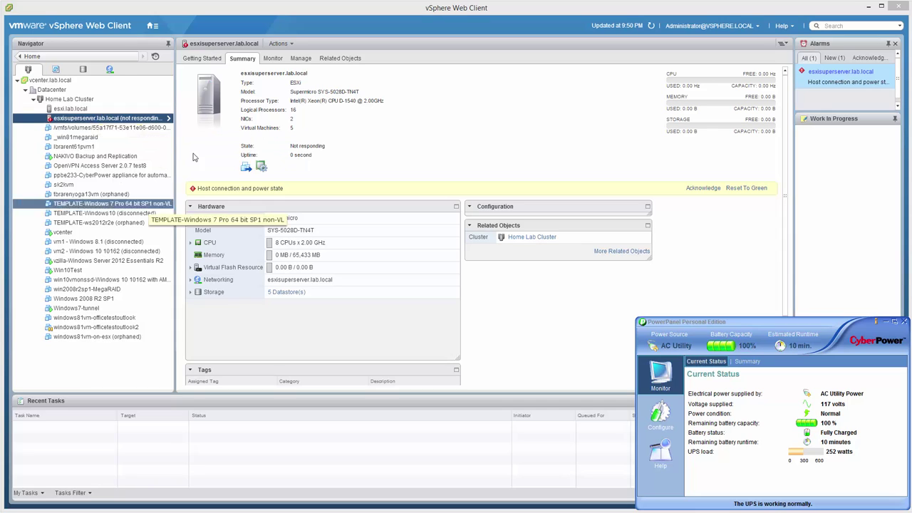
Power on the Supermicro server through IPMI and launch its Java remote console
click(83, 69)
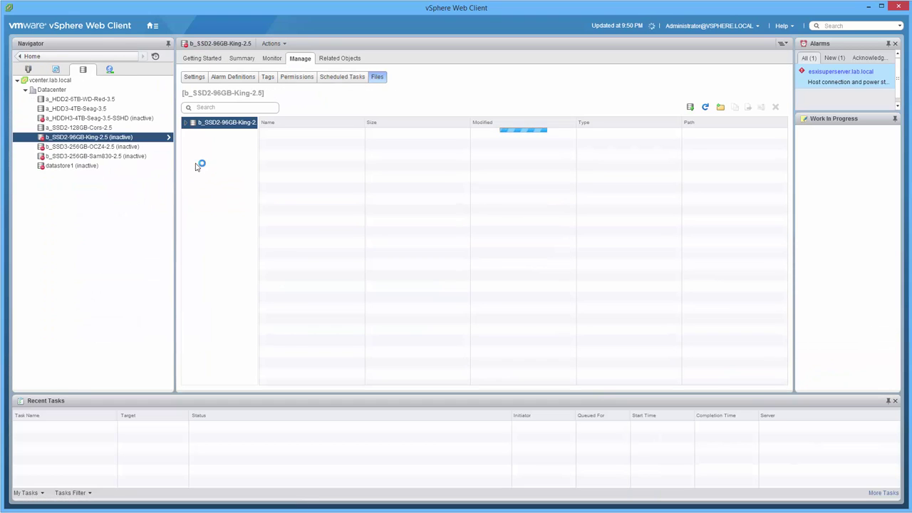
click(35, 74)
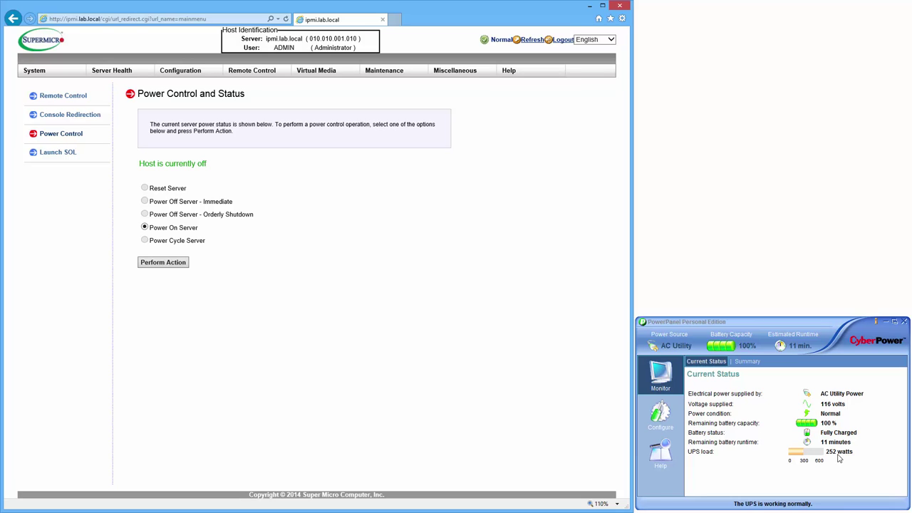
click(153, 265)
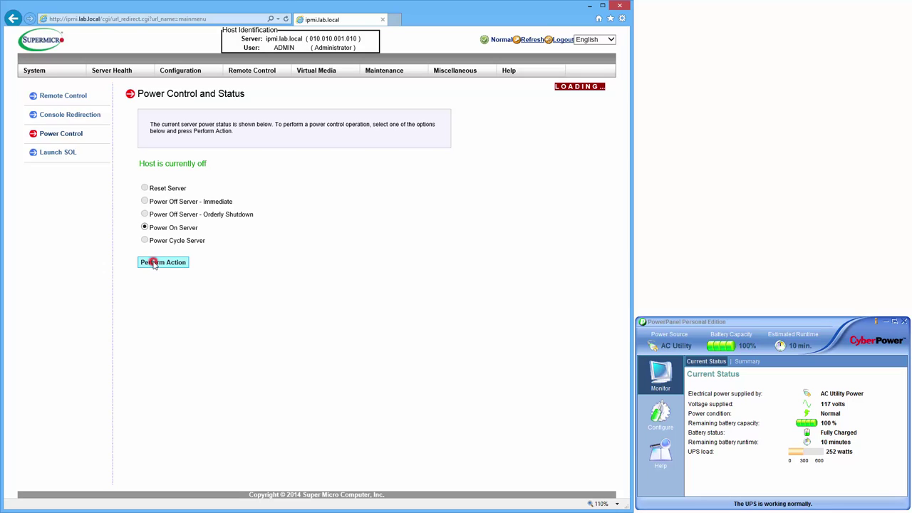
click(248, 71)
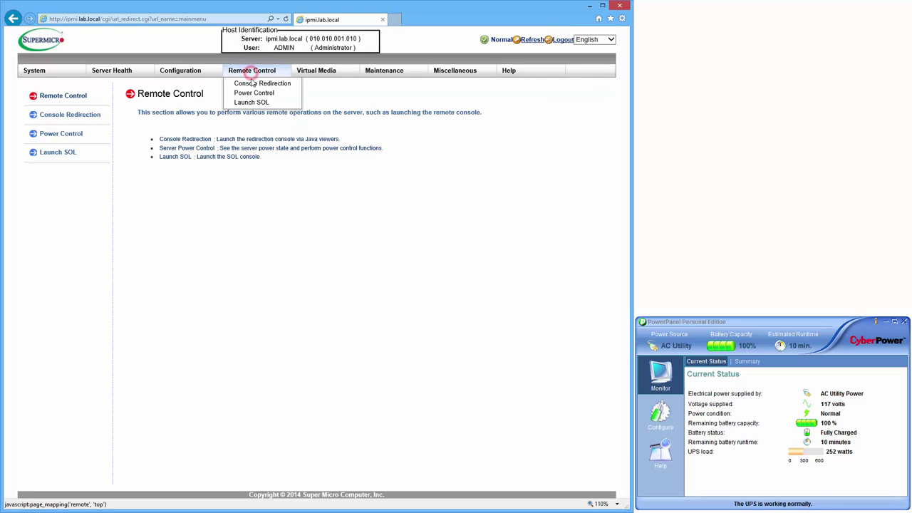
click(251, 87)
click(165, 166)
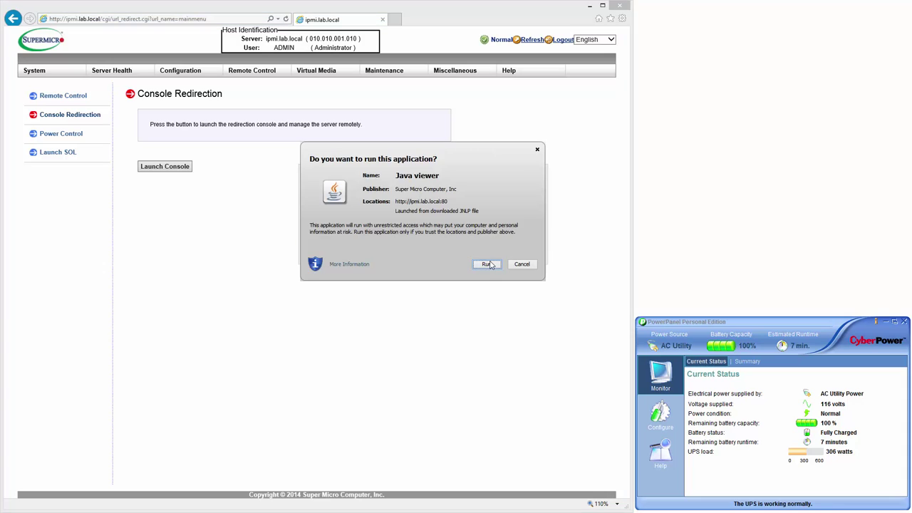
Run the Java iKVM Viewer, check its power options, and dock the console fully on screen at the top right
click(488, 263)
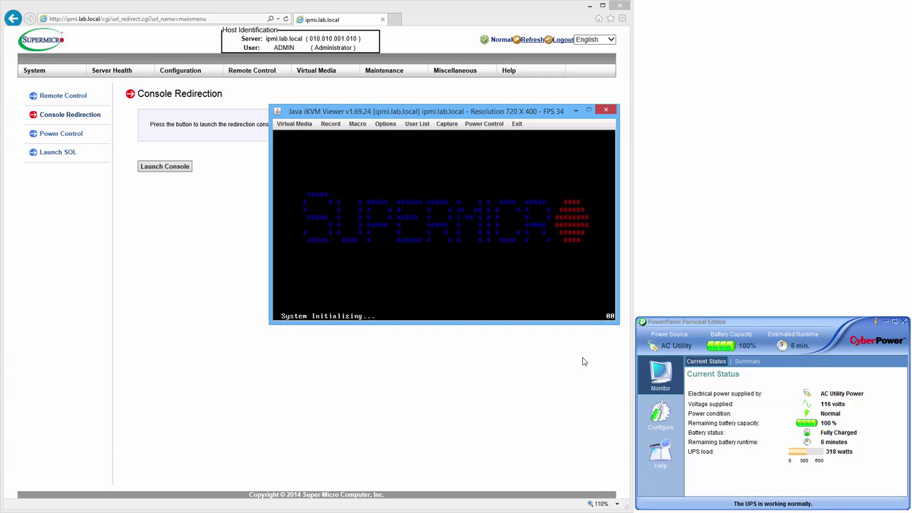
click(495, 126)
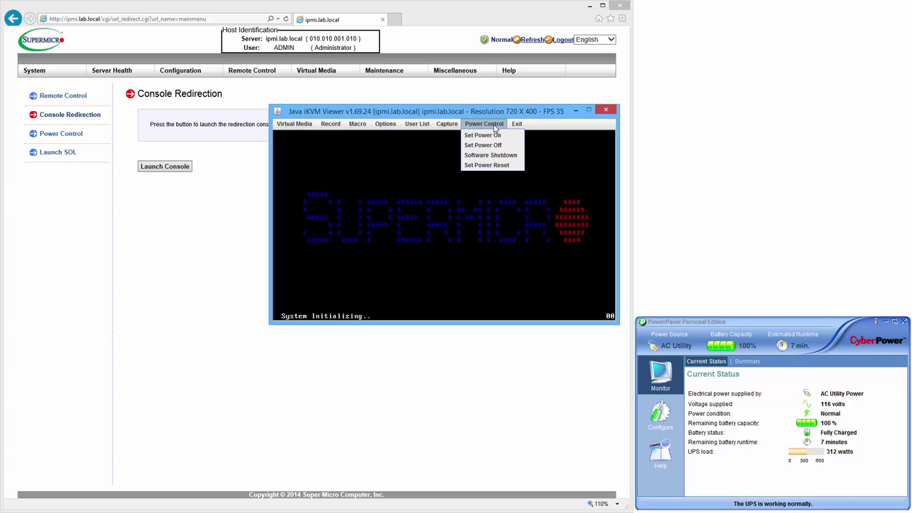
click(533, 111)
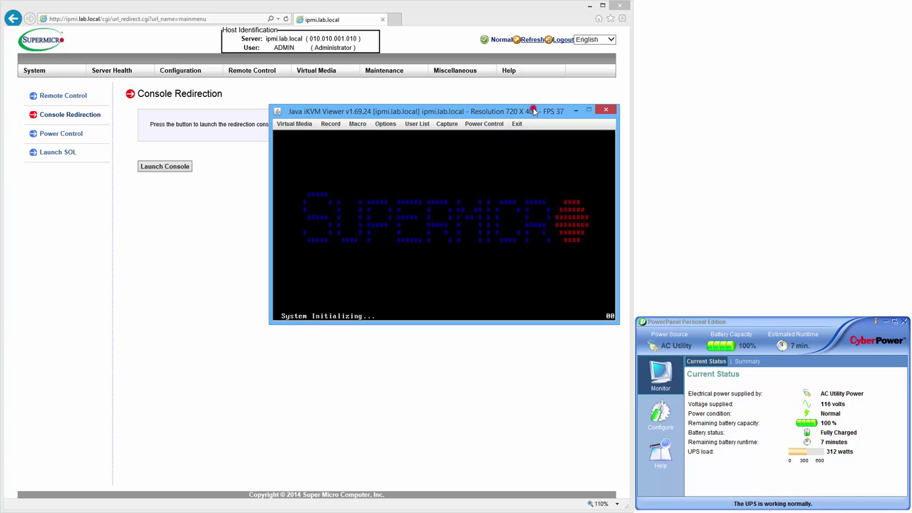
drag(533, 111, 826, 9)
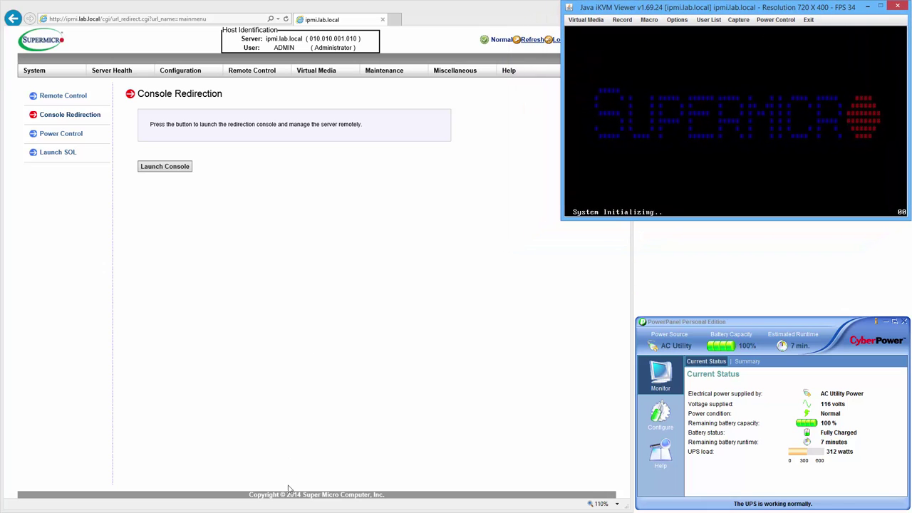
mouse_move(281, 512)
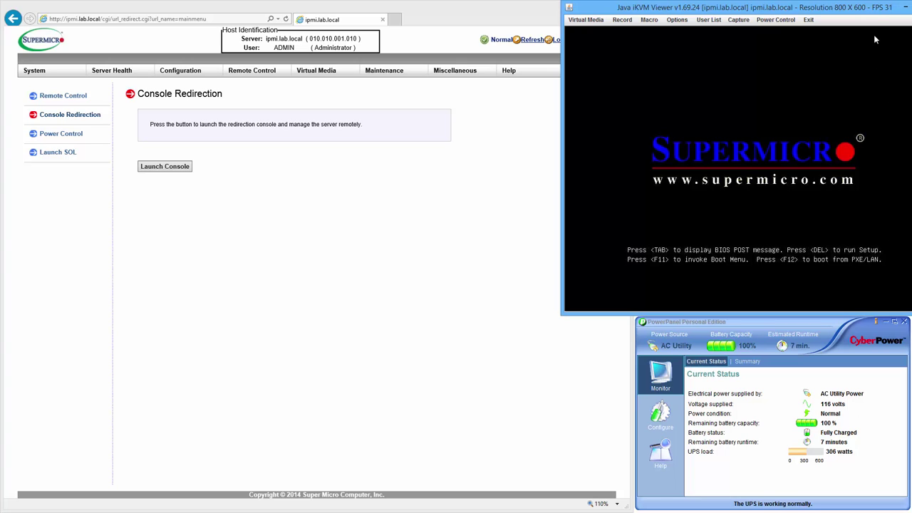
drag(870, 15, 835, 18)
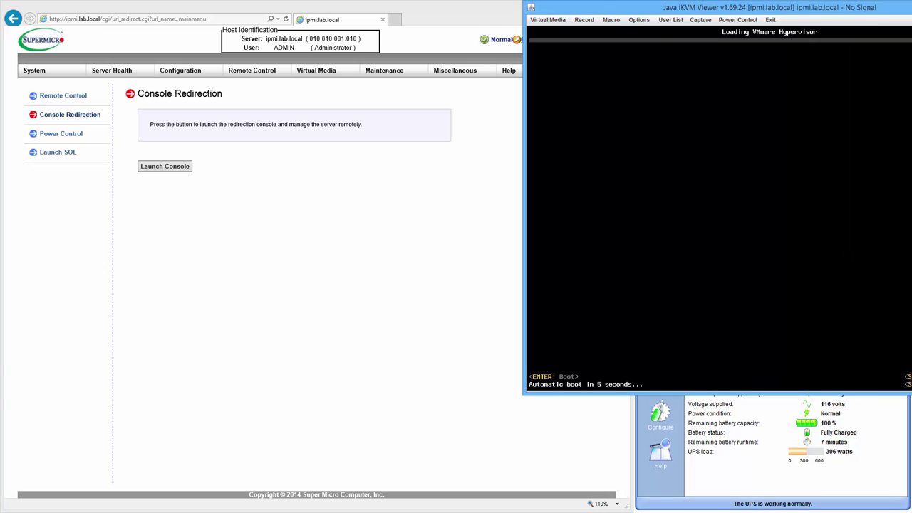
drag(911, 7, 847, 13)
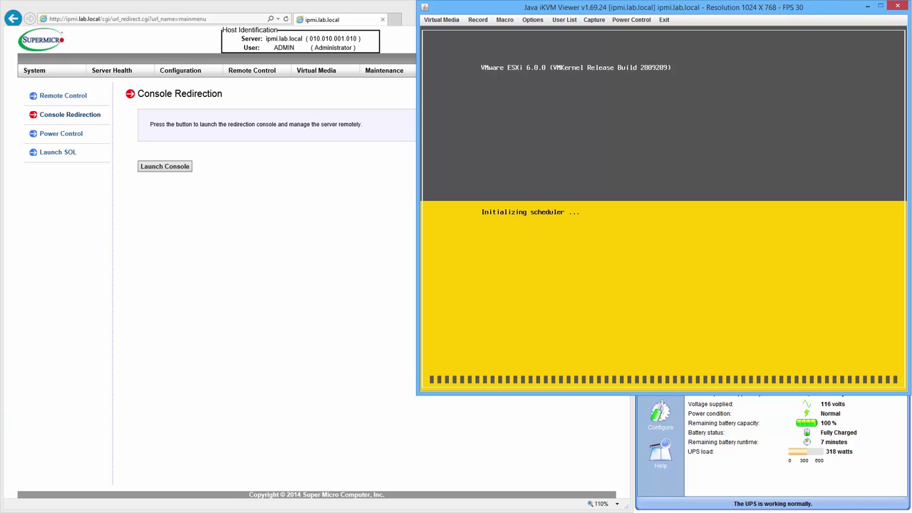
Show the host's VM Startup/Shutdown list with a widened VM Name column, then minimize the client
click(287, 511)
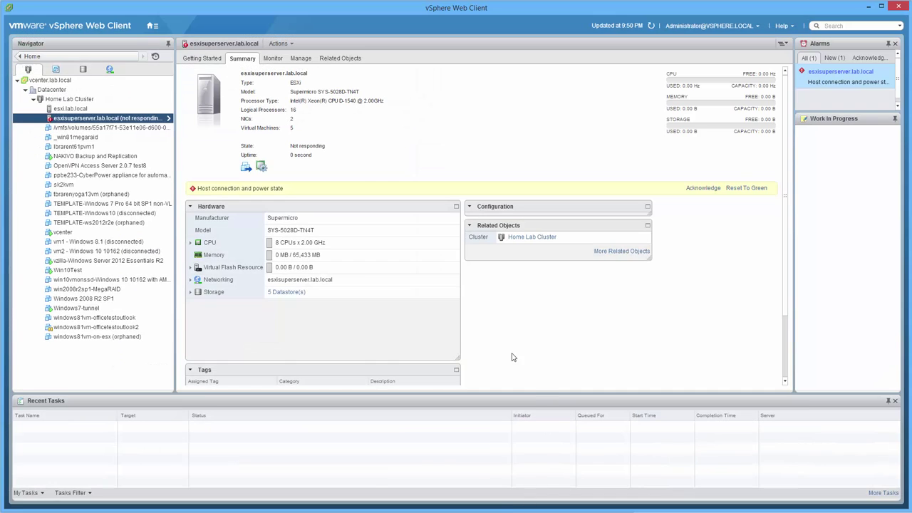
scroll(466, 375, down, 3)
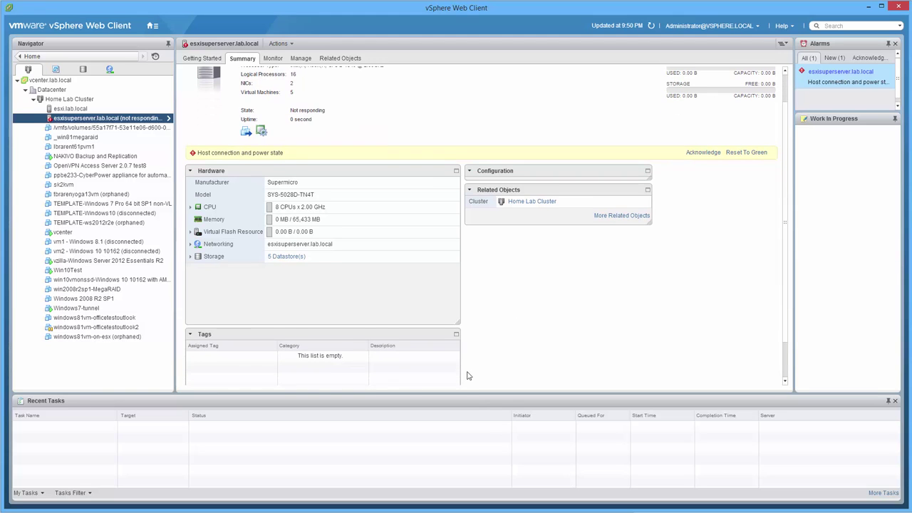
scroll(541, 308, up, 3)
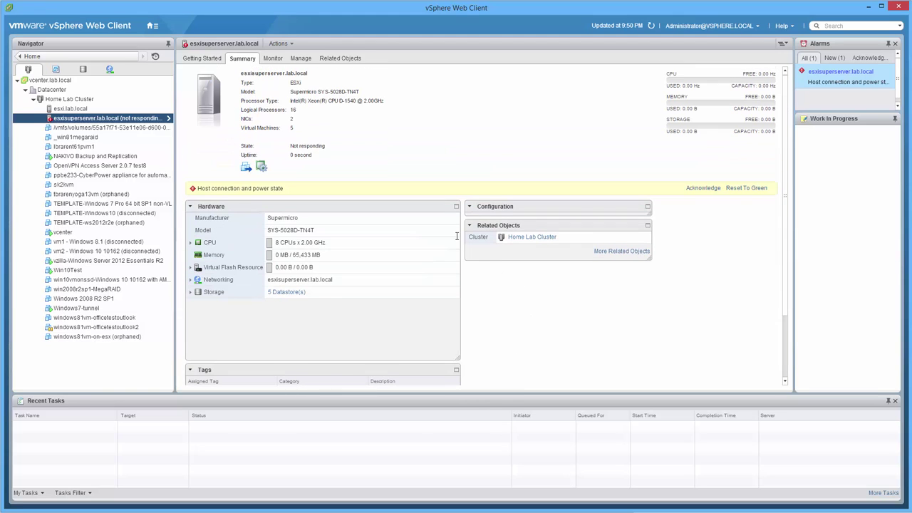
click(300, 61)
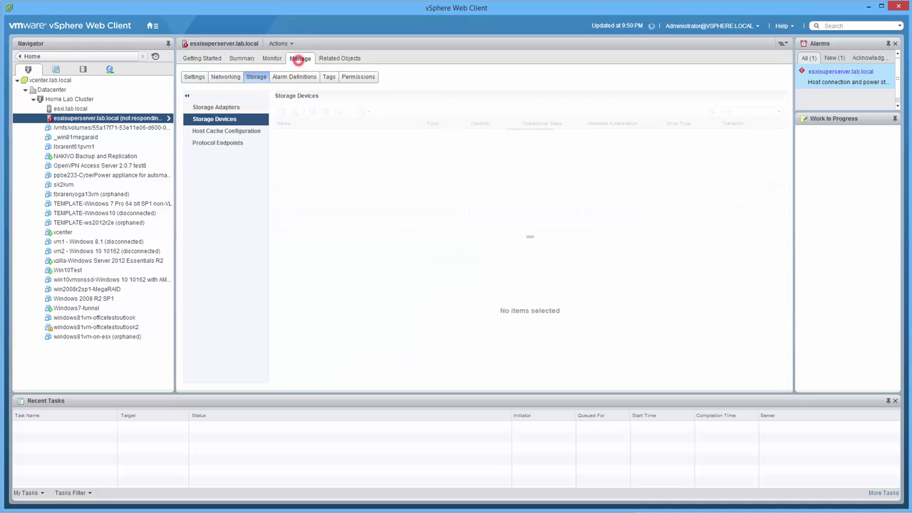
click(194, 77)
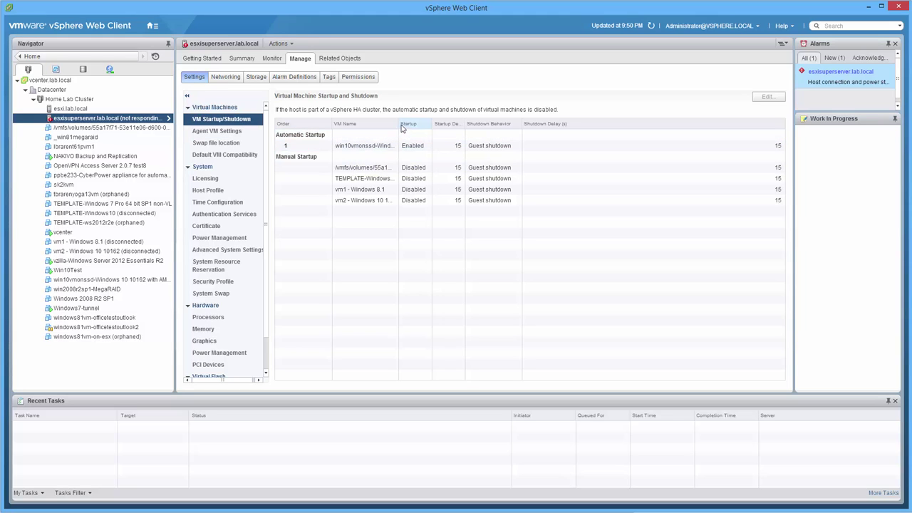
drag(398, 123, 493, 123)
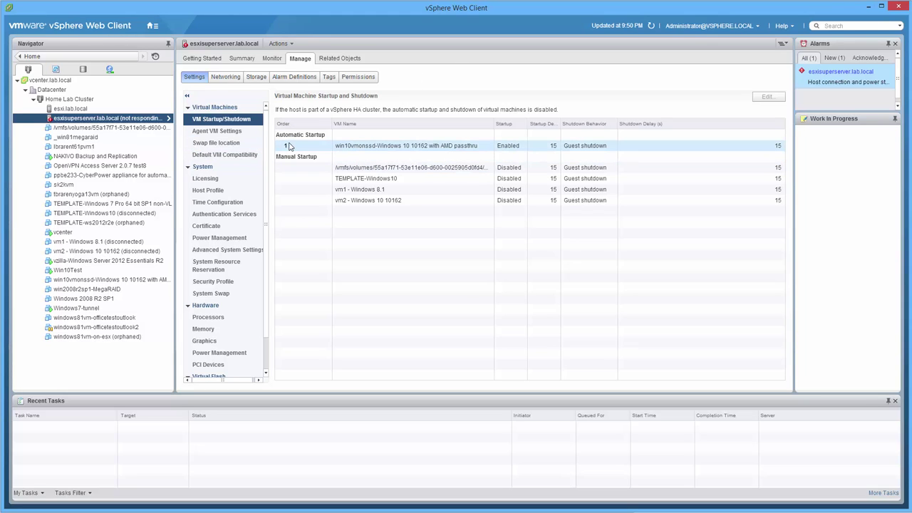
click(872, 8)
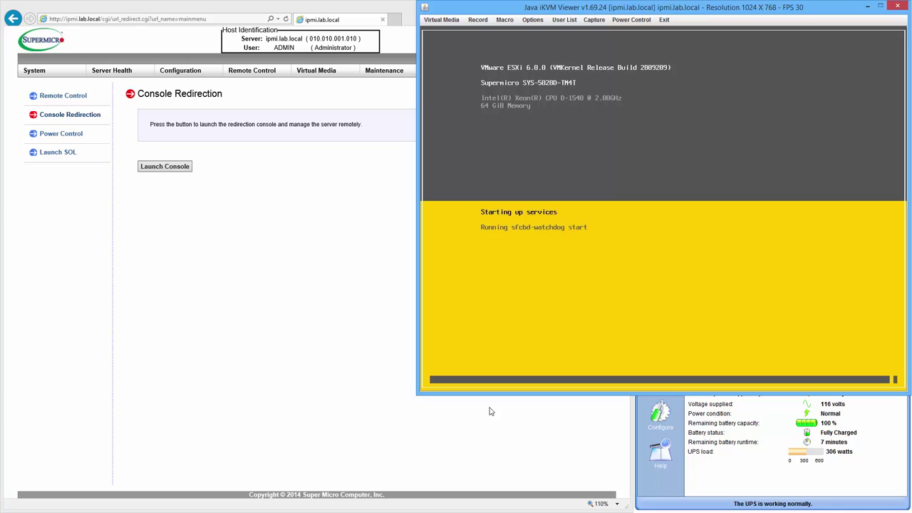
Set the iKVM Virtual Storage drive type to ISO File, then press F2 for the ESXi customization login
click(437, 20)
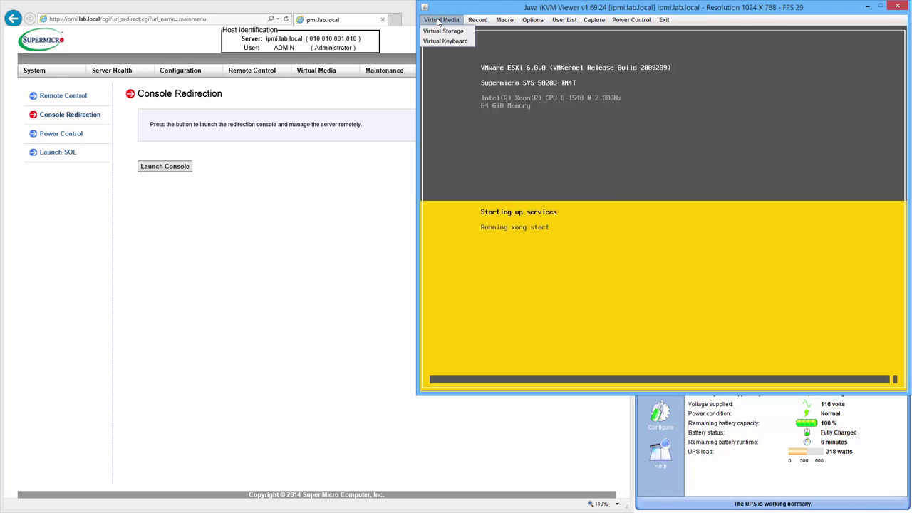
click(442, 30)
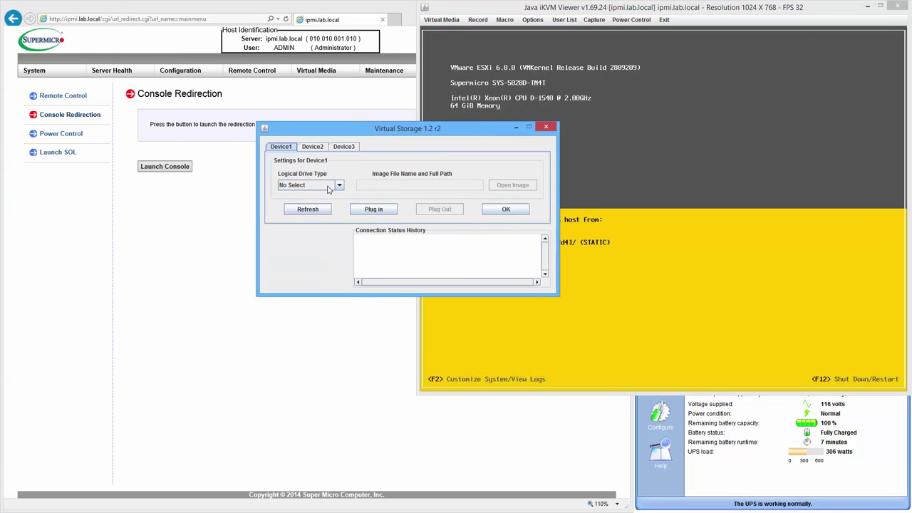
click(338, 186)
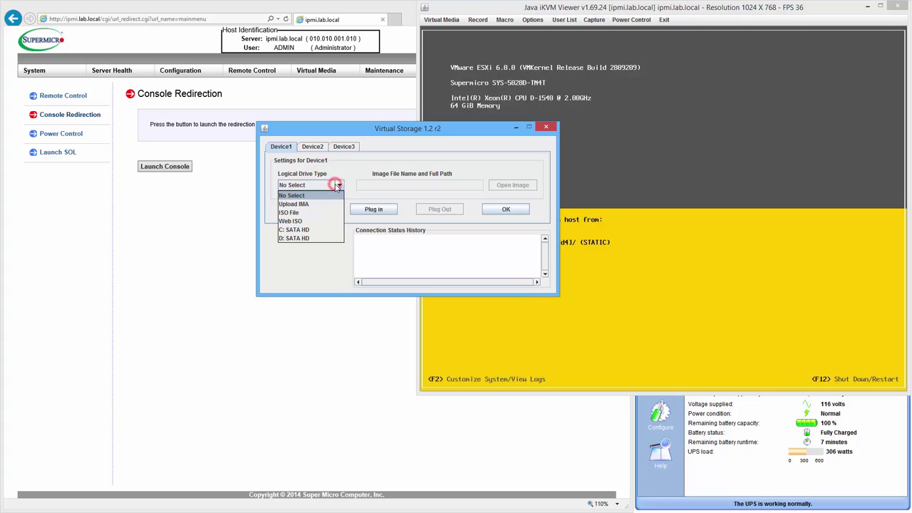
click(312, 213)
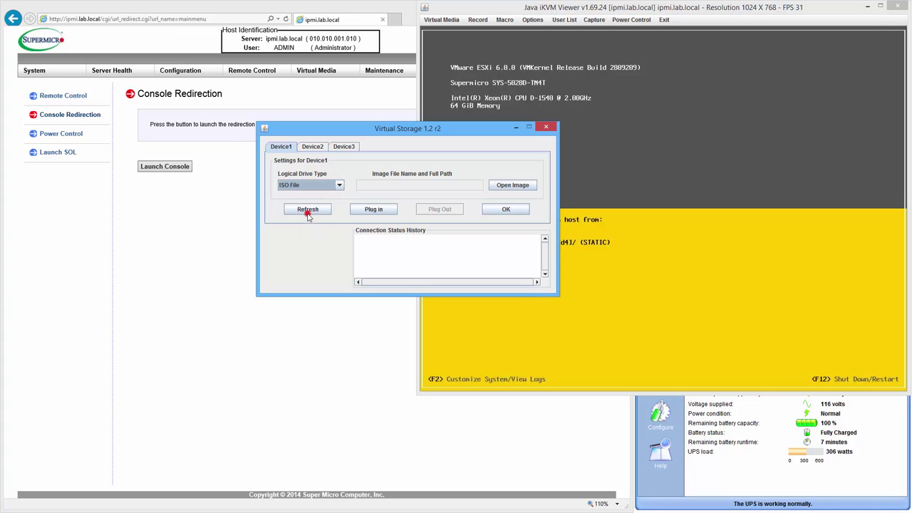
click(513, 185)
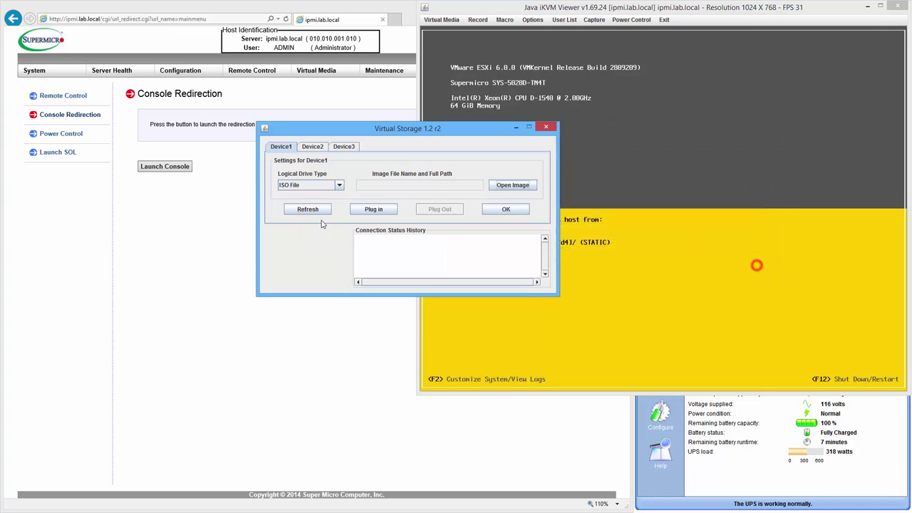
click(546, 127)
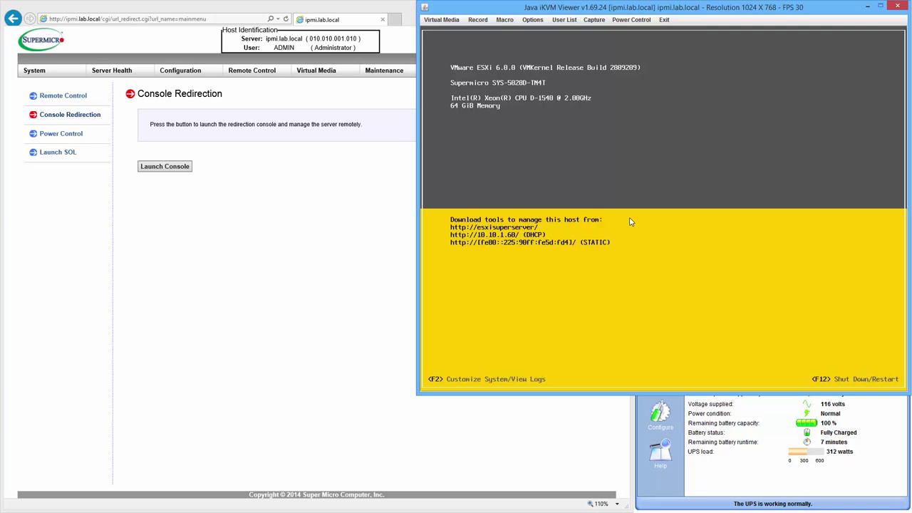
key(F2)
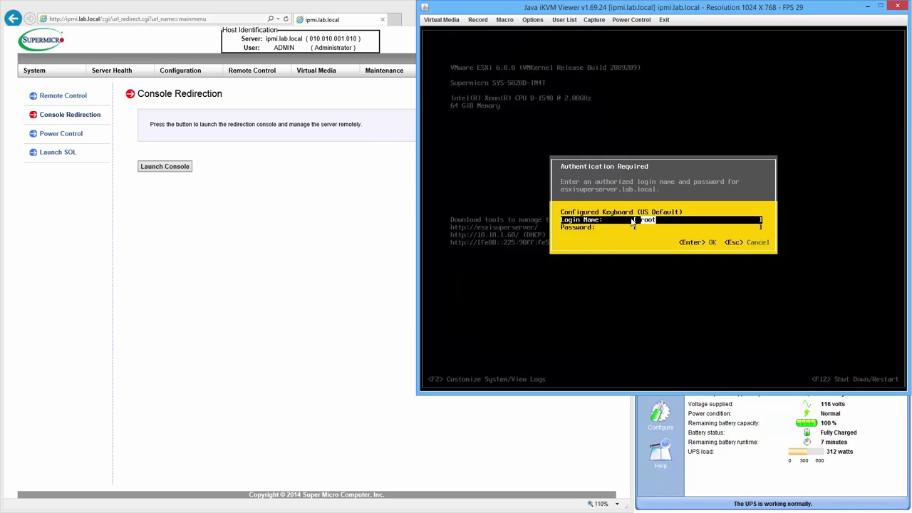
click(867, 9)
Refresh until the host reconnects and open the win10vmonssd VM's summary page
click(220, 446)
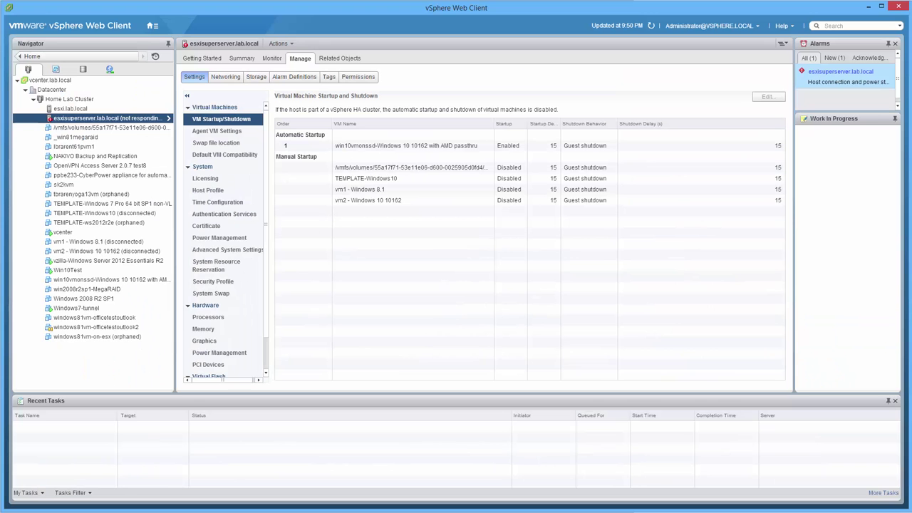
click(652, 27)
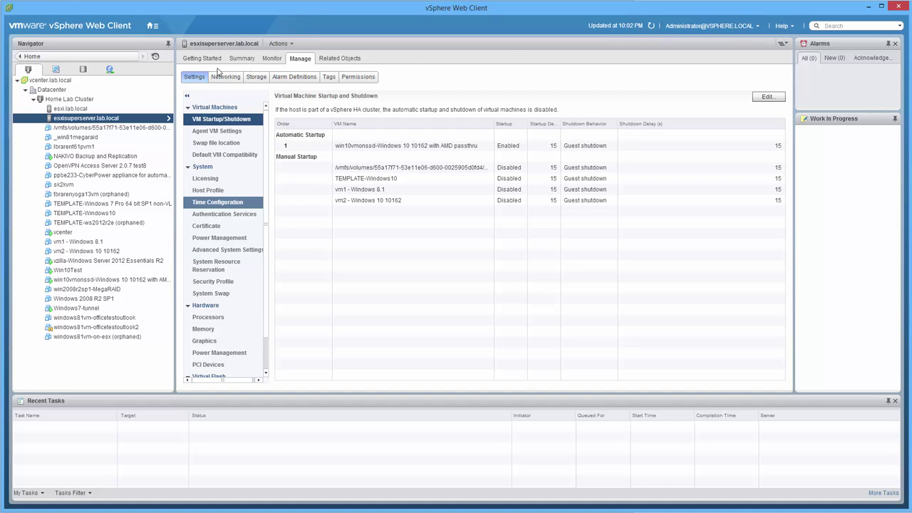
click(242, 59)
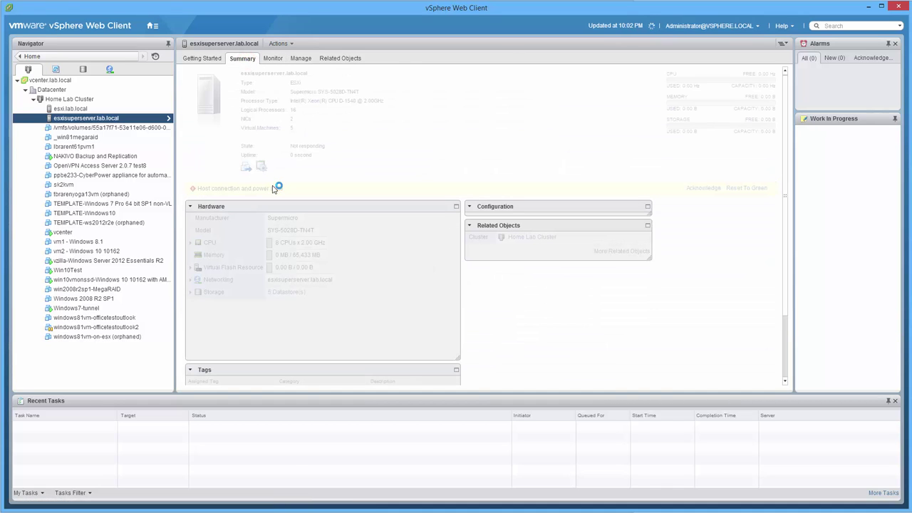
scroll(340, 185, down, 1)
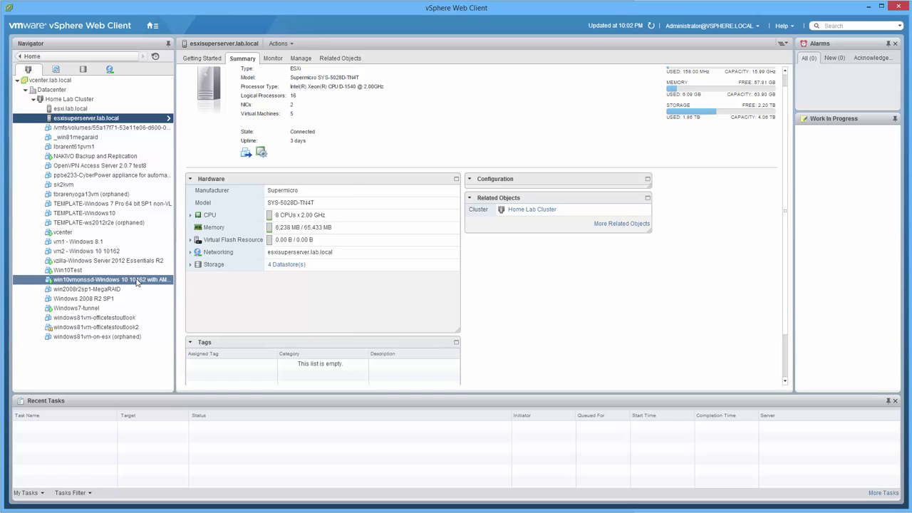
click(137, 280)
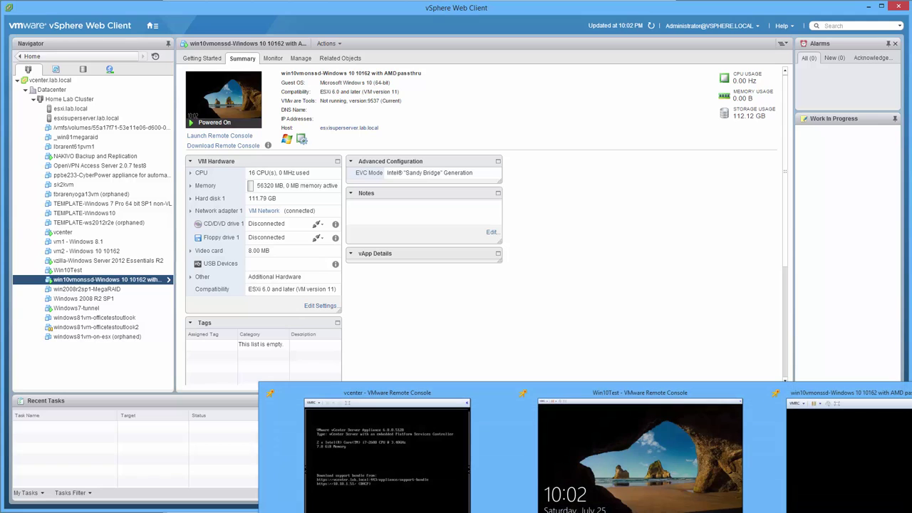
Maximize the Windows 10 remote console and sign in with the account password, retrying after errors
click(842, 492)
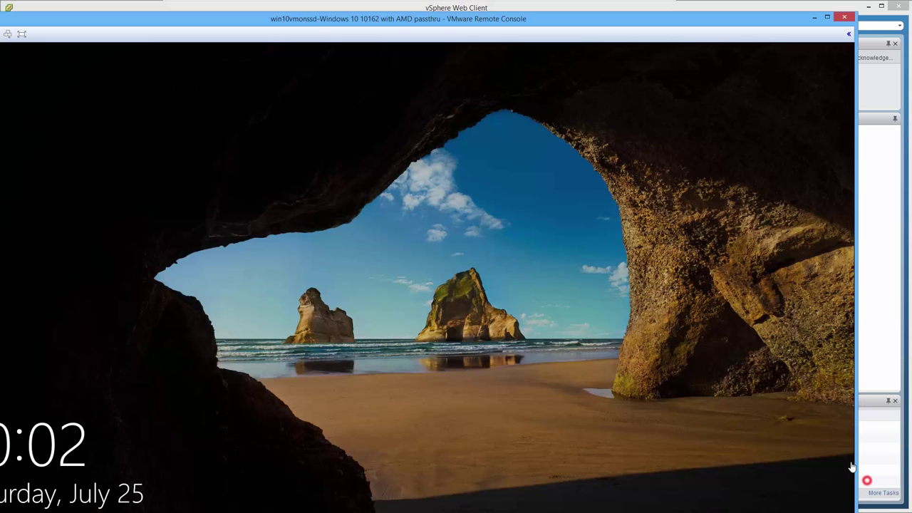
drag(487, 18, 550, 8)
click(420, 198)
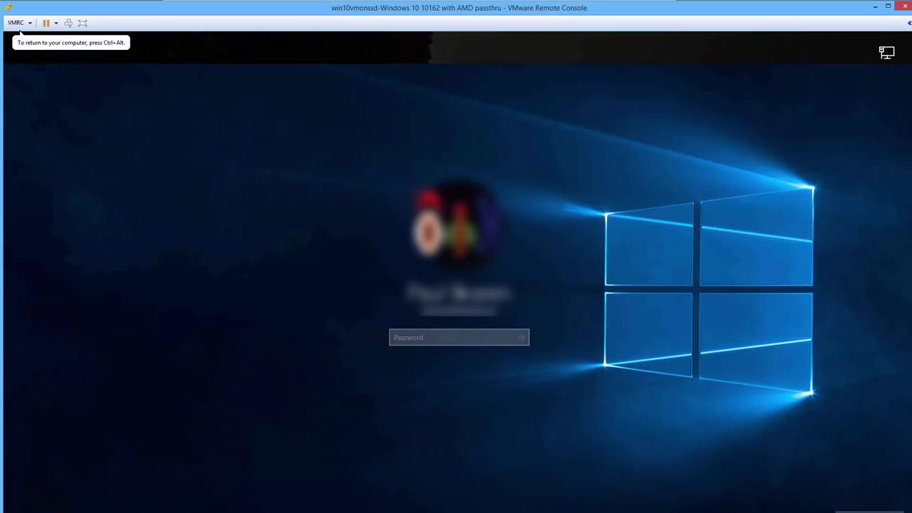
text(••)
key(Return)
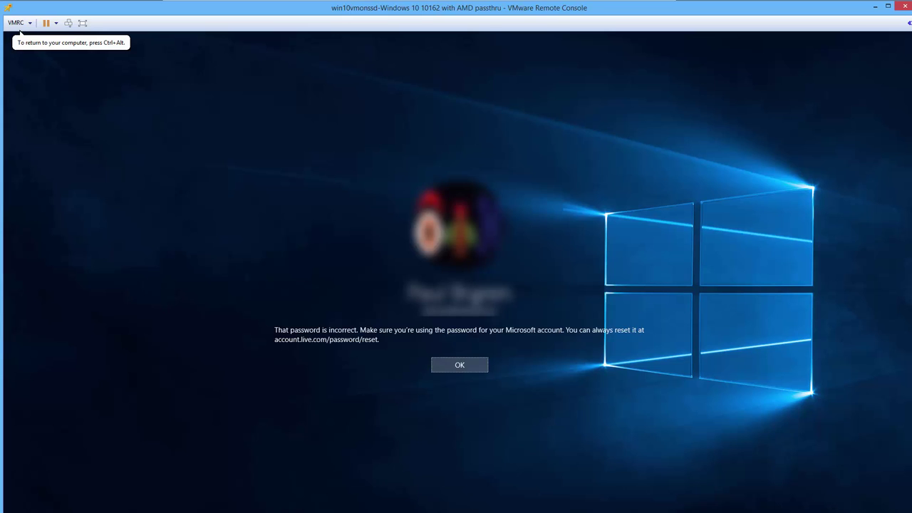
key(Return)
text(•)
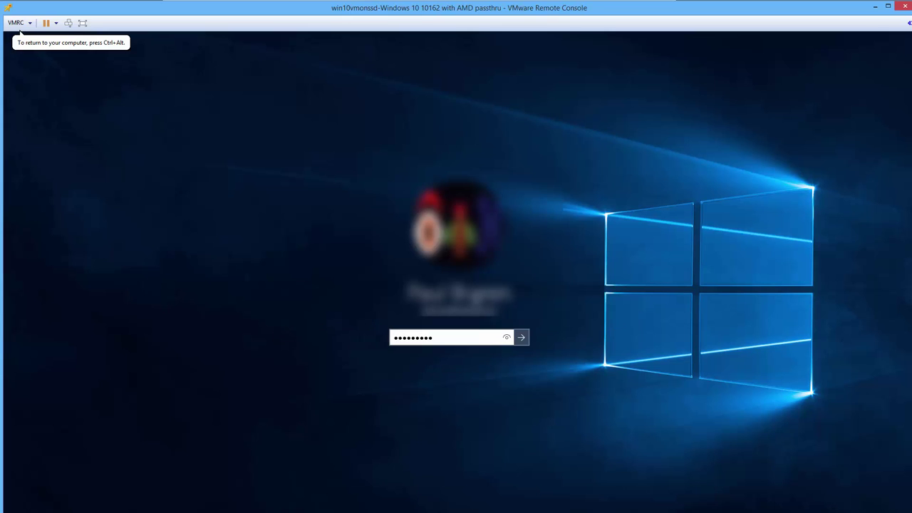
key(Return)
key(Return)
text(•)
key(Return)
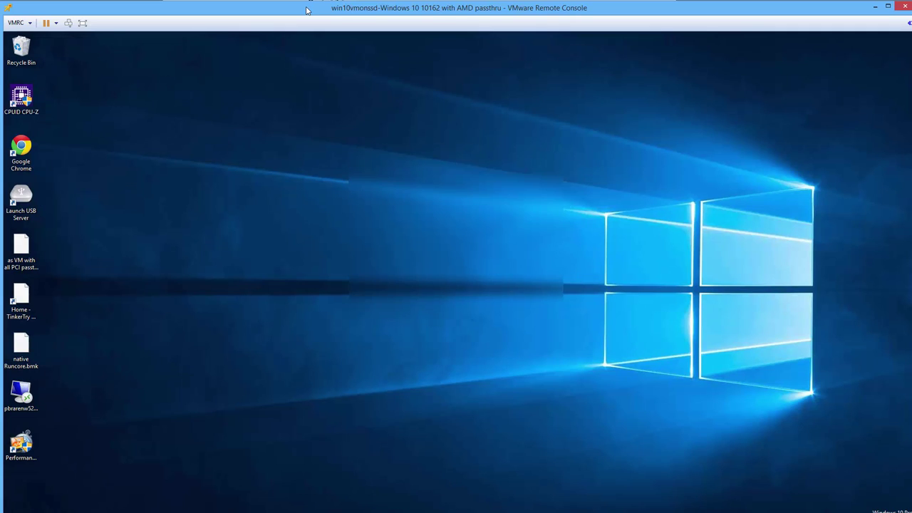
Go full screen and show AMD Radeon HD 7700 Series under Display adapters in a full-height Device Manager
key(ctrl+alt+Return)
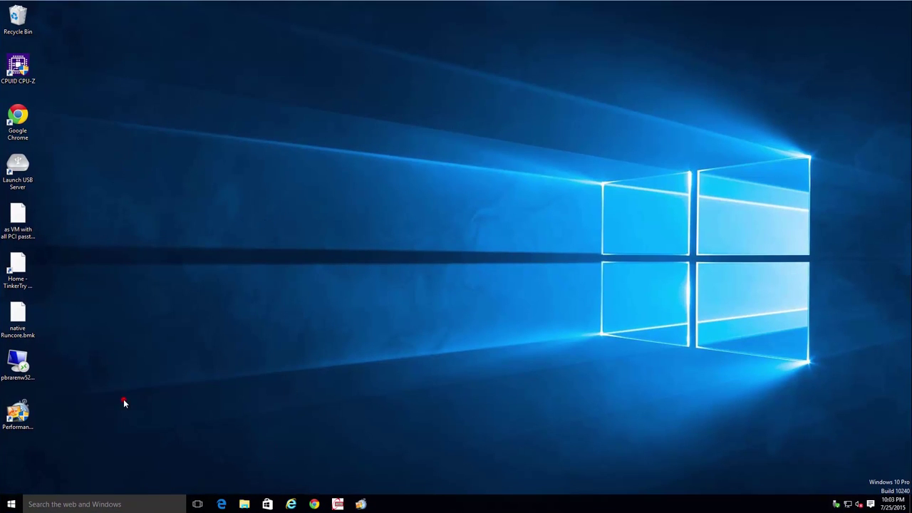
right_click(13, 504)
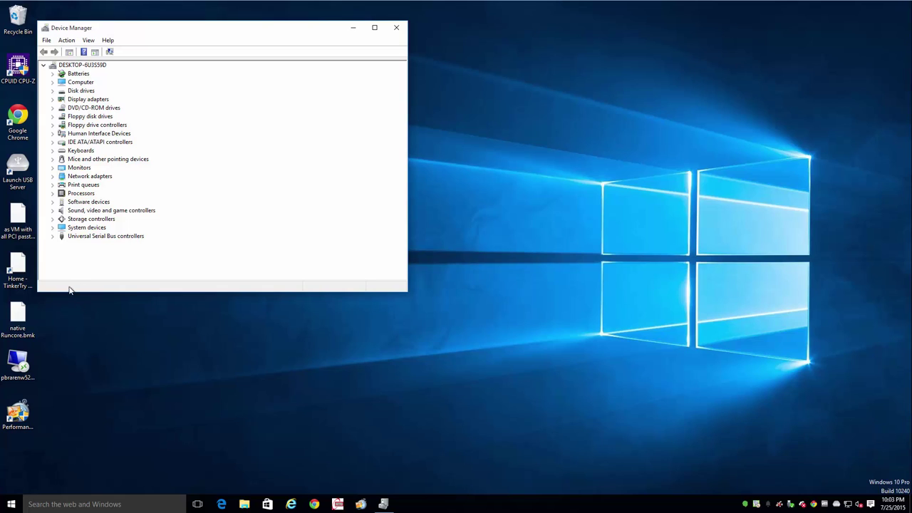
click(52, 99)
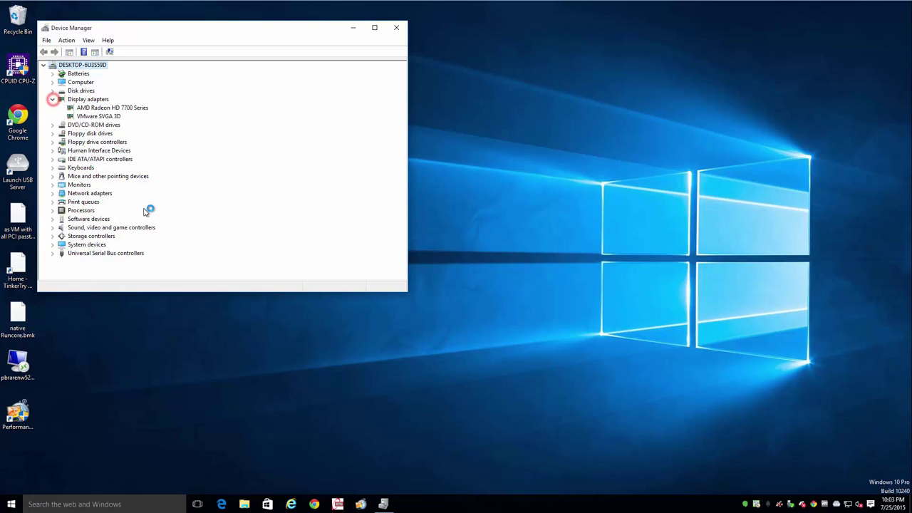
click(144, 110)
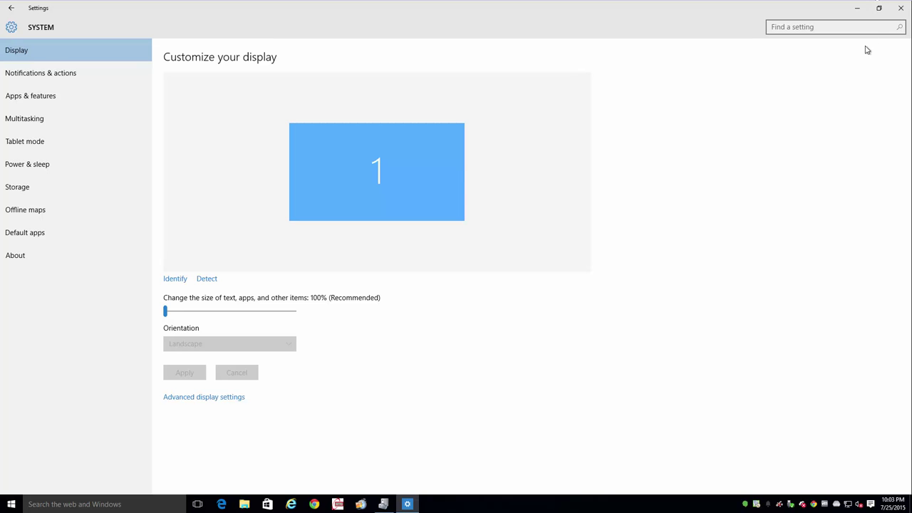
click(900, 8)
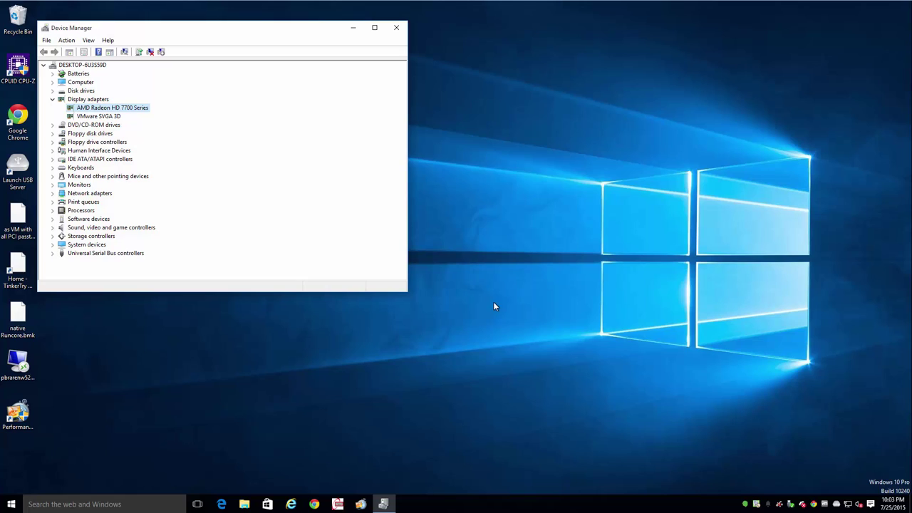
double_click(146, 292)
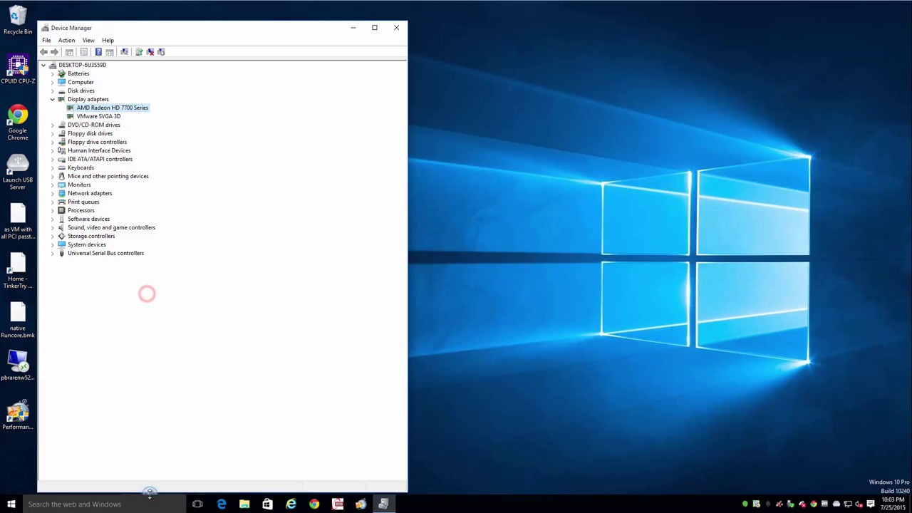
Inspect win10vmonssd's Edit Settings, expanding PCI devices 0 and 1 (AMD Radeon HD 7750 and HDMI Audio)
click(293, 503)
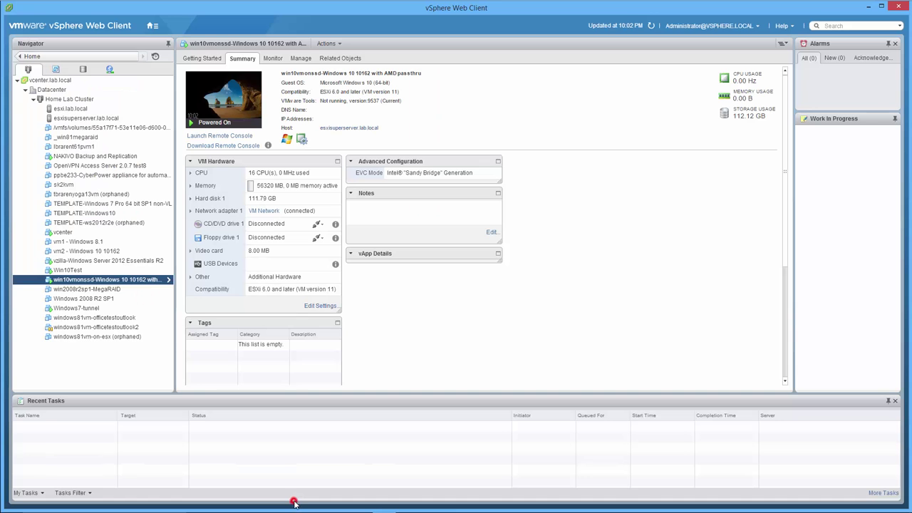
click(318, 307)
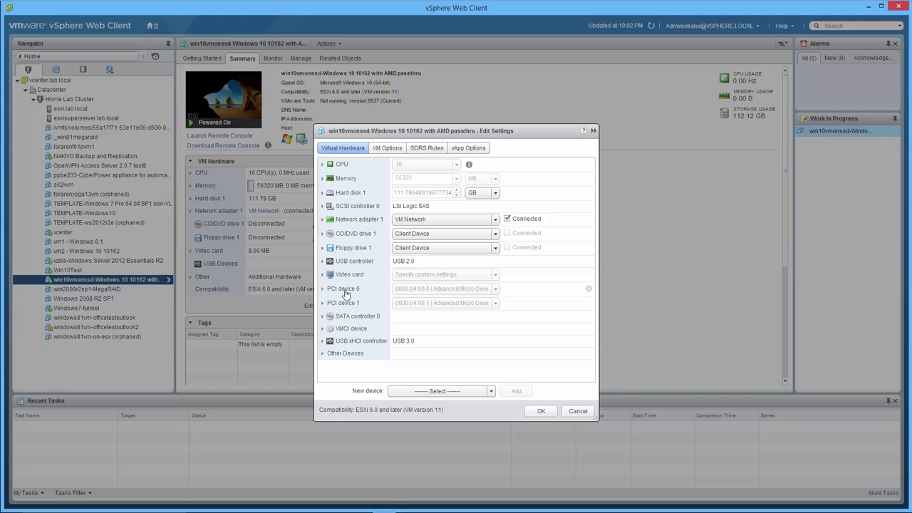
click(323, 290)
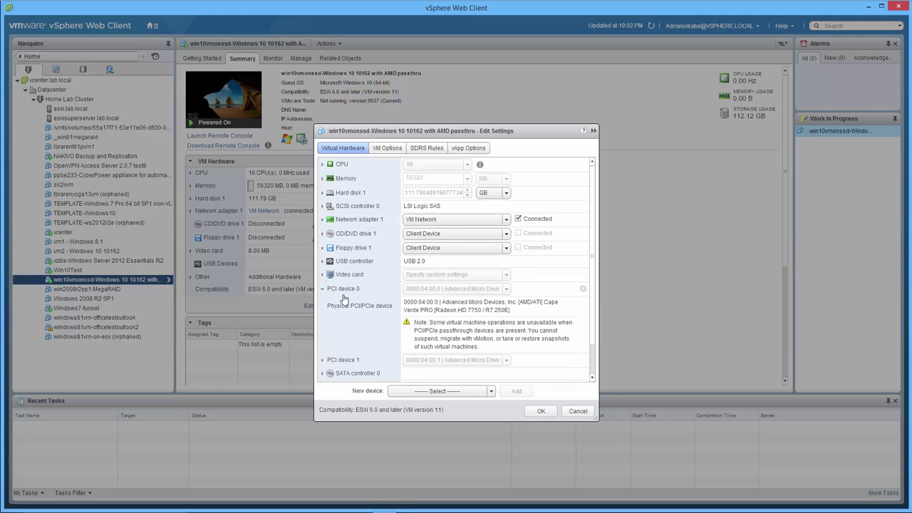
scroll(344, 294, down, 1)
scroll(344, 294, down, 1)
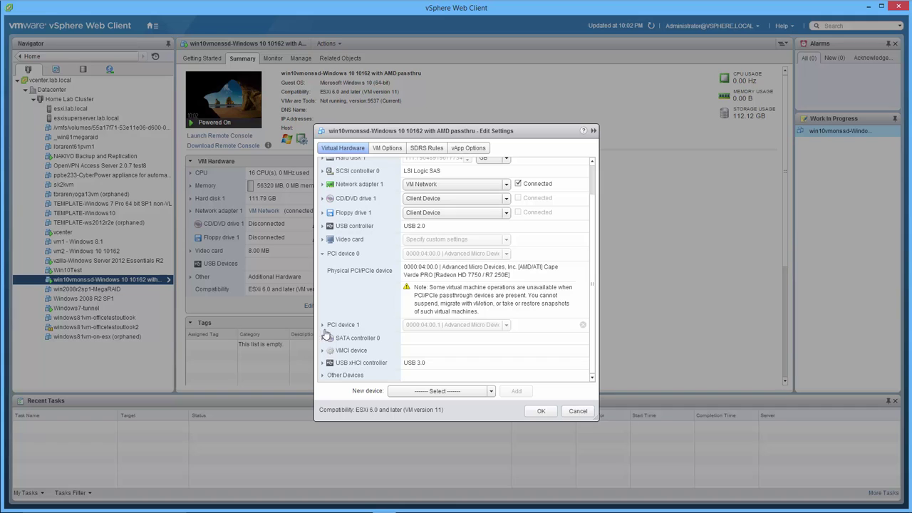
click(322, 324)
scroll(325, 332, down, 1)
scroll(324, 332, down, 2)
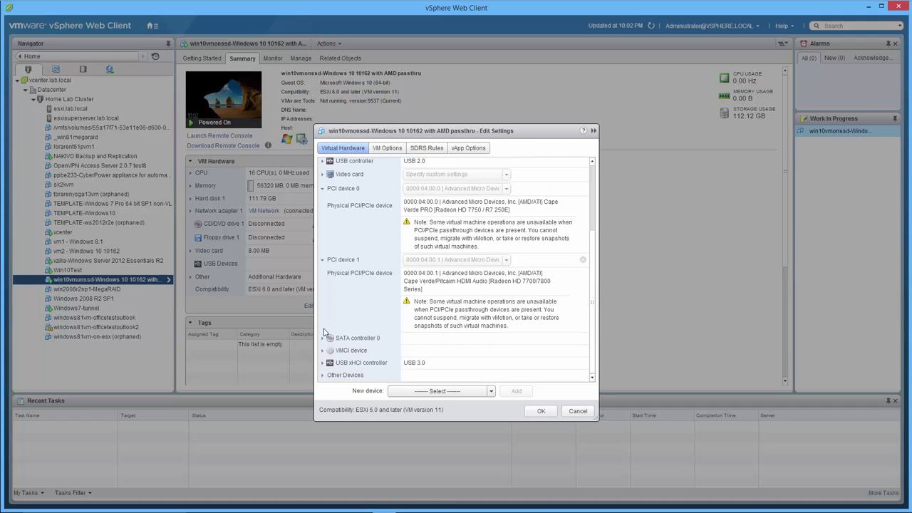
Cancel the VM settings and open esxisuperserver.lab.local's Manage > Settings > PCI Devices list
click(578, 412)
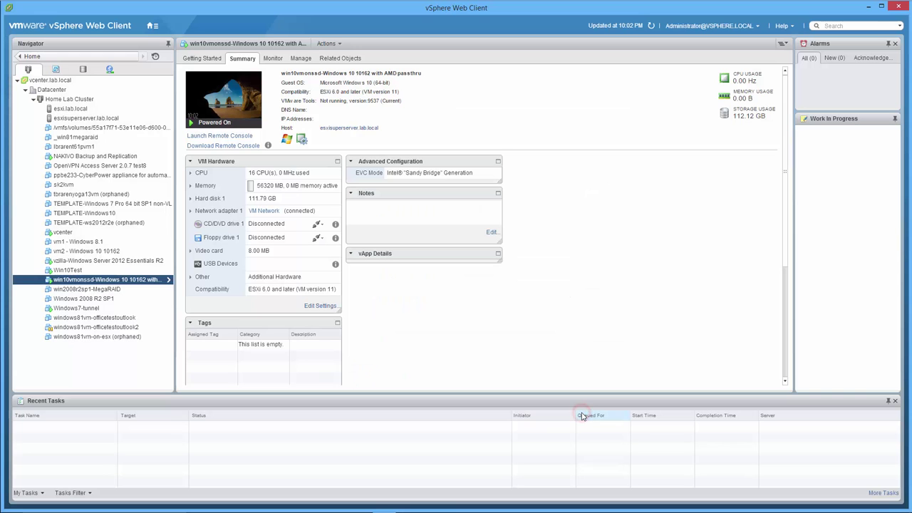
click(87, 118)
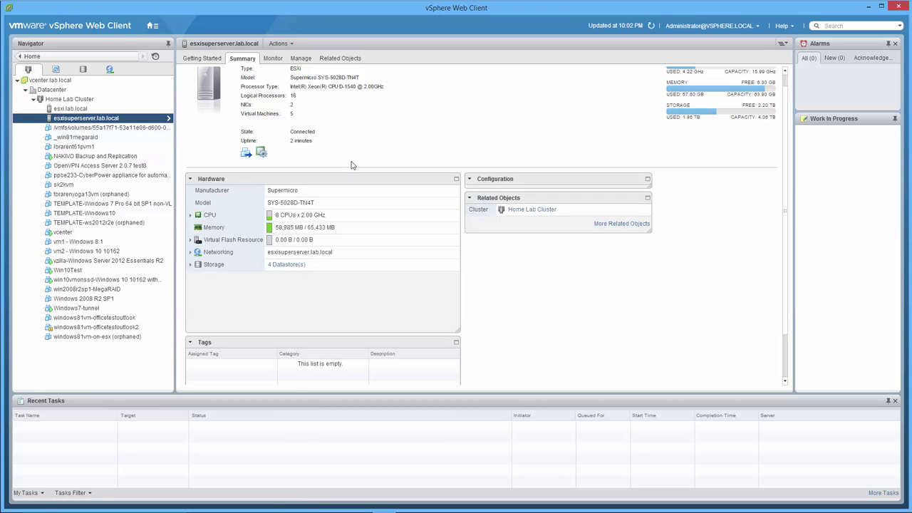
click(299, 58)
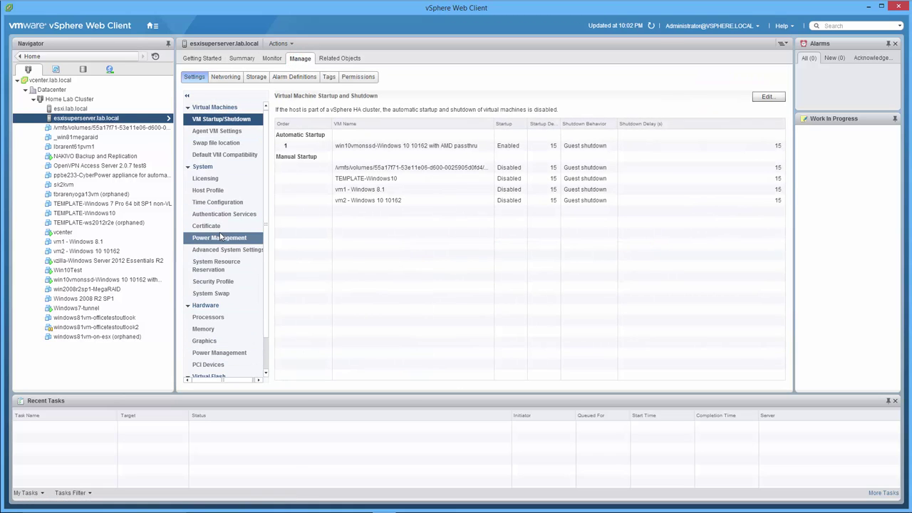
scroll(217, 285, down, 2)
click(214, 321)
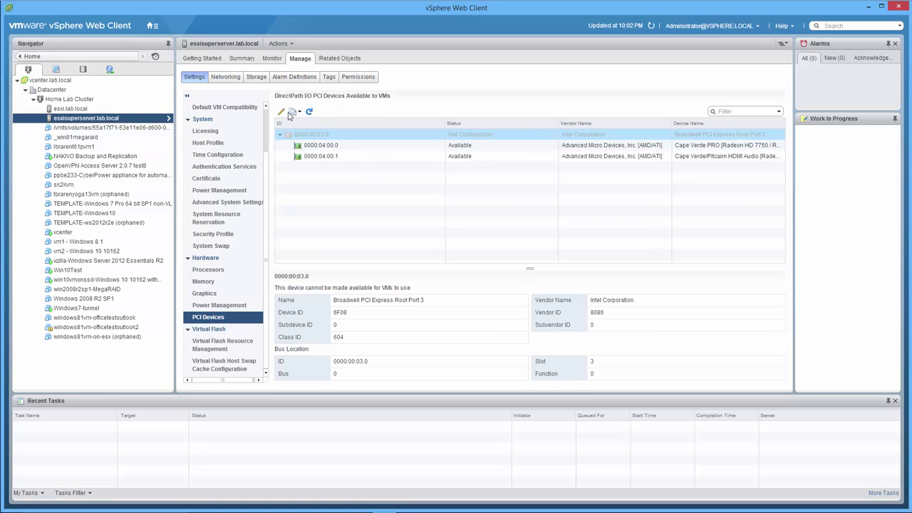
click(280, 113)
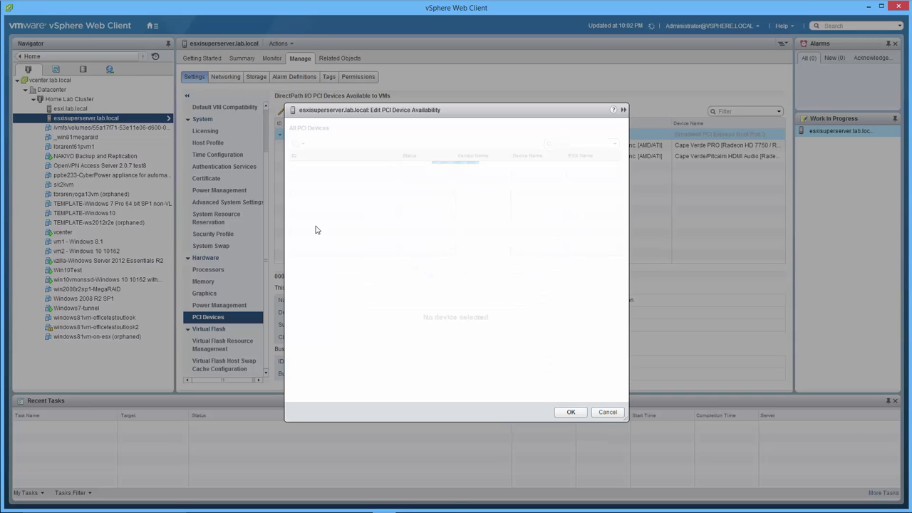
drag(439, 112, 251, 35)
drag(439, 343, 857, 475)
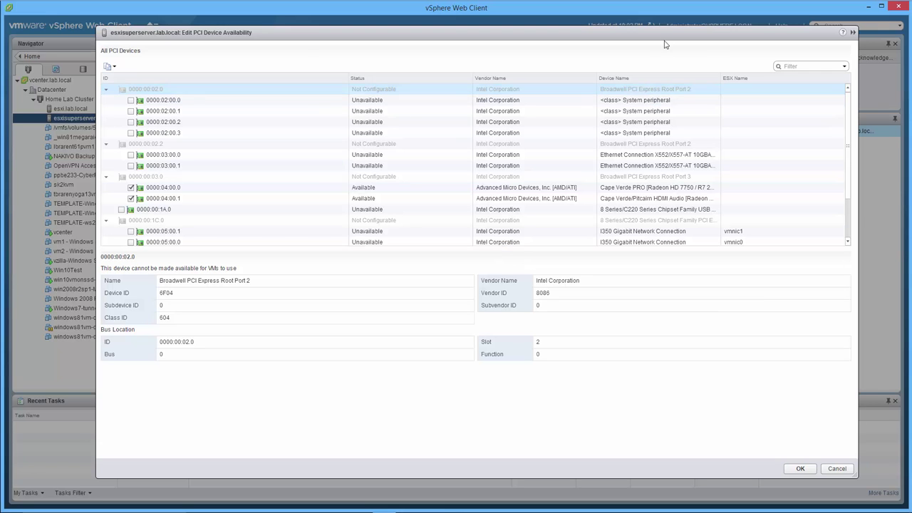
drag(663, 32, 644, 29)
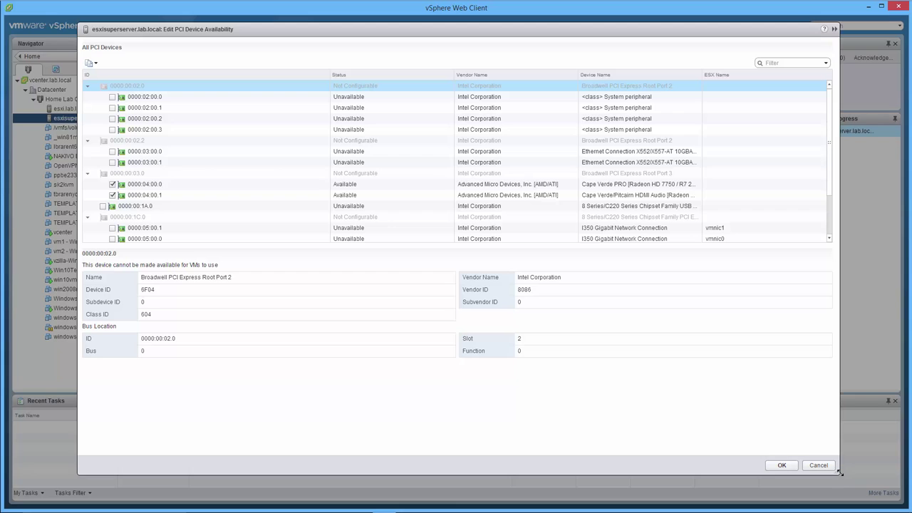
drag(837, 472, 860, 477)
scroll(849, 169, down, 2)
scroll(848, 169, up, 2)
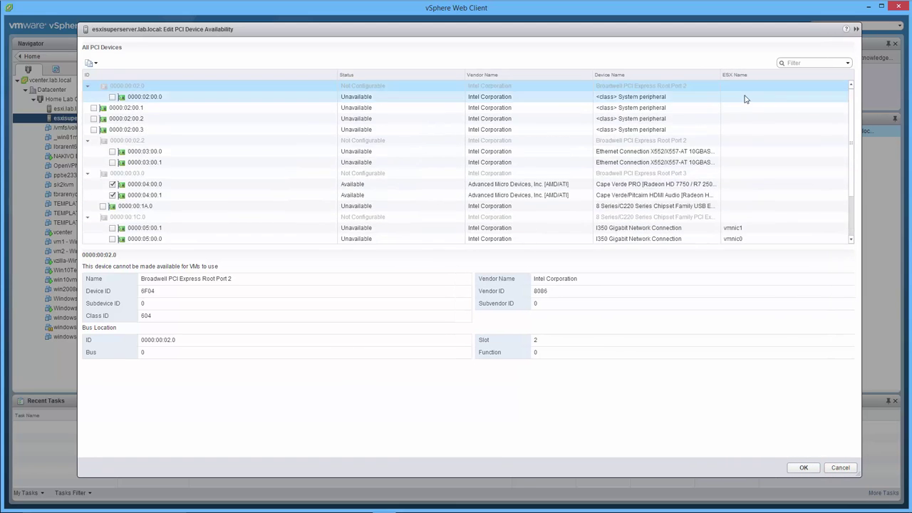
click(653, 74)
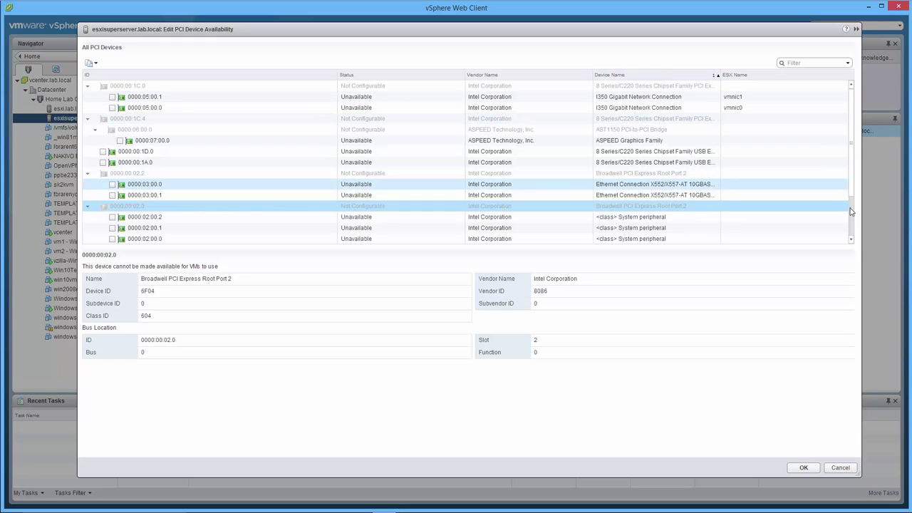
scroll(850, 180, down, 2)
scroll(849, 180, up, 2)
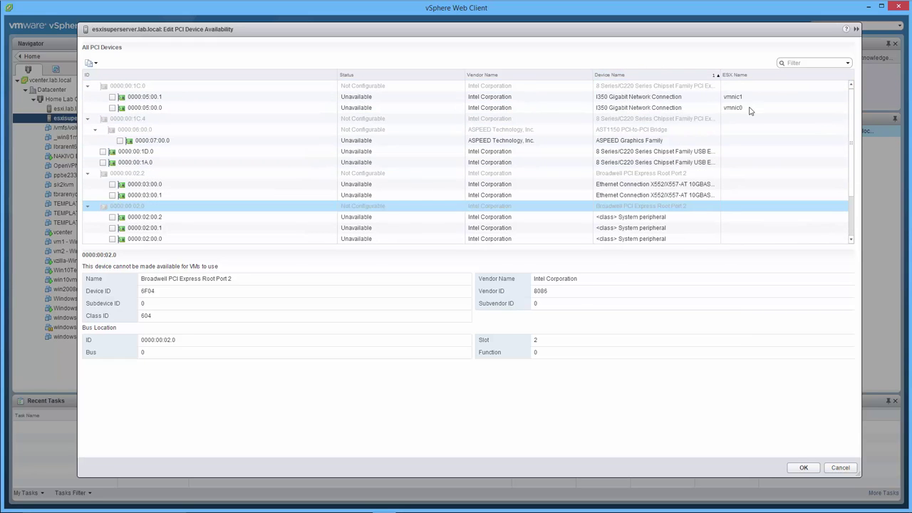
click(597, 96)
click(603, 107)
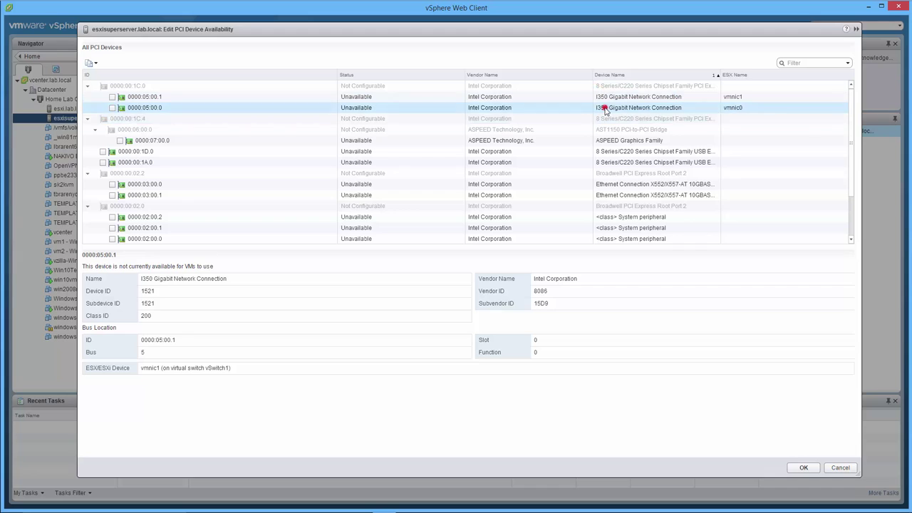
click(655, 184)
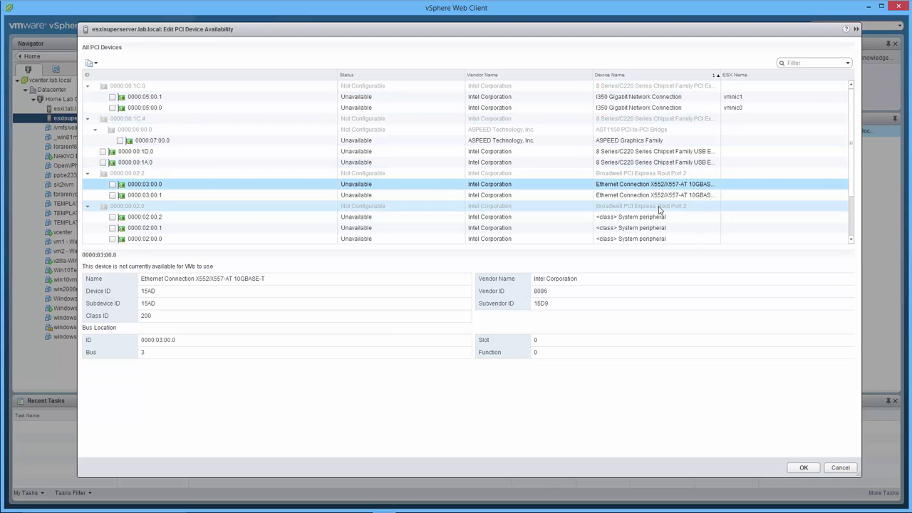
click(658, 195)
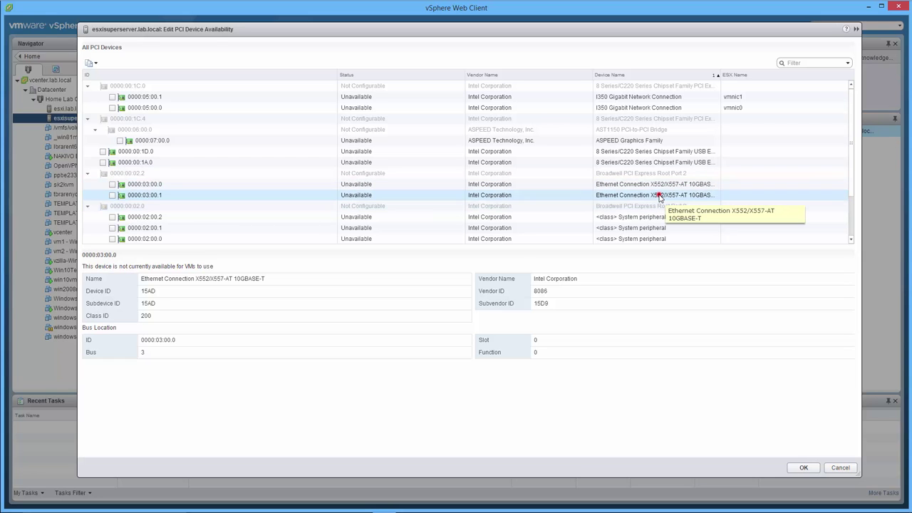
click(842, 468)
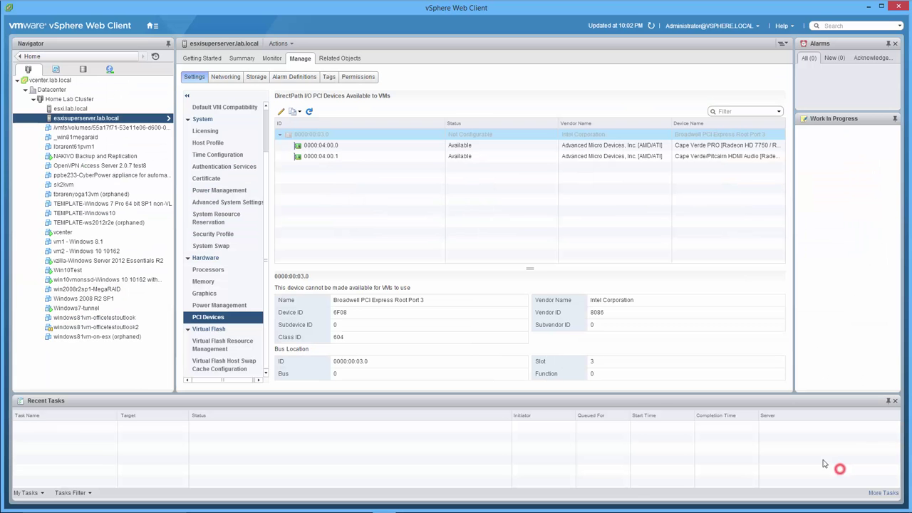
Check ESXi build 2809209 in the host Summary's Configuration section, then return to Manage settings
click(242, 58)
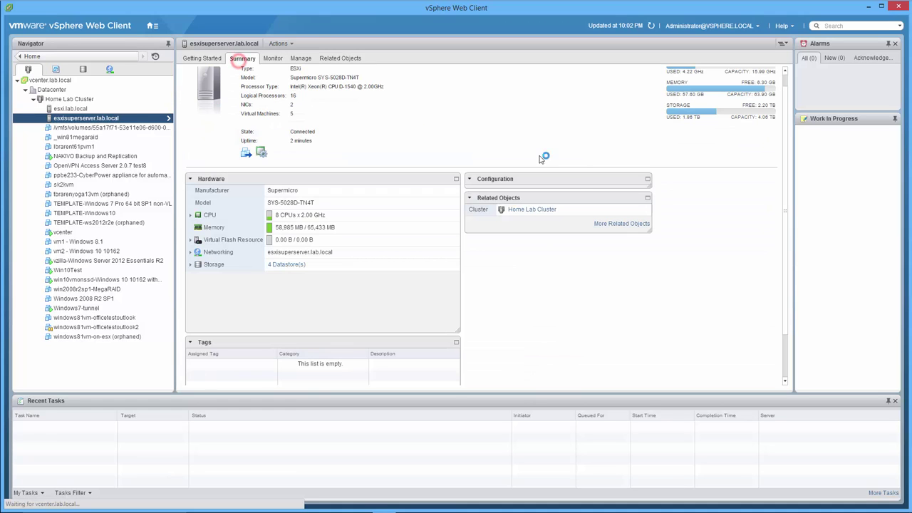
click(469, 179)
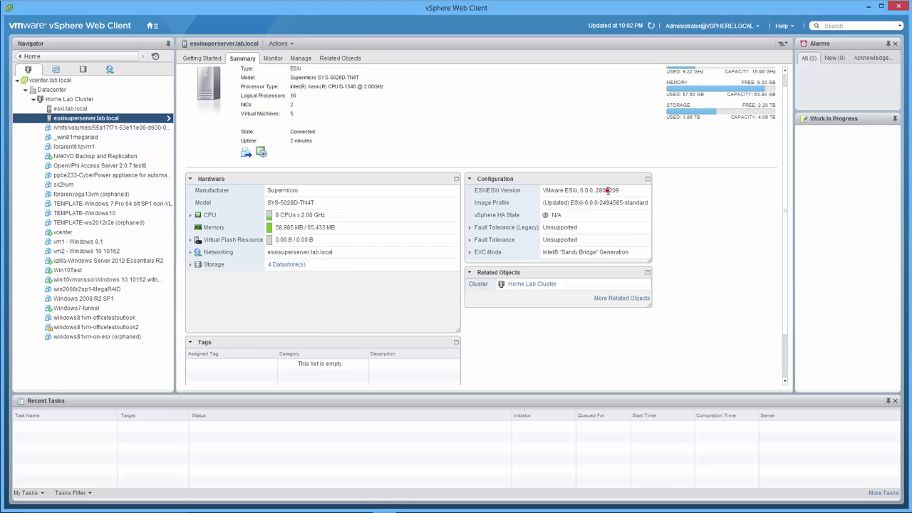
double_click(606, 191)
click(626, 193)
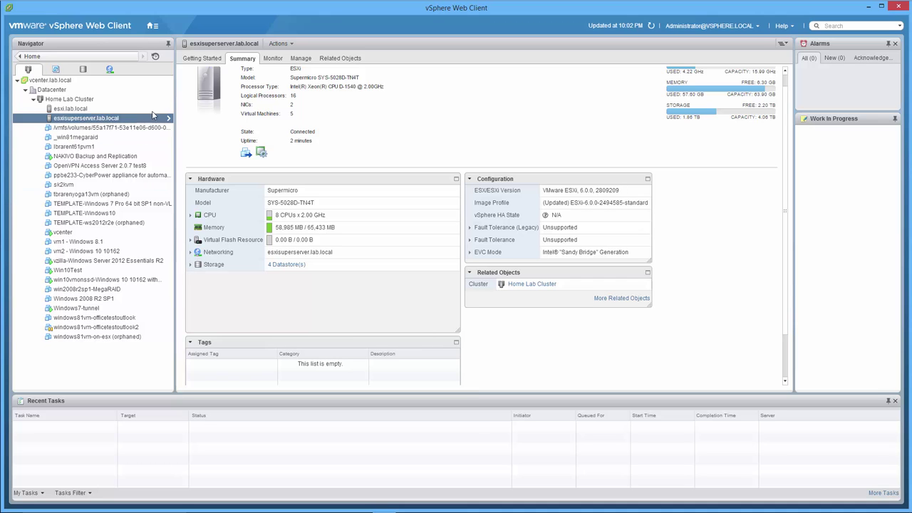
click(299, 59)
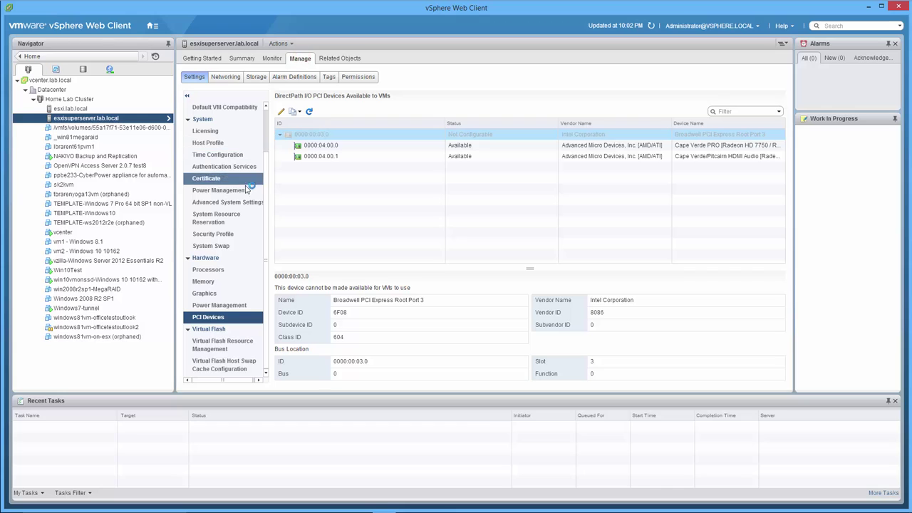
Review the host's physical network adapters, then list the Datacenter's seven datastores
click(226, 76)
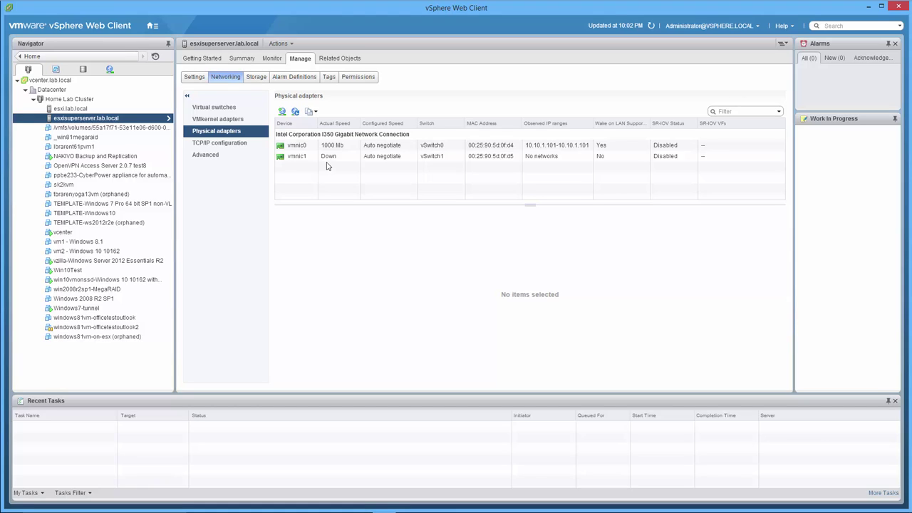
click(83, 68)
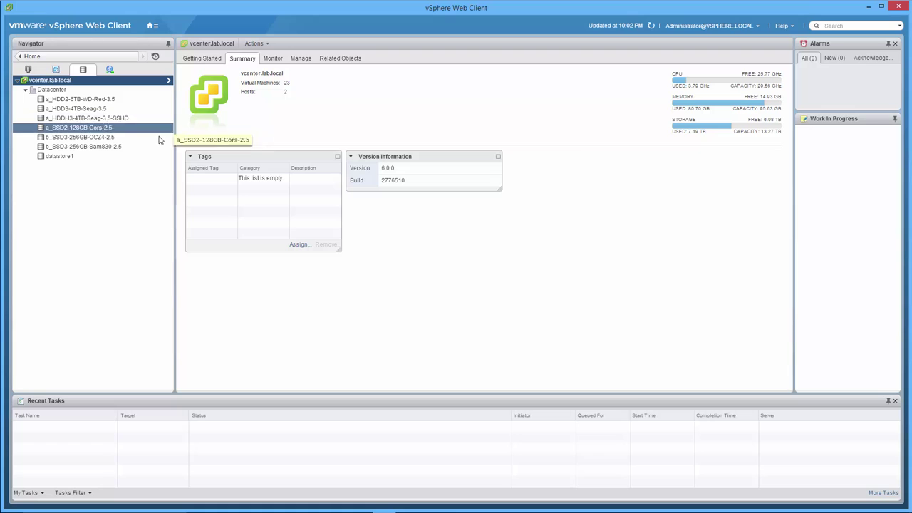
Show Home Lab Cluster's summary and resources: 12 processors, 2 hosts, Intel Sandy Bridge EVC mode
click(28, 69)
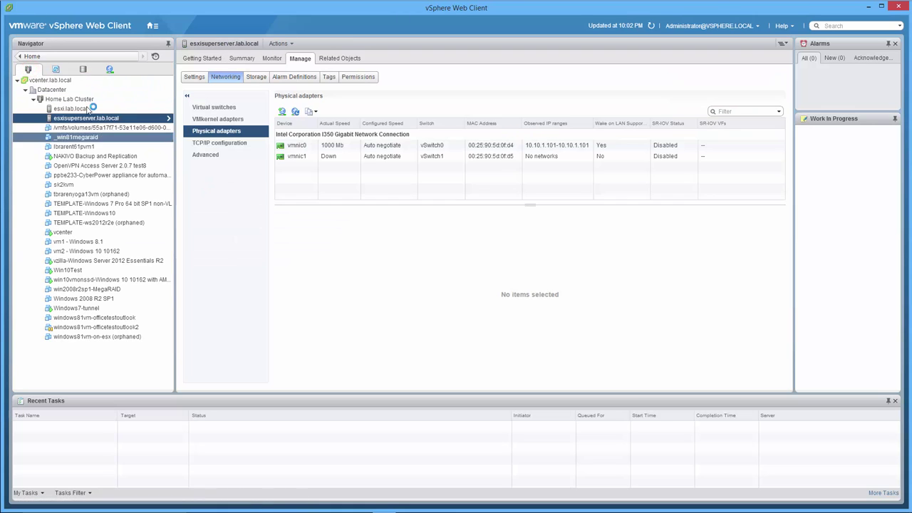
click(78, 99)
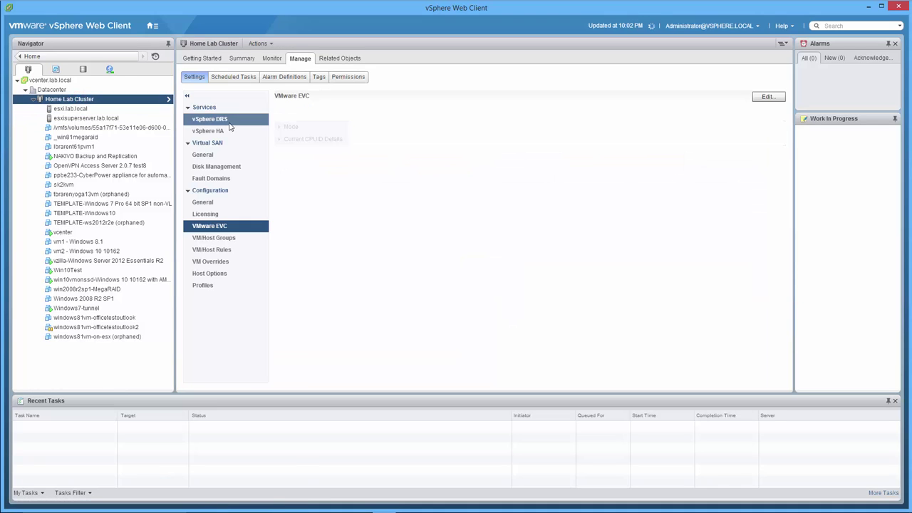
click(243, 58)
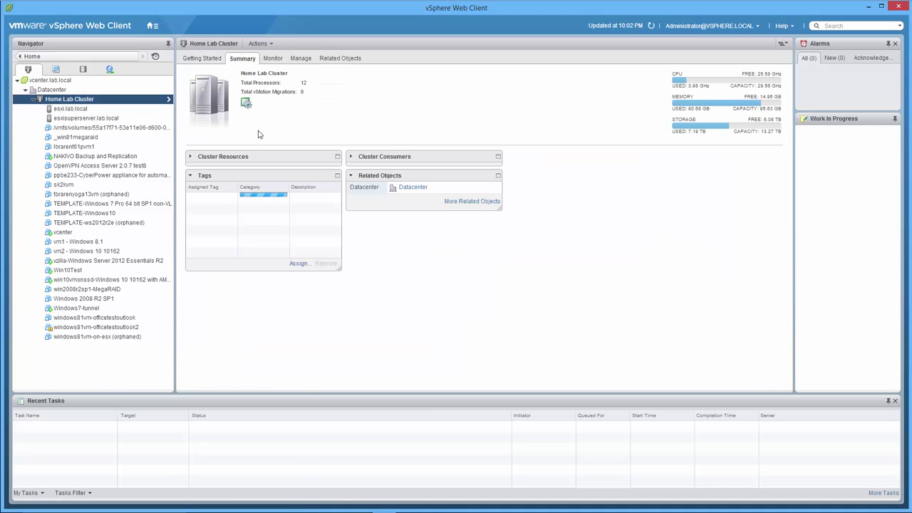
click(190, 157)
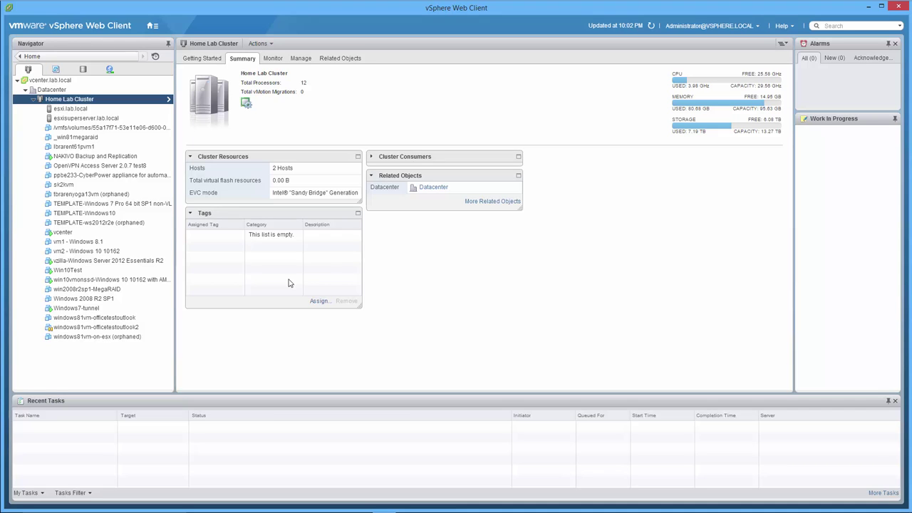
Inspect esxi.lab.local's summary with its EVC mode details expanded
click(84, 110)
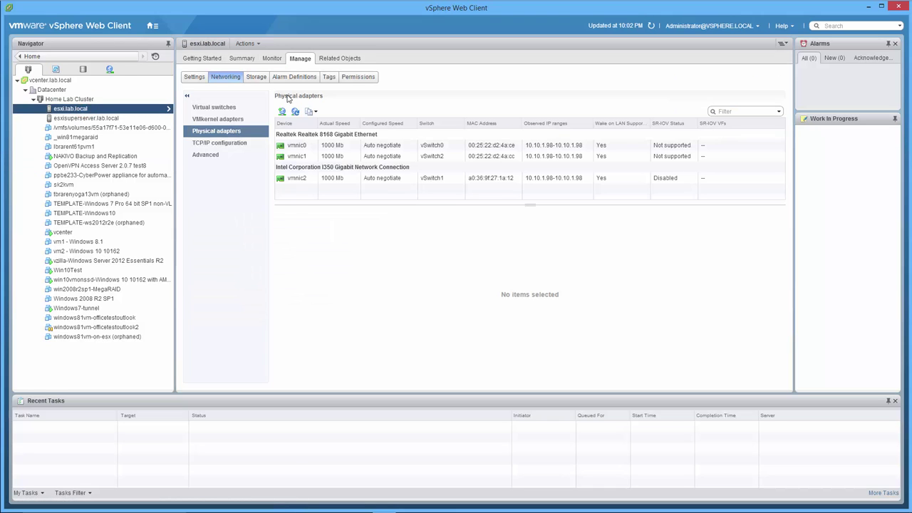
click(241, 59)
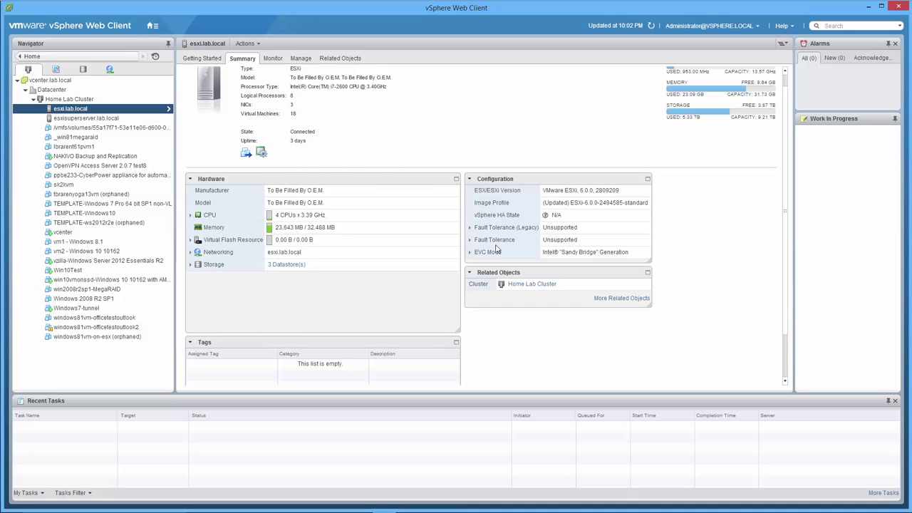
click(470, 252)
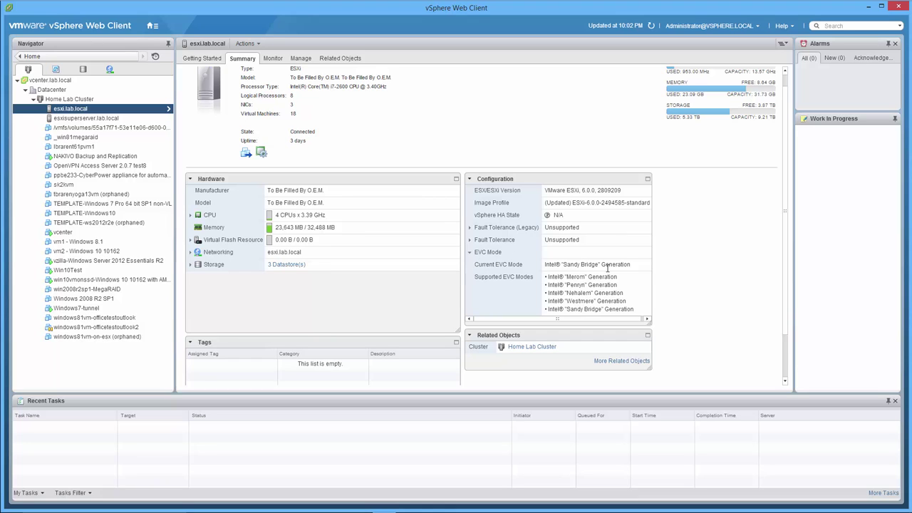
drag(633, 264, 546, 263)
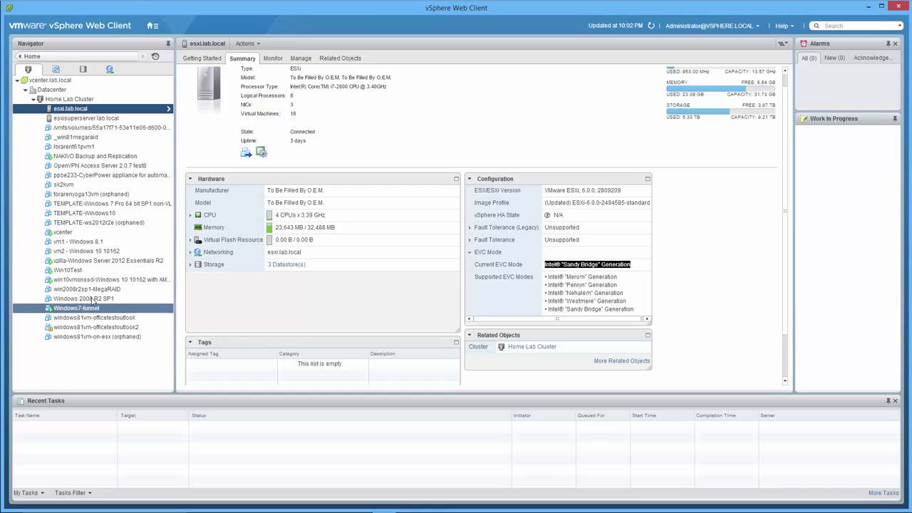
Compare esxisuperserver.lab.local's EVC mode, ending on the vcenter VM's summary
click(77, 234)
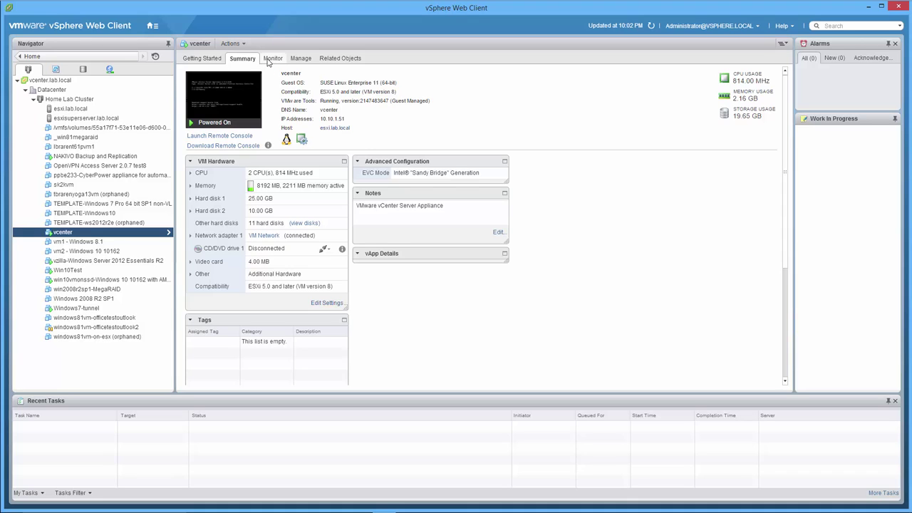
click(79, 109)
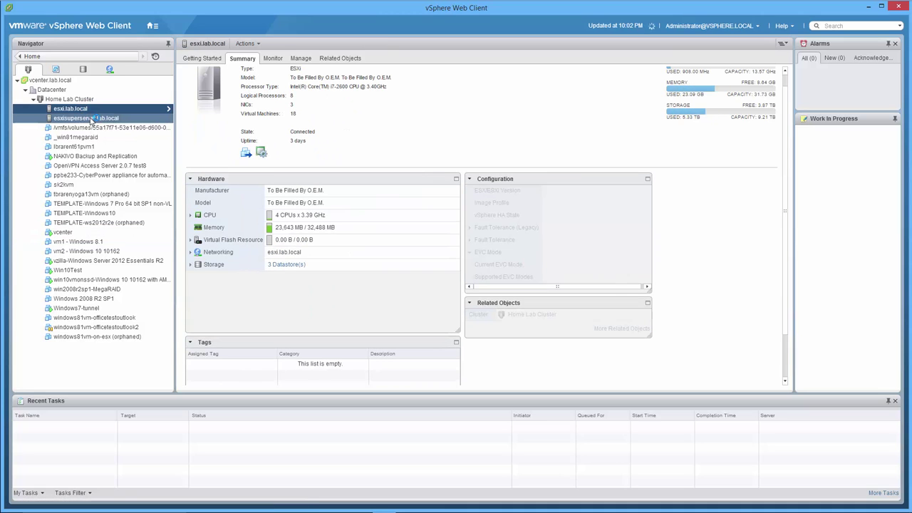
click(89, 119)
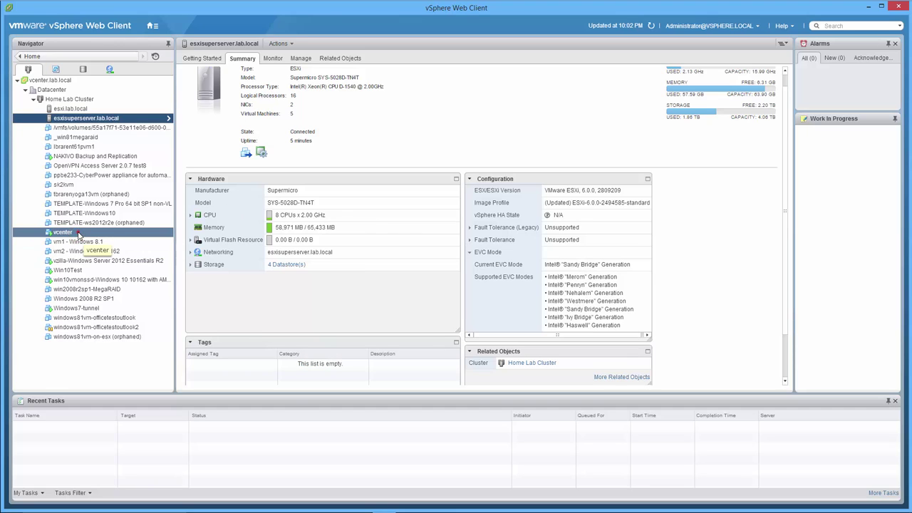
click(79, 235)
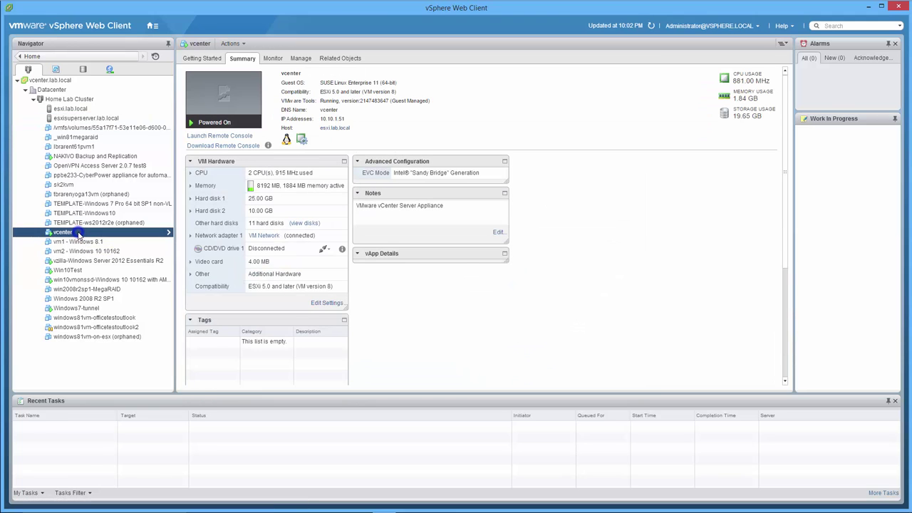
Start migrating the vcenter VM, changing both its compute resource and storage
right_click(78, 236)
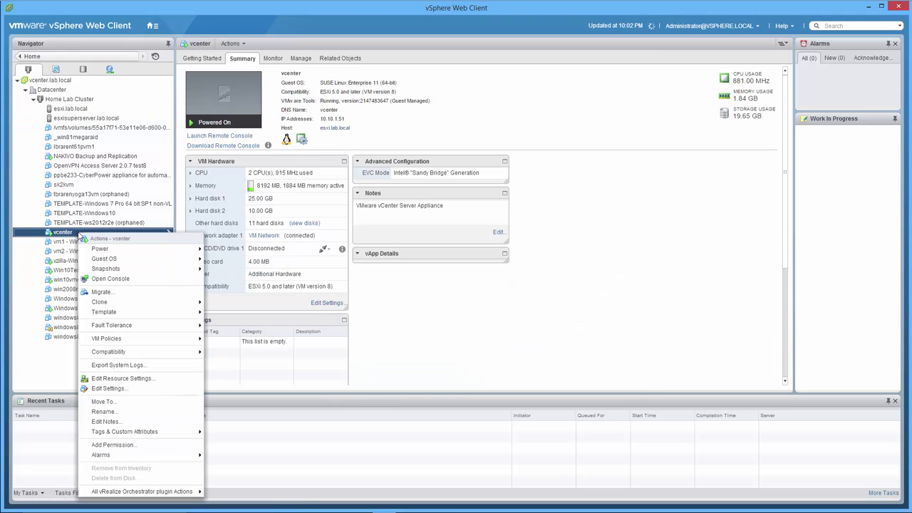
click(124, 293)
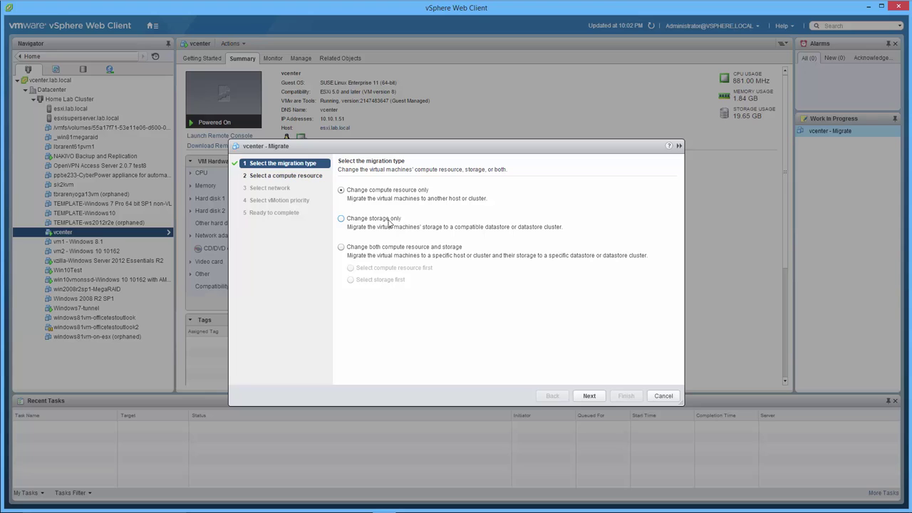
click(375, 247)
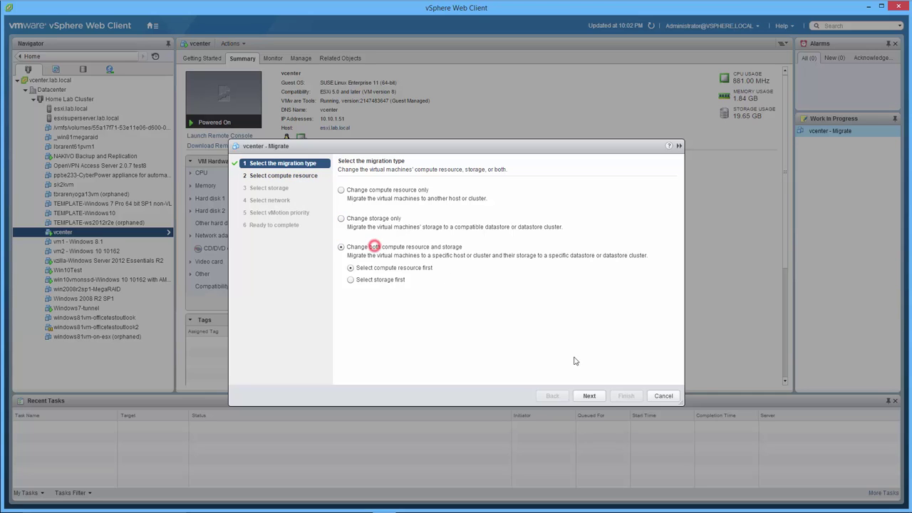
click(589, 396)
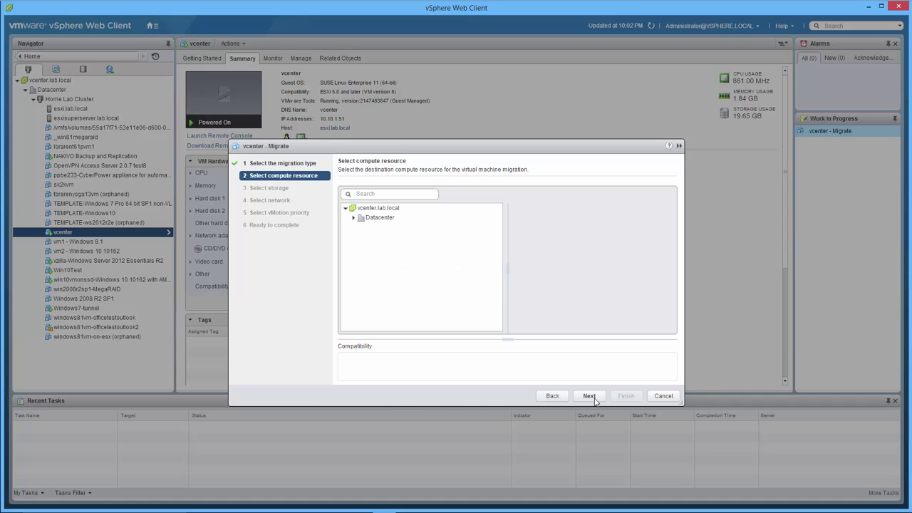
click(352, 218)
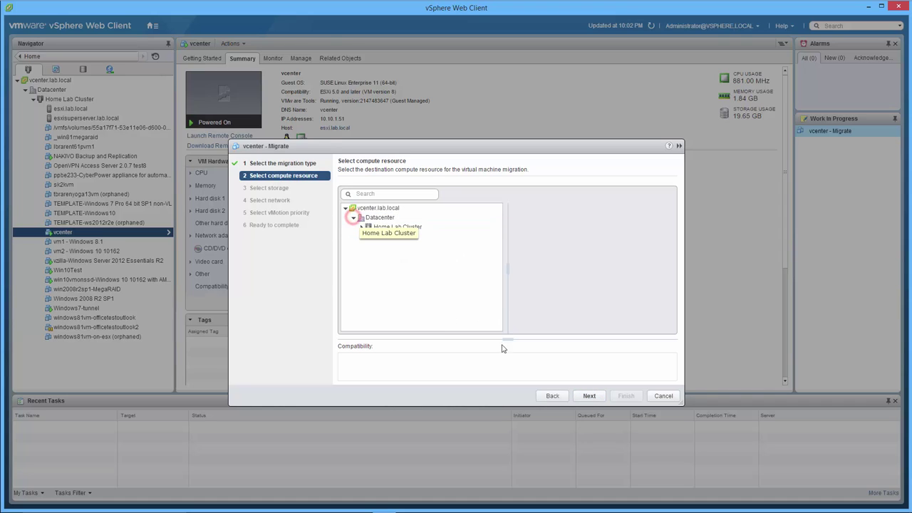
click(589, 396)
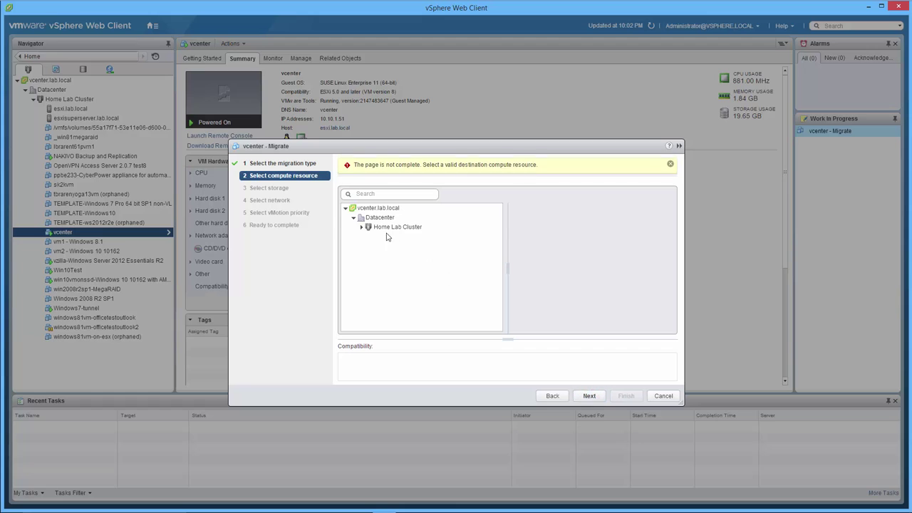
click(359, 228)
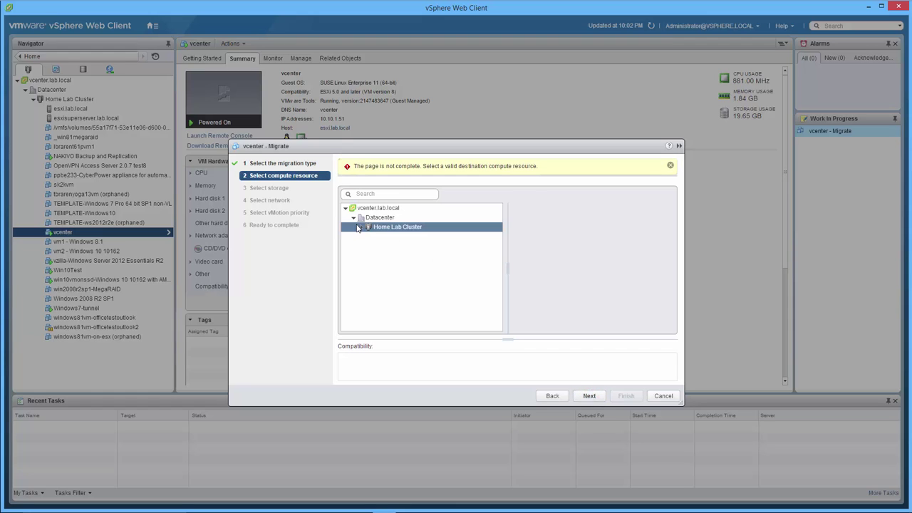
click(553, 396)
Select storage first with target datastore b_SSD3-256GB-OCZ4-2.5 and advance to compute resources
click(350, 279)
click(592, 396)
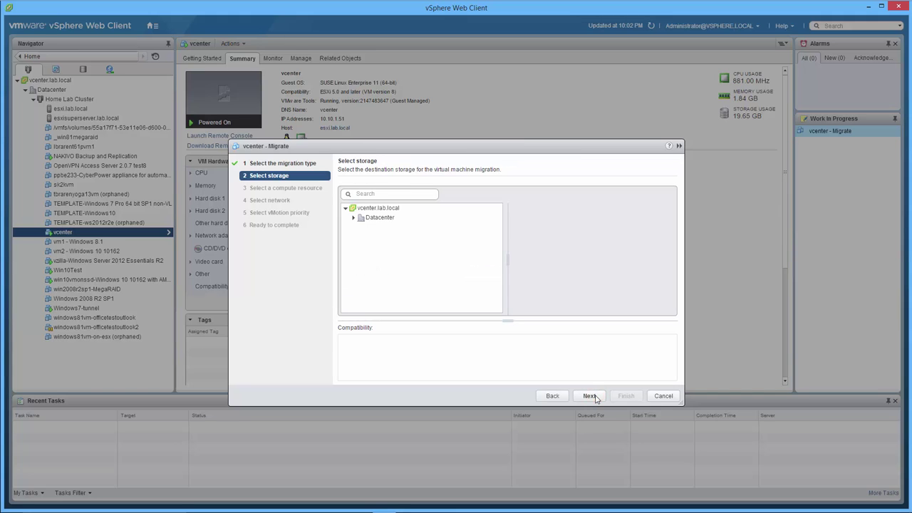
click(357, 221)
click(355, 218)
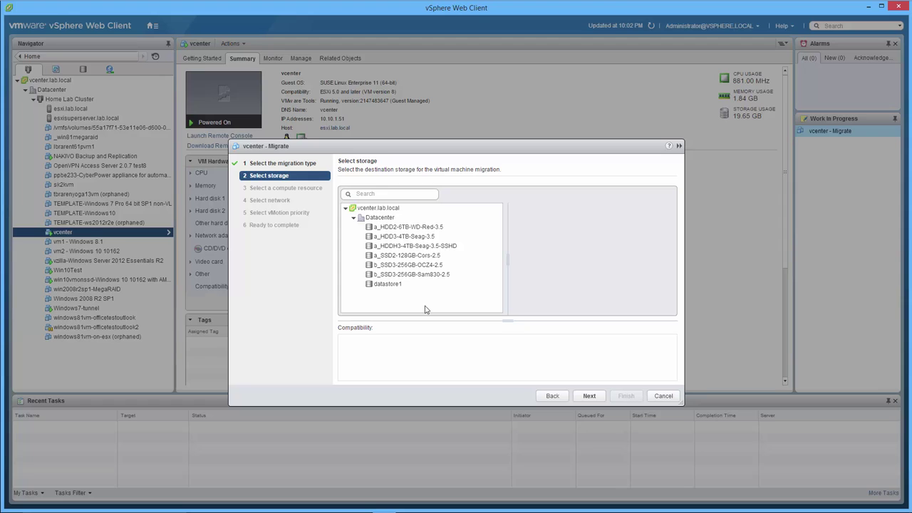
click(436, 267)
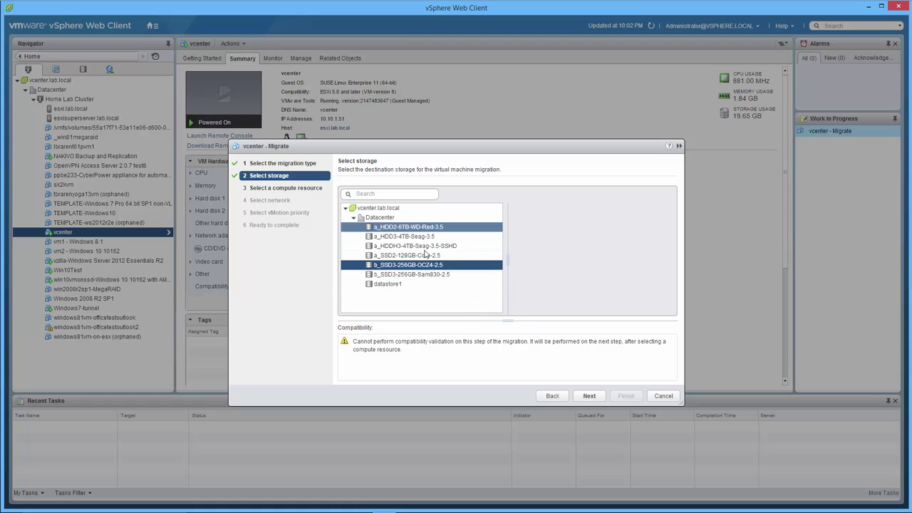
click(587, 396)
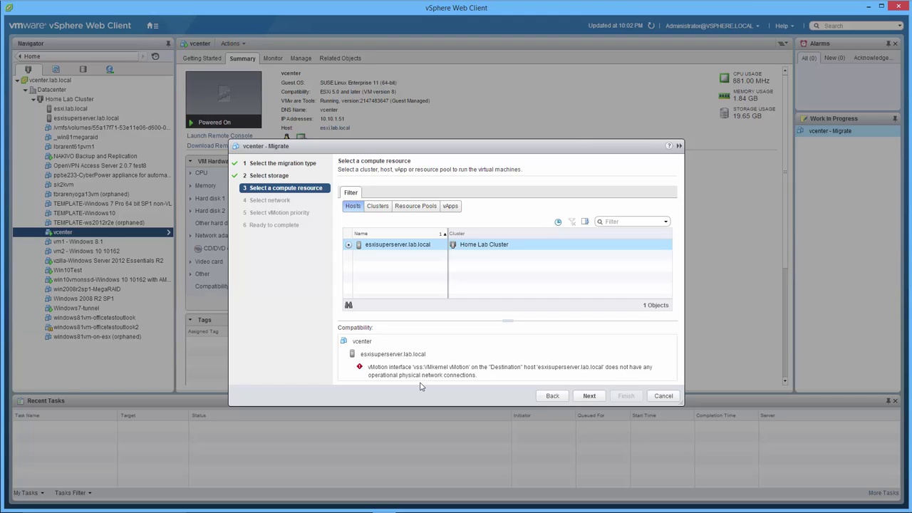
Cancel the migration and refresh esxisuperserver.lab.local's physical adapters, showing vmnic1 up at 1000 Mb
click(662, 397)
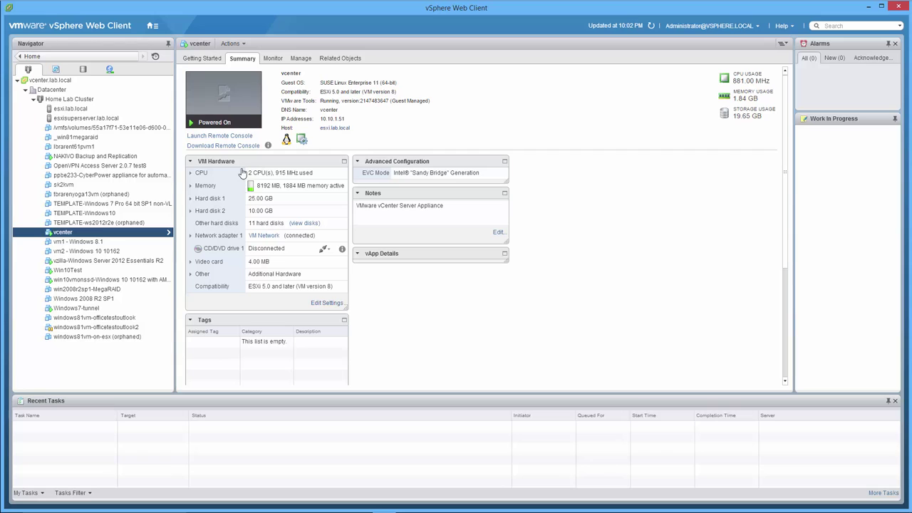
click(74, 120)
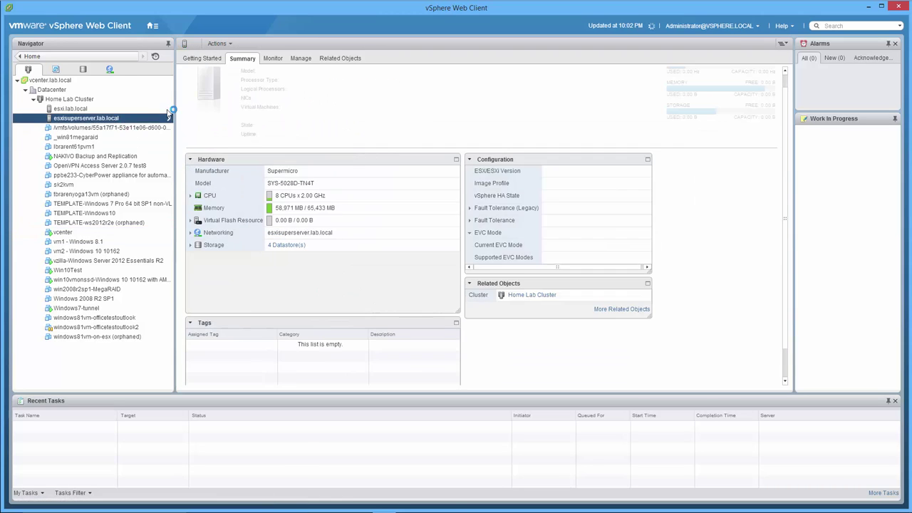
click(300, 58)
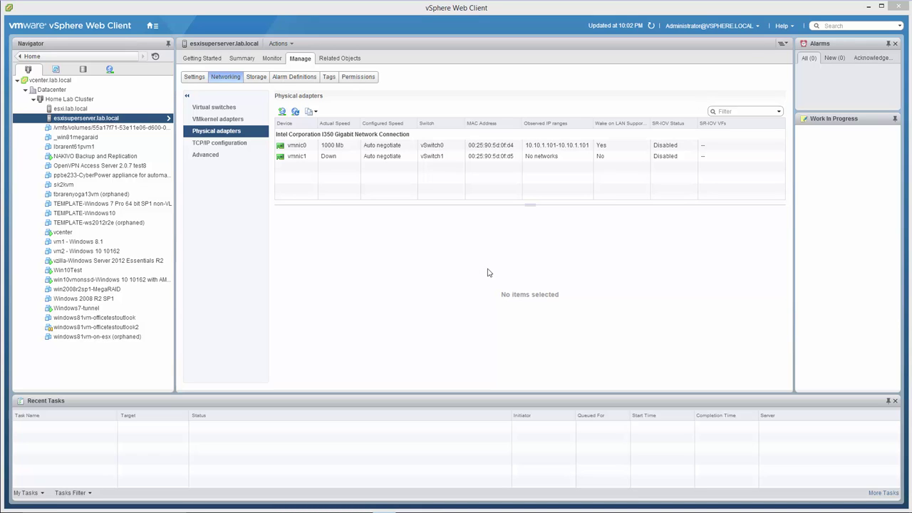
click(650, 28)
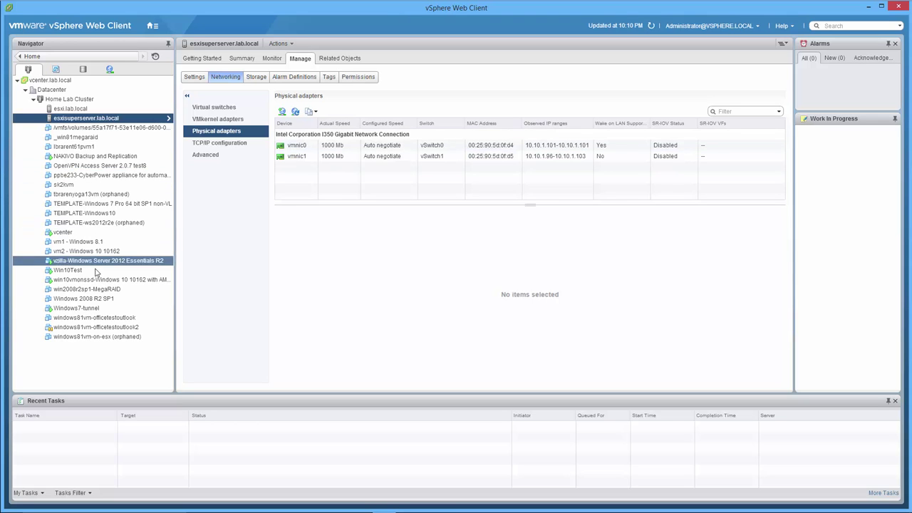
click(83, 234)
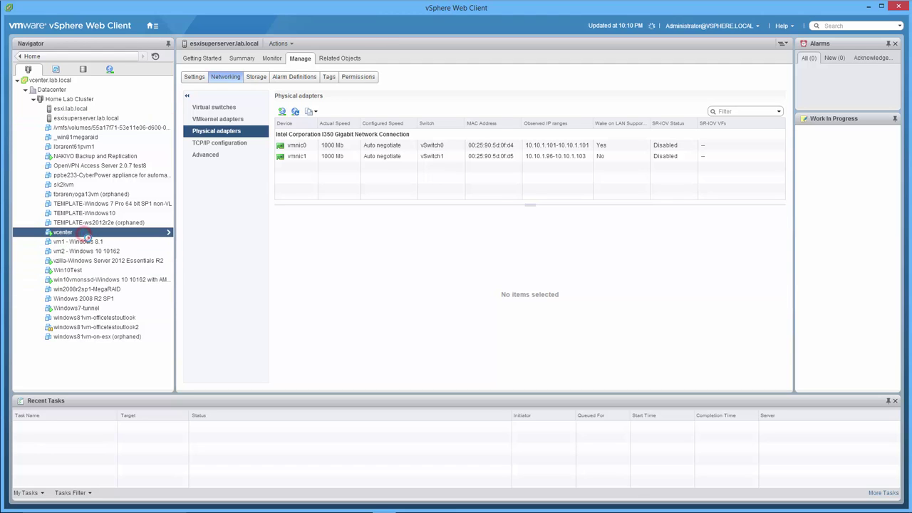
Start migrating vcenter storage-first, choosing datastore b_SSD3-256GB-Sam830-2.5
right_click(89, 234)
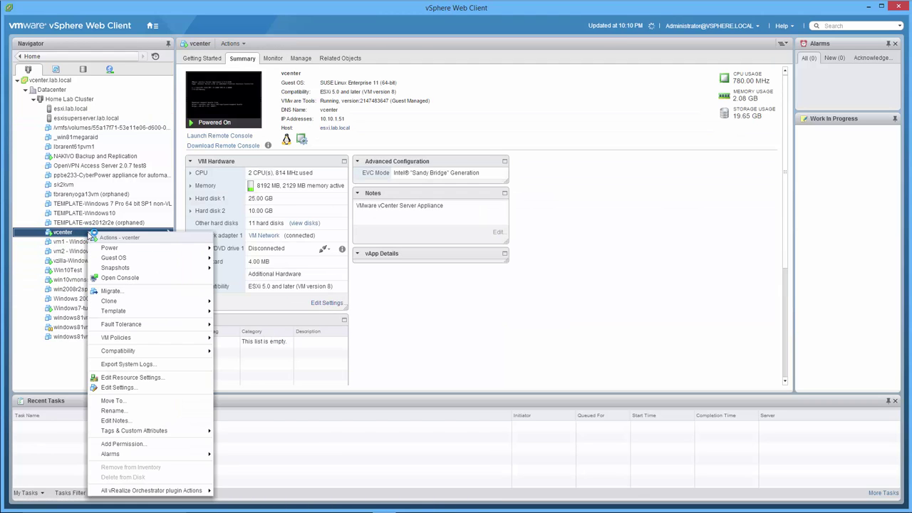
click(116, 290)
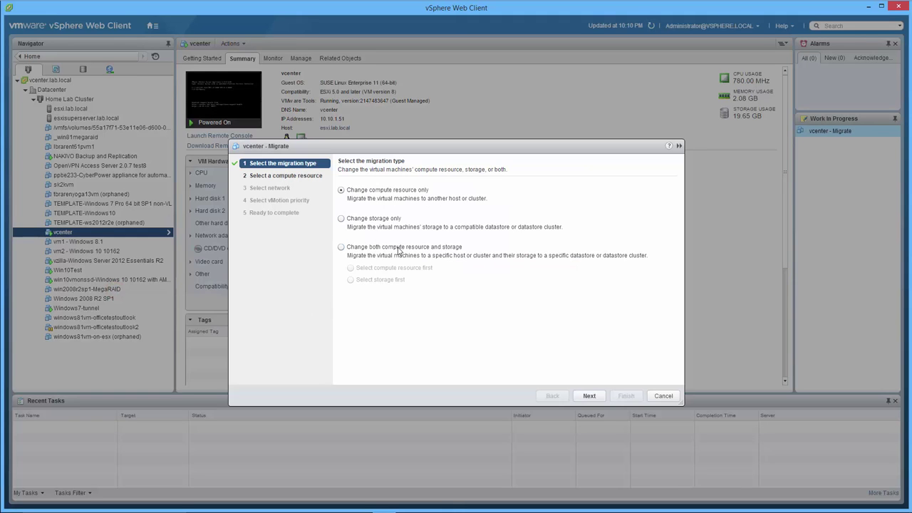
click(398, 246)
click(385, 279)
click(595, 397)
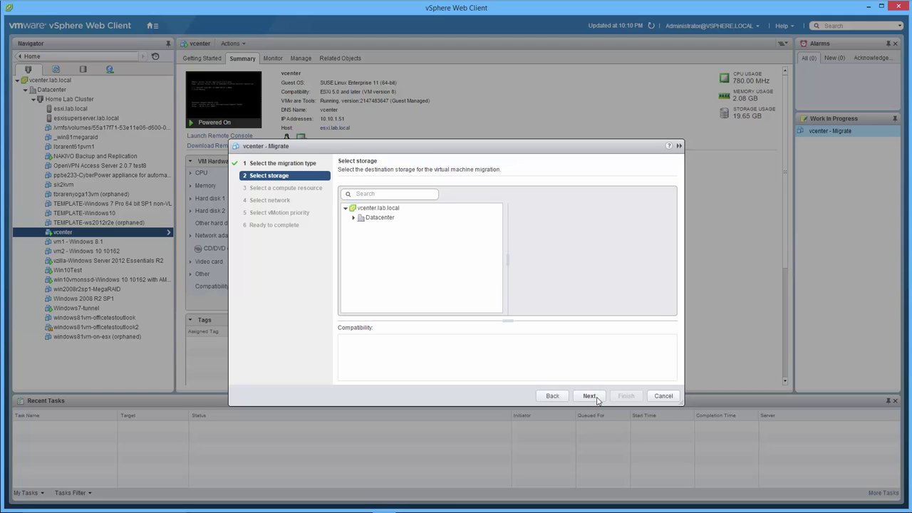
click(353, 217)
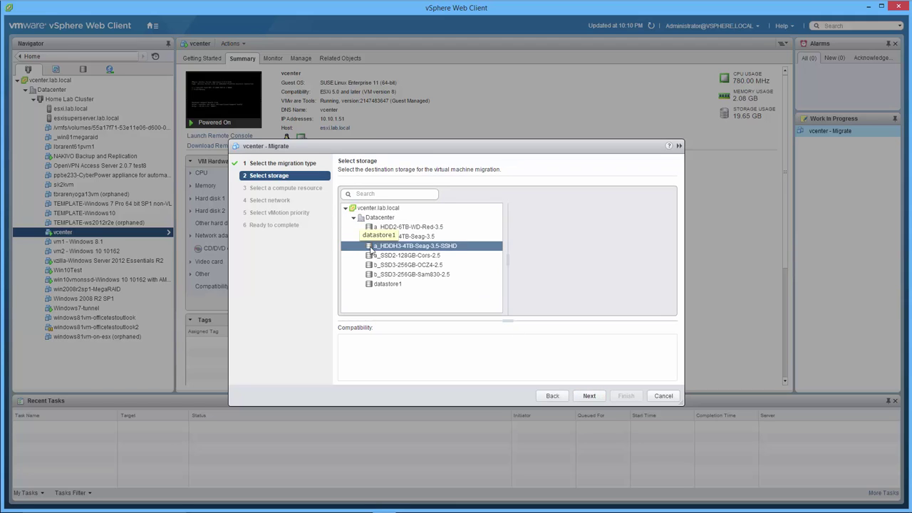
click(414, 277)
click(415, 265)
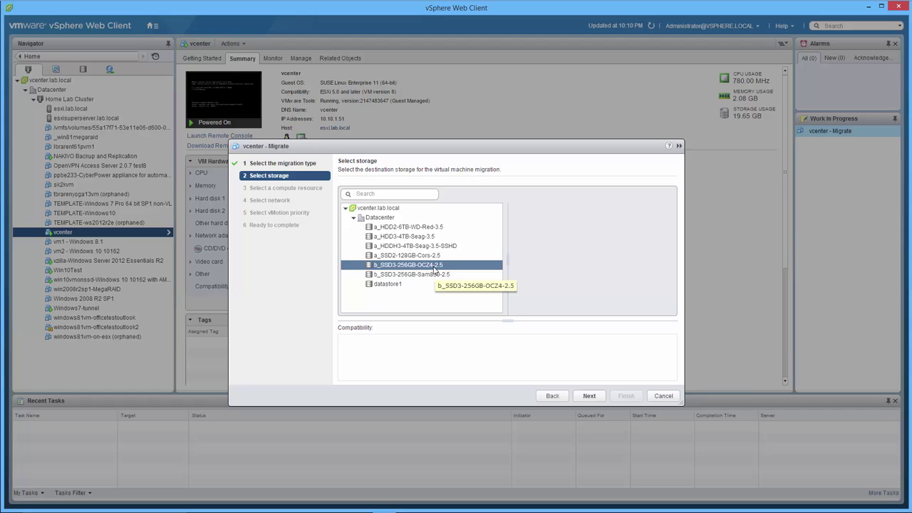
click(588, 396)
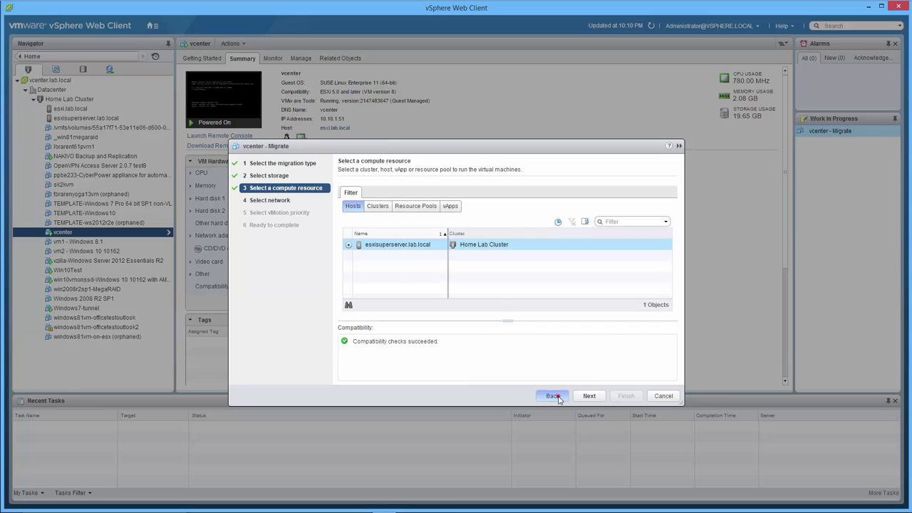
click(552, 395)
click(383, 274)
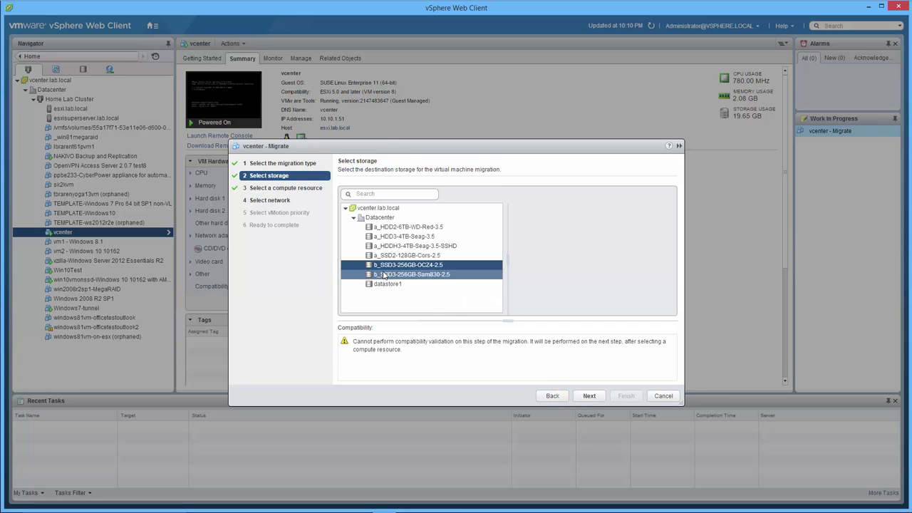
click(599, 398)
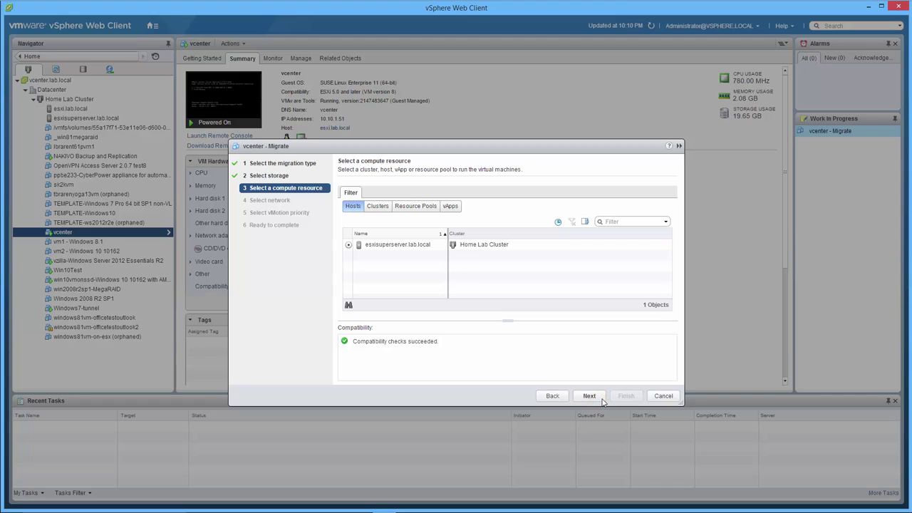
Pick esxisuperserver.lab.local as the compute resource and retry getting past that step
click(592, 396)
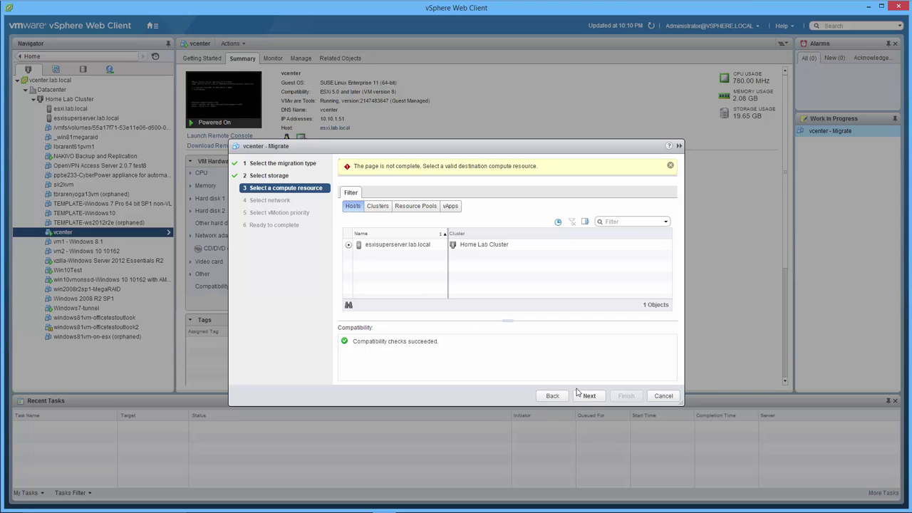
click(398, 246)
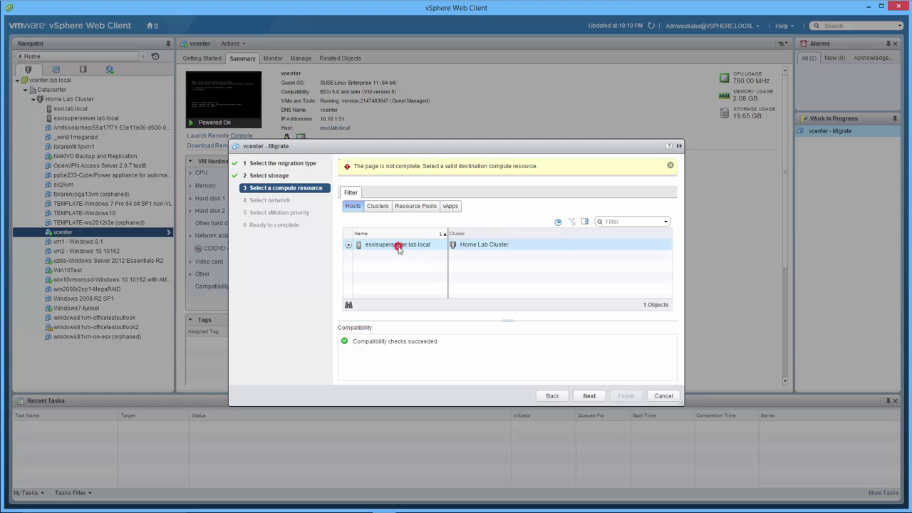
click(589, 396)
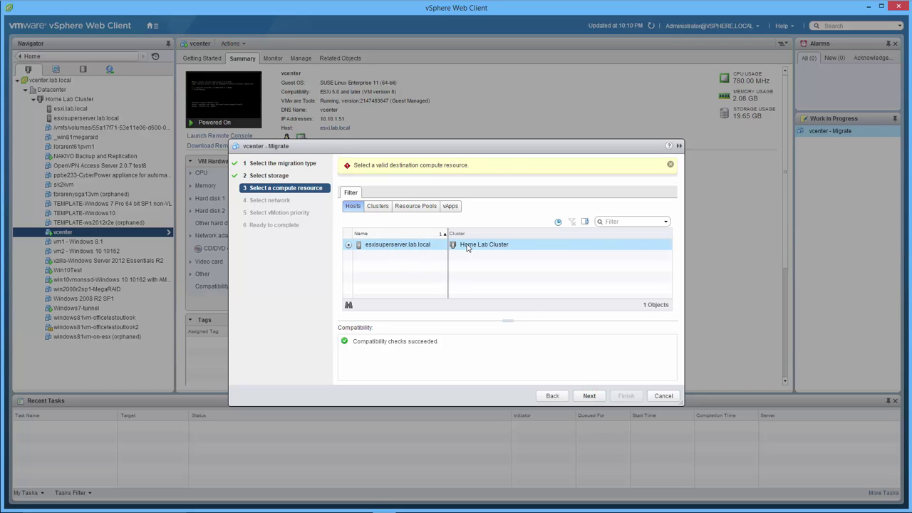
click(415, 246)
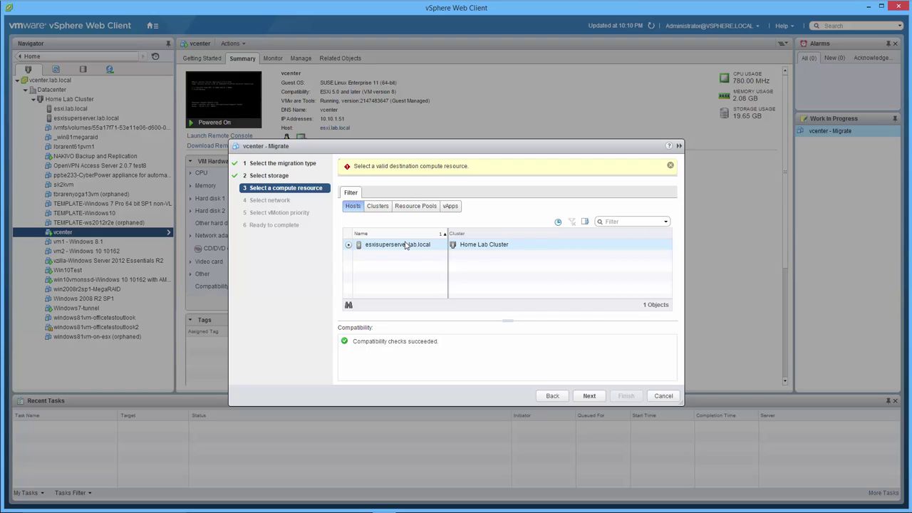
click(466, 246)
click(590, 396)
click(376, 205)
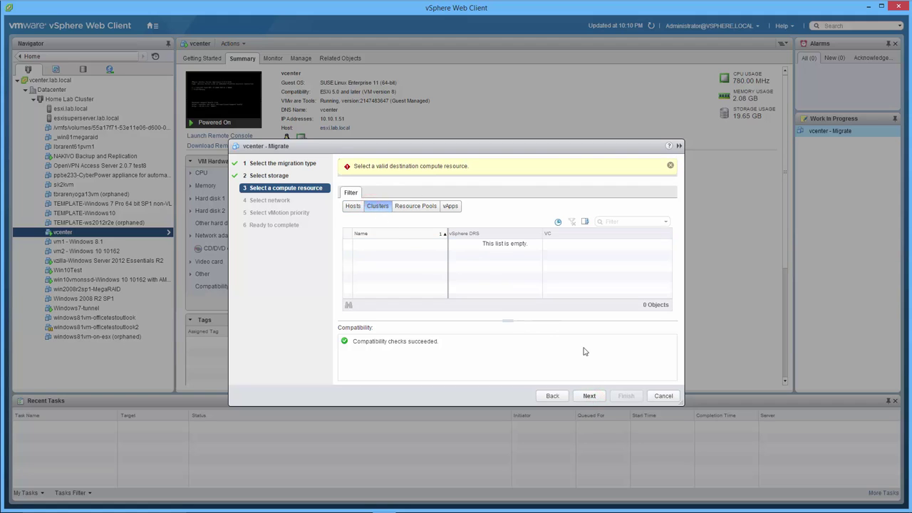
Switch to compute-resource-first and choose host esxisuperserver.lab.local in Home Lab Cluster
click(552, 396)
click(553, 396)
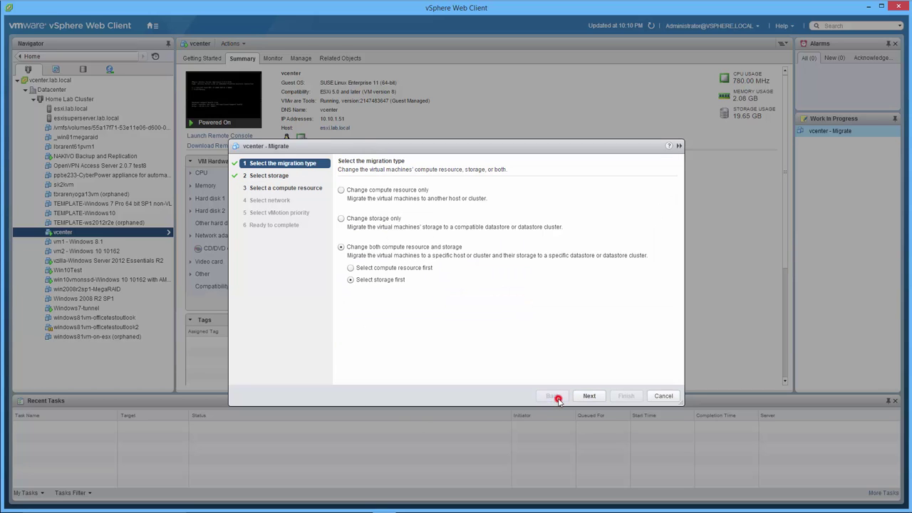
click(383, 268)
click(595, 397)
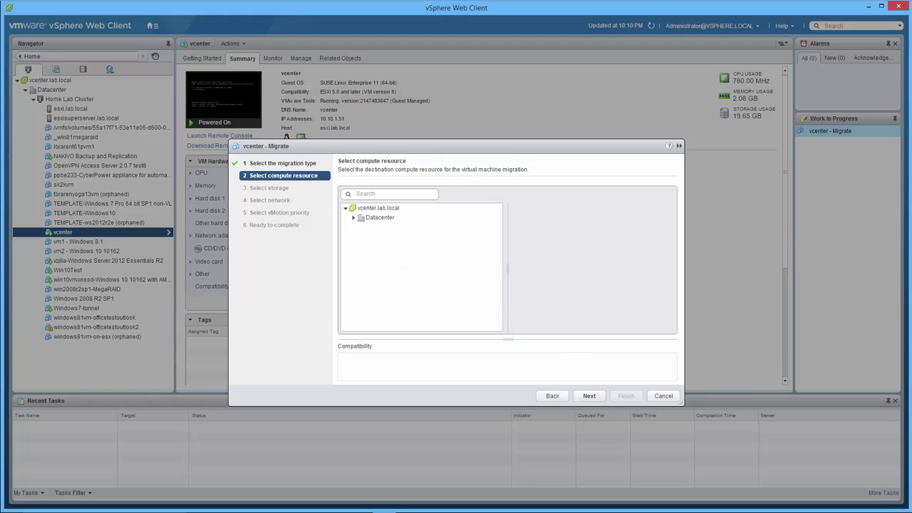
click(352, 218)
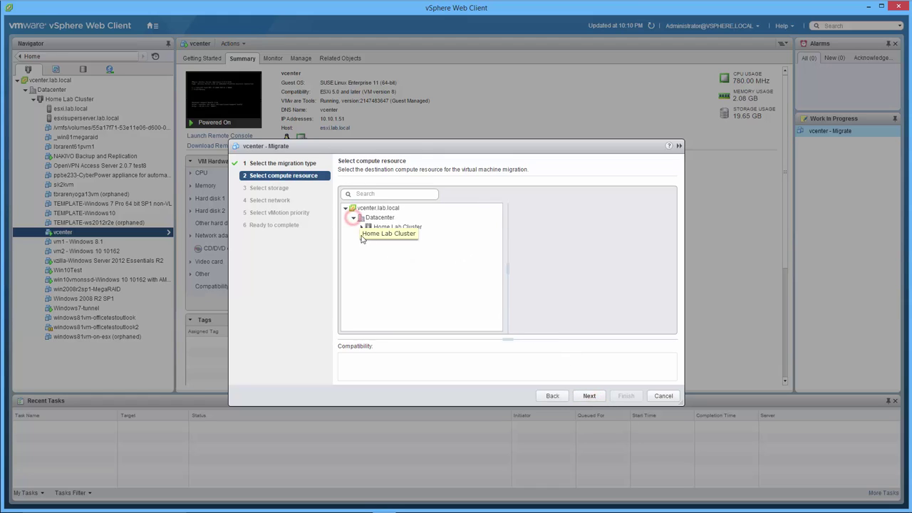
click(361, 226)
click(381, 246)
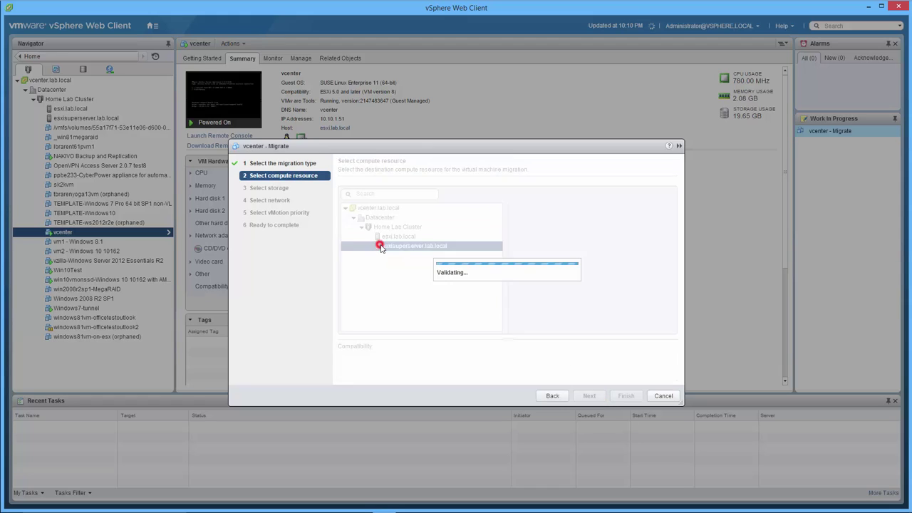
click(591, 396)
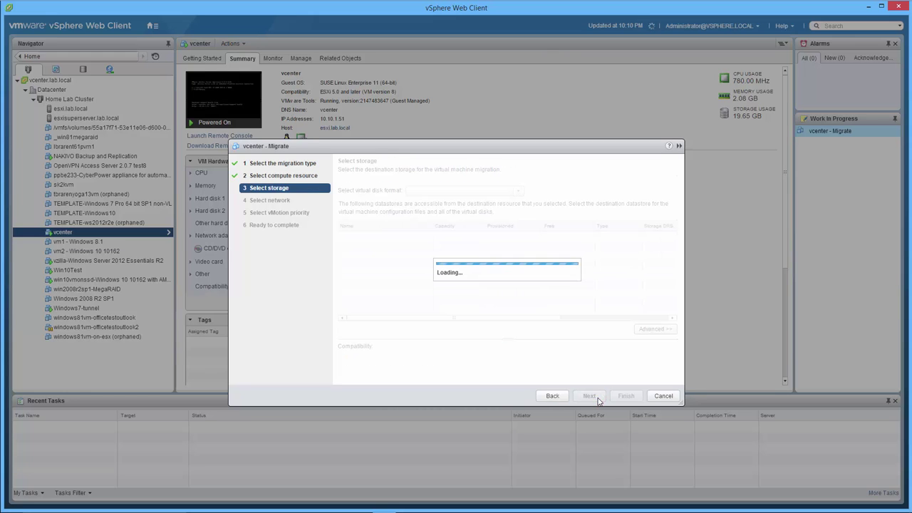
Choose datastore b_SSD3-256GB-Sam830-2.5, keep defaults with high vMotion priority, and finish
click(414, 275)
click(591, 397)
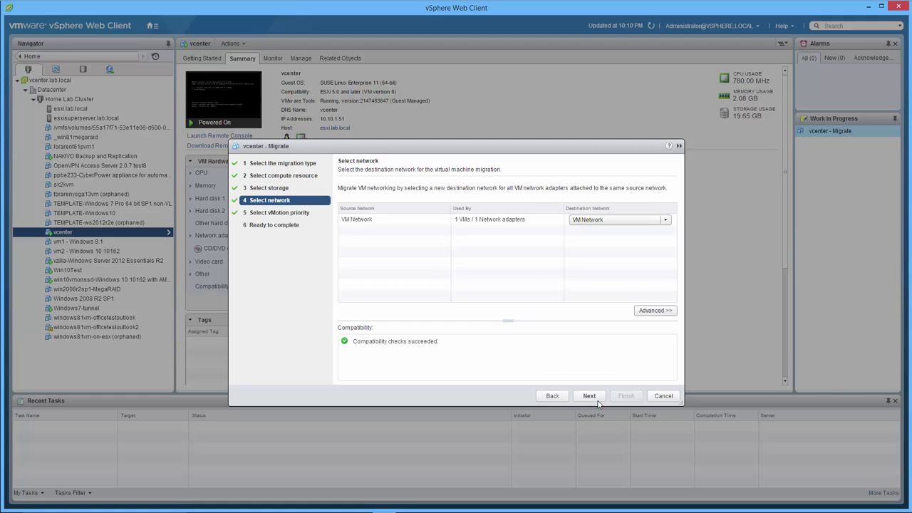
click(600, 402)
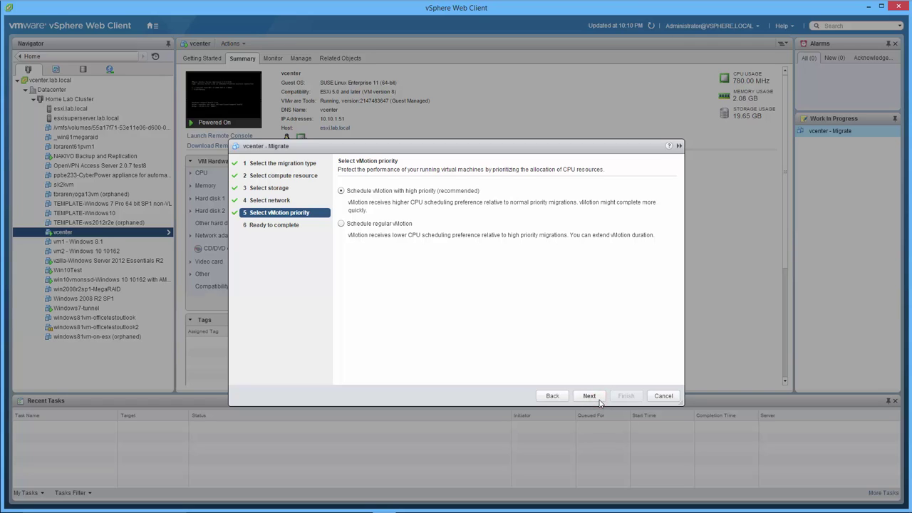
click(600, 401)
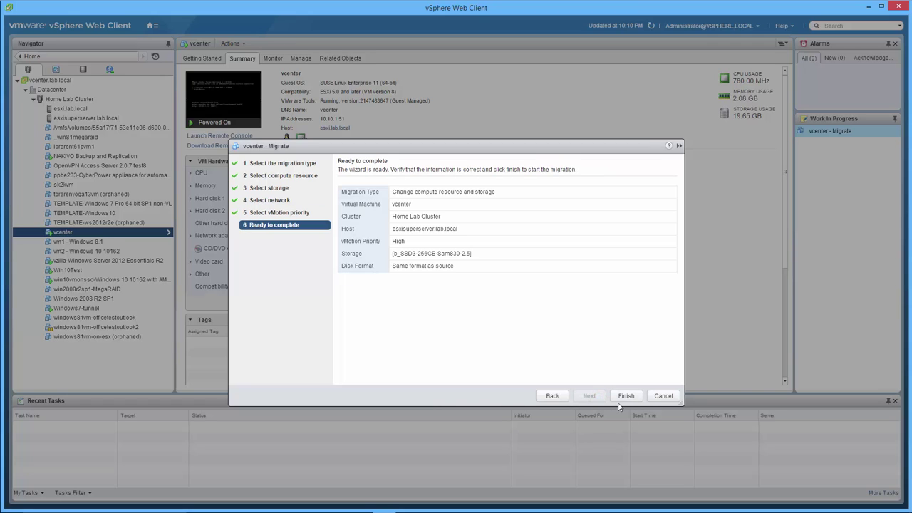
click(633, 400)
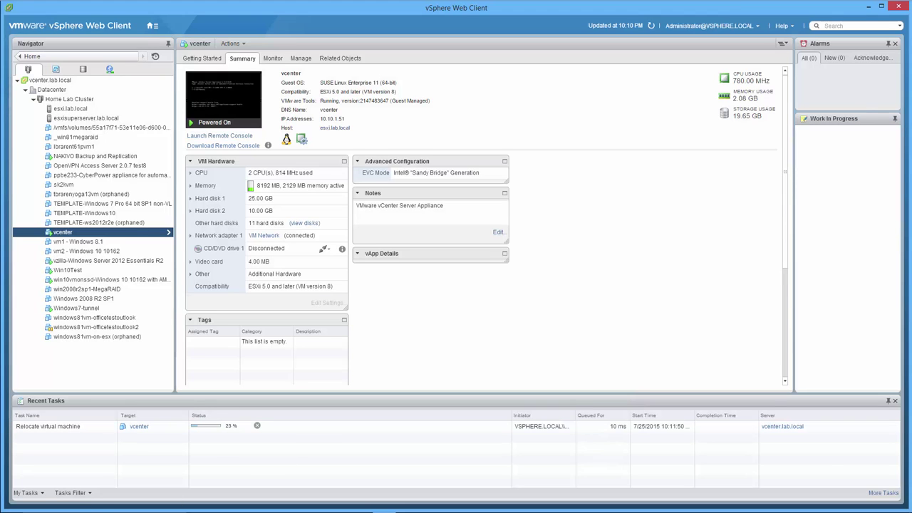
Move Command Prompt to the right and run ping vcenter -t
drag(47, 10, 756, 15)
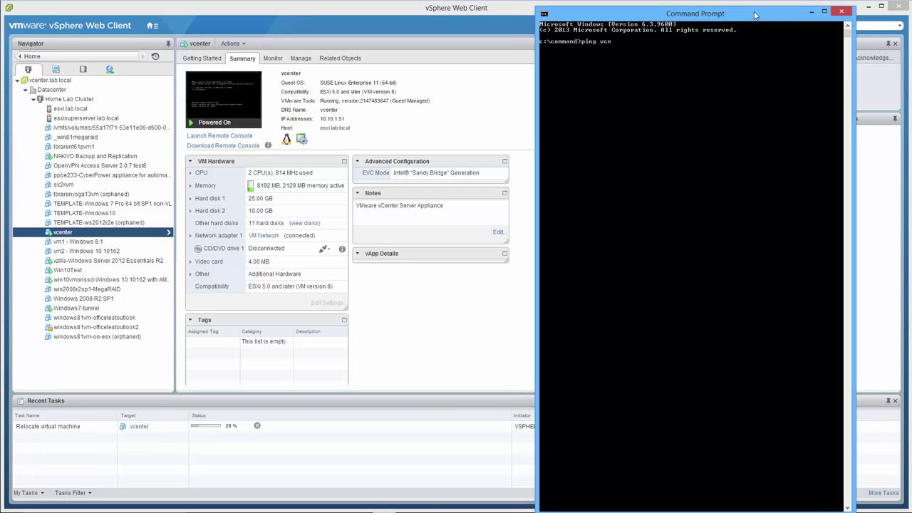
key(Return)
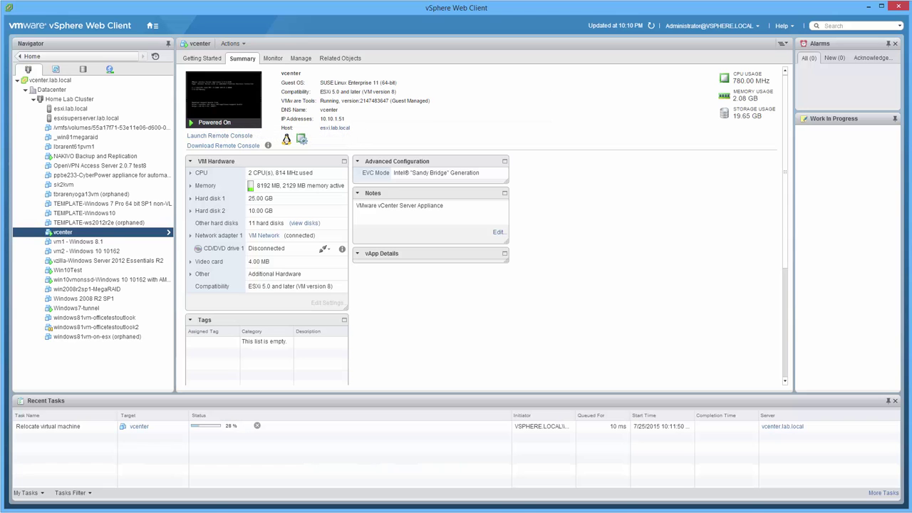
Close the duplicate vcenter console and position the remaining one beside the pinging Command Prompt
mouse_move(853, 476)
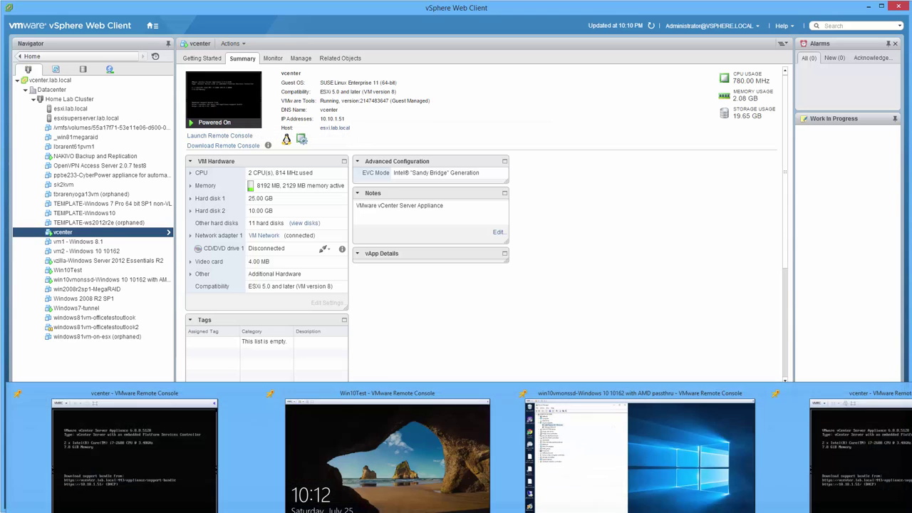
click(852, 476)
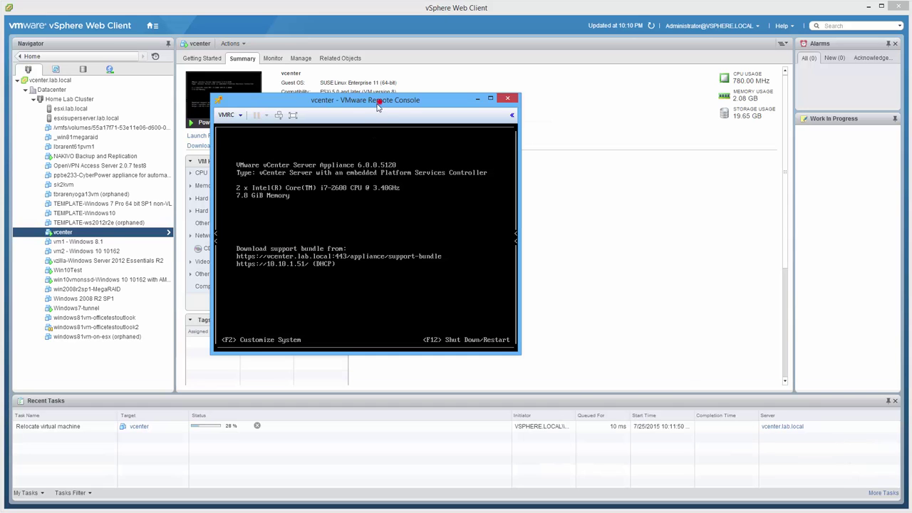
drag(380, 100, 243, 123)
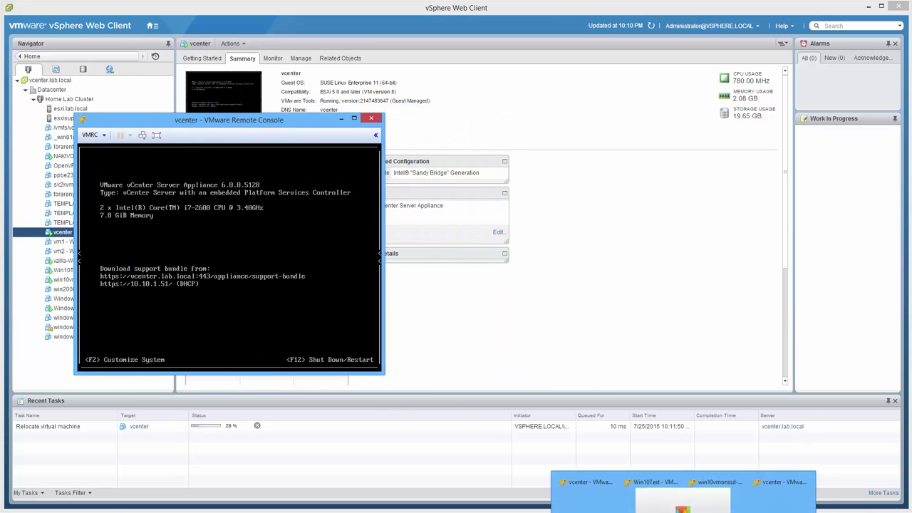
mouse_move(309, 456)
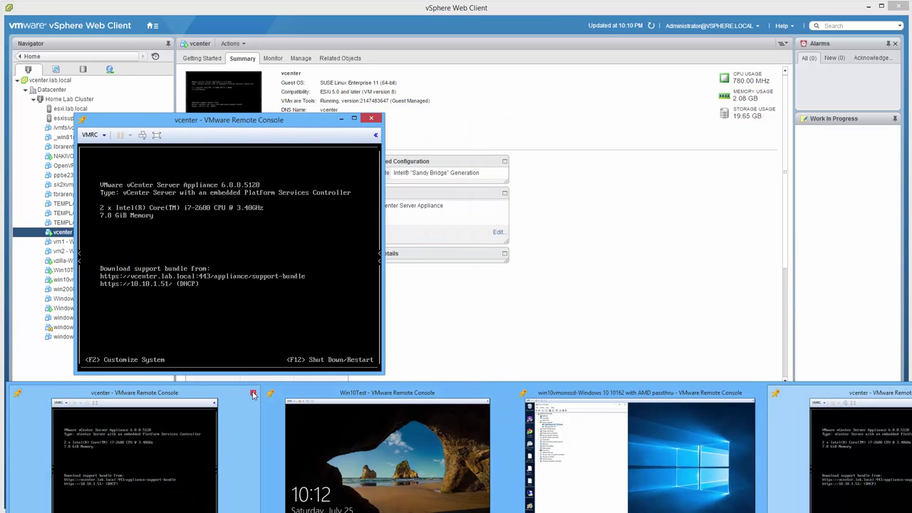
click(253, 395)
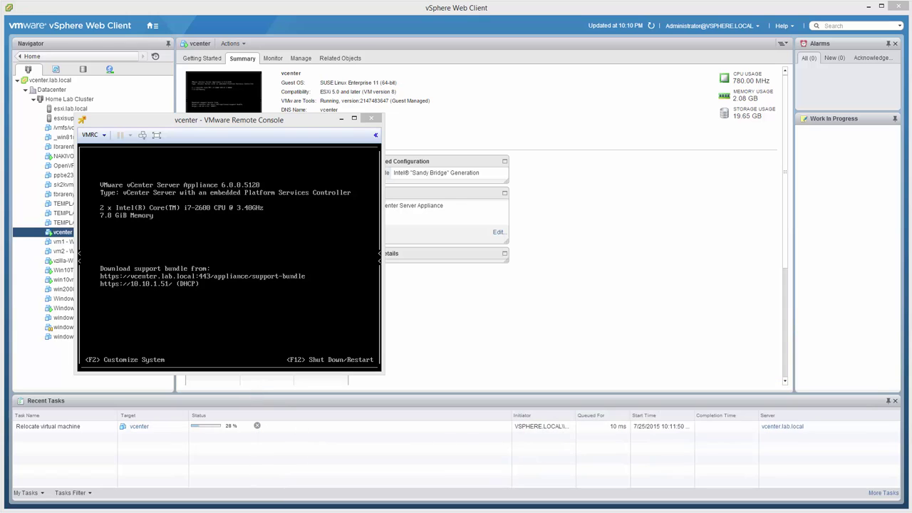
click(310, 126)
drag(324, 177, 230, 269)
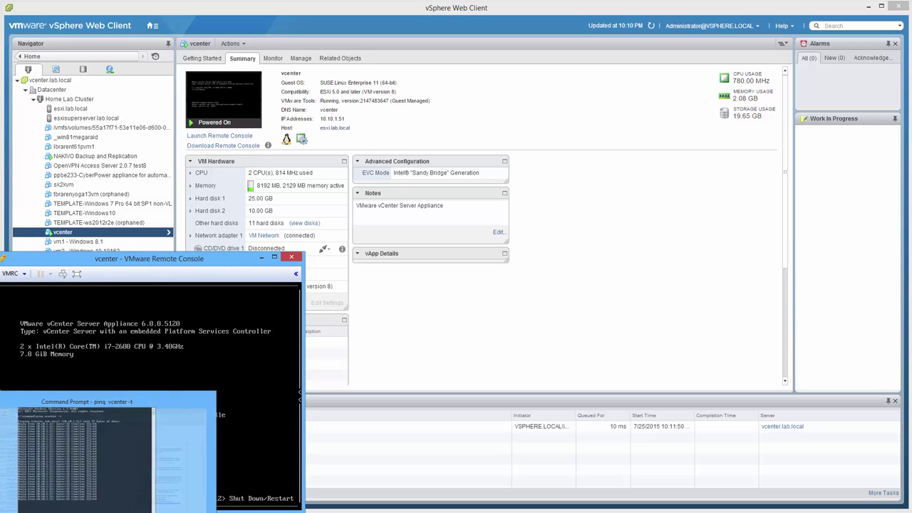
click(102, 486)
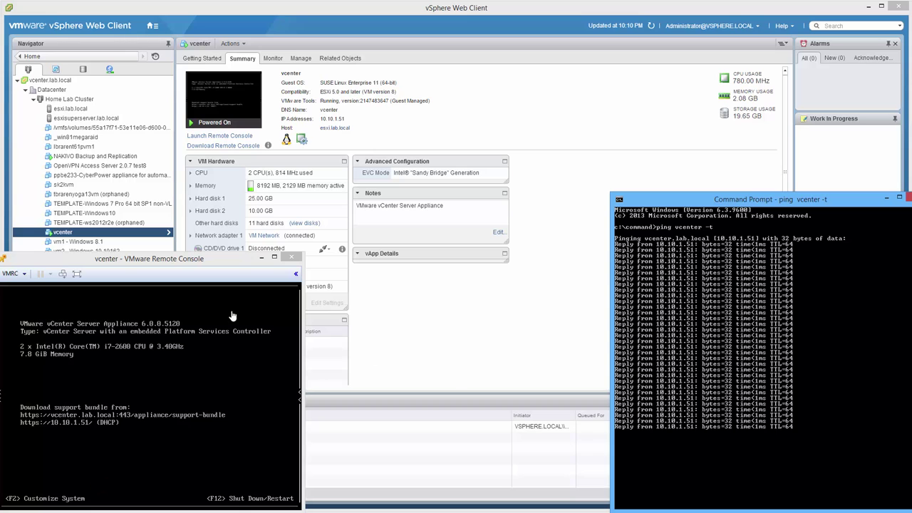
click(198, 264)
Move the console aside, enlarge Chrome, and open TinkerTry's triple-monitor 4K PC article
drag(197, 264, 619, 51)
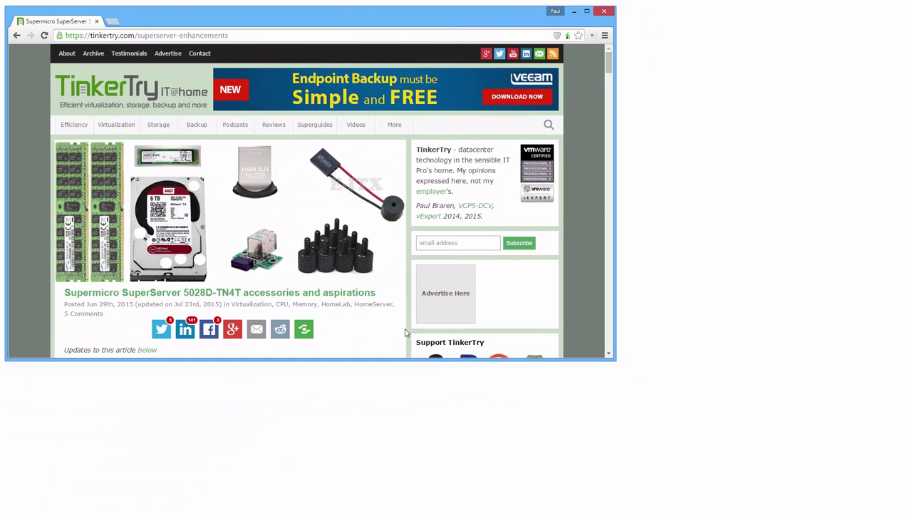
drag(375, 361, 360, 503)
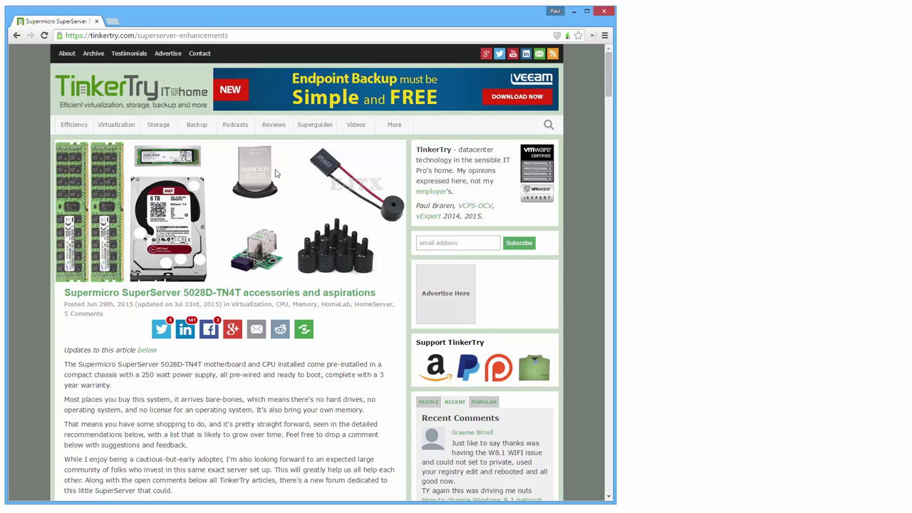
click(159, 84)
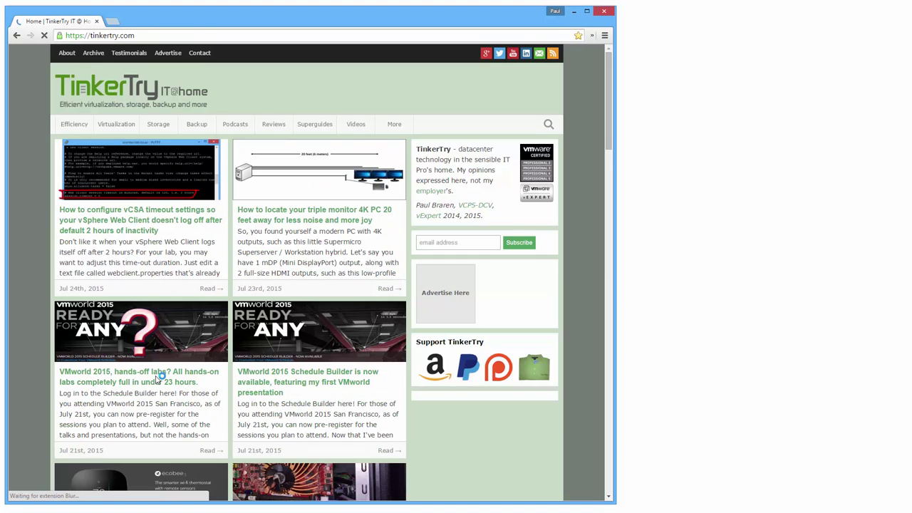
click(329, 158)
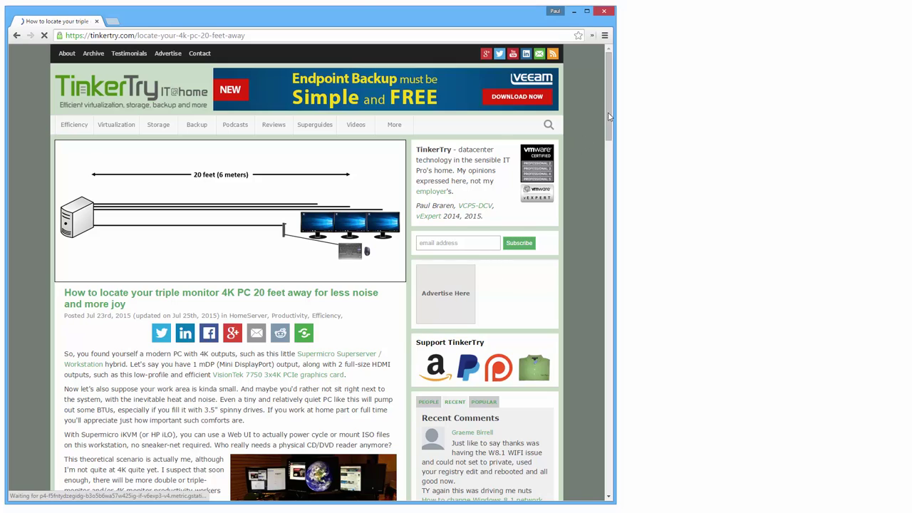
Scroll through the article's cable list, widen the browser, and return to TinkerTry's home page
drag(609, 118, 617, 248)
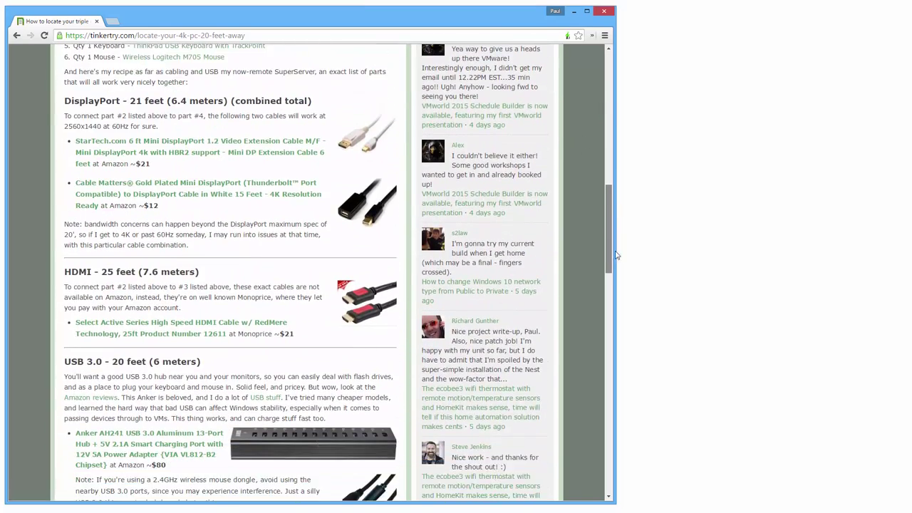
scroll(617, 264, down, 3)
drag(617, 273, 614, 292)
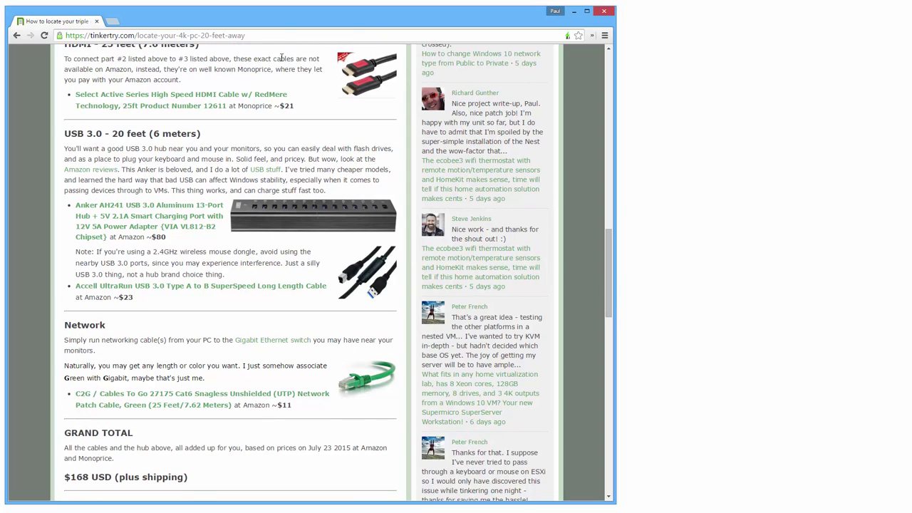
drag(290, 8, 291, 4)
drag(4, 129, 0, 128)
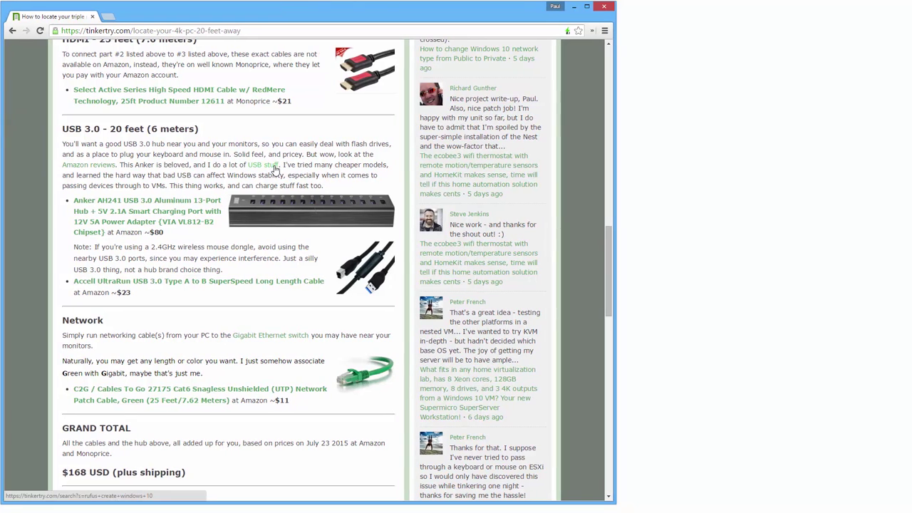
scroll(403, 137, up, 15)
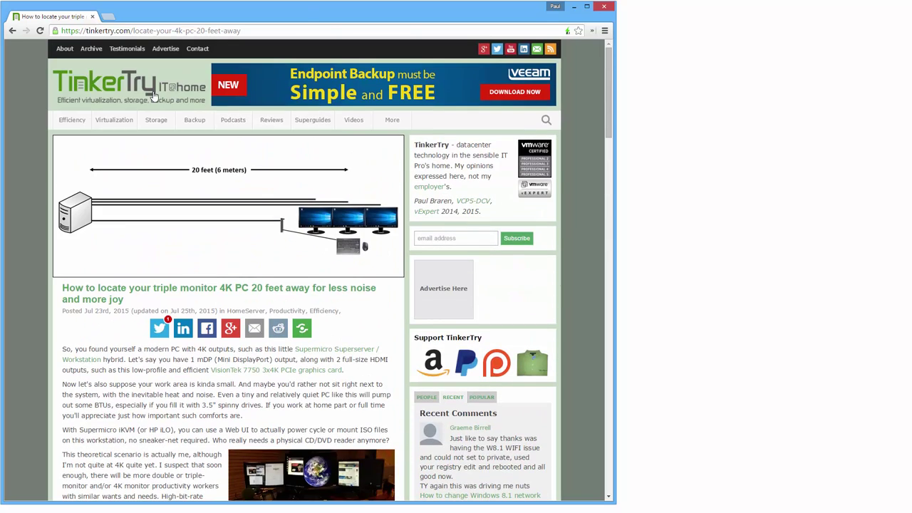
click(150, 93)
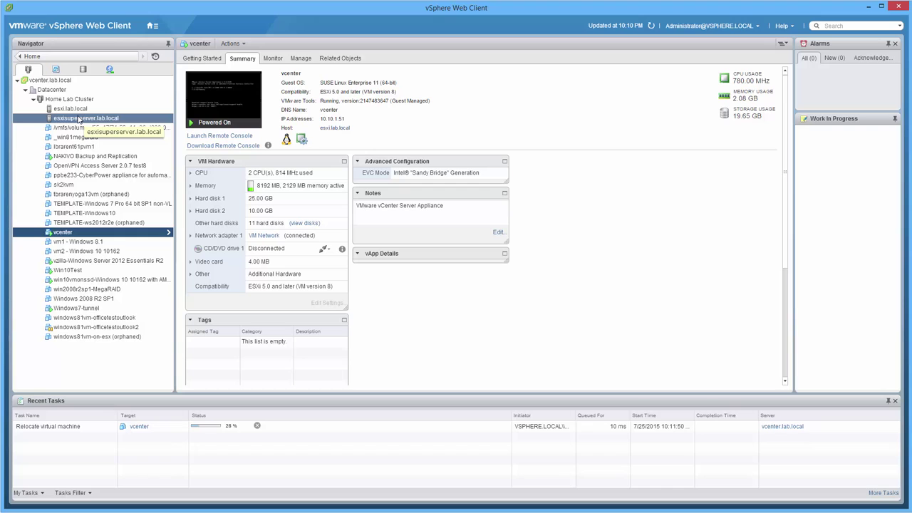
Show esxisuperserver.lab.local's Summary with CPU details: Xeon D-1540, 1 socket, 8 cores, hyperthreading active
click(80, 119)
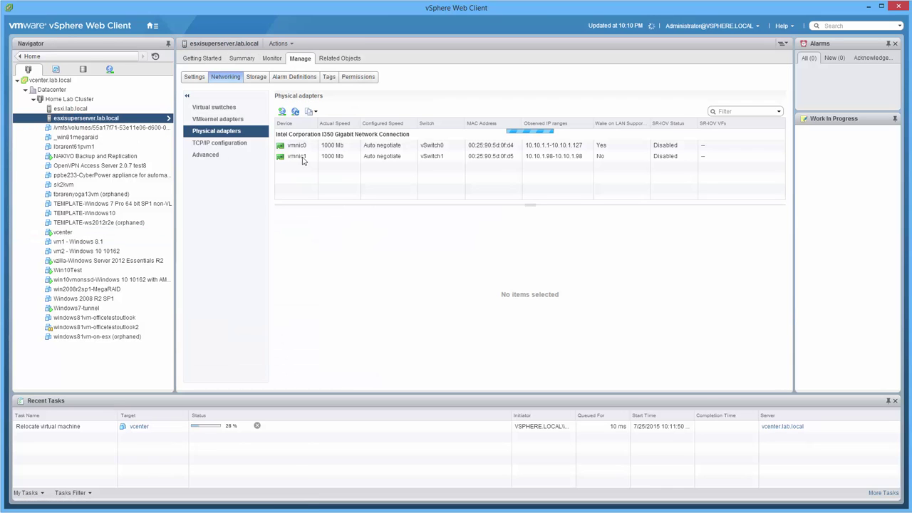
click(249, 57)
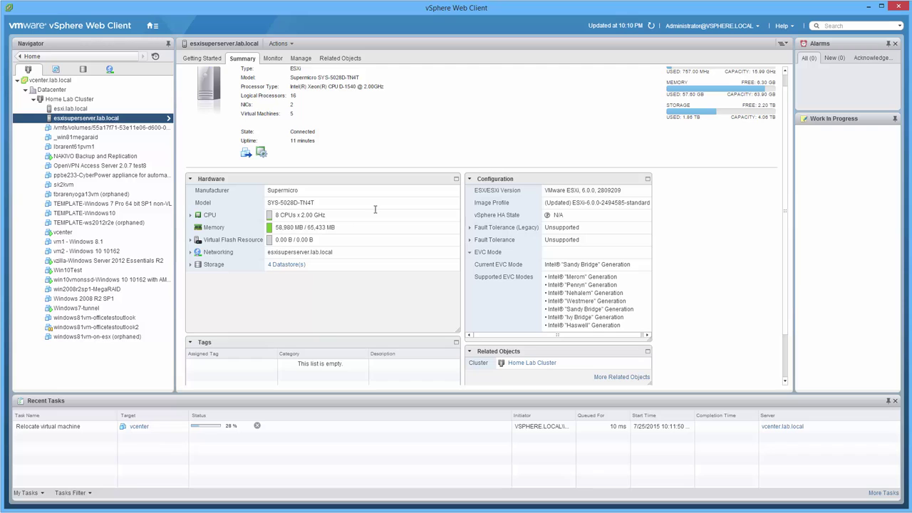
click(191, 214)
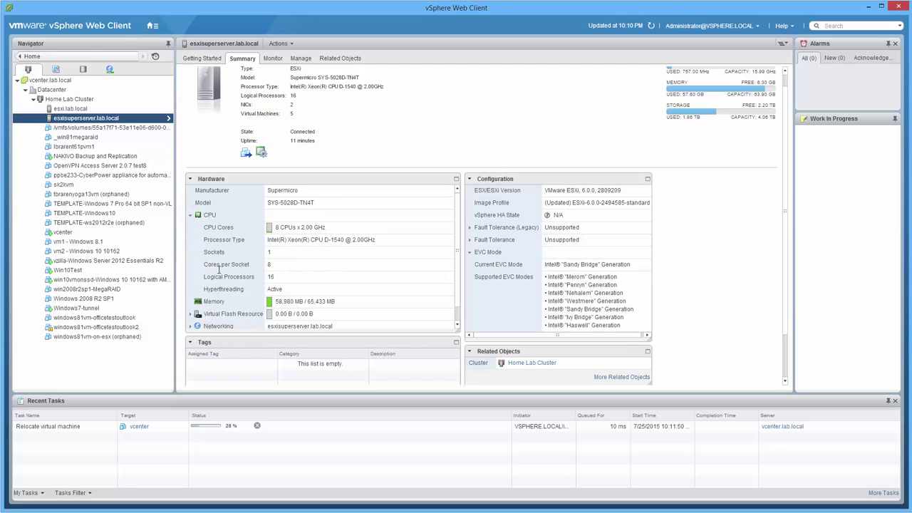
scroll(378, 285, down, 1)
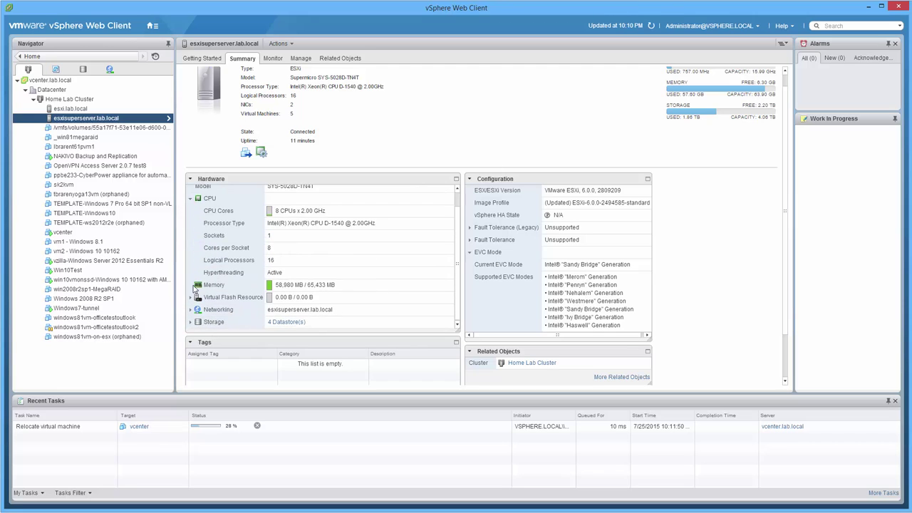
scroll(195, 290, down, 2)
scroll(349, 232, up, 1)
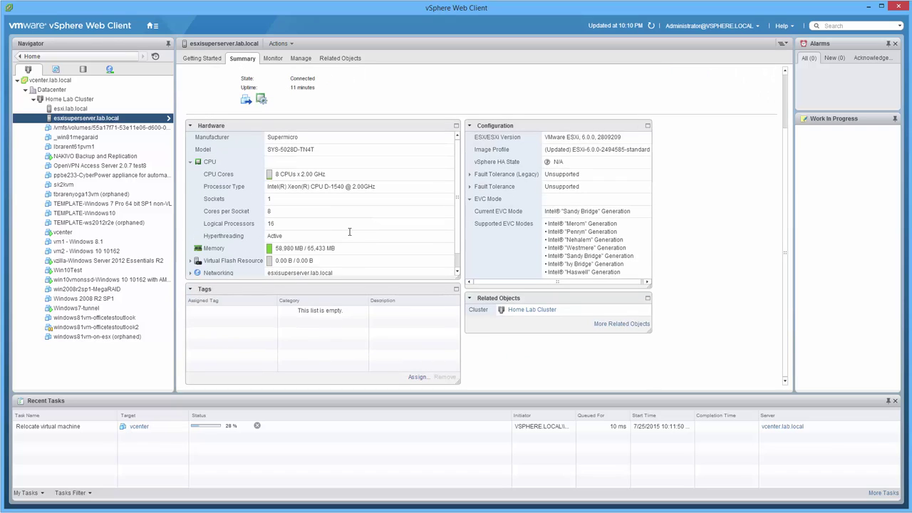
Show the host's Monitor > Hardware Status sensors and shorten the Recent Tasks area
click(273, 58)
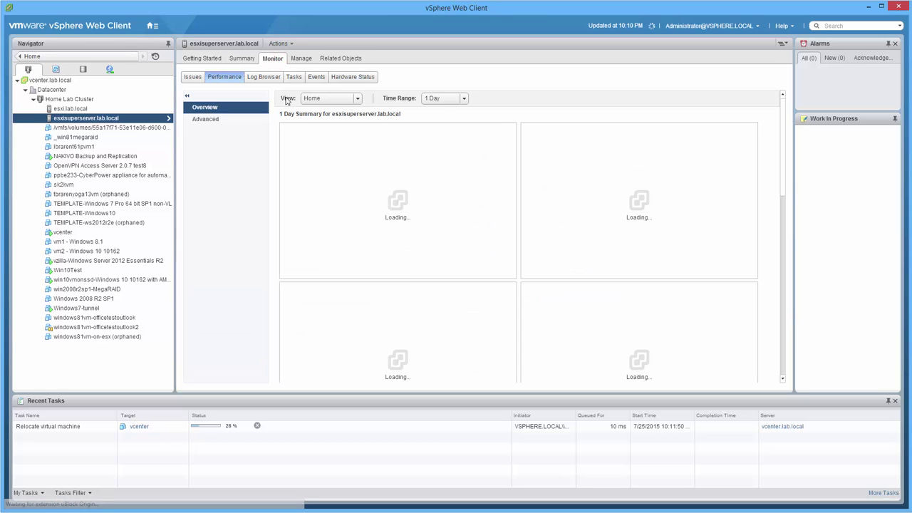
click(343, 77)
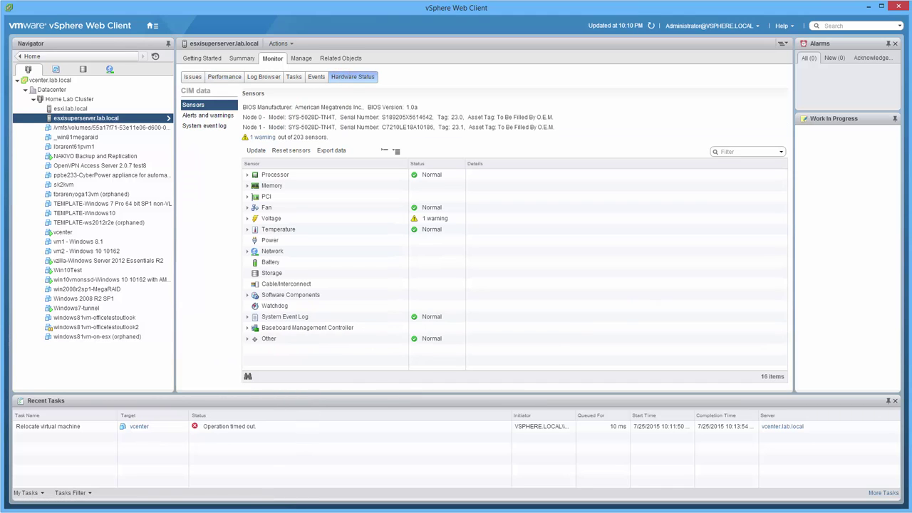
drag(316, 394, 310, 461)
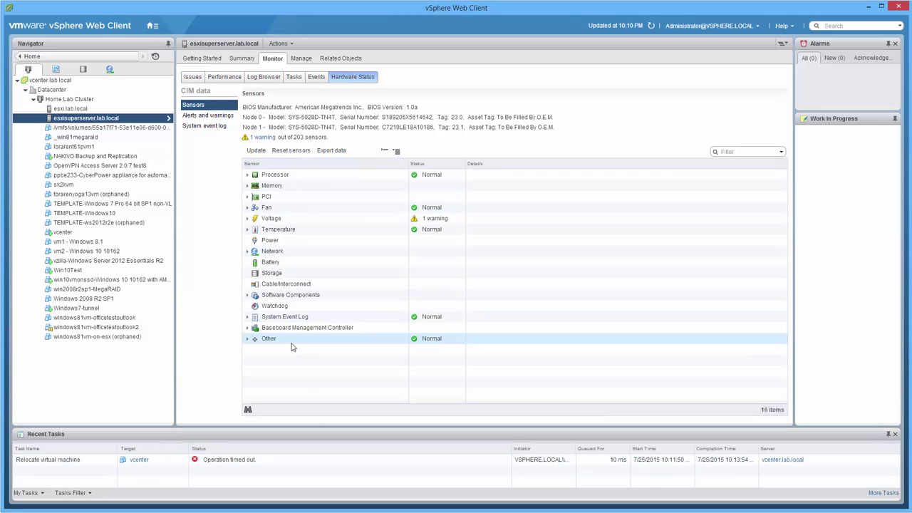
Widen the Initiator column so its full text is visible
mouse_move(281, 512)
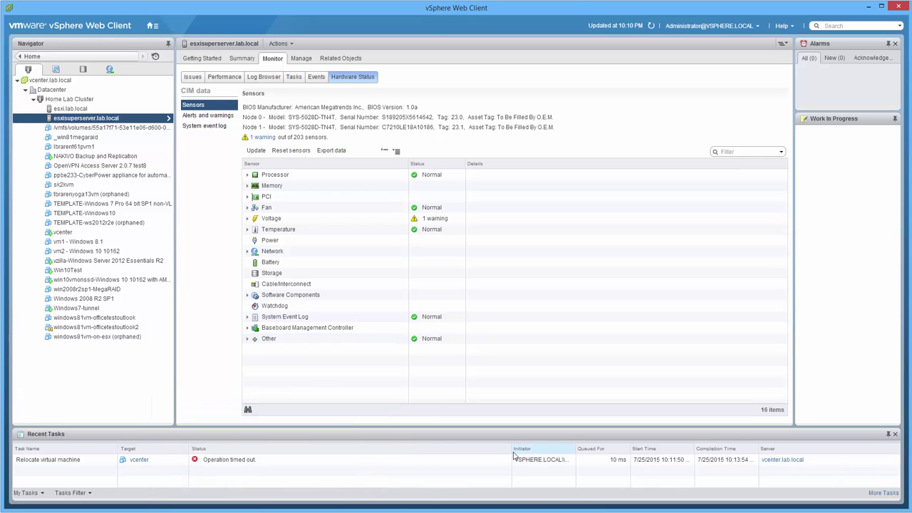
drag(511, 450, 400, 450)
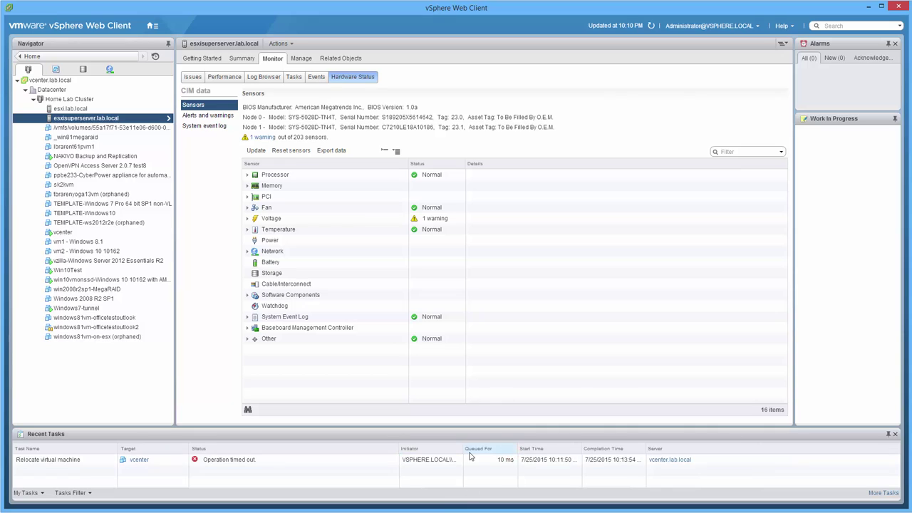
drag(463, 449, 536, 449)
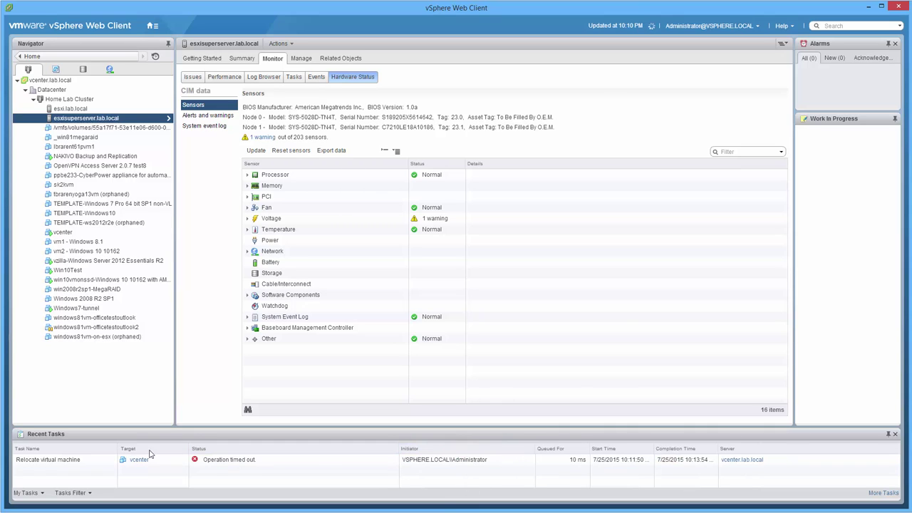
Migrate the vcenter VM to esxisuperserver.lab.local and b_SSD3-256GB-Sam830-2.5, finishing the wizard
right_click(103, 118)
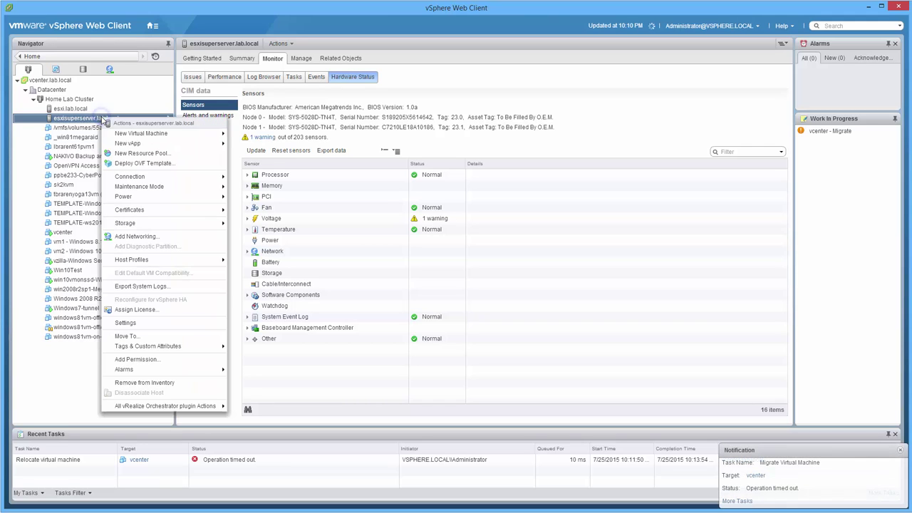
click(63, 233)
right_click(64, 235)
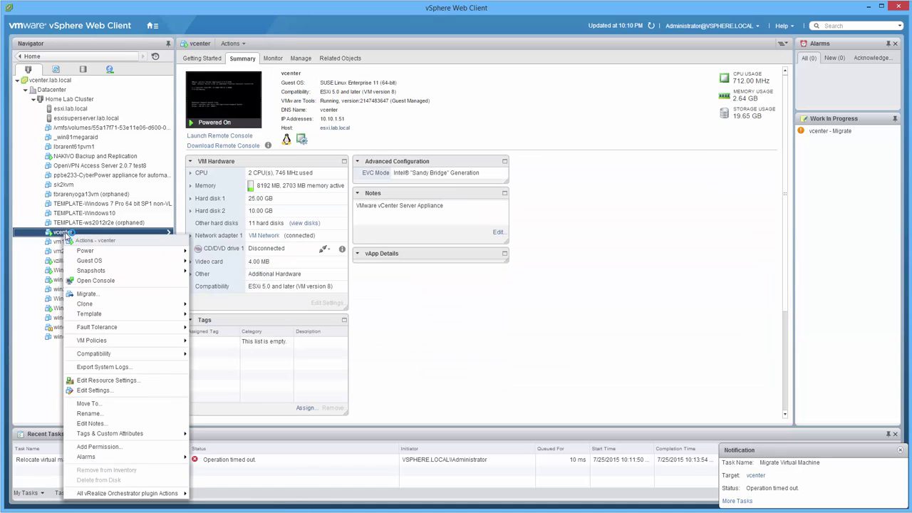
click(96, 294)
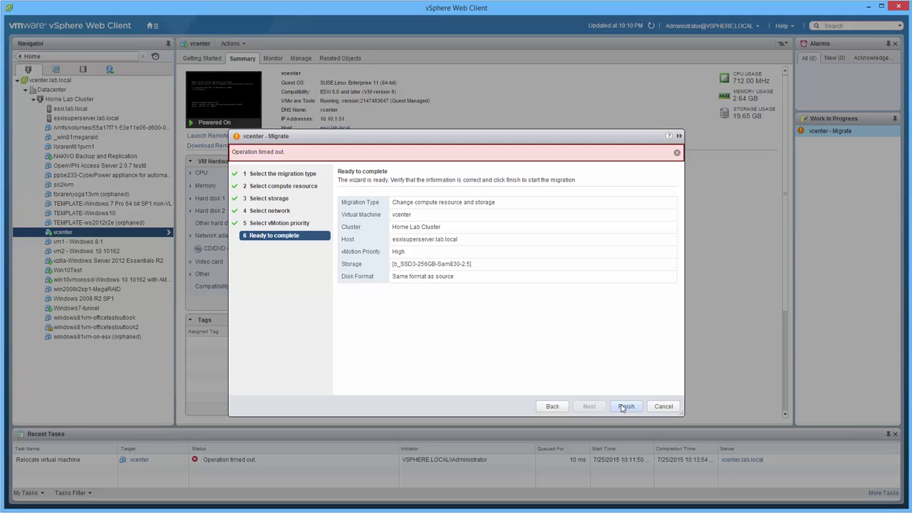
click(624, 406)
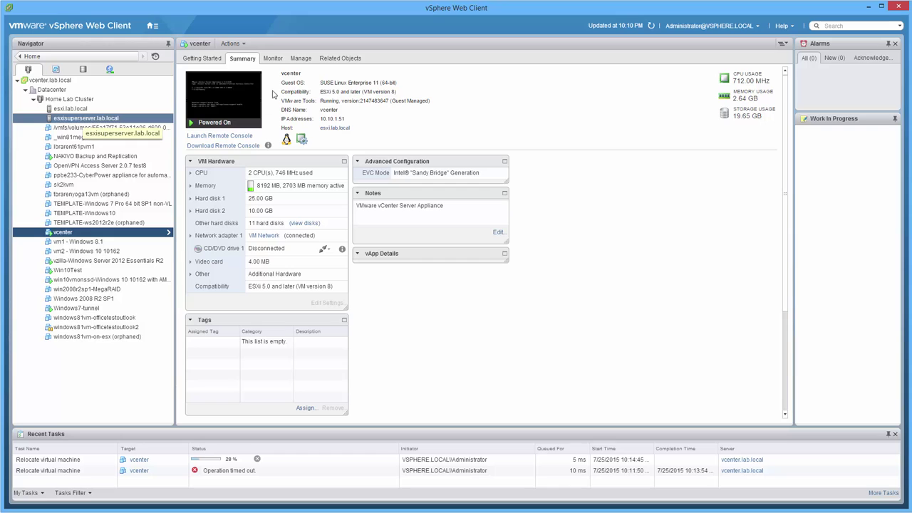
Open the Performance charts for esxisuperserver.lab.local
click(275, 59)
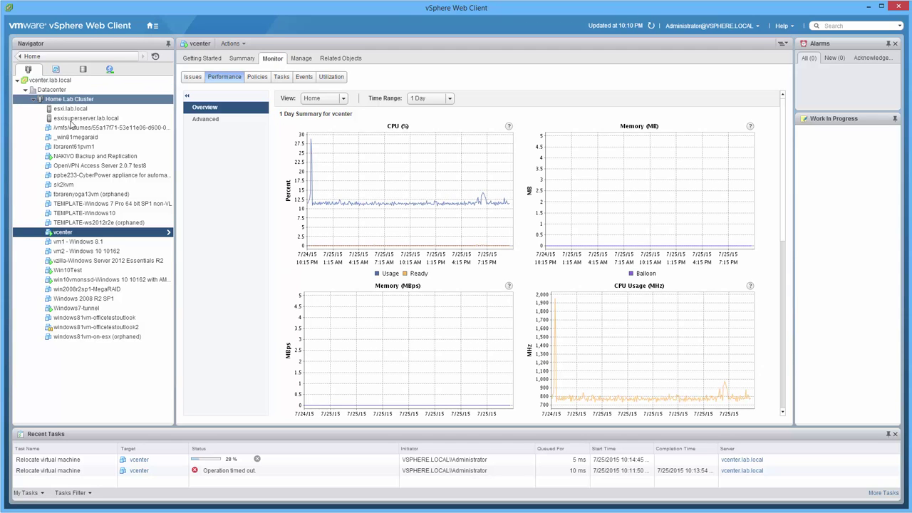
click(71, 119)
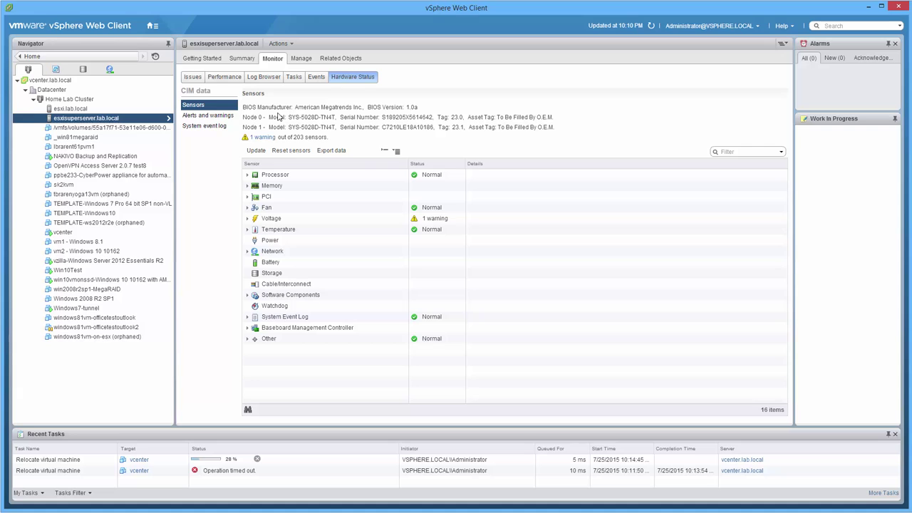
click(225, 76)
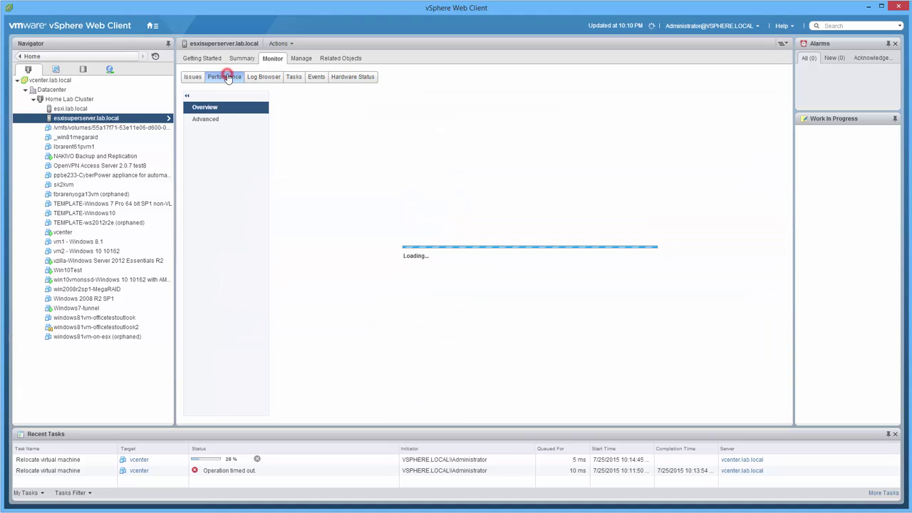
Set the charts' time range to Realtime and scroll down to disk requests and network rate
click(448, 97)
click(444, 111)
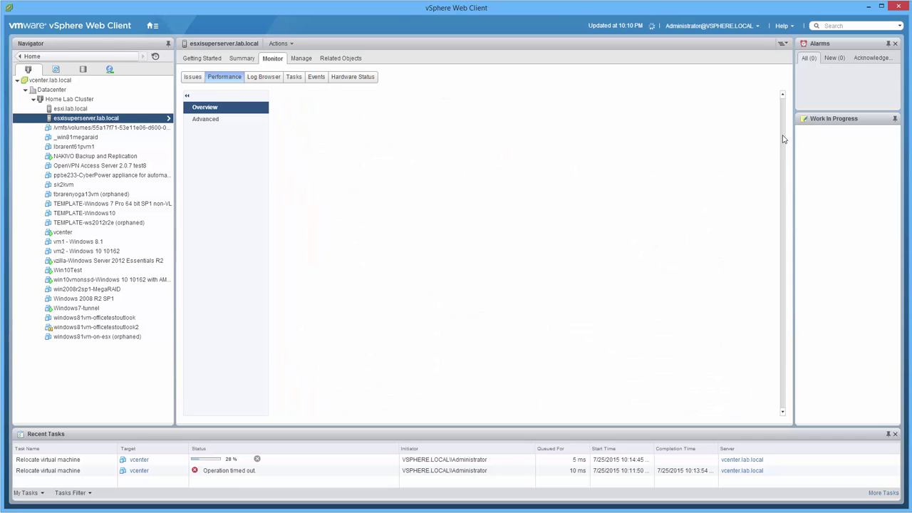
drag(782, 136, 771, 226)
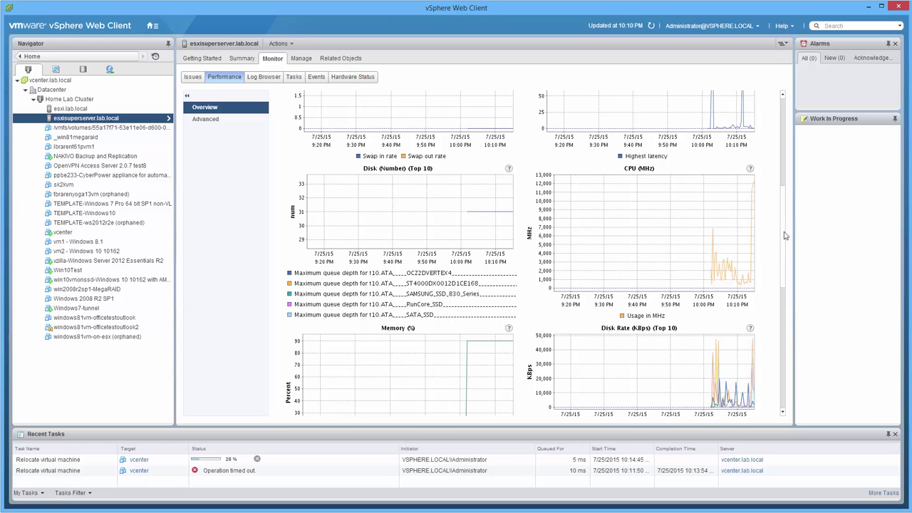
scroll(785, 235, down, 5)
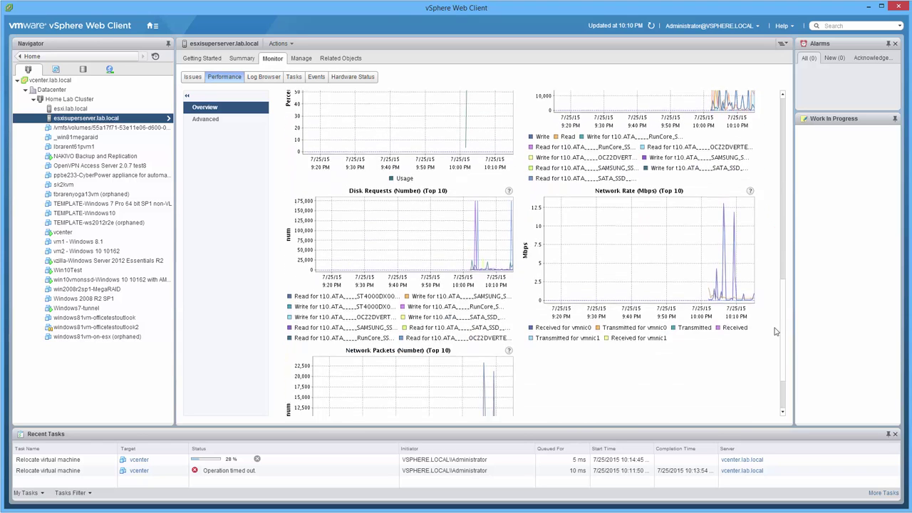
scroll(778, 305, up, 10)
click(151, 280)
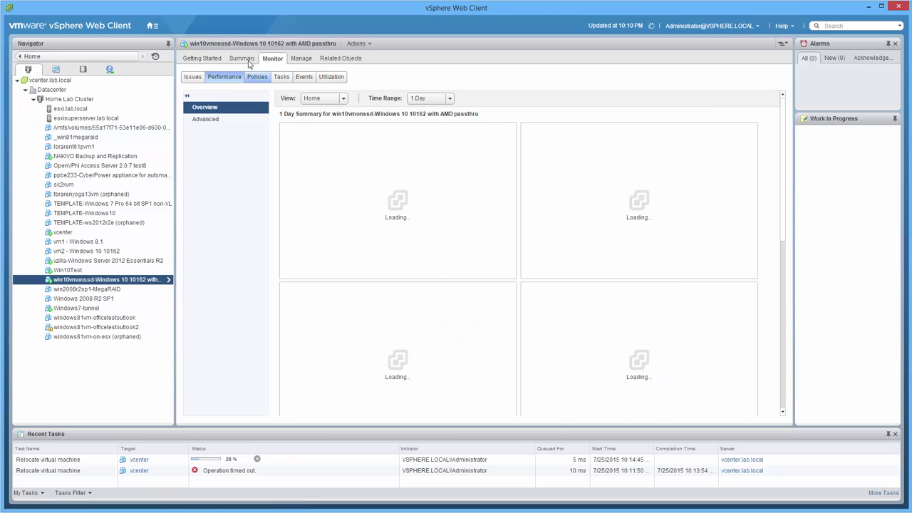
click(248, 60)
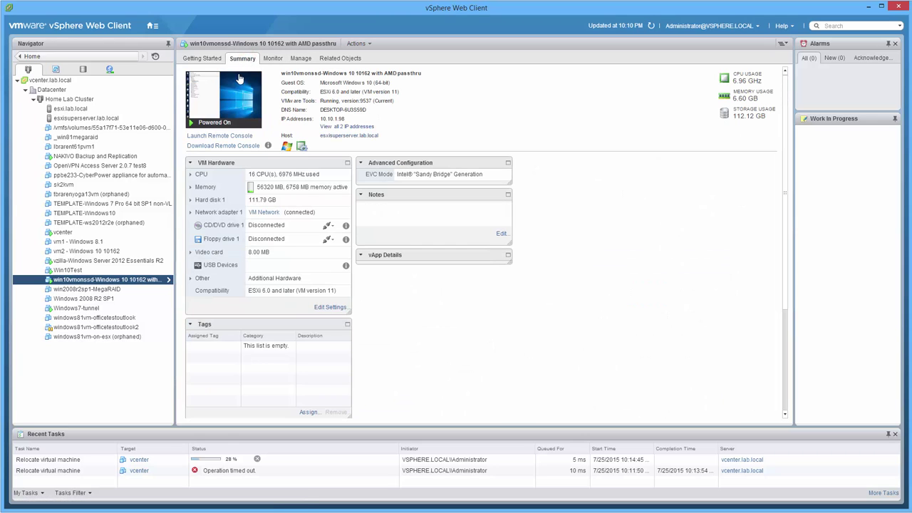
click(327, 307)
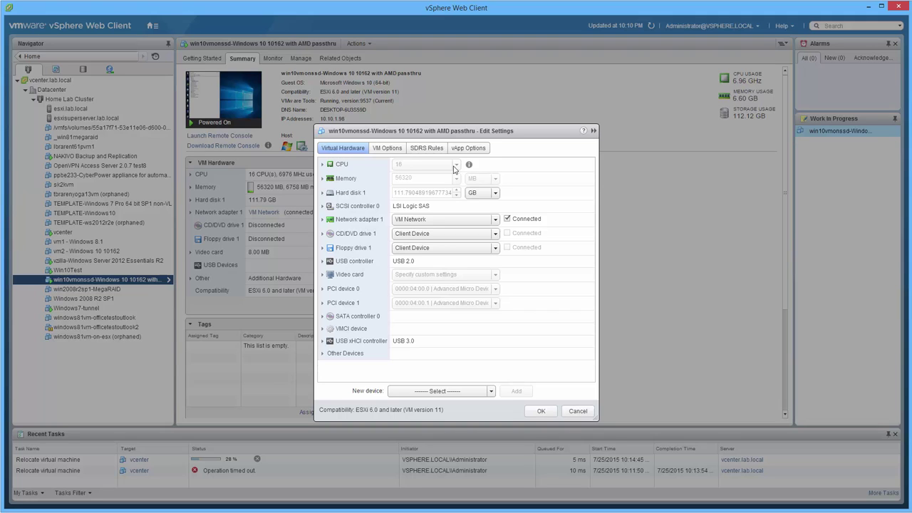
click(577, 412)
right_click(141, 283)
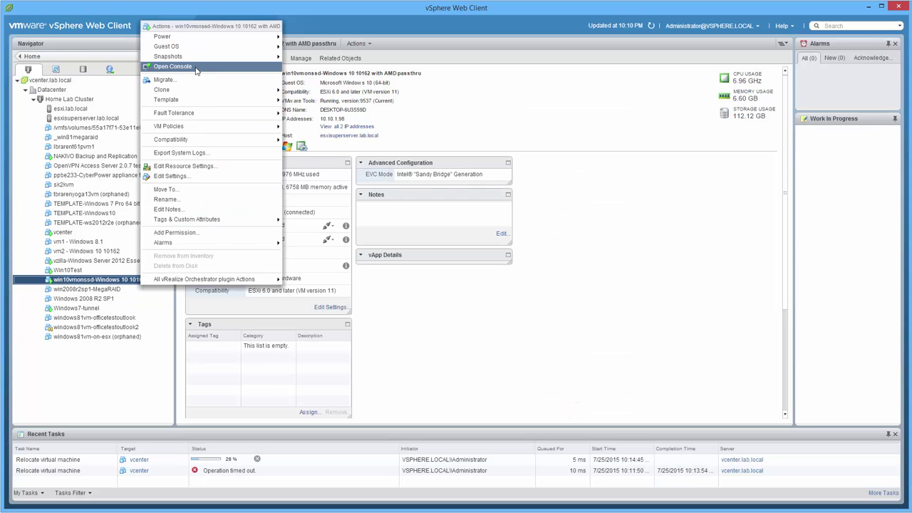
mouse_move(228, 39)
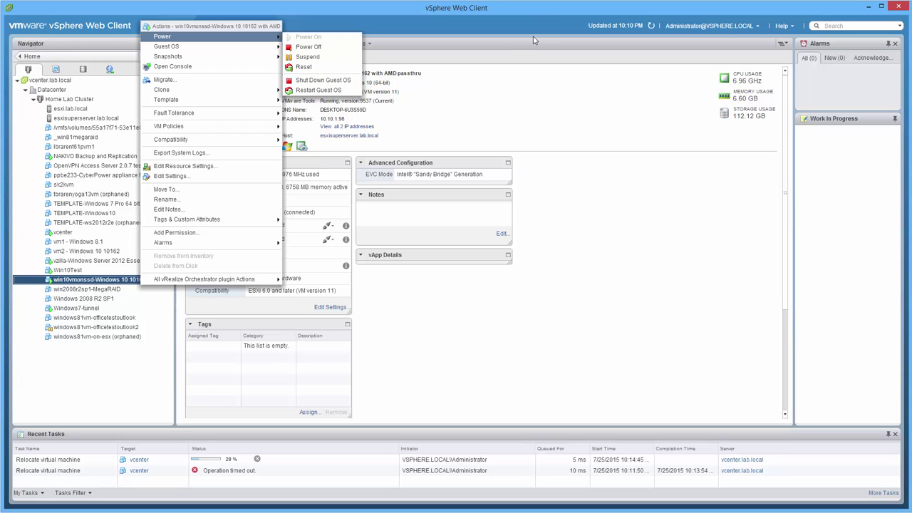
click(642, 111)
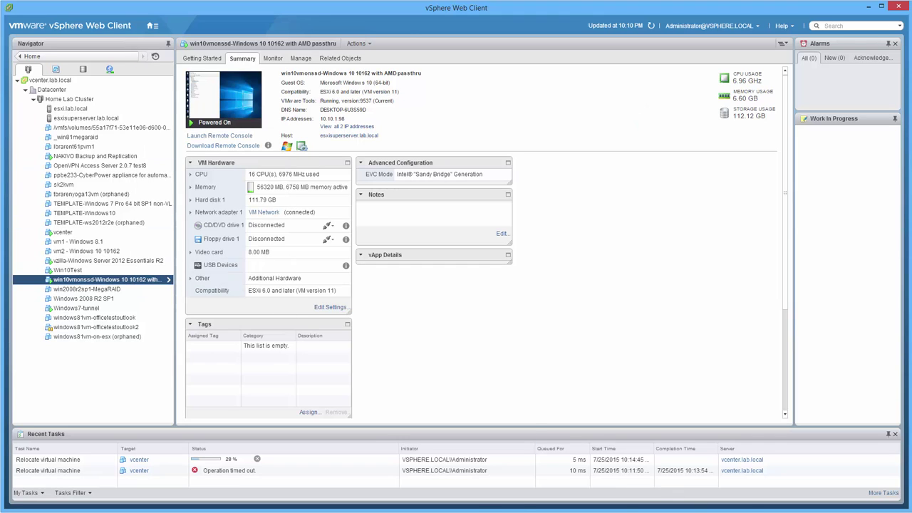
mouse_move(641, 509)
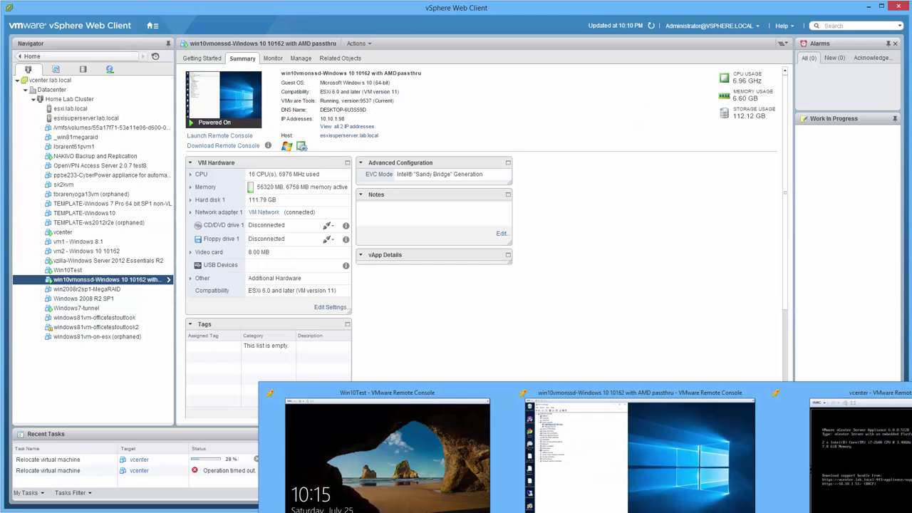
Expand Keyboards to show the Lenovo ThinkPad PS/2 keyboard and make Device Manager taller
click(669, 484)
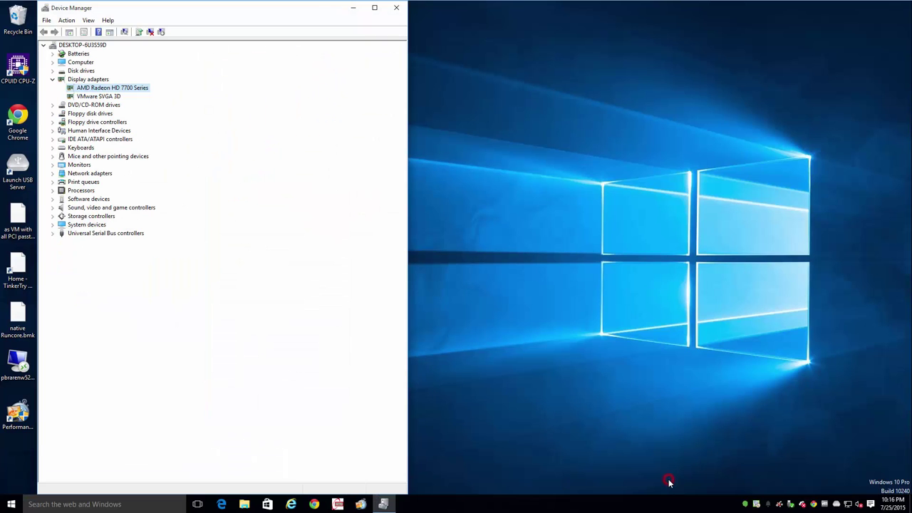
click(570, 409)
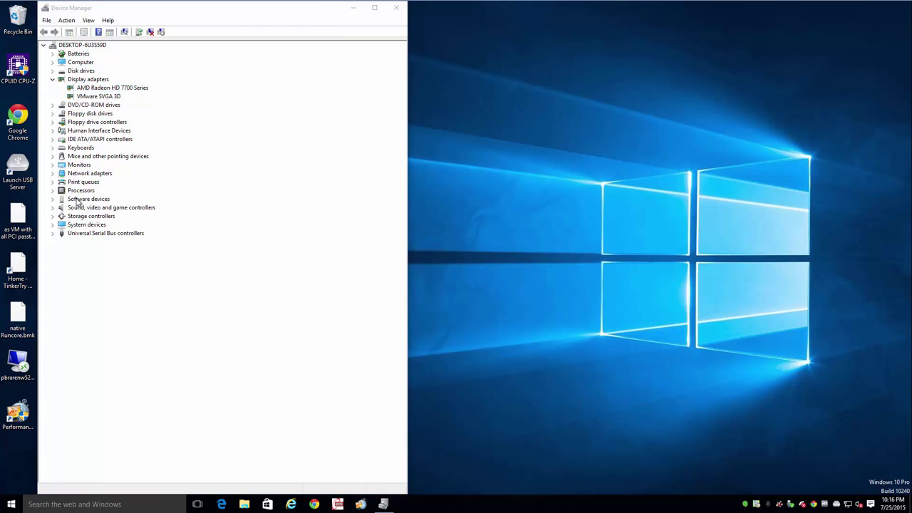
click(52, 148)
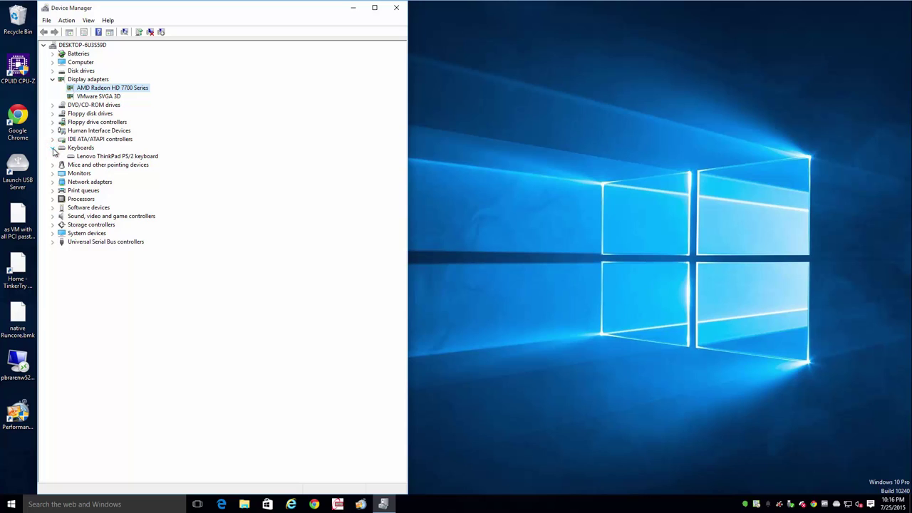
click(78, 157)
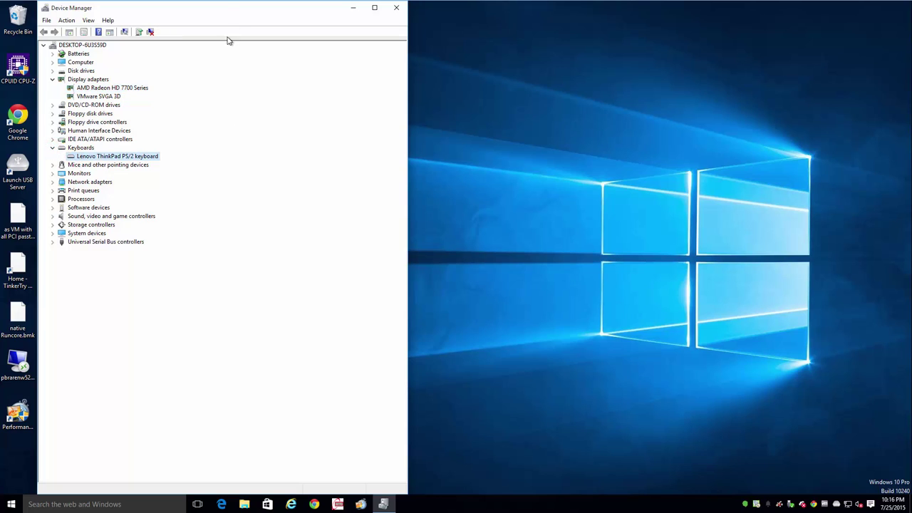
double_click(231, 4)
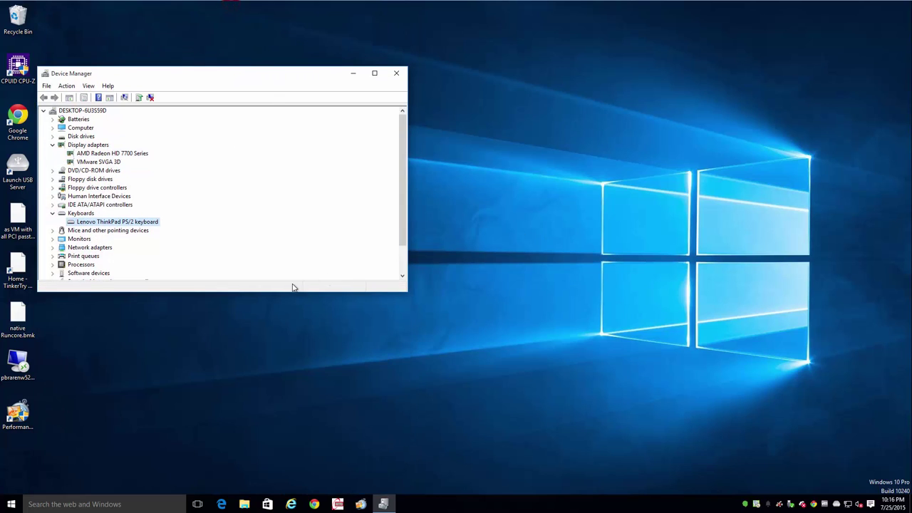
drag(290, 292, 289, 444)
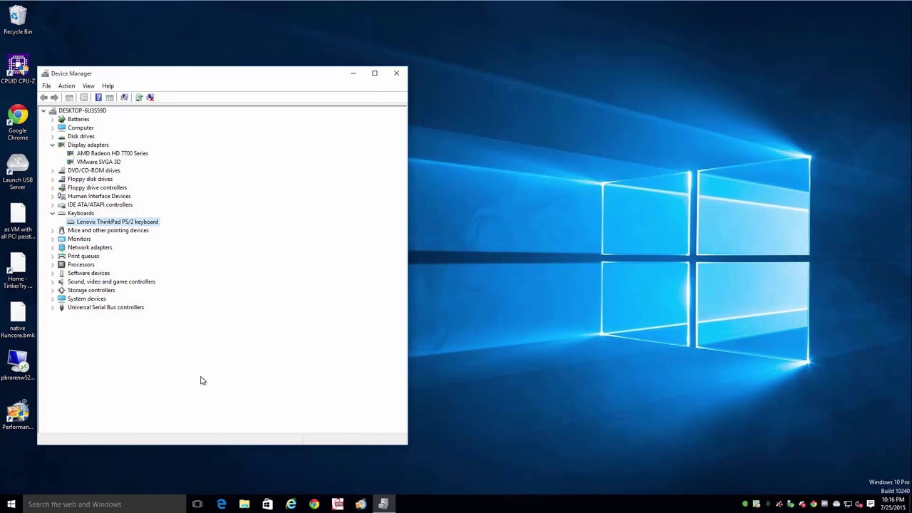
Expand USB, Storage, Sound and Disk drives, highlighting the AMD audio device and ATA RunCore SSD
click(51, 308)
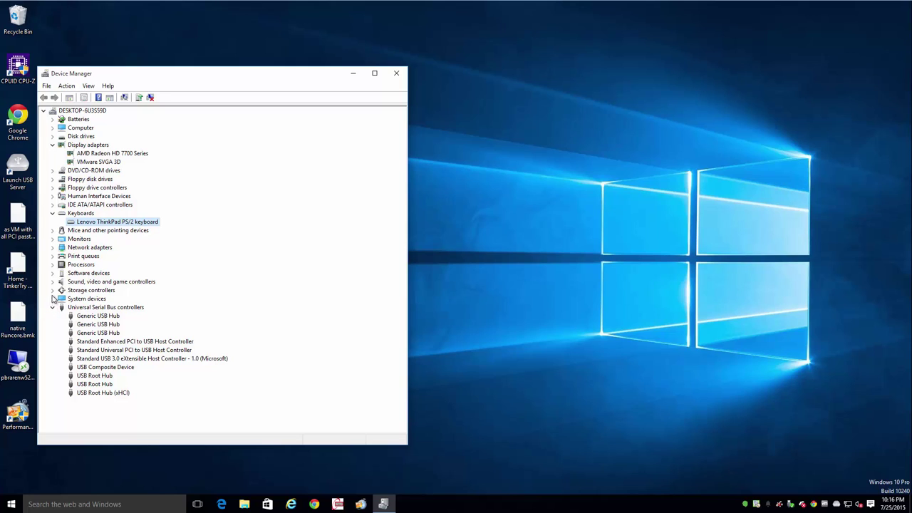
click(52, 291)
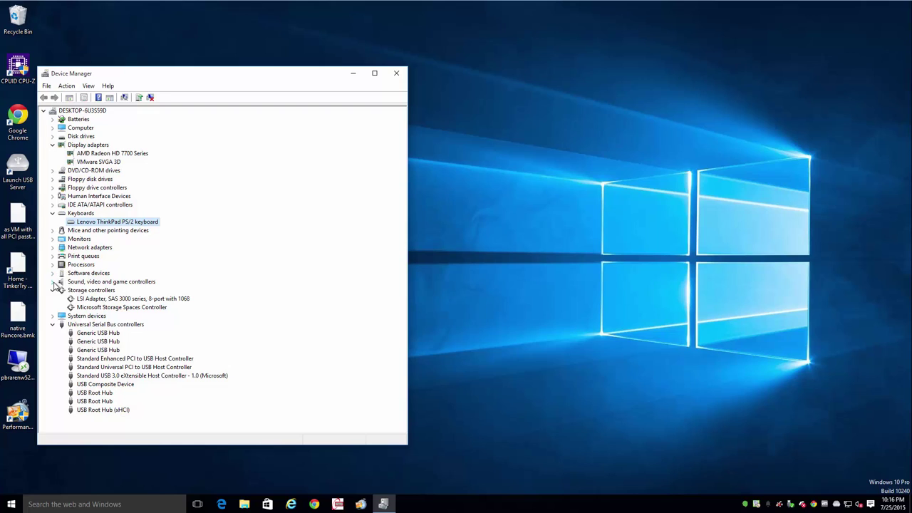
click(53, 282)
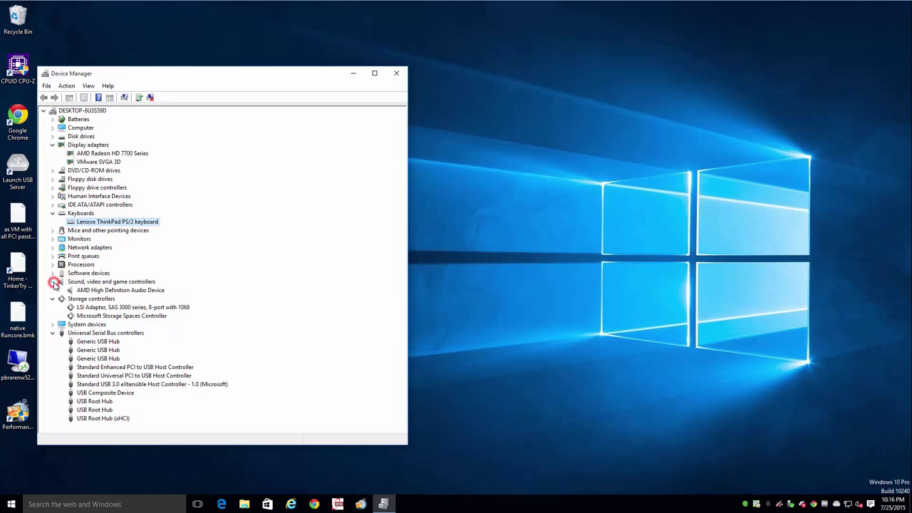
click(93, 290)
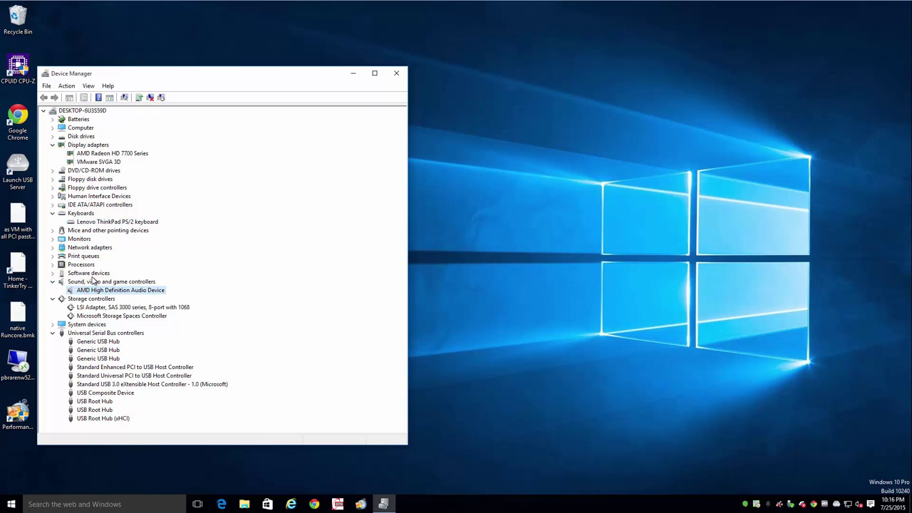
click(52, 136)
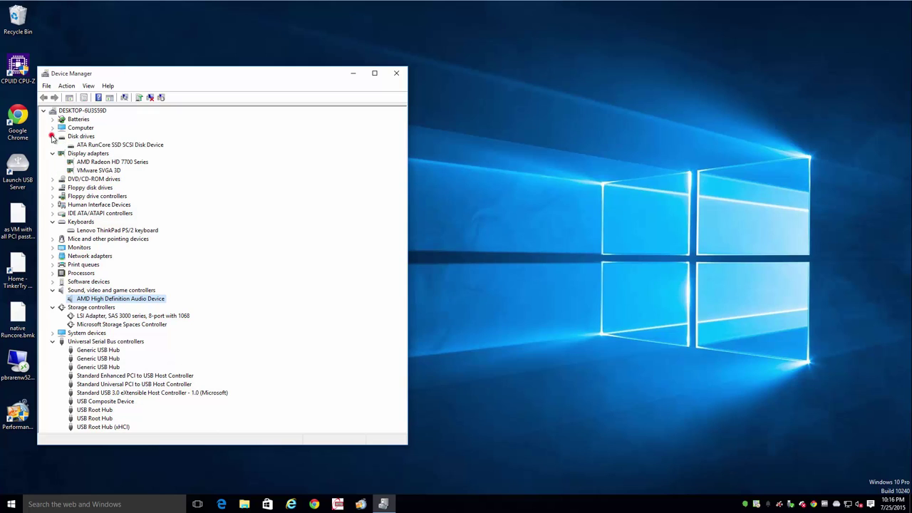
click(142, 145)
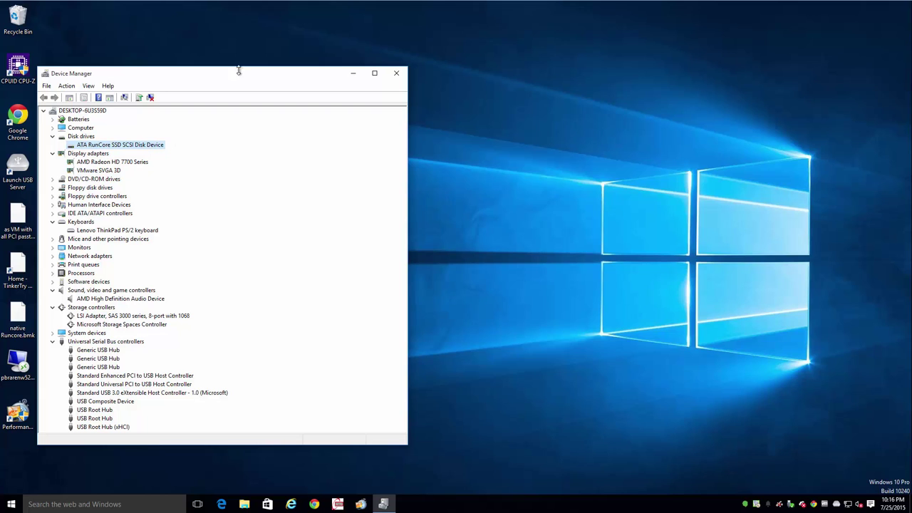
drag(239, 76, 256, 55)
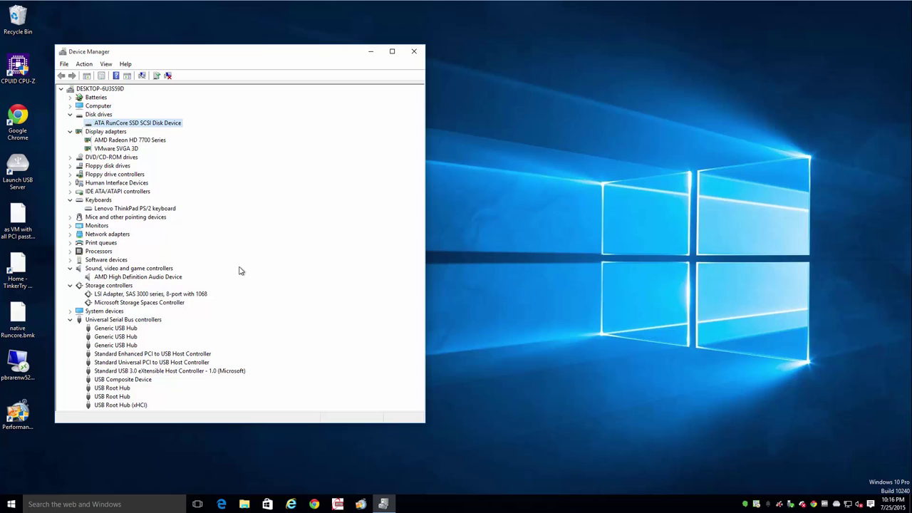
mouse_move(291, 504)
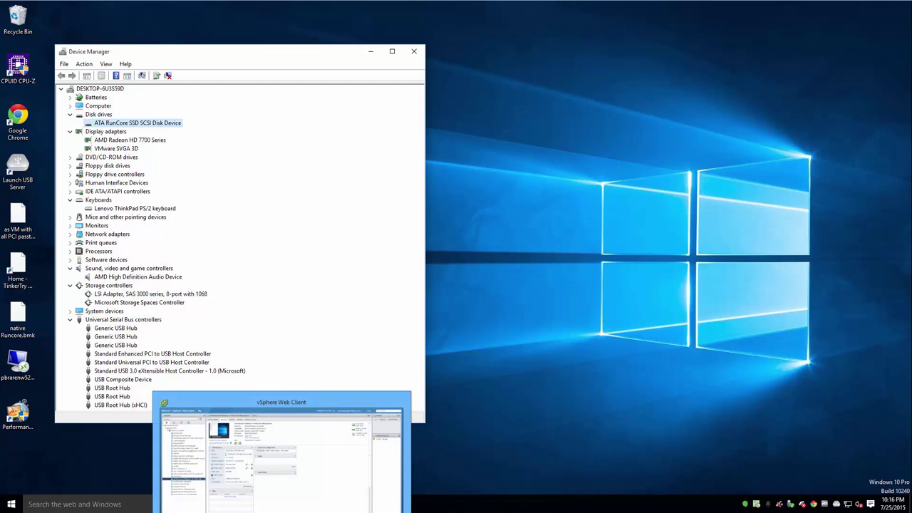
click(285, 484)
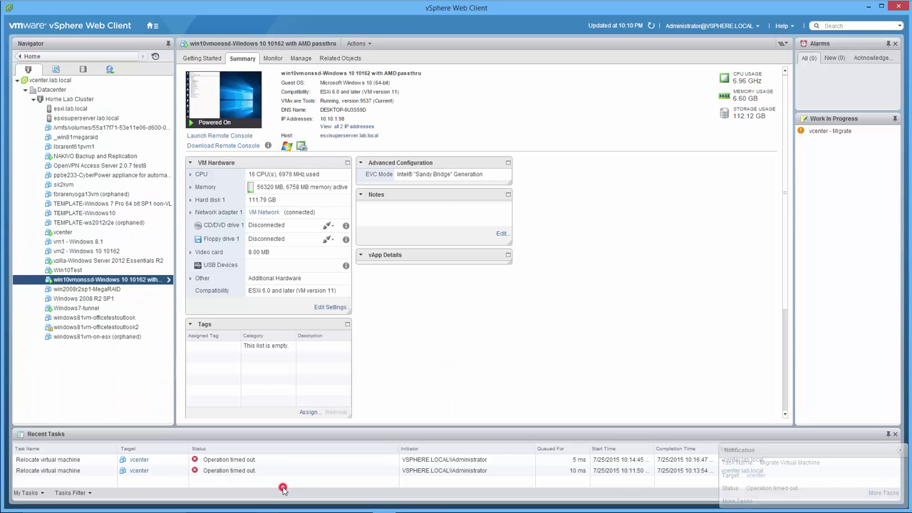
click(329, 308)
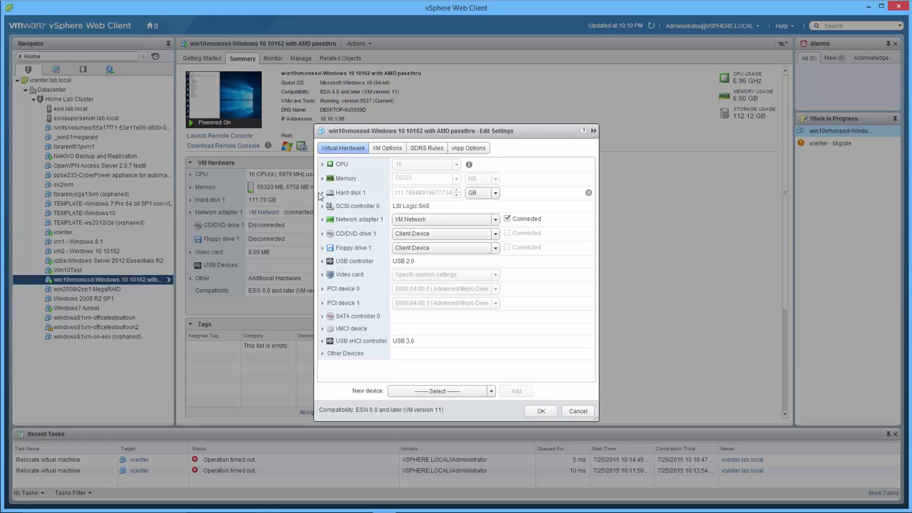
click(322, 194)
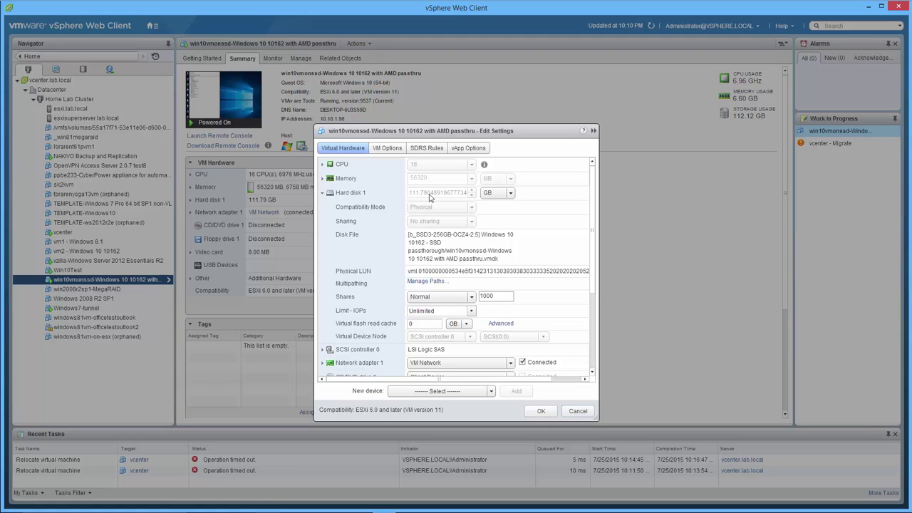
click(575, 407)
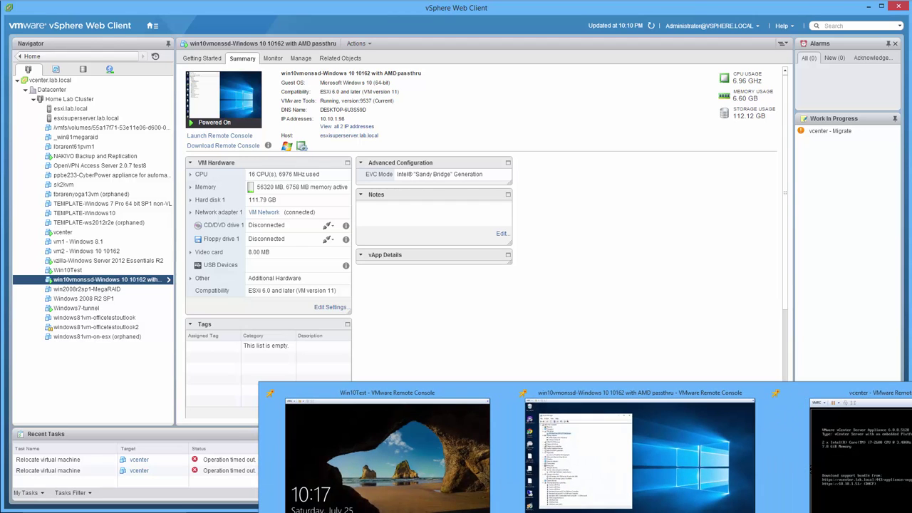
Run USB Server in the guest and search to connect the Logitech USB Receiver and ThinkPad keyboard
click(653, 479)
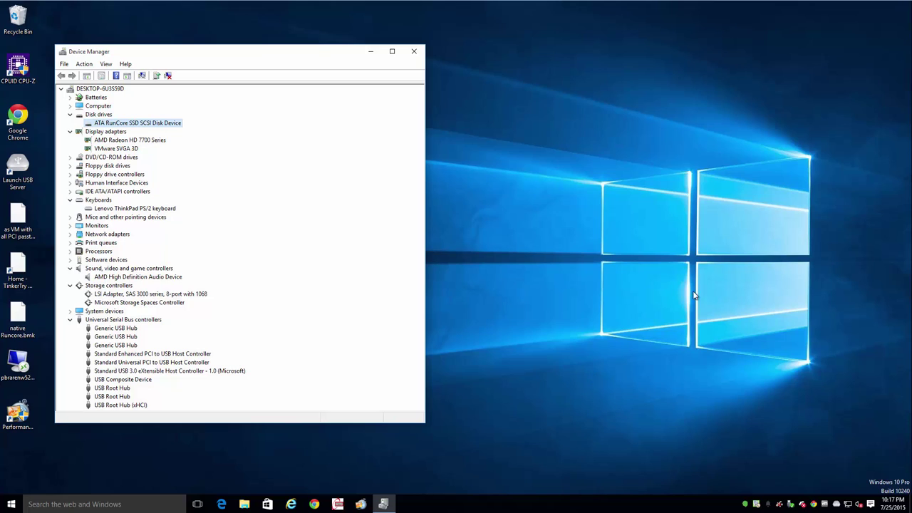
double_click(835, 503)
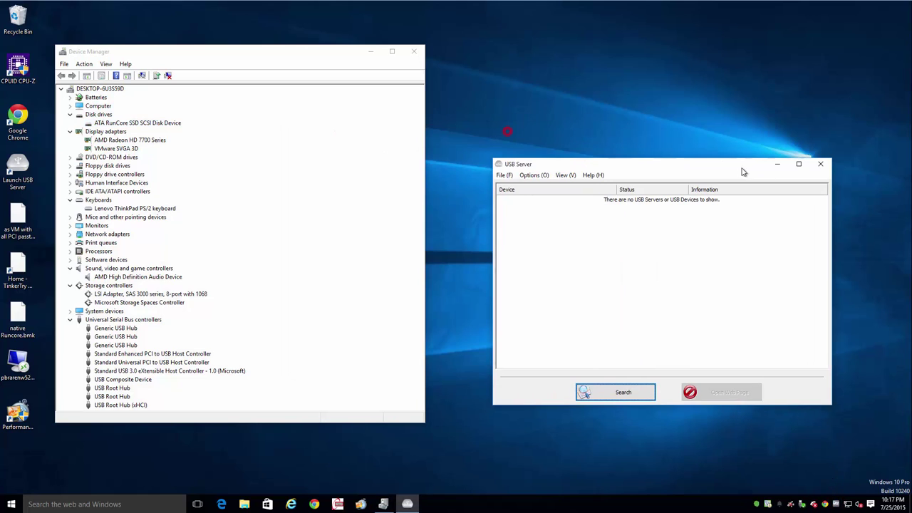
click(709, 396)
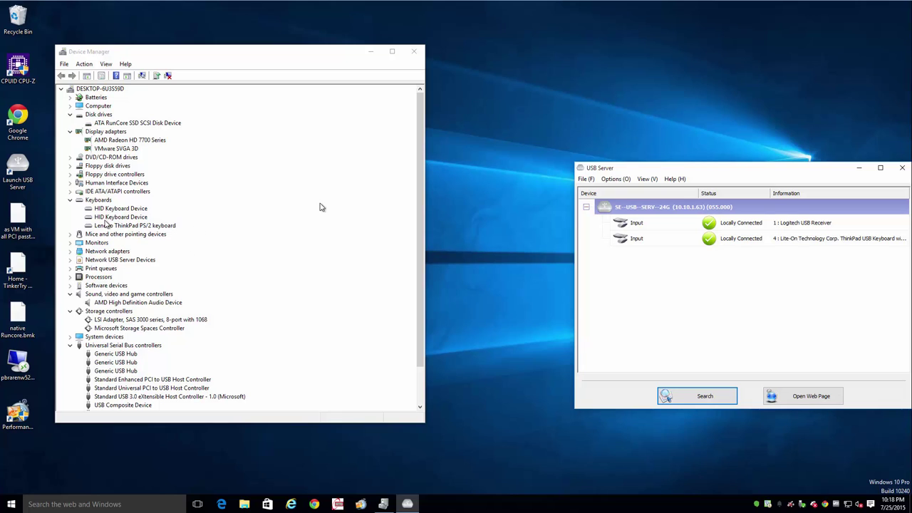
click(106, 225)
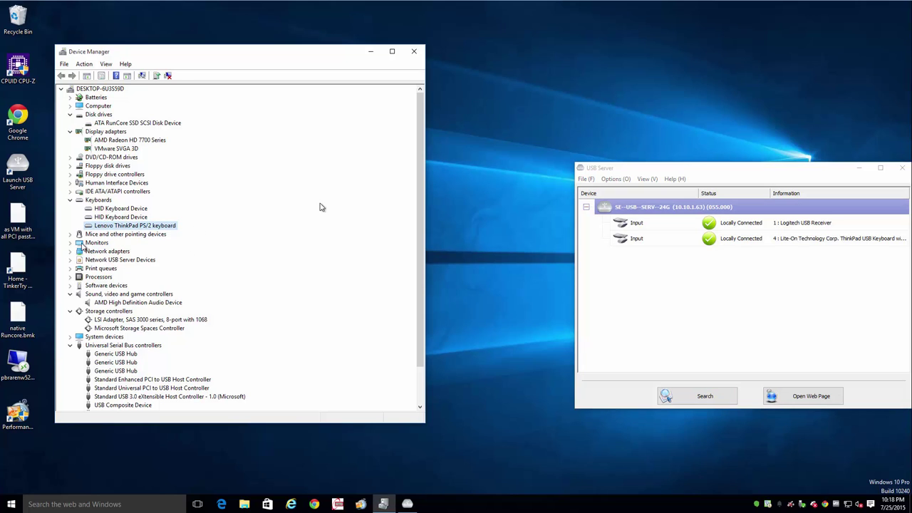
click(70, 234)
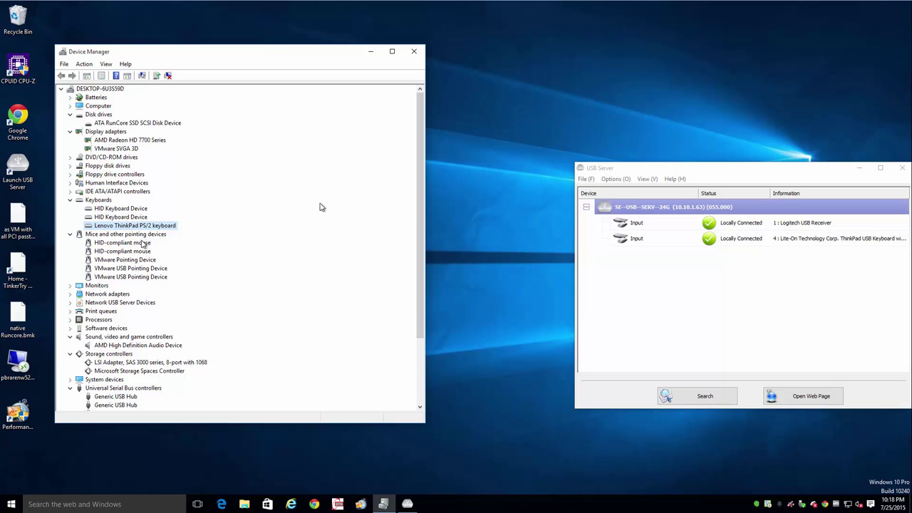
right_click(143, 243)
click(162, 299)
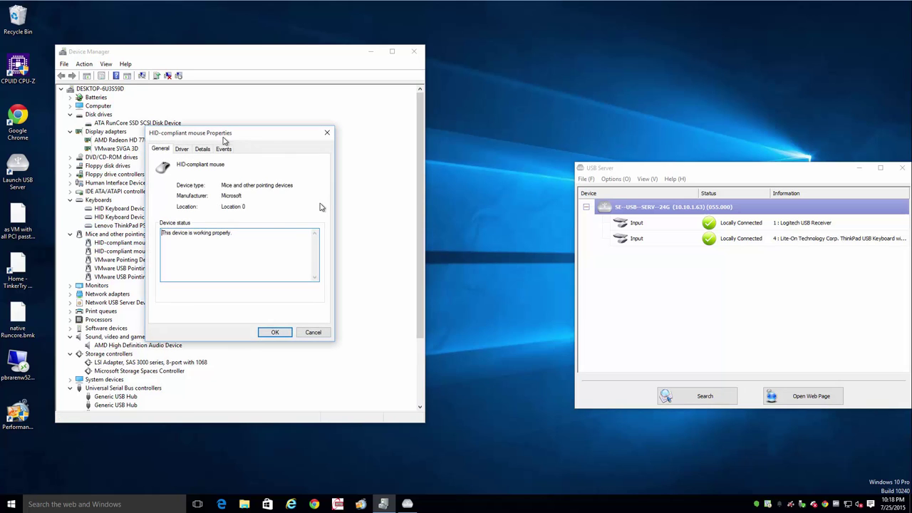
click(203, 149)
click(189, 194)
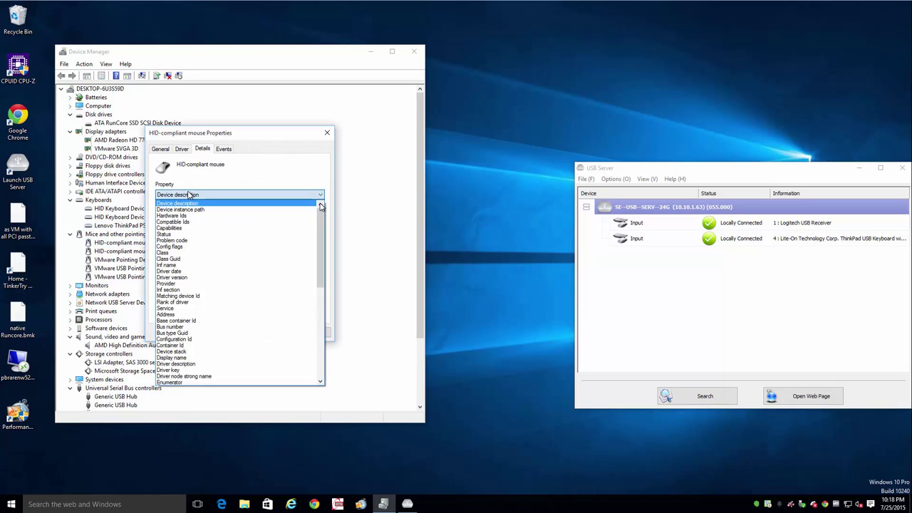
click(183, 216)
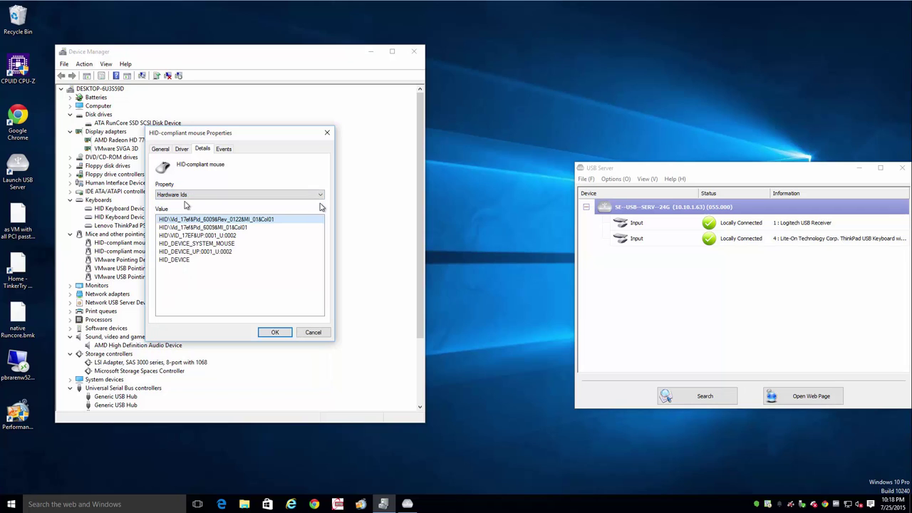
click(188, 194)
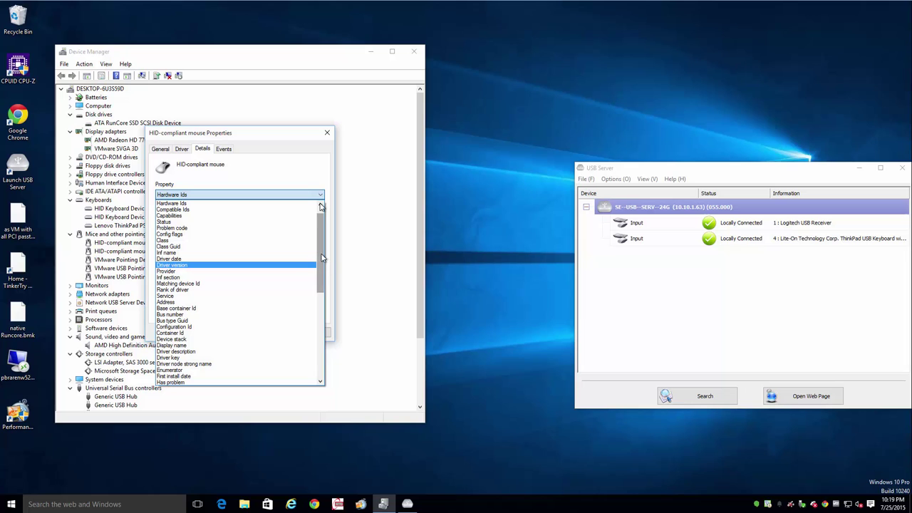
key(Escape)
key(Escape)
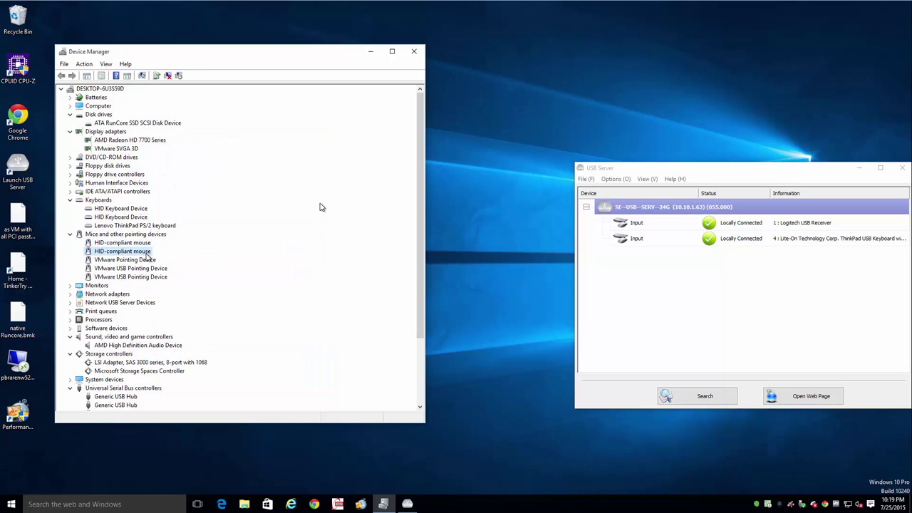
right_click(146, 254)
click(179, 309)
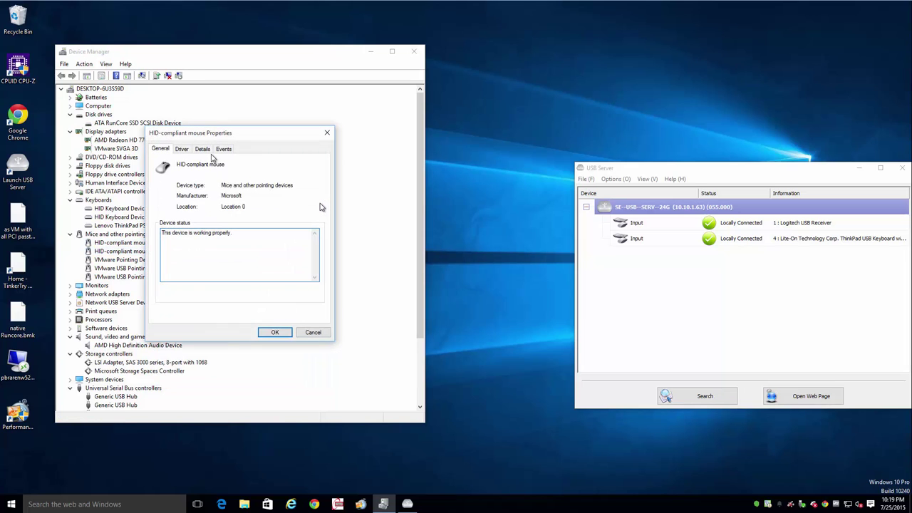
click(204, 151)
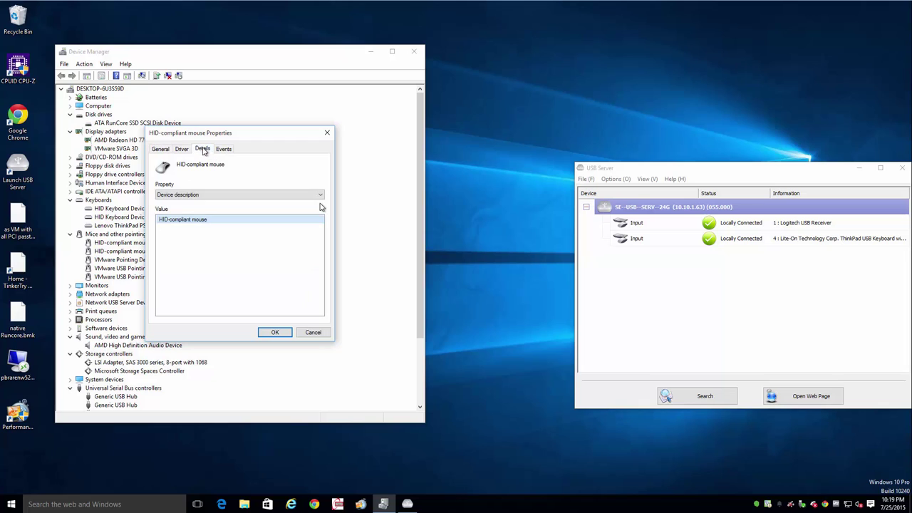
click(183, 194)
click(186, 217)
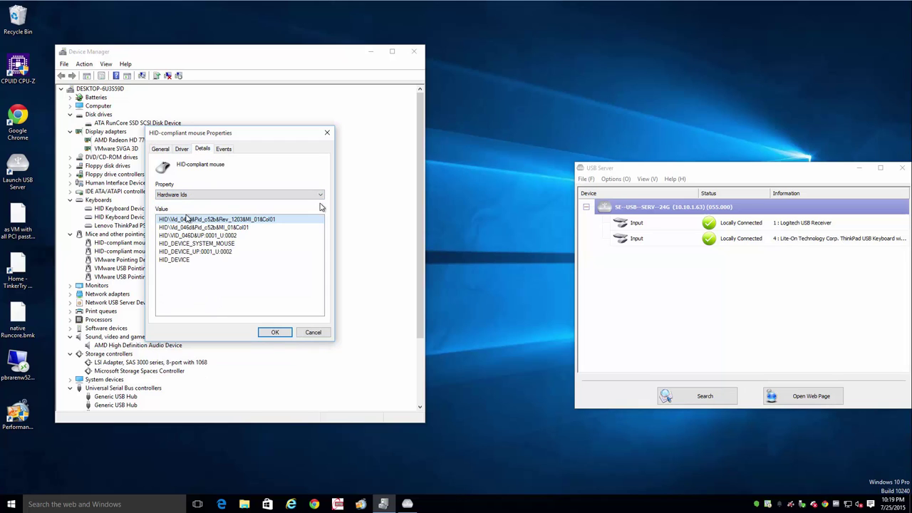
key(Escape)
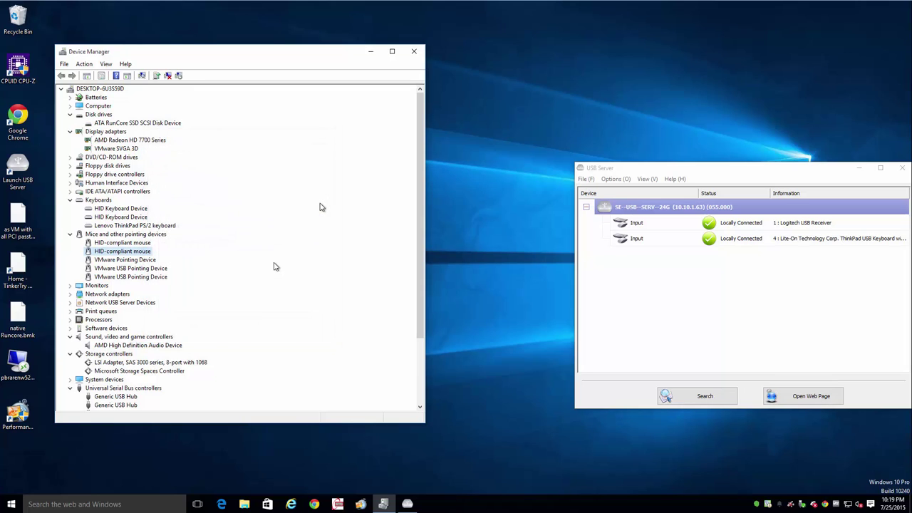
Shut down Windows 10 from Start > Power and move the VMRC window aside
click(14, 505)
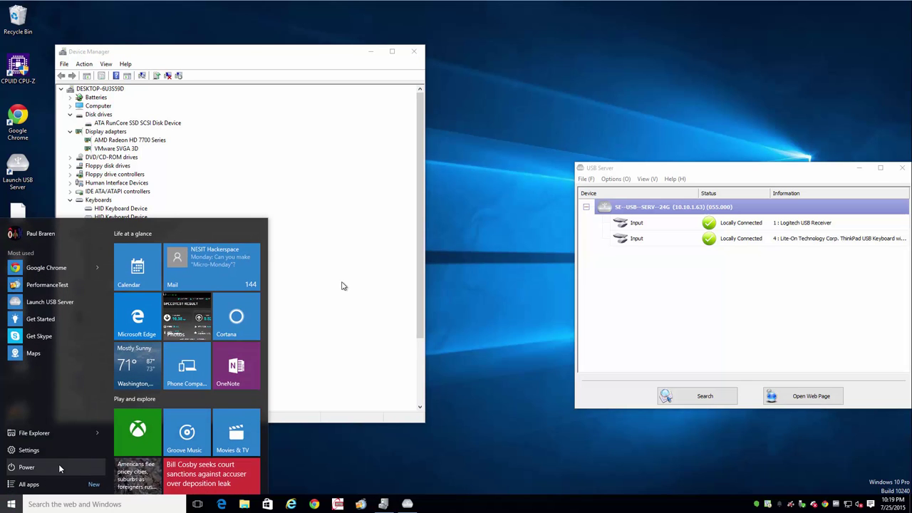
click(54, 466)
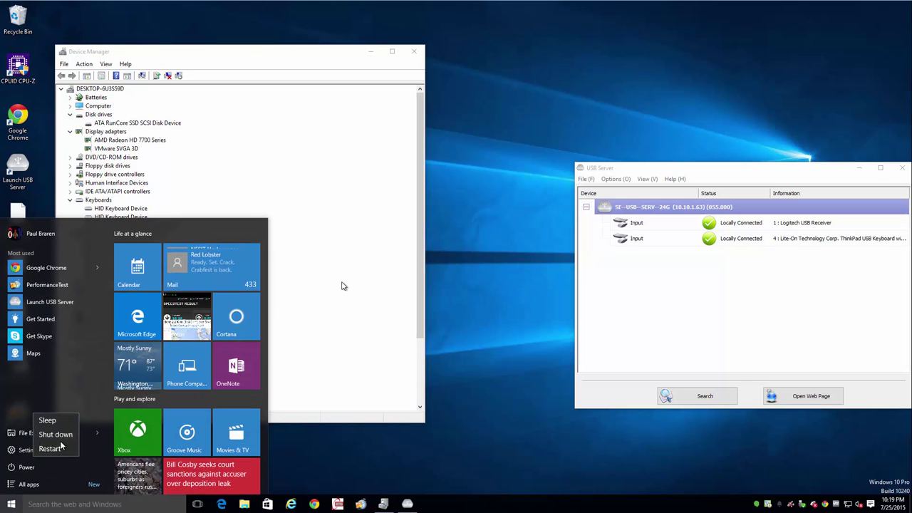
click(57, 434)
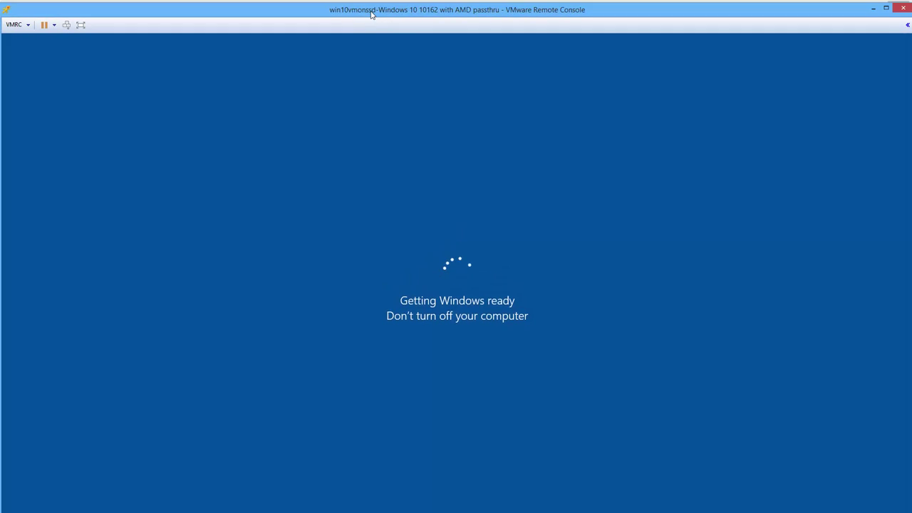
drag(378, 46, 738, 197)
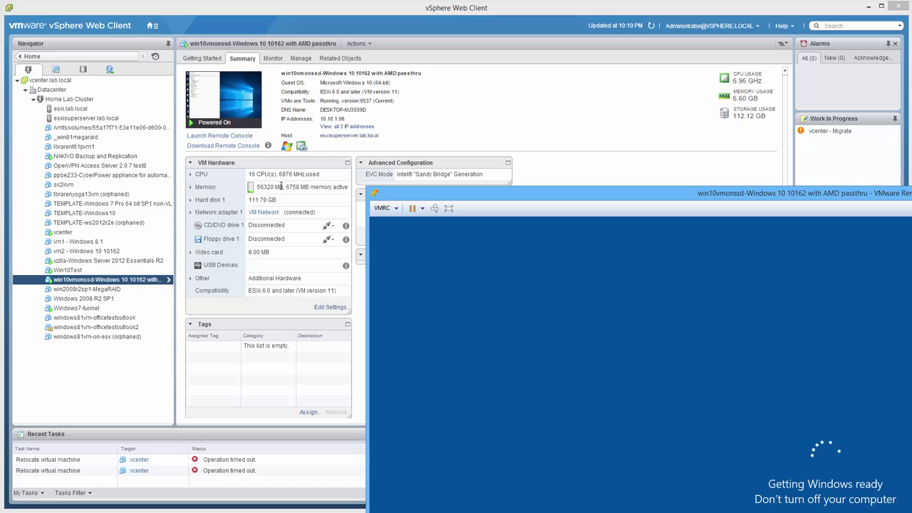
Move the VMRC window back over the client to watch the updates install
drag(509, 196, 349, 152)
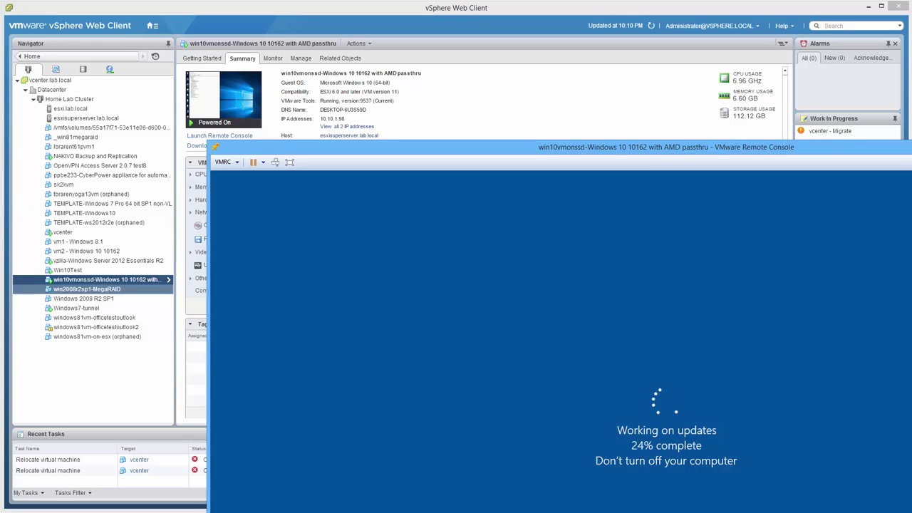
Select esxi.lab.local, try VMs and Templates, then switch the Navigator to the Storage inventory
click(72, 110)
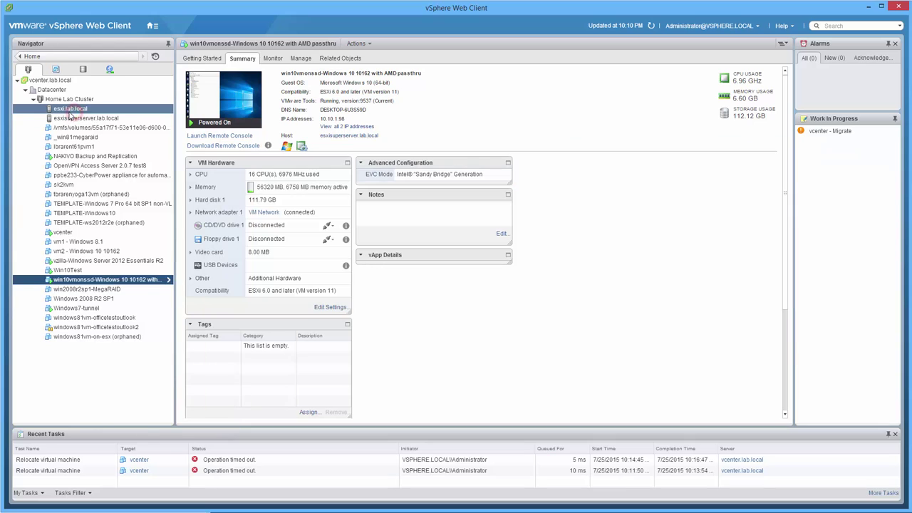
click(84, 108)
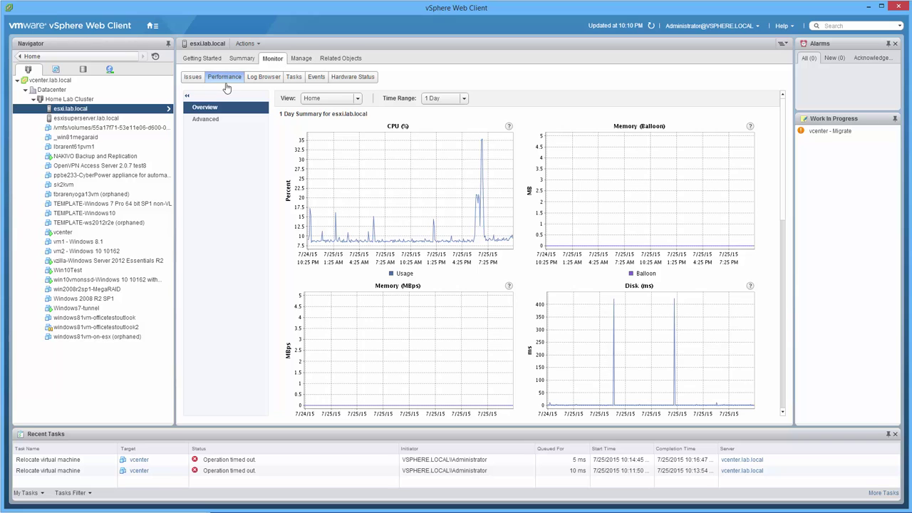
click(56, 69)
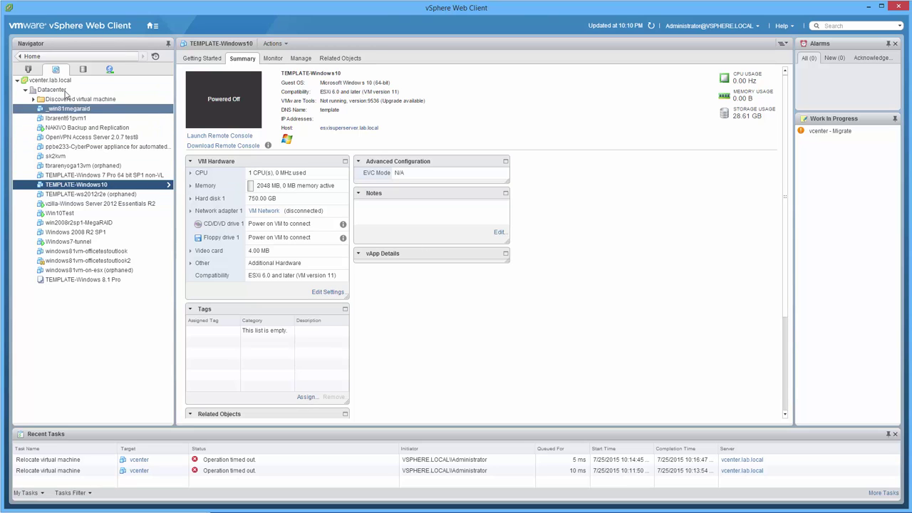
click(29, 69)
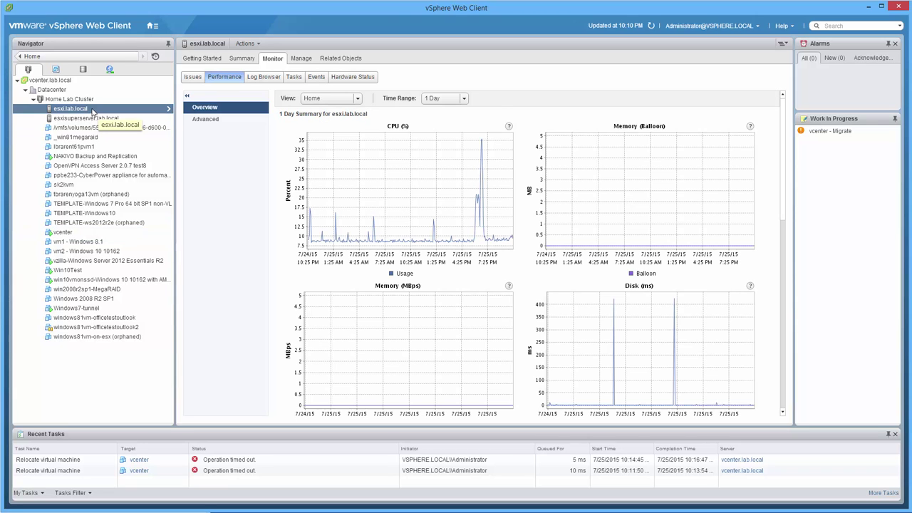
click(81, 71)
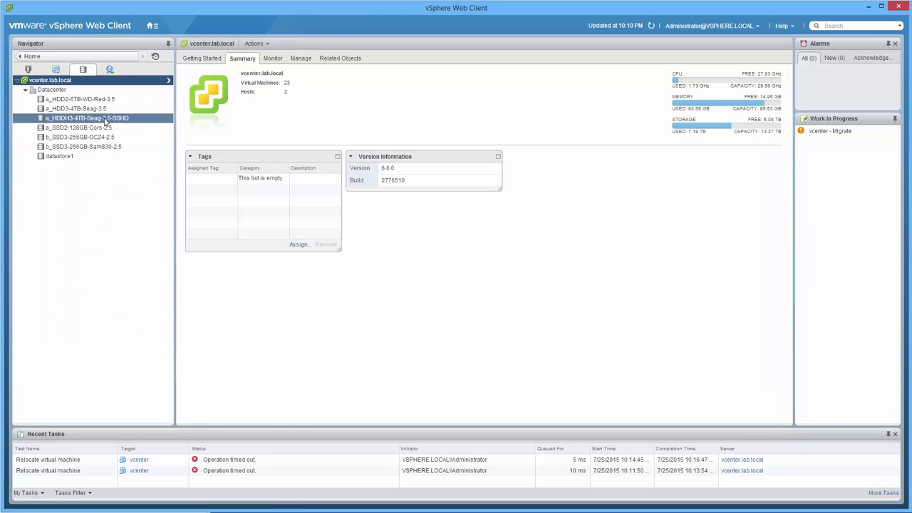
Open a_HDDH3-4TB-Seag-3.5-SSHD, start Unmount Datastore, then cancel to keep it mounted
click(104, 119)
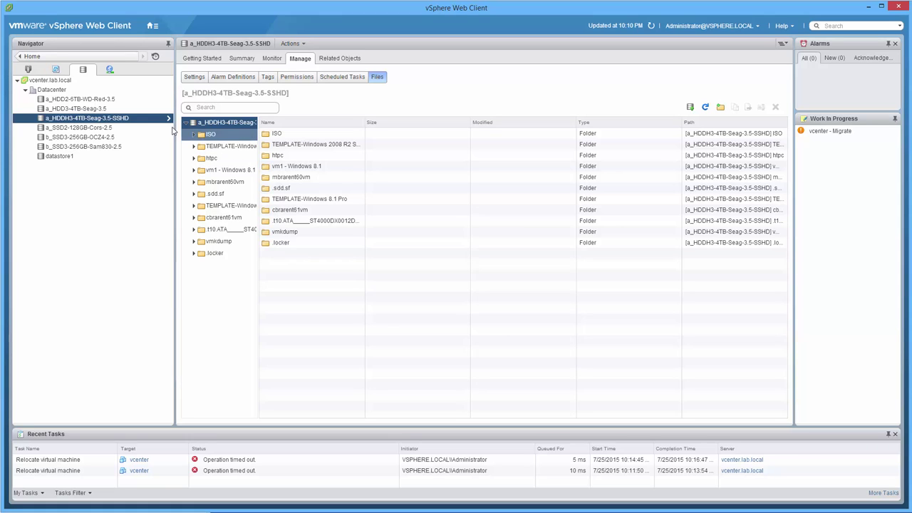
right_click(148, 119)
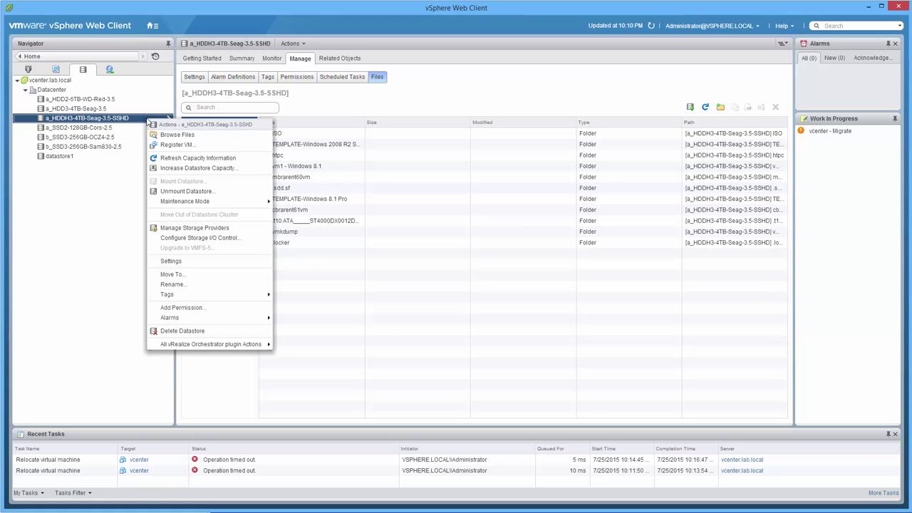
click(157, 192)
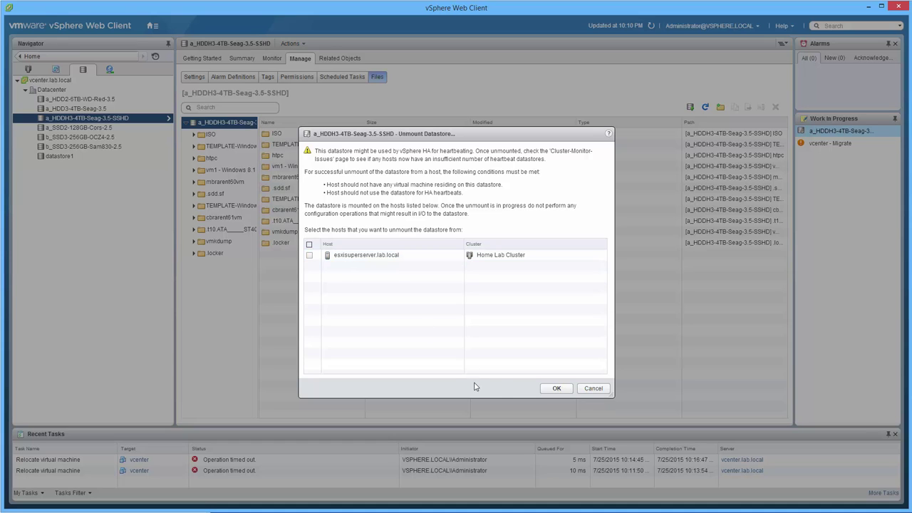
click(602, 388)
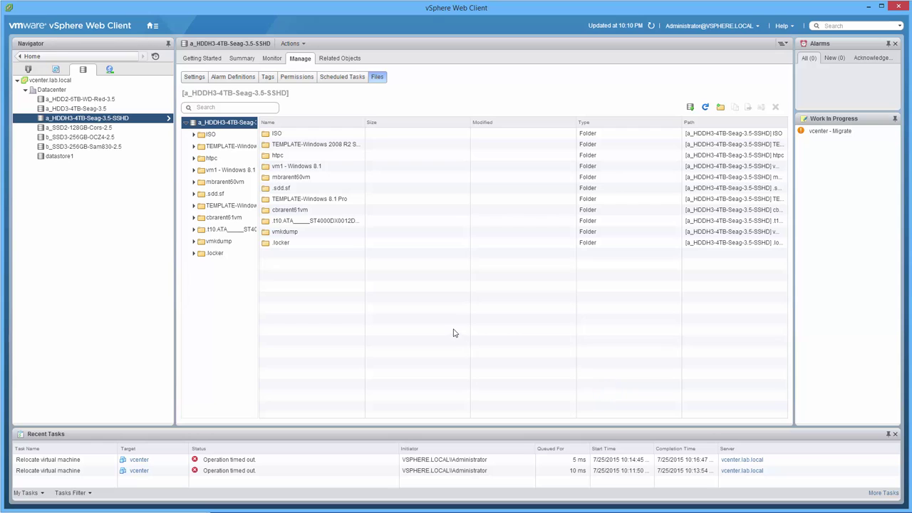
click(28, 69)
click(58, 107)
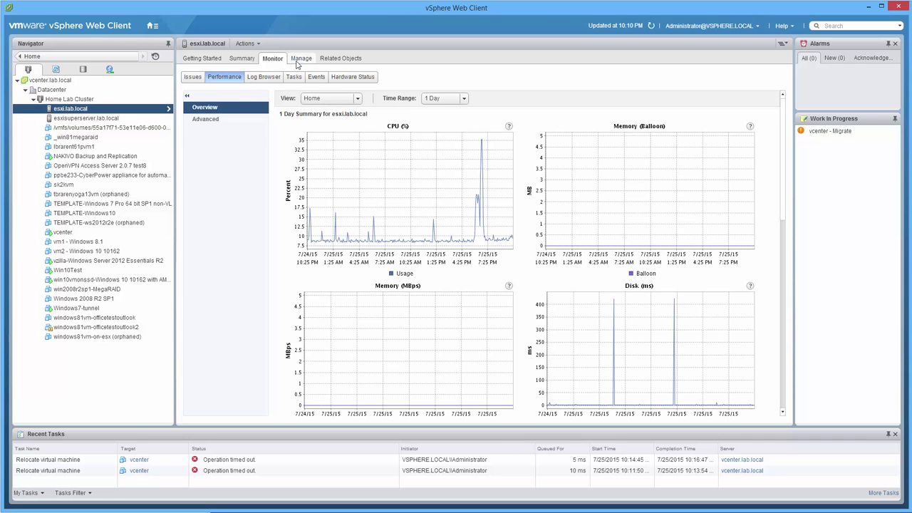
click(300, 60)
click(261, 79)
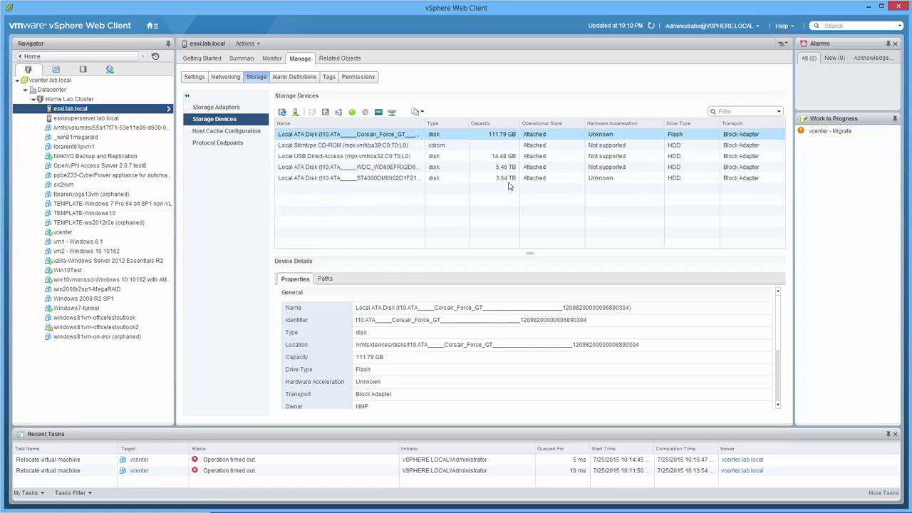
drag(426, 123, 488, 123)
click(434, 167)
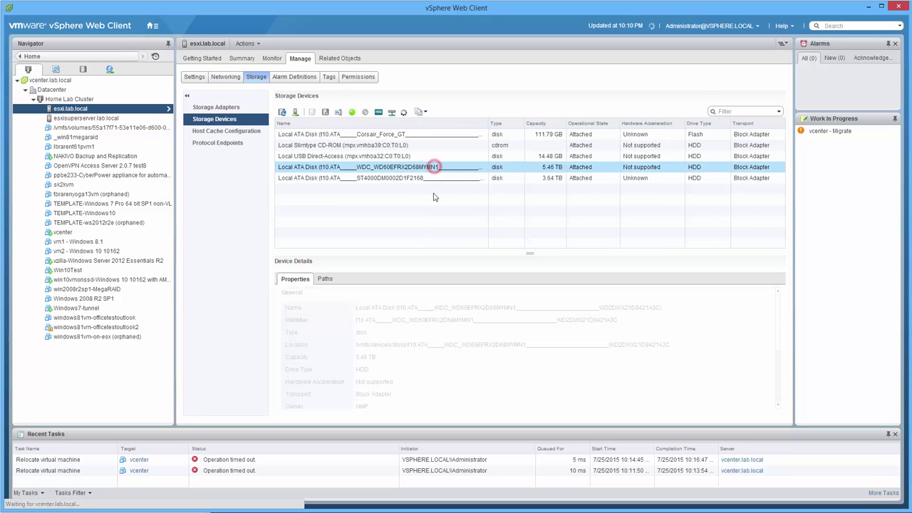
click(82, 69)
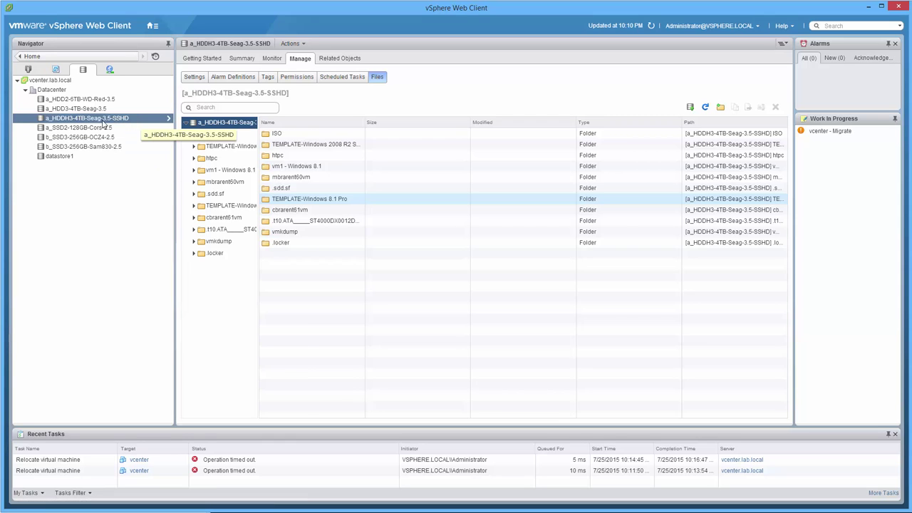
click(28, 69)
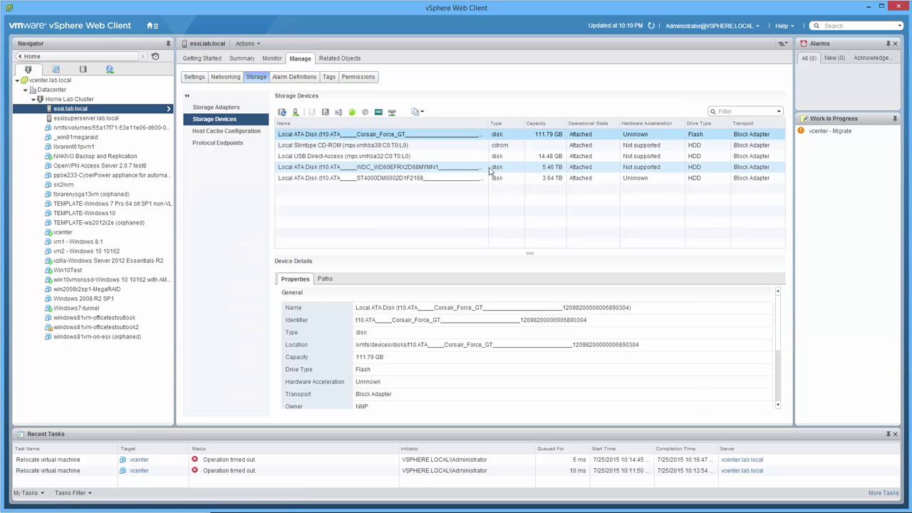
click(537, 178)
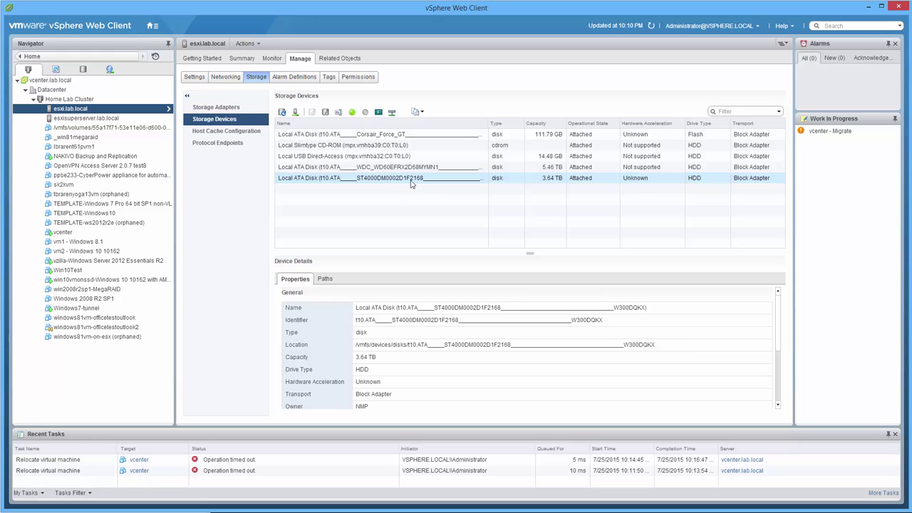
click(84, 70)
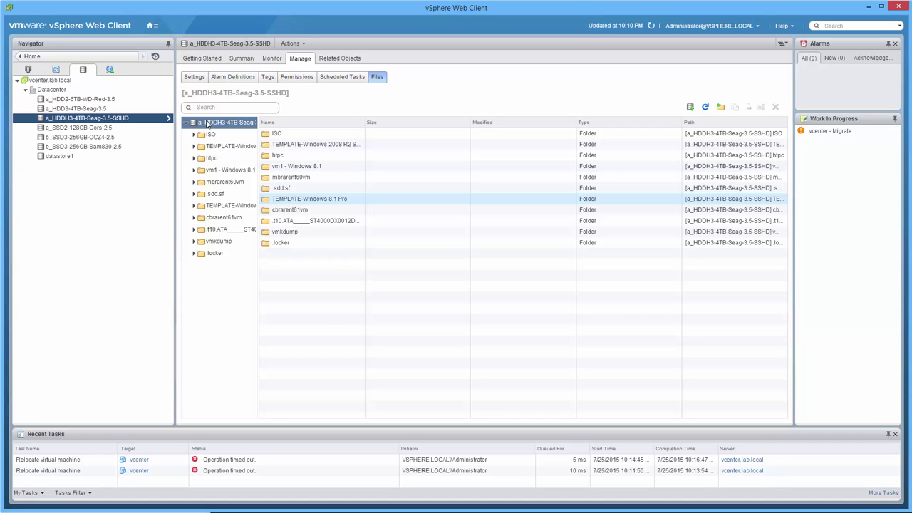
Show the a_HDDH3-4TB-Seag-3.5-SSHD datastore summary: VMFS5, 1.85 TB free of 3.64 TB
click(241, 58)
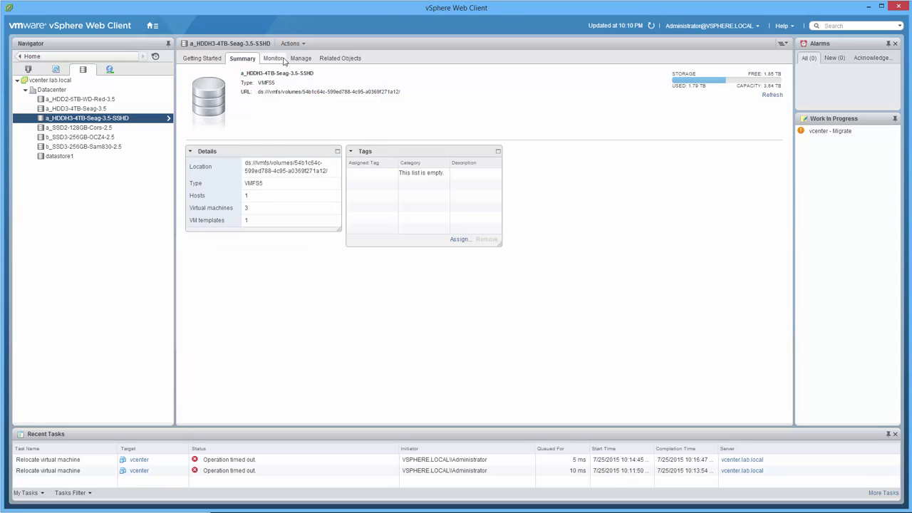
Review the SSHD datastore's related VMs and hosts, then open the orphaned Windows 8 VM's summary
click(336, 58)
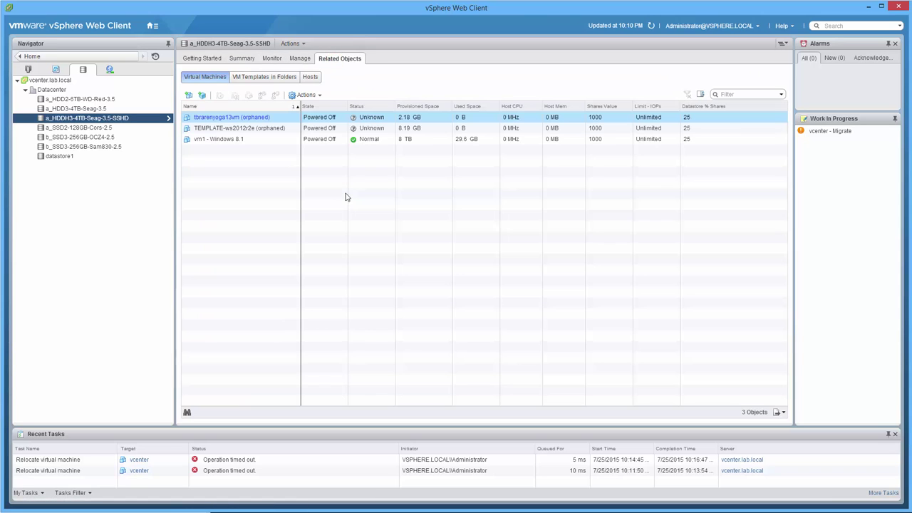
click(251, 139)
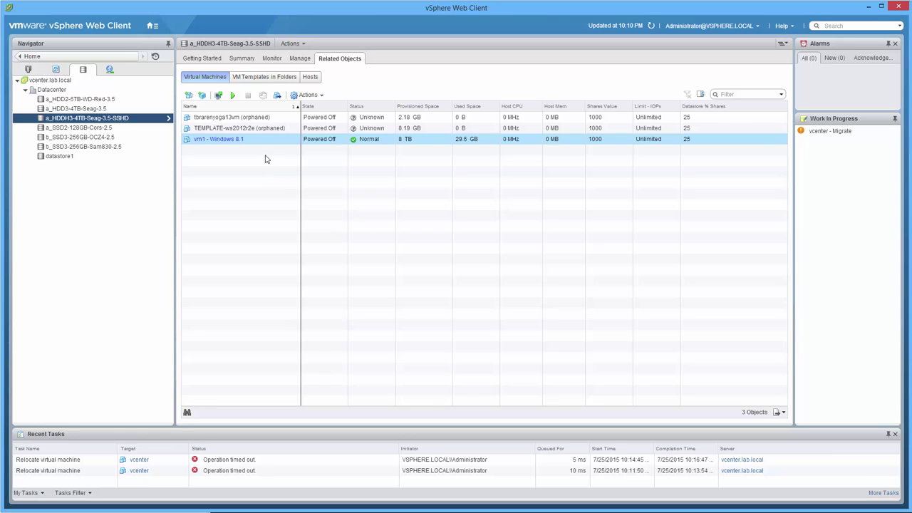
click(311, 77)
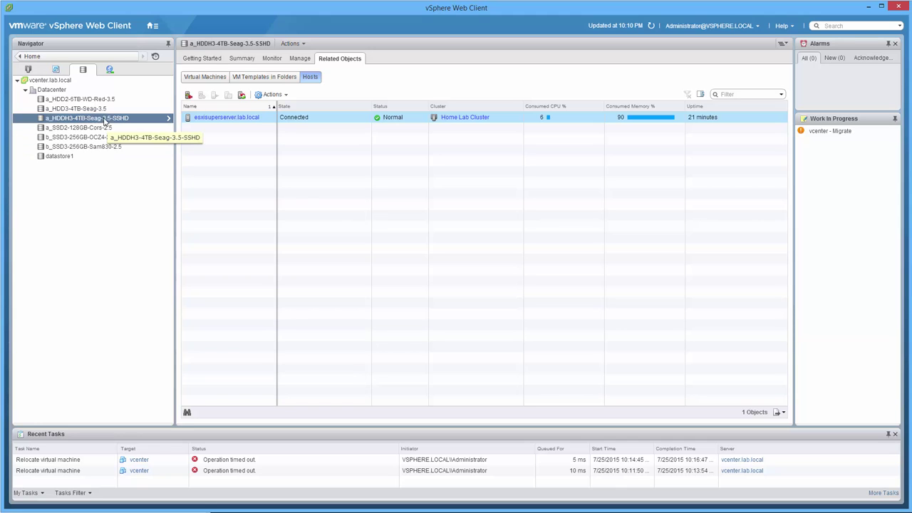
click(29, 70)
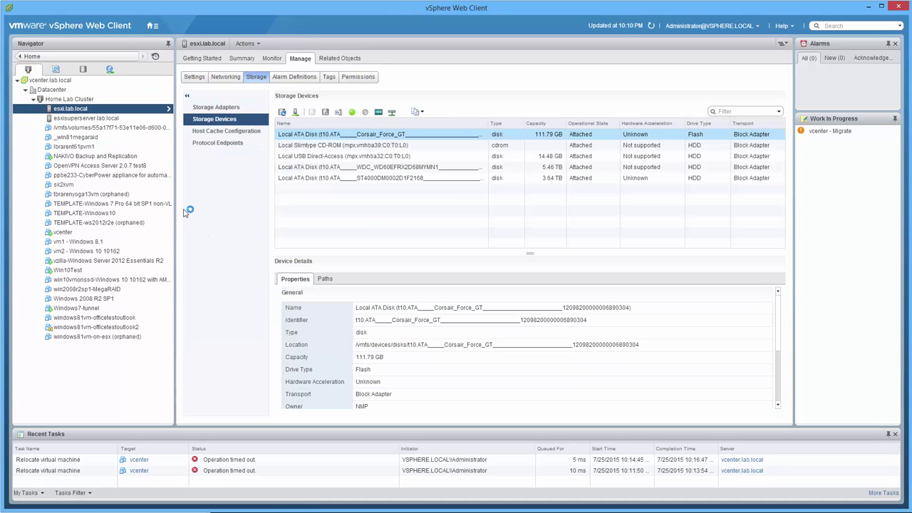
click(114, 193)
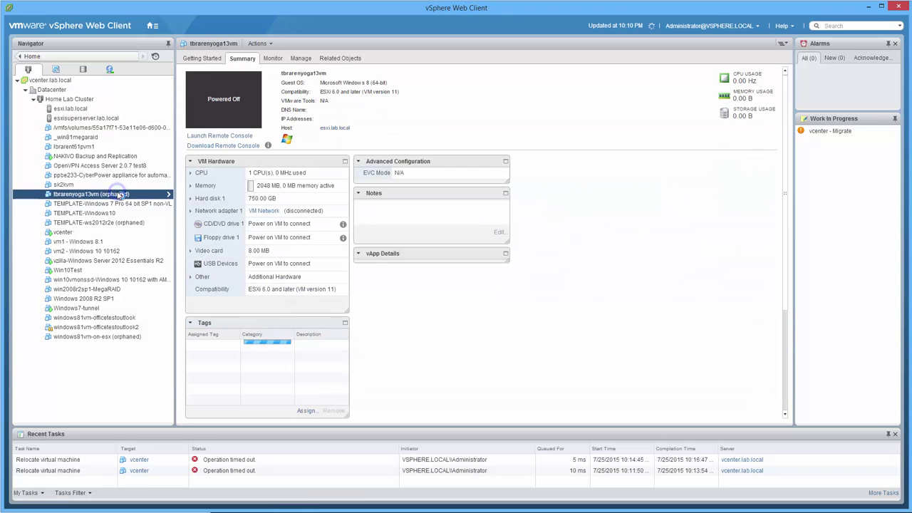
Remove the orphaned VM tbrarenyoga13vm from the inventory
right_click(119, 195)
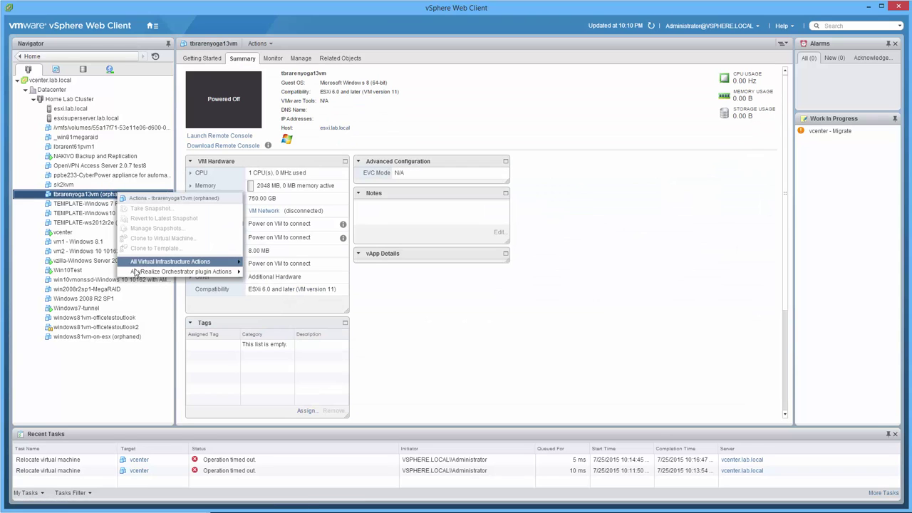
mouse_move(135, 273)
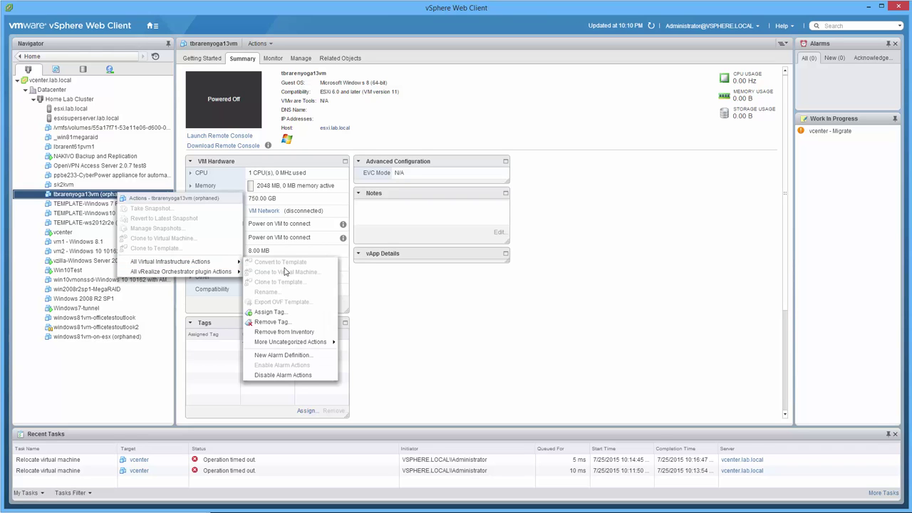
click(284, 332)
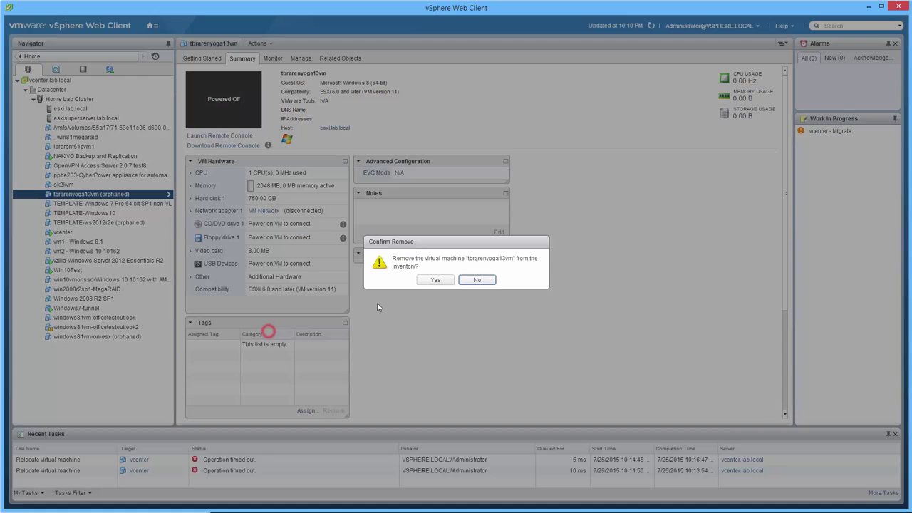
click(430, 281)
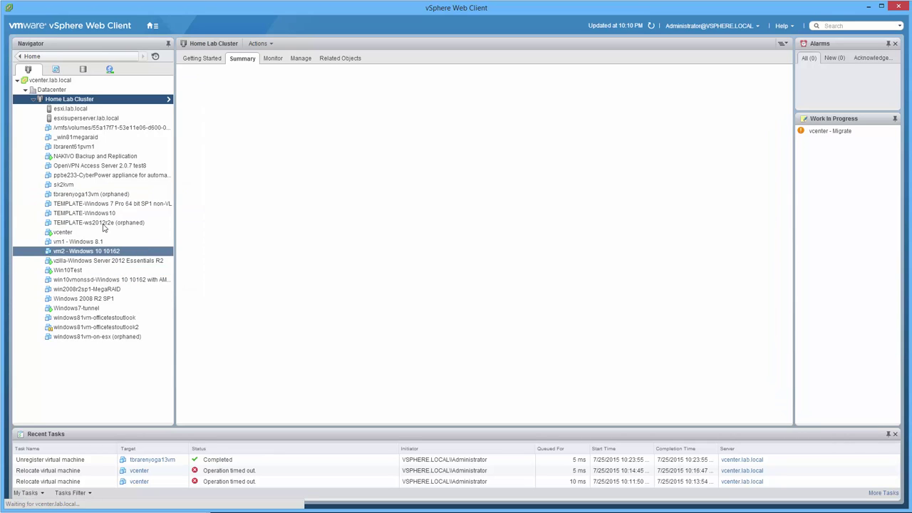
Remove the orphaned VM TEMPLATE-ws2012r2e from the inventory
click(103, 222)
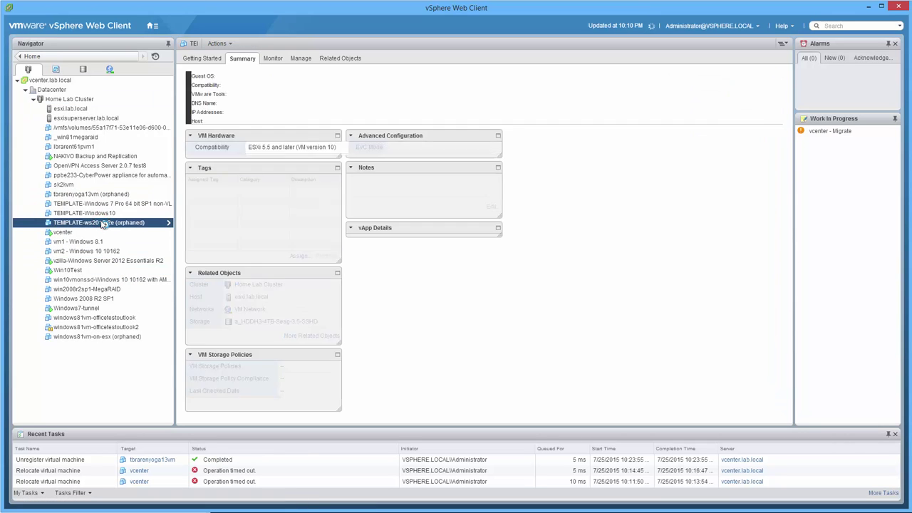
right_click(103, 224)
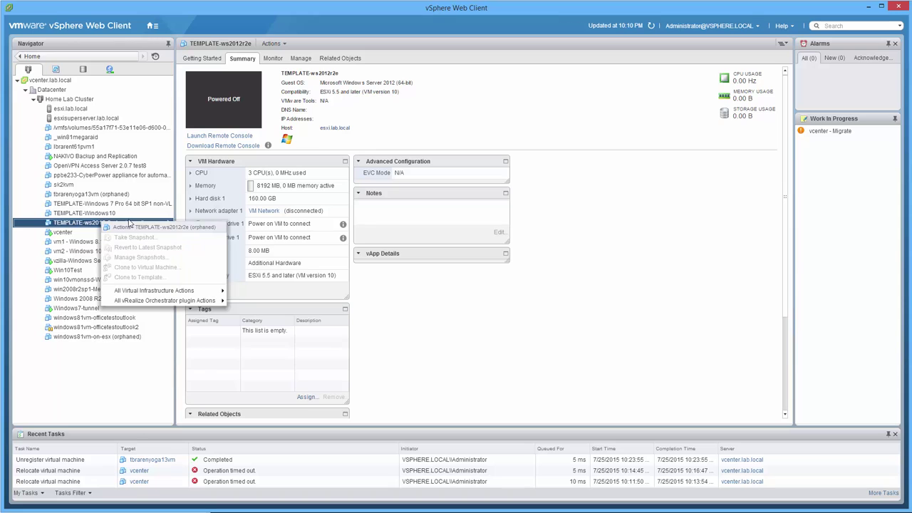
mouse_move(190, 292)
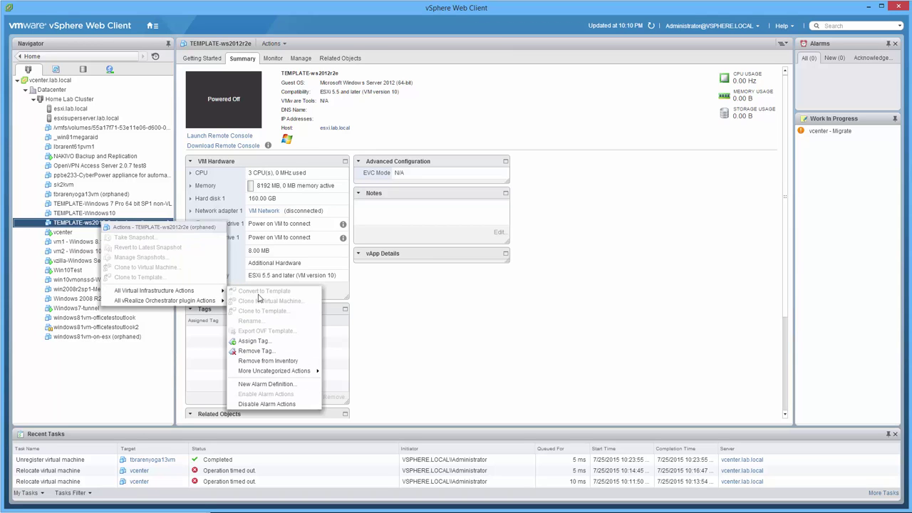
click(261, 362)
click(436, 280)
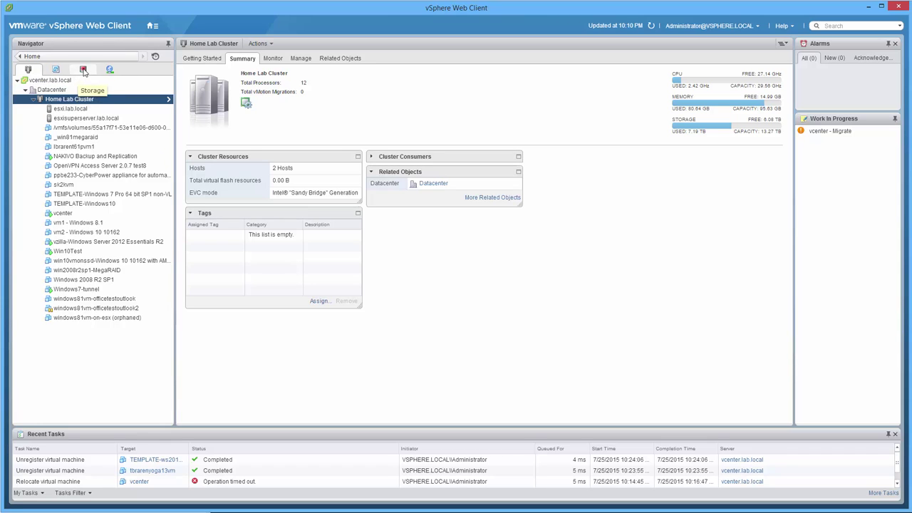
Rename datastore a_HDDH3-4TB-Seag-3.5-SSHD to b_HDDH3-4TB-Seag-3.5-SSHD in the Storage view
click(84, 71)
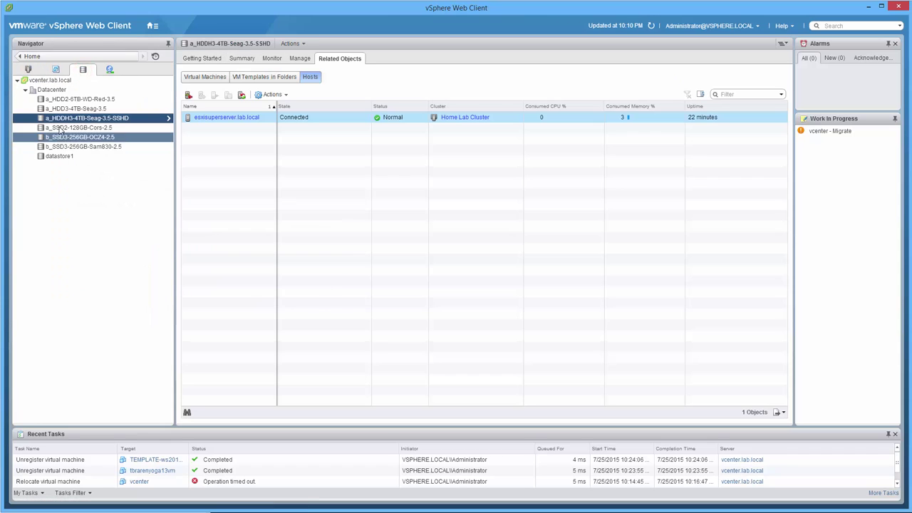
right_click(61, 119)
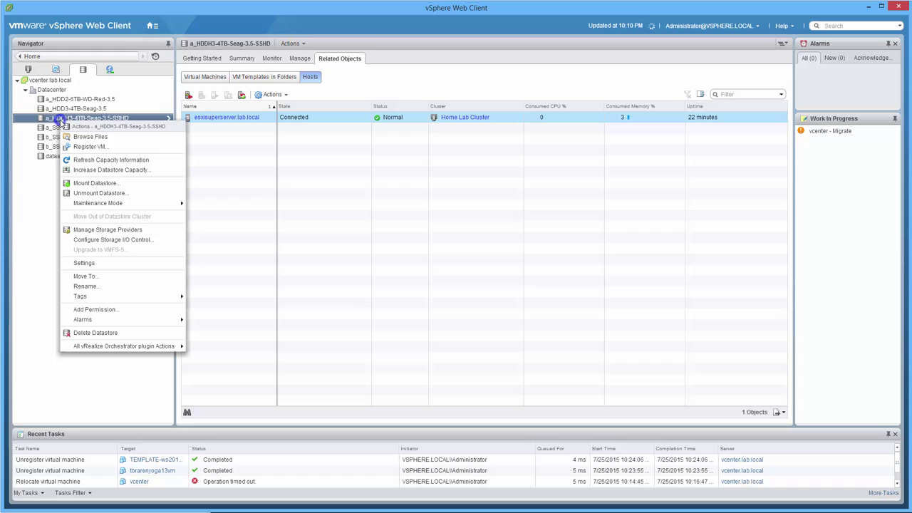
click(76, 286)
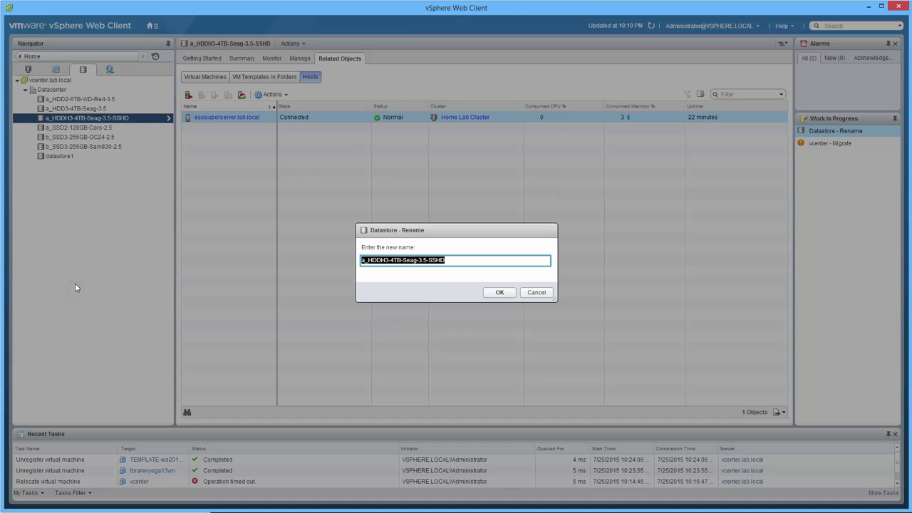
key(Home)
key(Delete)
text(b)
key(Return)
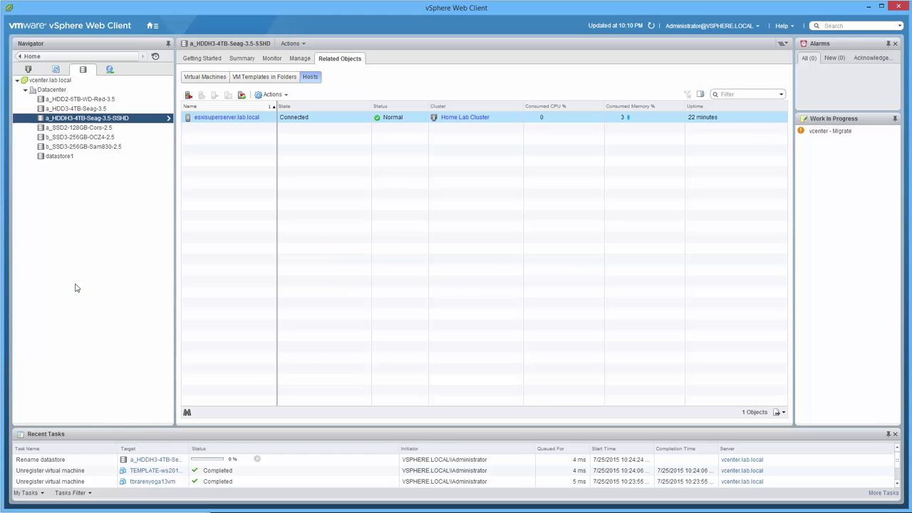
click(114, 109)
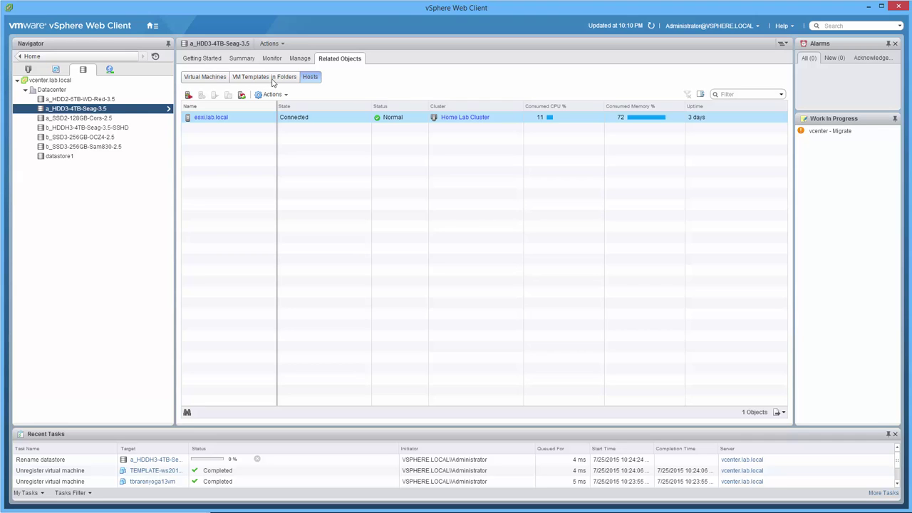
List the 10 VMs on a_HDD3-4TB-Seag-3.5, briefly comparing a_HDD2-6TB-WD-Red-3.5's VM list
click(210, 78)
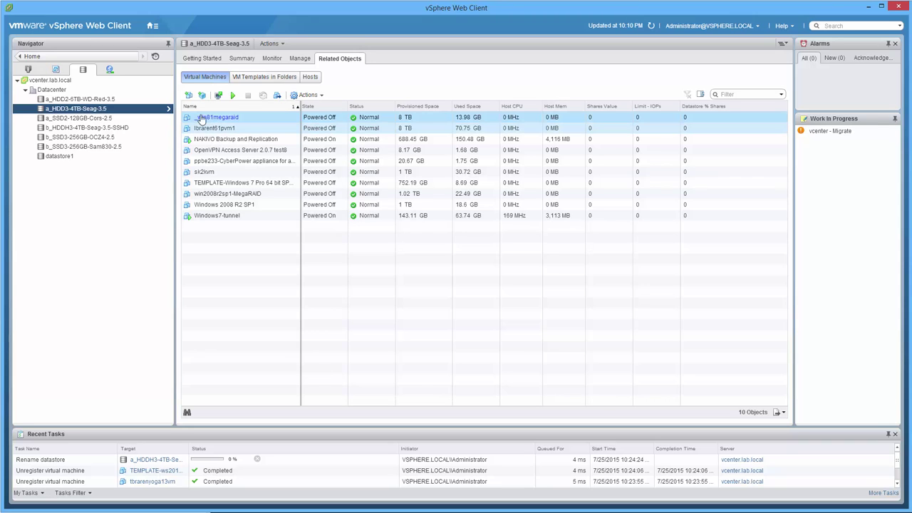
click(112, 99)
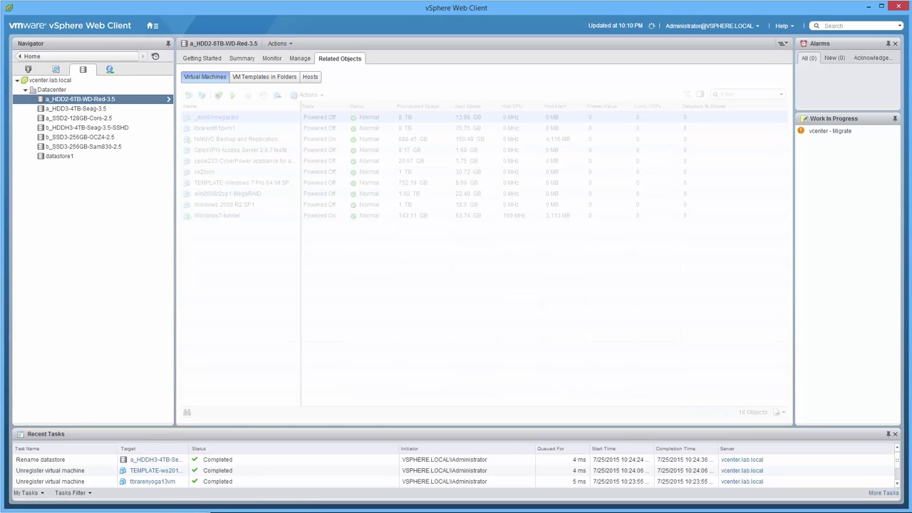
click(99, 108)
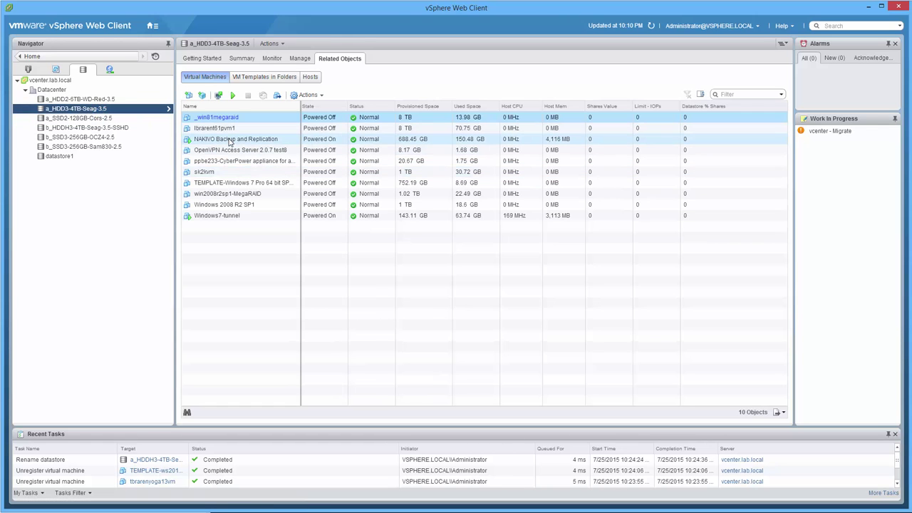
Shut down the guest OS of NAKIVO Backup and Replication and Windows7-tunnel
right_click(230, 141)
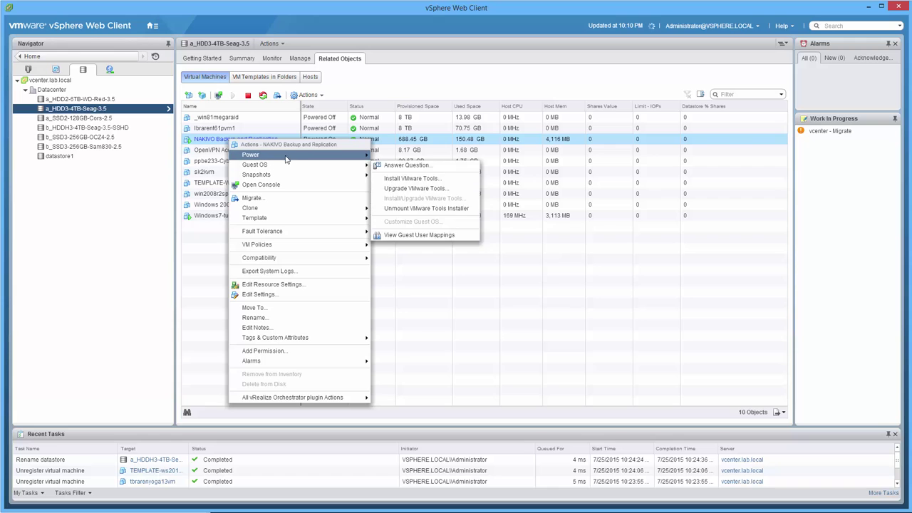
mouse_move(290, 158)
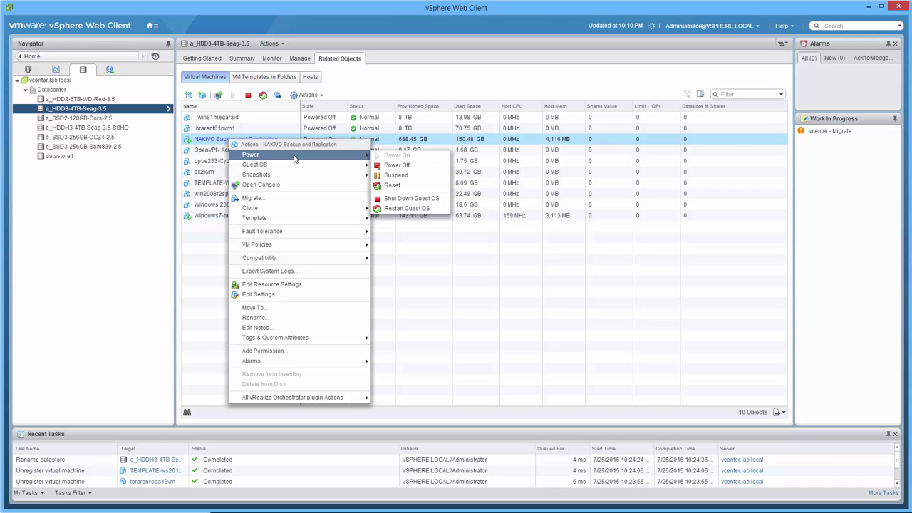
click(398, 198)
click(438, 280)
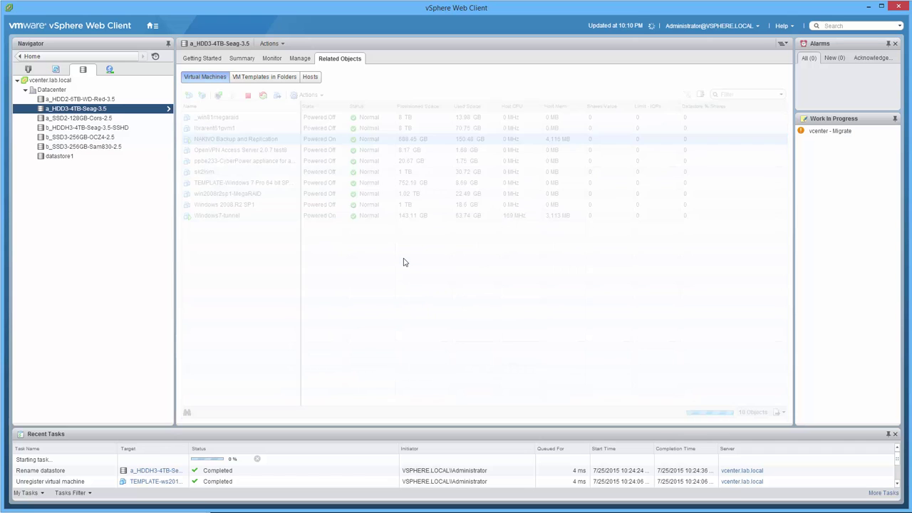
right_click(245, 215)
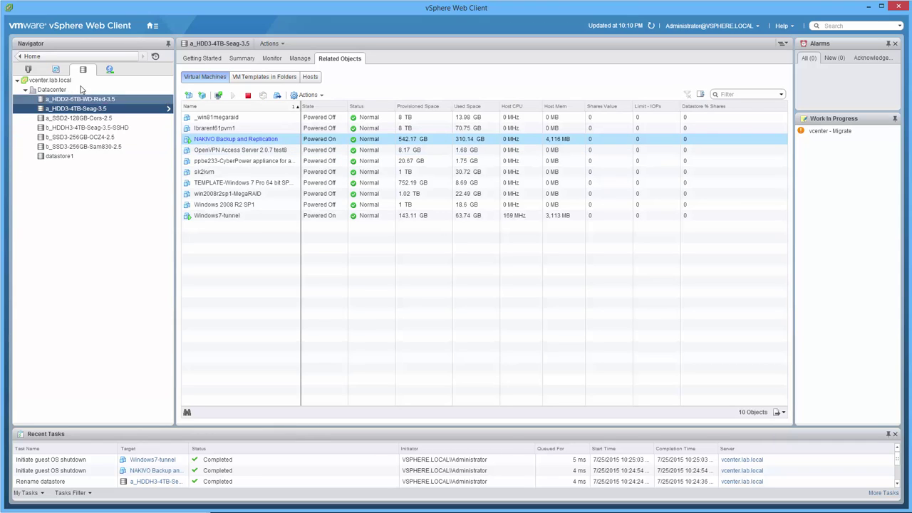
click(29, 70)
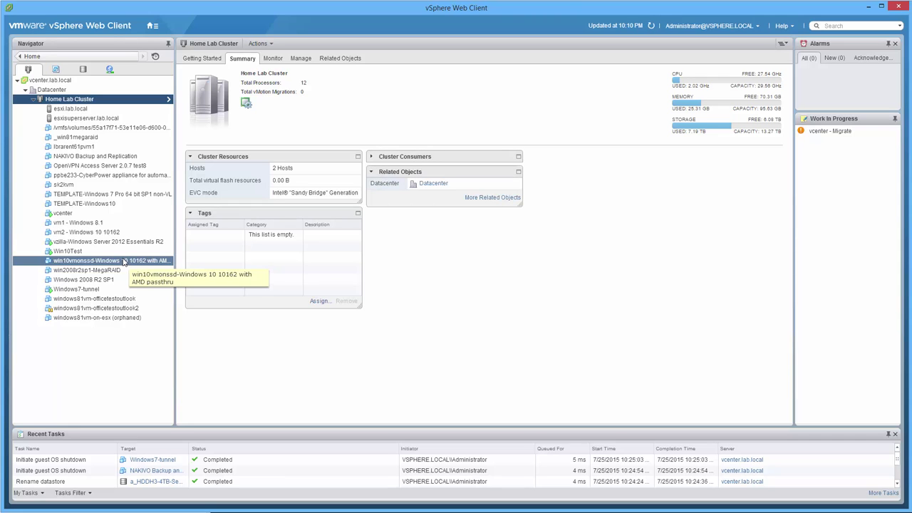
Migrate the vcenter VM to host esxisuperserver.lab.local and datastore b_SSD3-256GB-Sam830-2.5
click(71, 214)
right_click(71, 213)
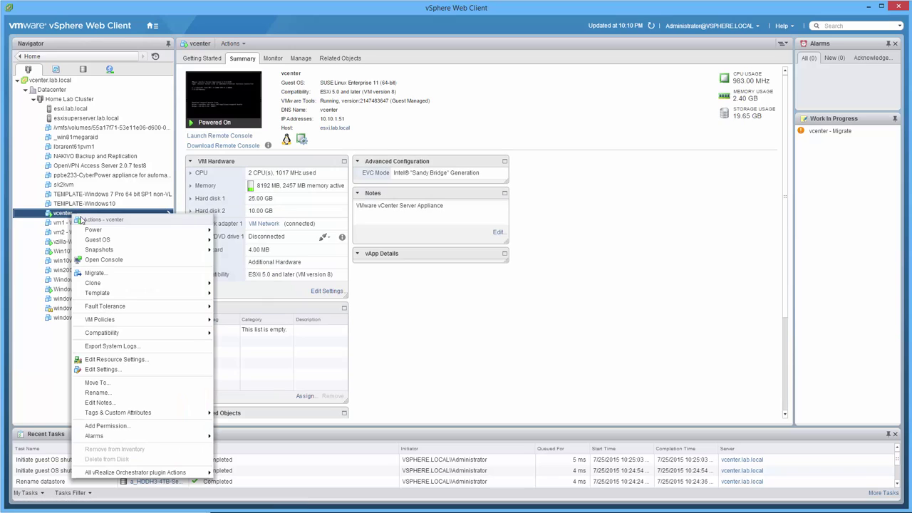
click(107, 273)
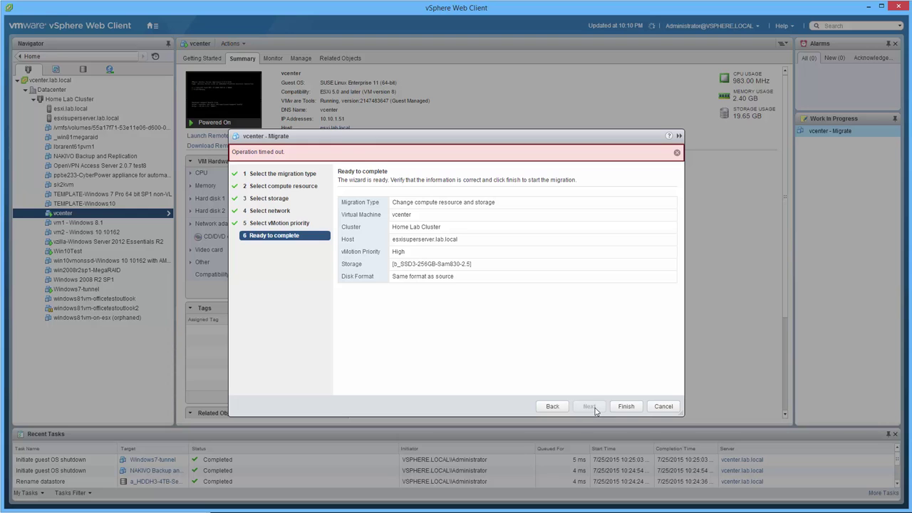
click(631, 408)
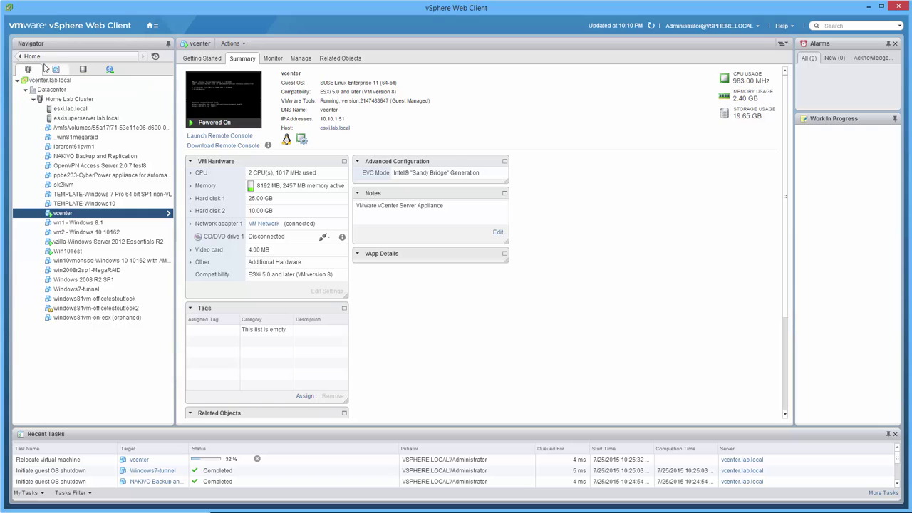
click(83, 69)
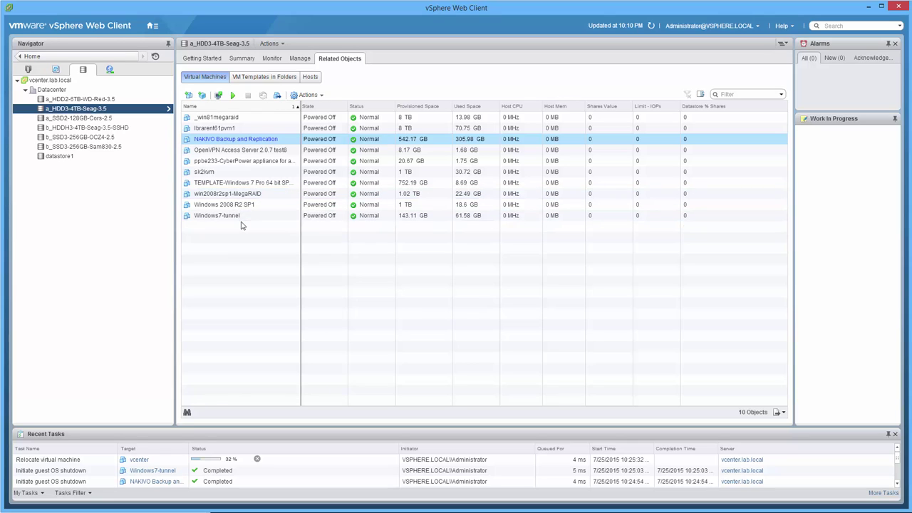
Remove _win81megaraid, librarent61pvm1 and NAKIVO Backup and Replication from the inventory
right_click(226, 119)
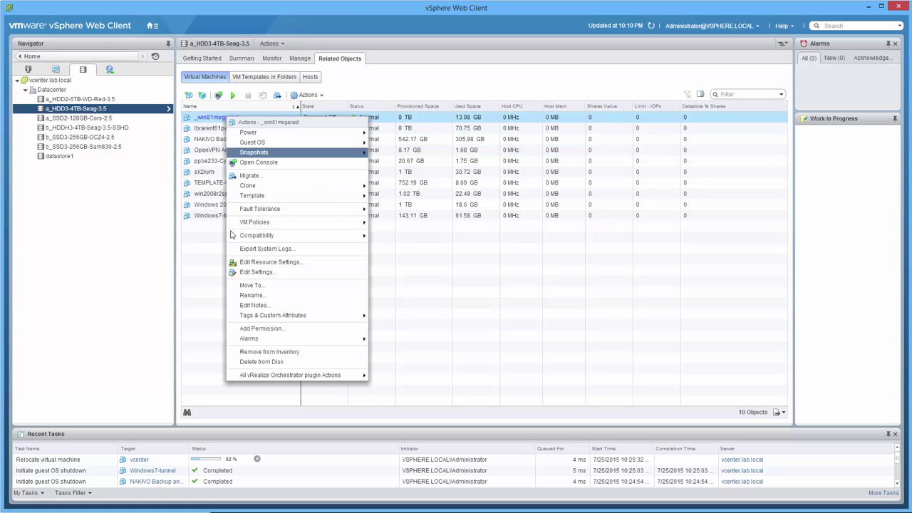
click(259, 350)
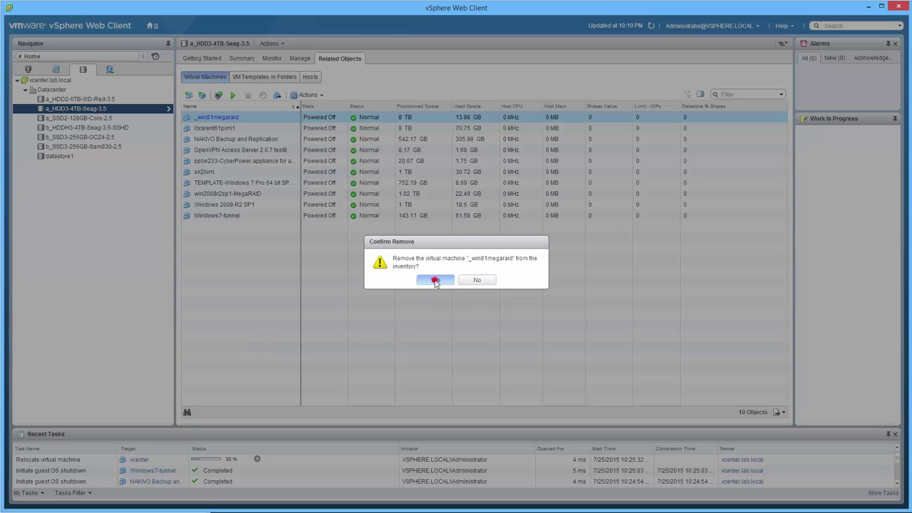
click(435, 279)
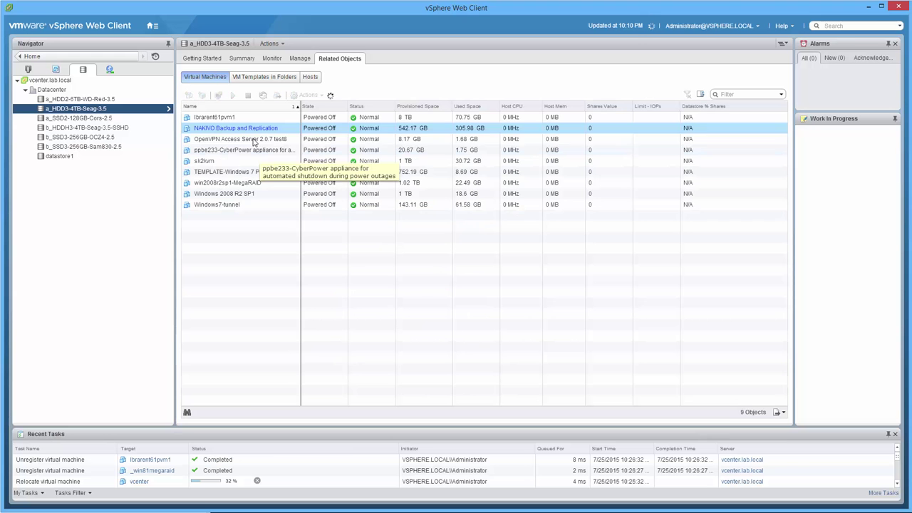
right_click(253, 130)
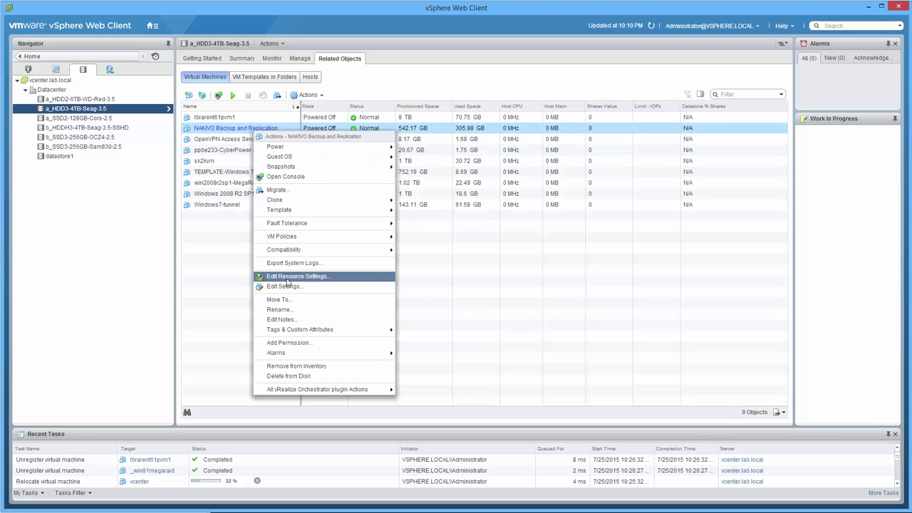
click(296, 364)
click(446, 281)
click(235, 117)
right_click(253, 119)
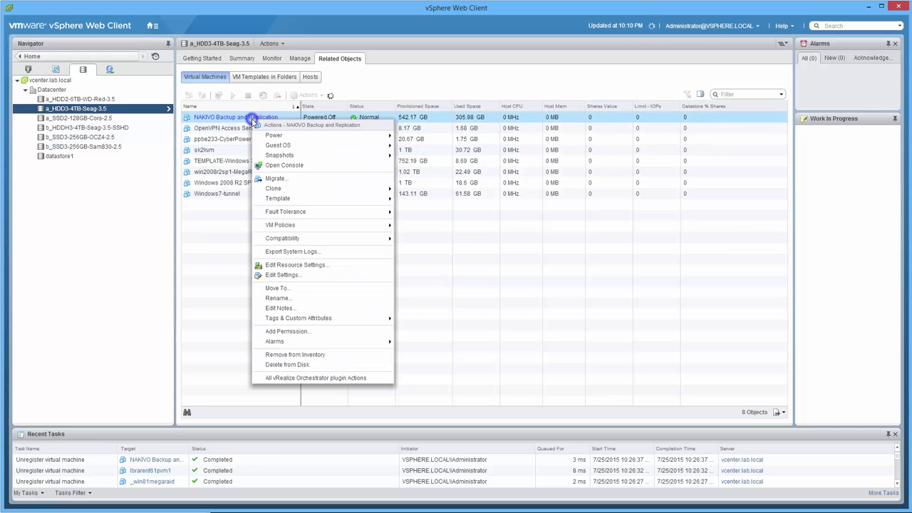
click(289, 354)
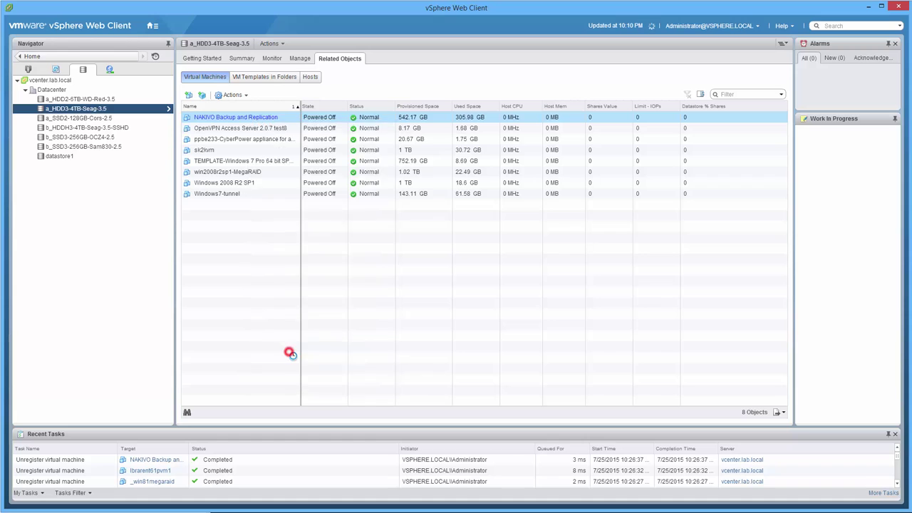
click(448, 287)
click(244, 119)
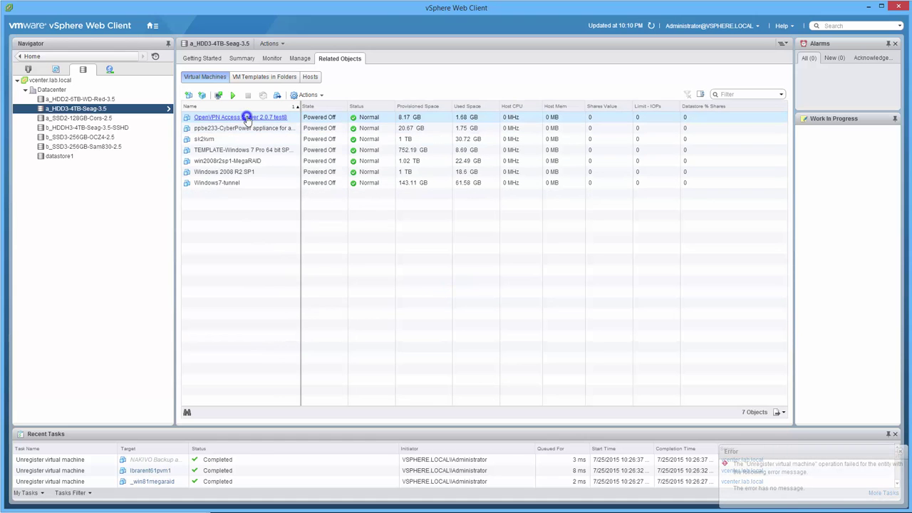
Remove OpenVPN Access Server, ppbe233, sk2kvm and the Windows 7 template from the inventory
right_click(246, 118)
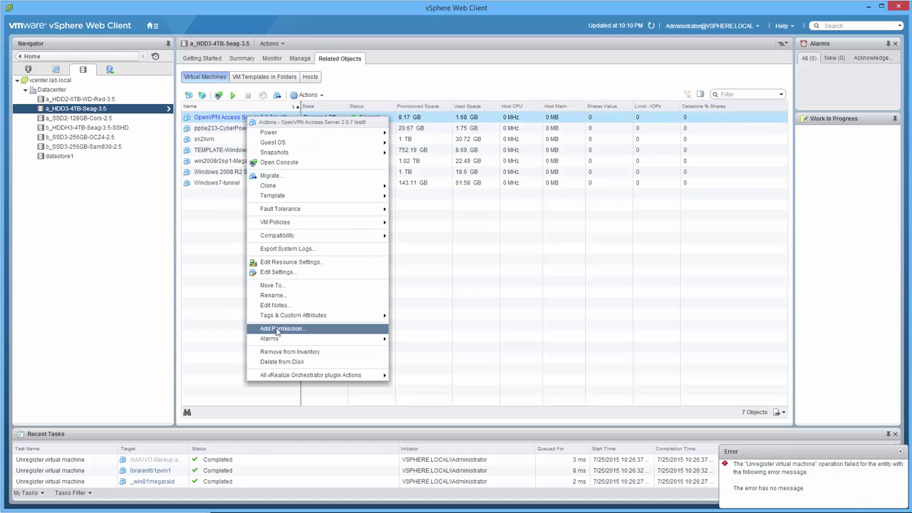
click(279, 351)
click(441, 282)
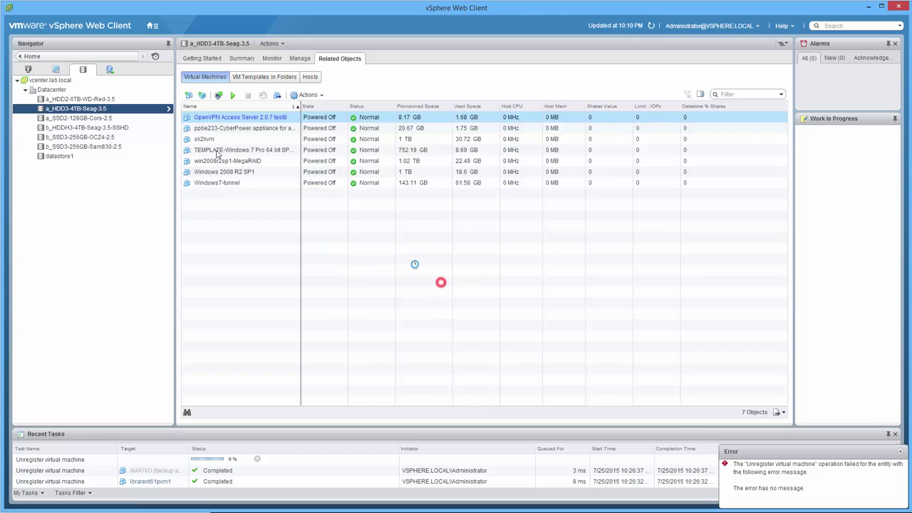
right_click(222, 130)
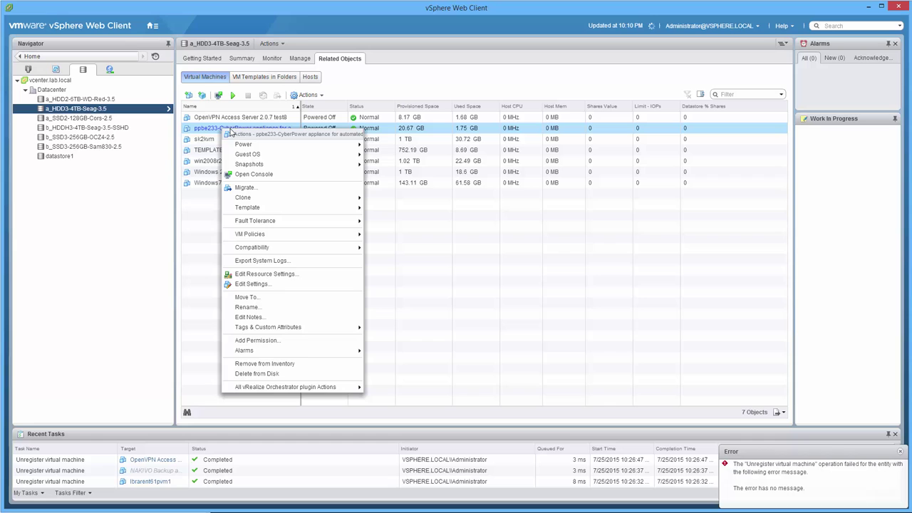
click(279, 364)
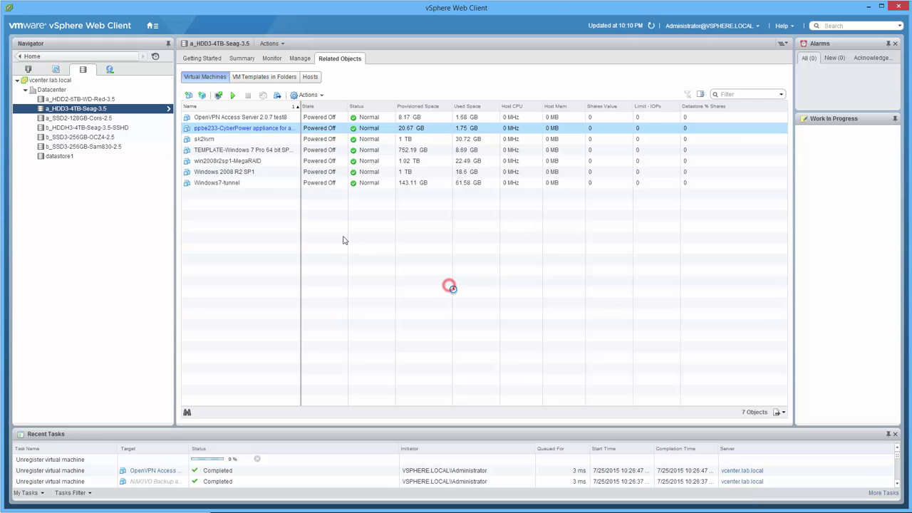
click(447, 285)
right_click(215, 119)
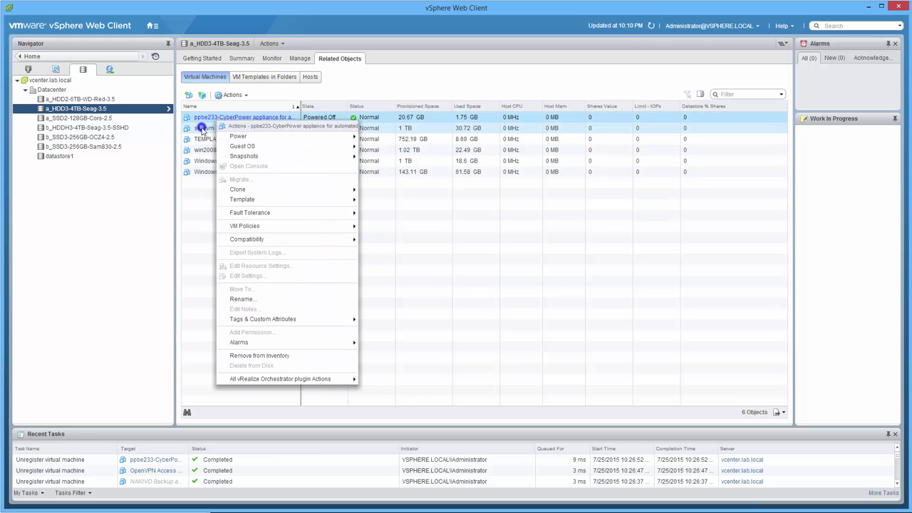
right_click(201, 128)
click(279, 359)
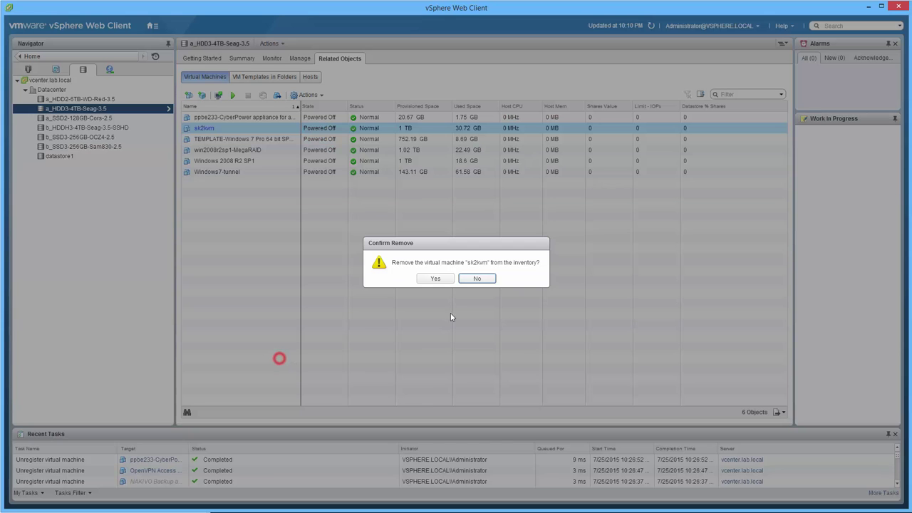
click(436, 279)
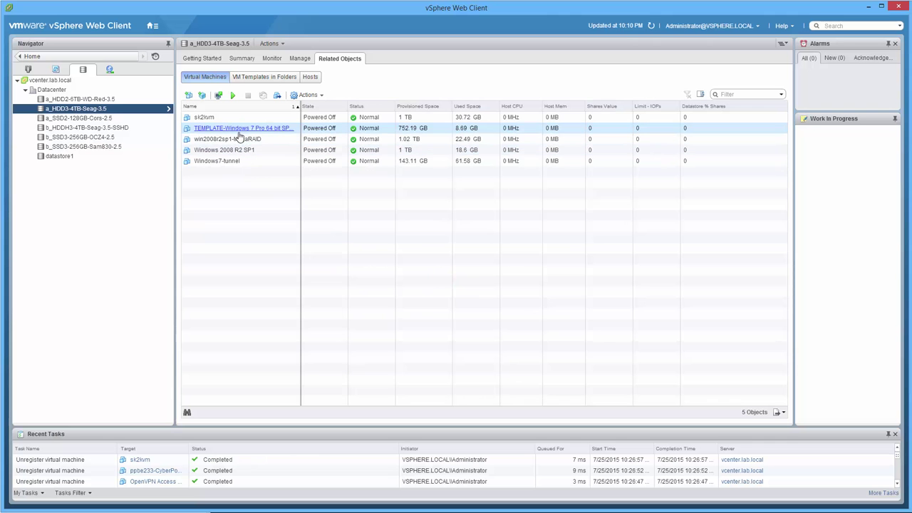
right_click(239, 131)
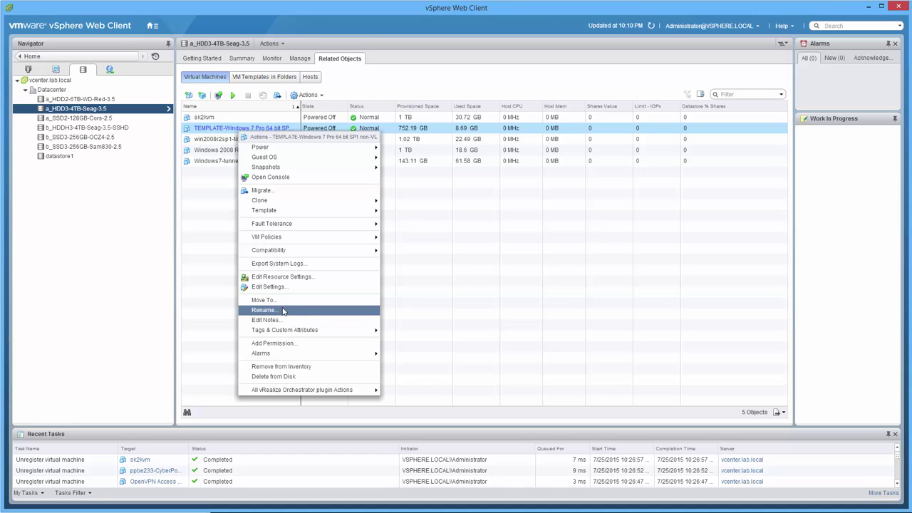
click(276, 367)
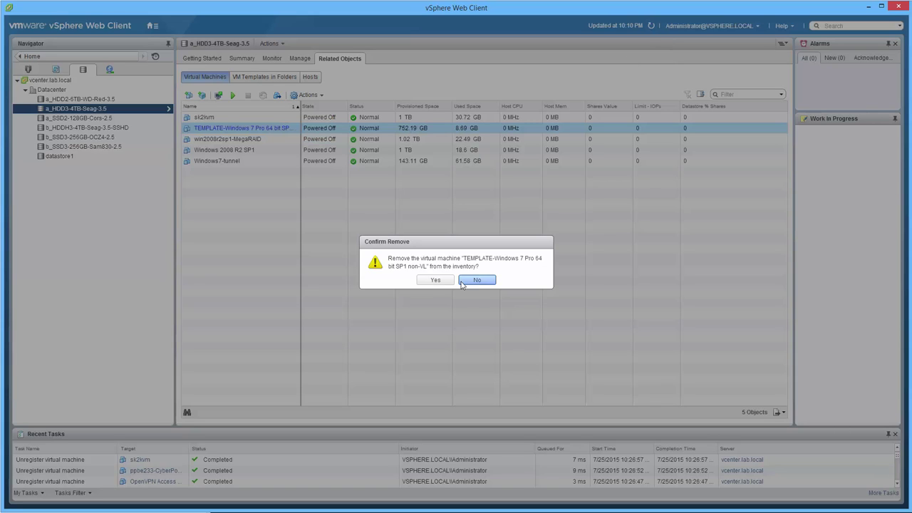
click(436, 280)
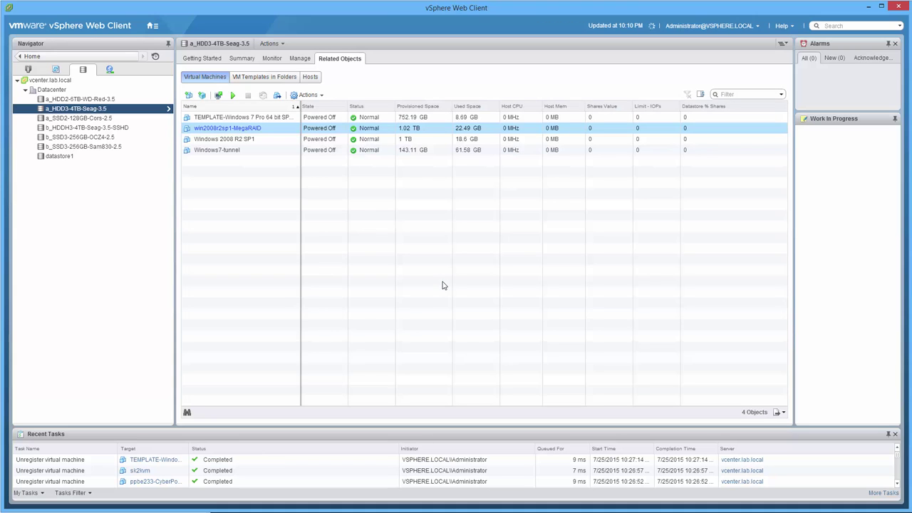
Remove win2008r2sp1-MegaRAID, Windows 2008 R2 SP1 and Windows7-tunnel from the inventory
click(251, 128)
right_click(251, 128)
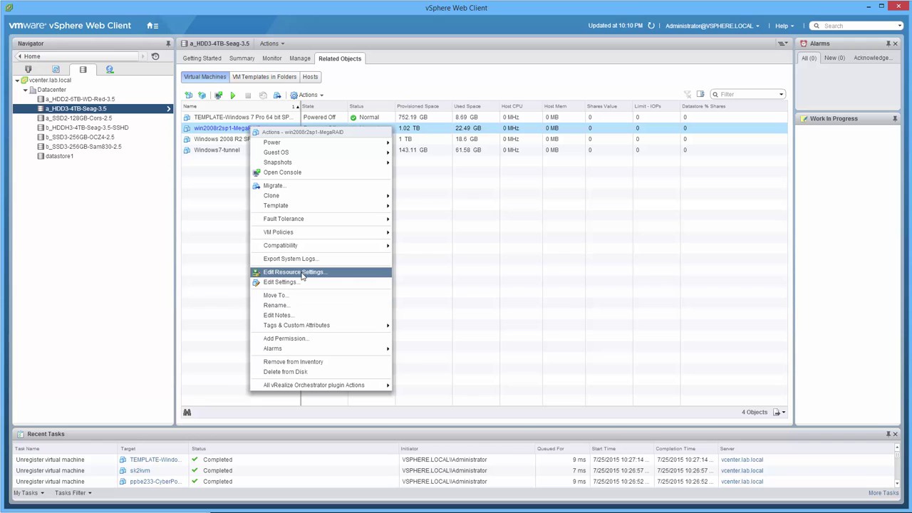
click(303, 361)
click(440, 281)
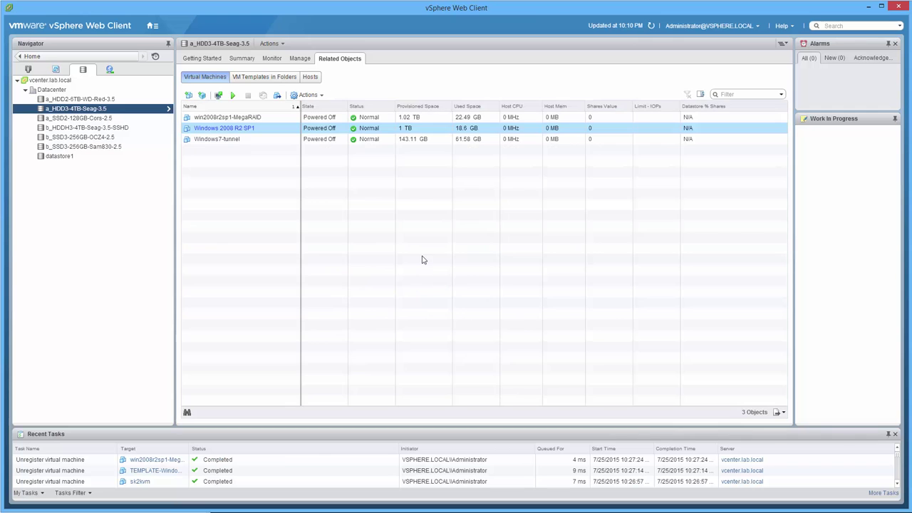
click(262, 127)
right_click(262, 126)
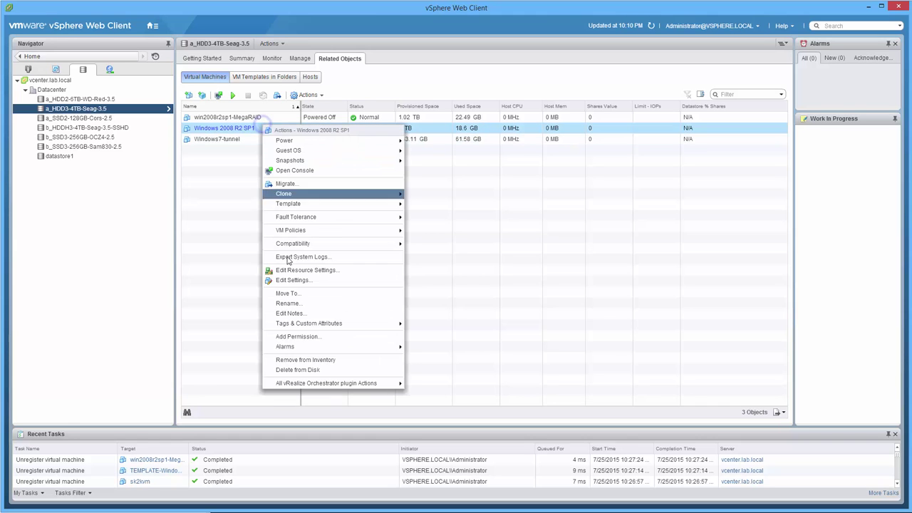
click(308, 363)
click(436, 280)
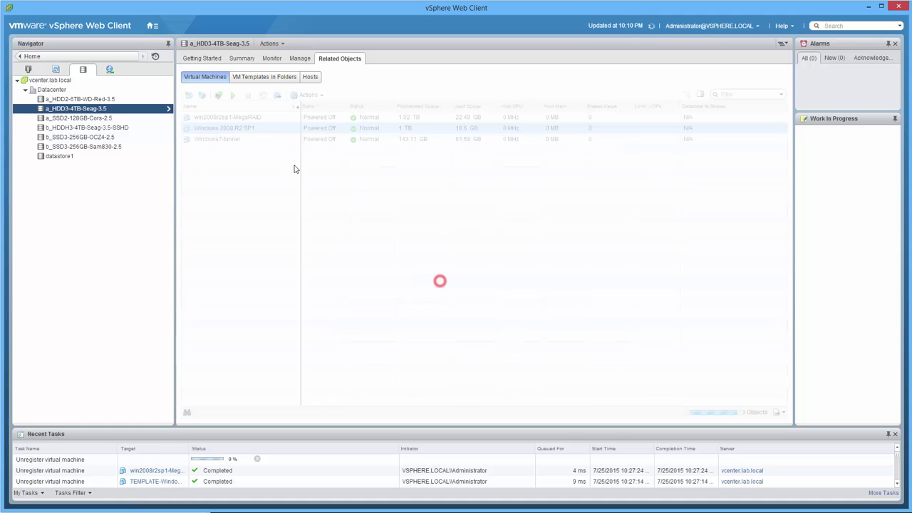
click(252, 129)
right_click(252, 129)
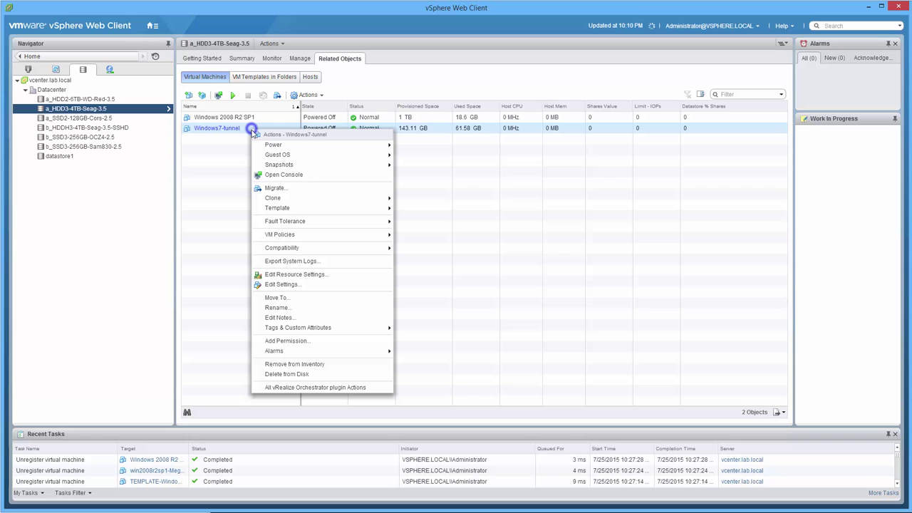
click(293, 362)
click(433, 280)
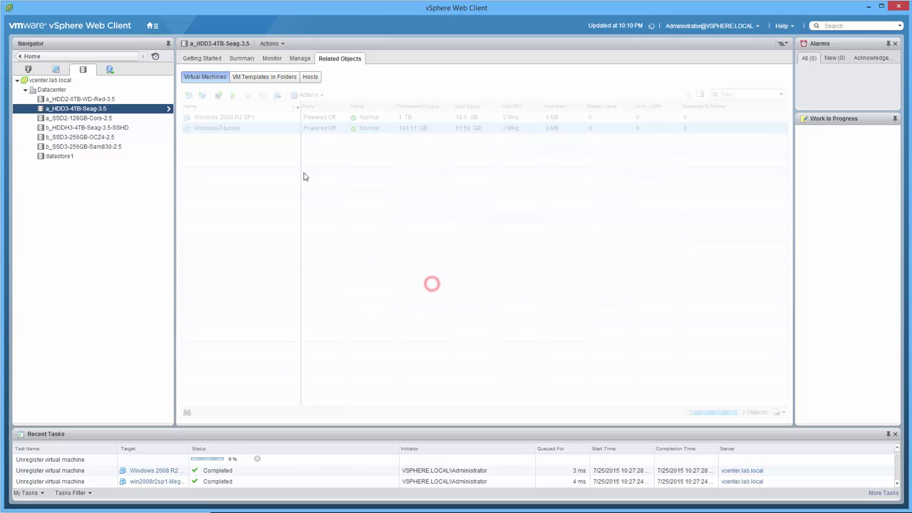
right_click(245, 116)
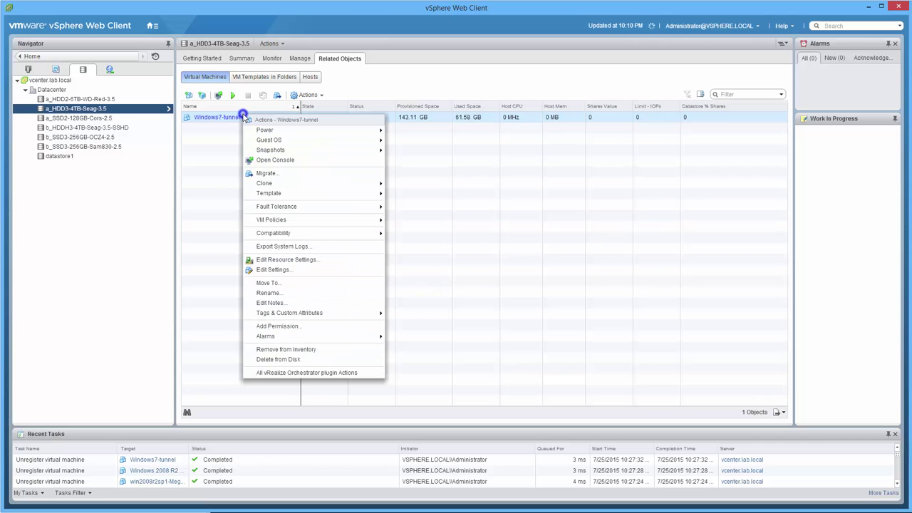
click(291, 350)
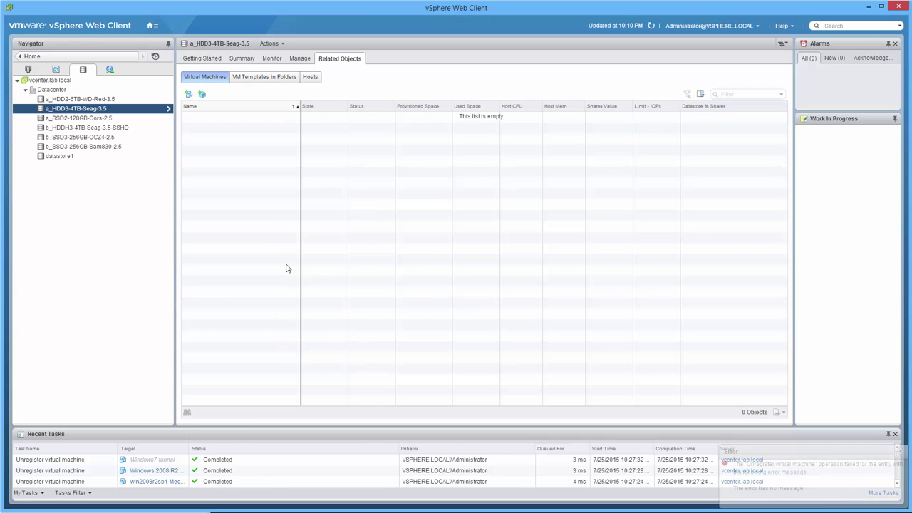
Unmount datastore a_HDD3-4TB-Seag-3.5 from host esxi.lab.local
right_click(120, 112)
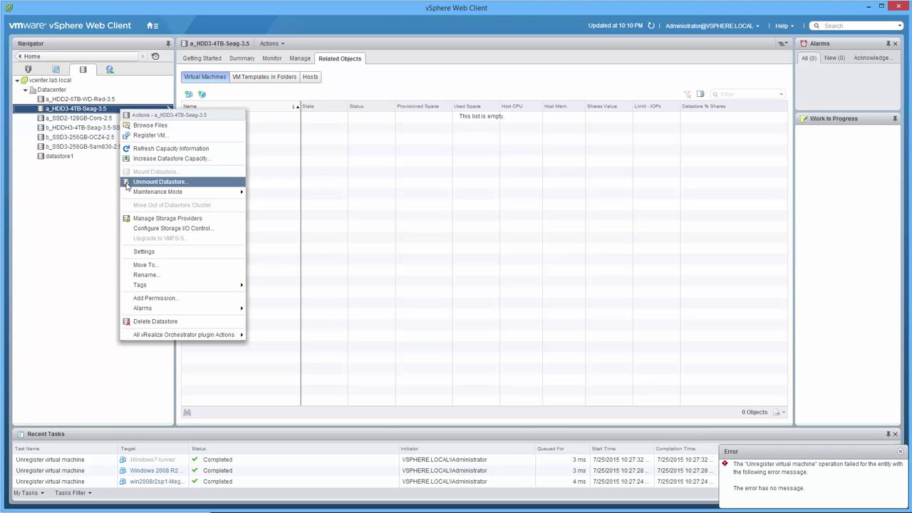
click(157, 182)
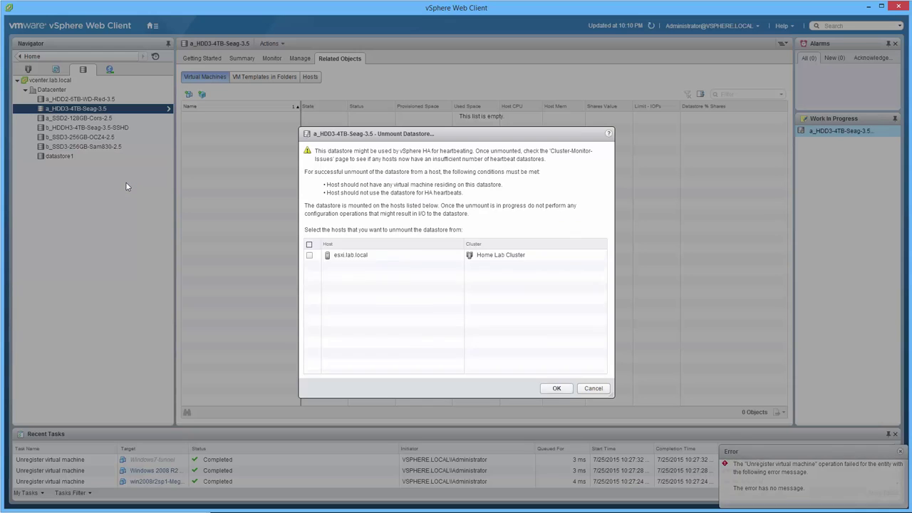
click(309, 256)
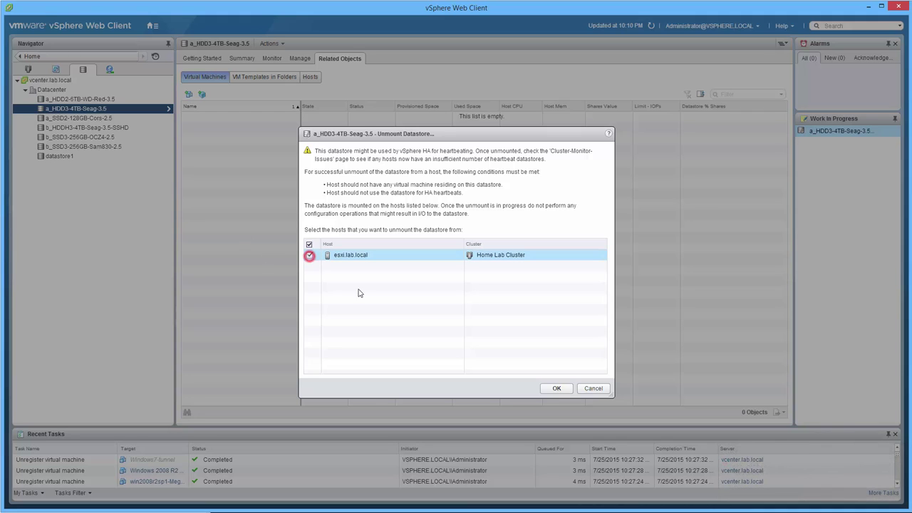
click(558, 388)
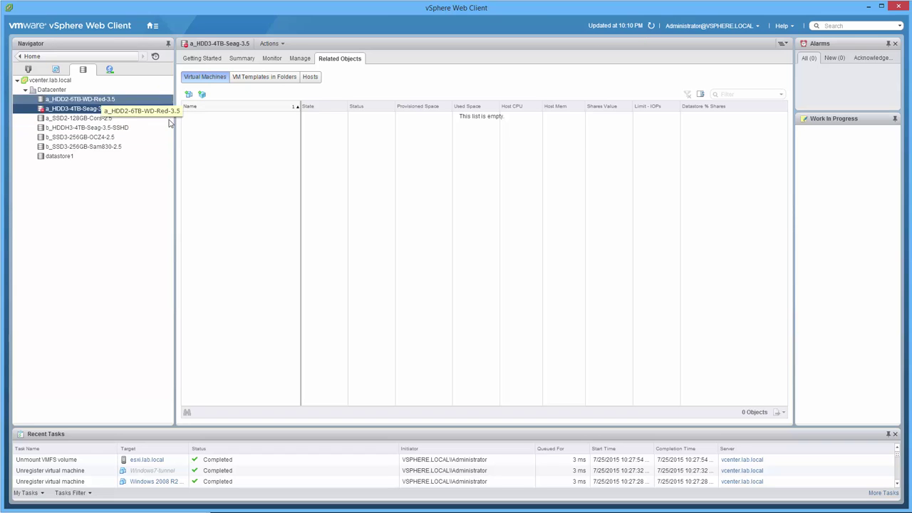
Detach the 3.64 TB ST4000DM0002 storage device from host esxi.lab.local
click(68, 102)
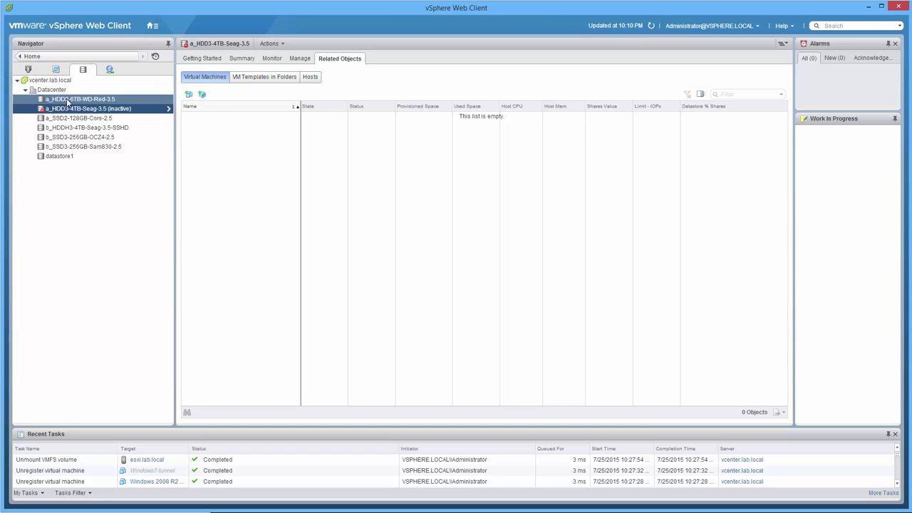
click(28, 69)
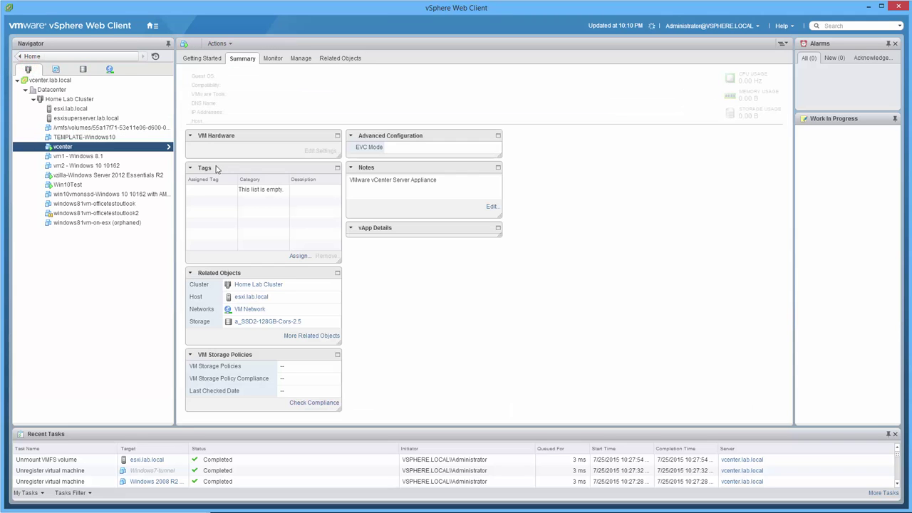
click(71, 111)
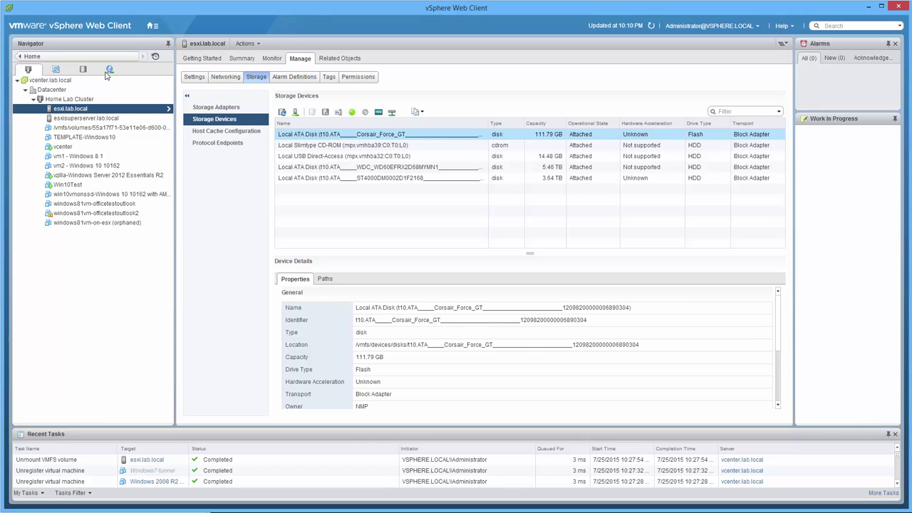
click(82, 69)
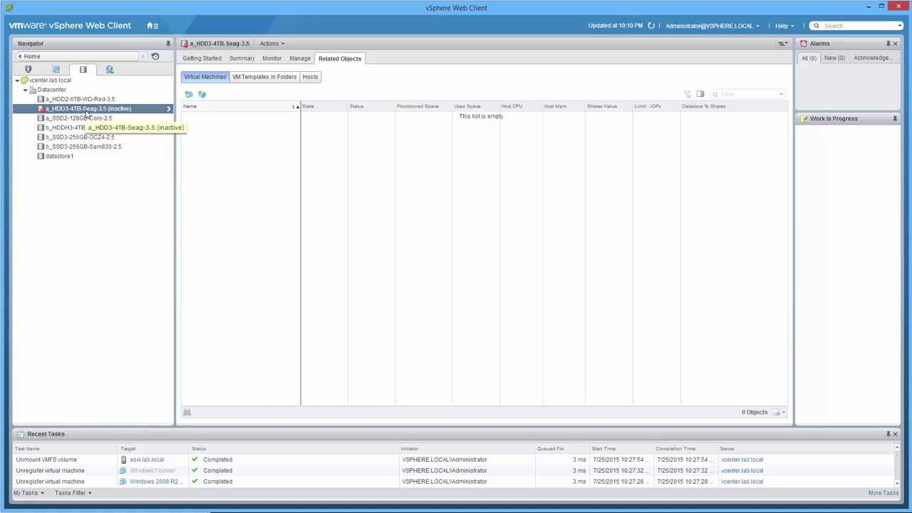
click(28, 69)
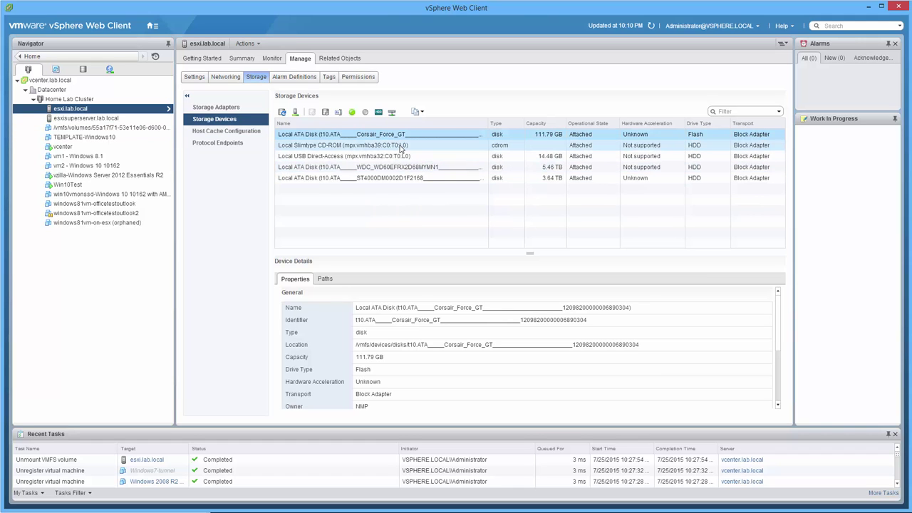
click(431, 178)
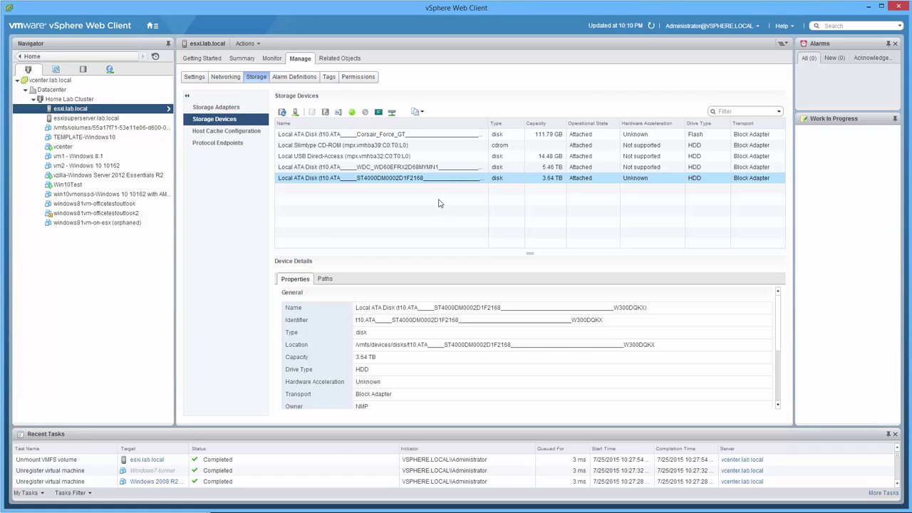
click(325, 114)
click(436, 283)
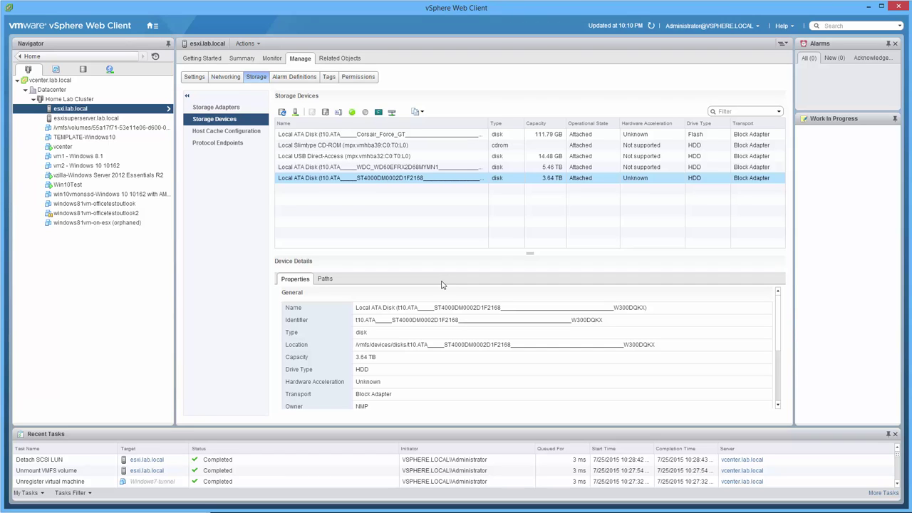
Enlarge the Recent Tasks panel, widen its Target column, refresh, and widen the Navigator tree
drag(450, 427, 456, 333)
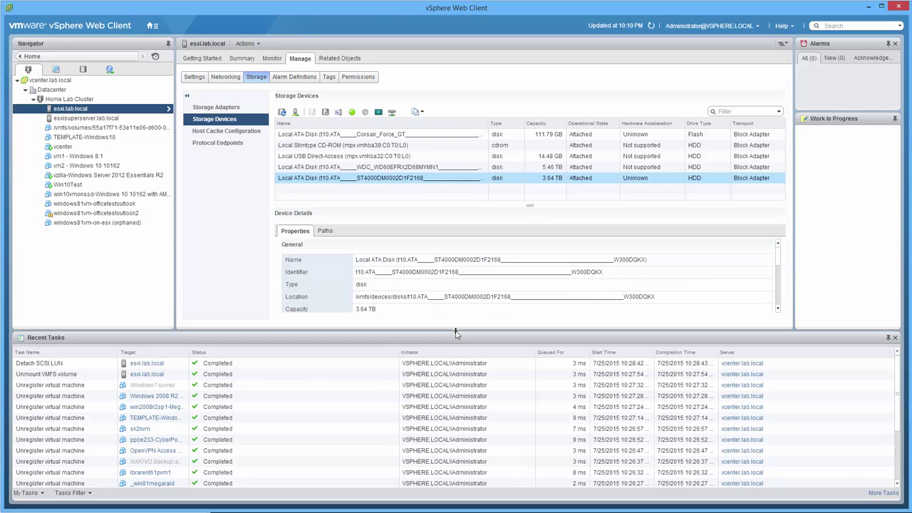
drag(456, 334, 455, 227)
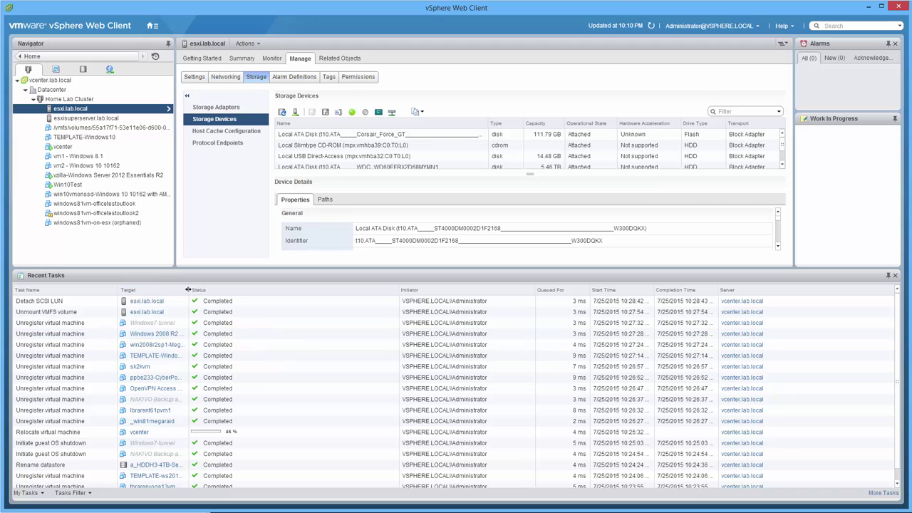
drag(188, 289, 282, 290)
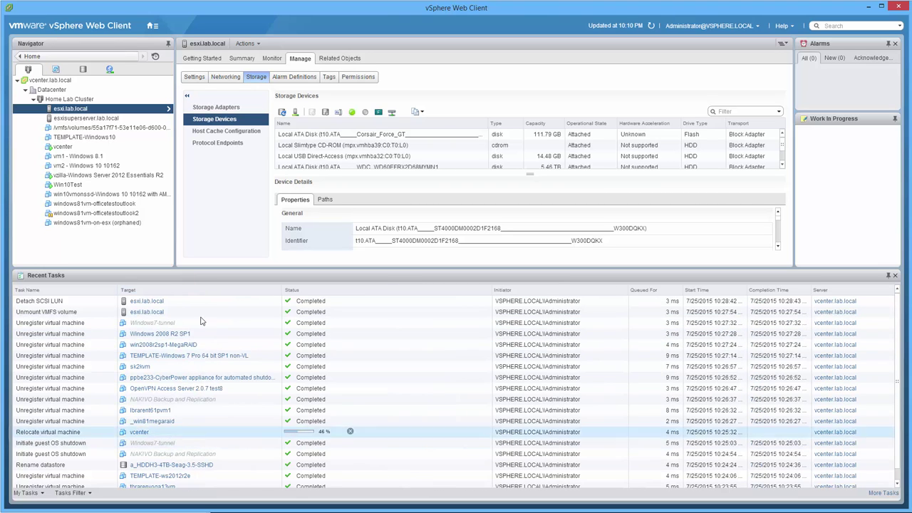
click(651, 26)
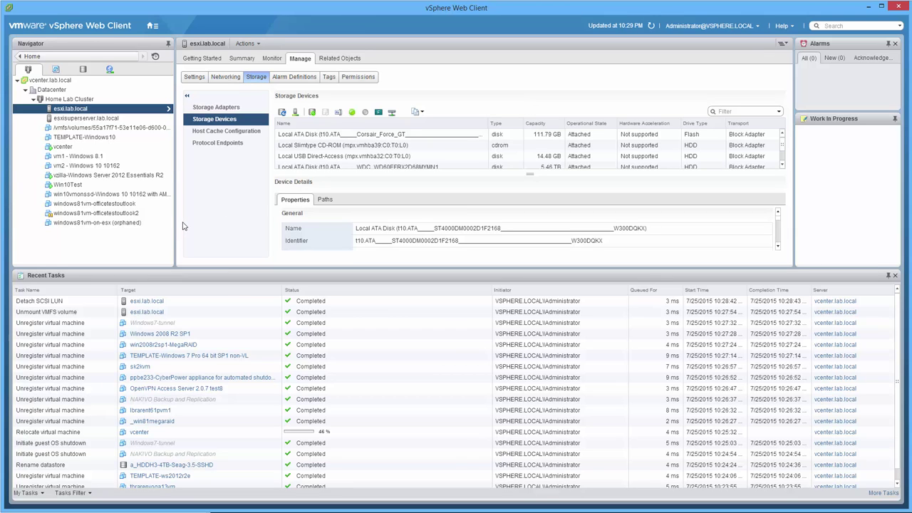
mouse_move(361, 268)
mouse_down()
mouse_move(362, 359)
mouse_move(359, 270)
mouse_up()
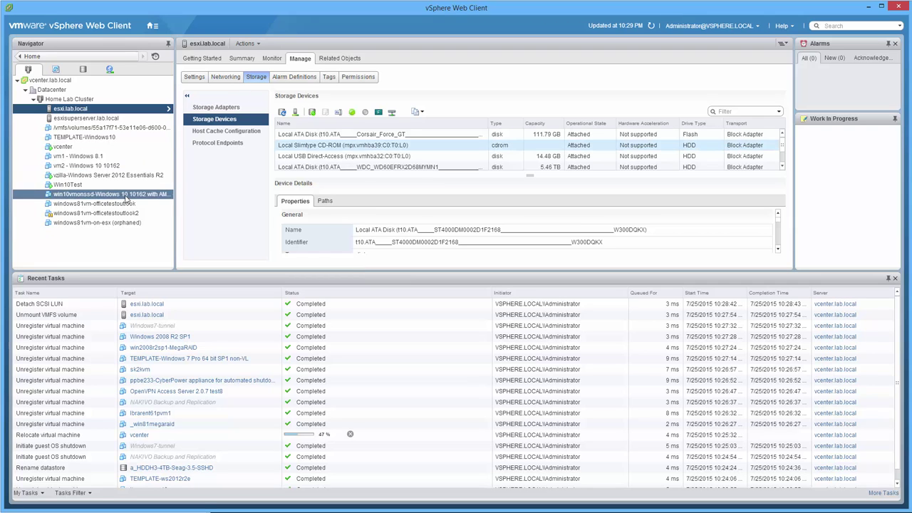
drag(175, 186, 233, 187)
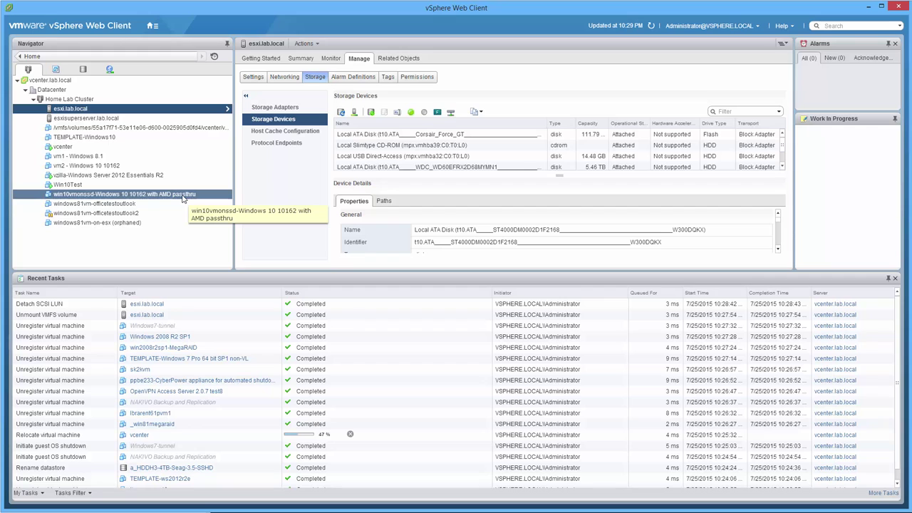
Edit win10vmonssd's hardware settings to 32 GB of memory and 6 CPUs and apply them
click(183, 195)
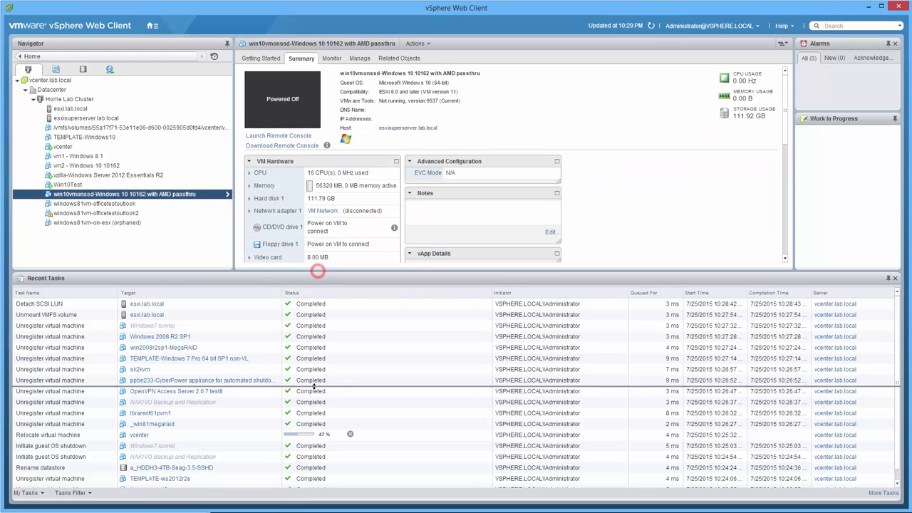
drag(313, 386, 314, 387)
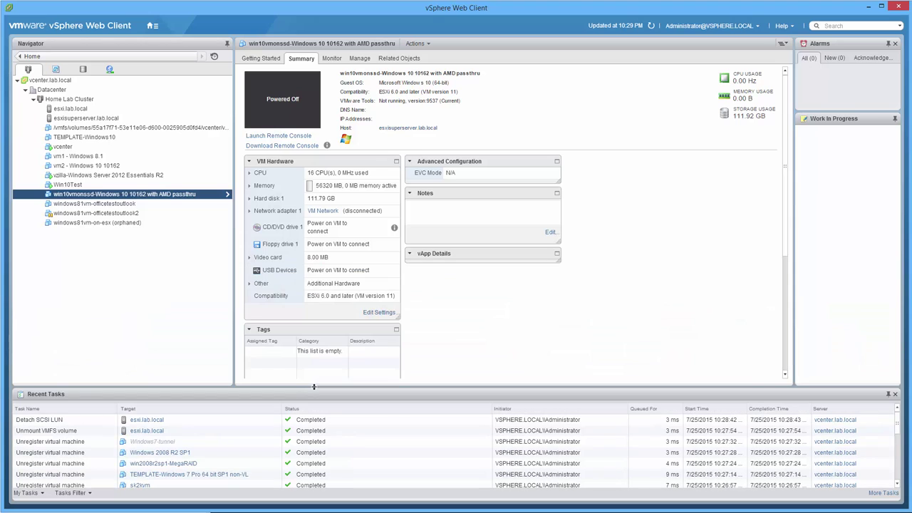
click(377, 314)
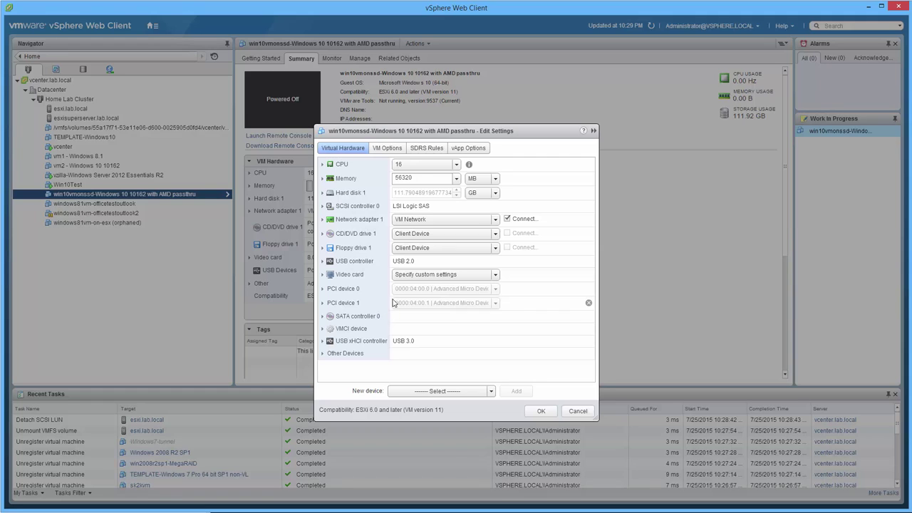
double_click(418, 178)
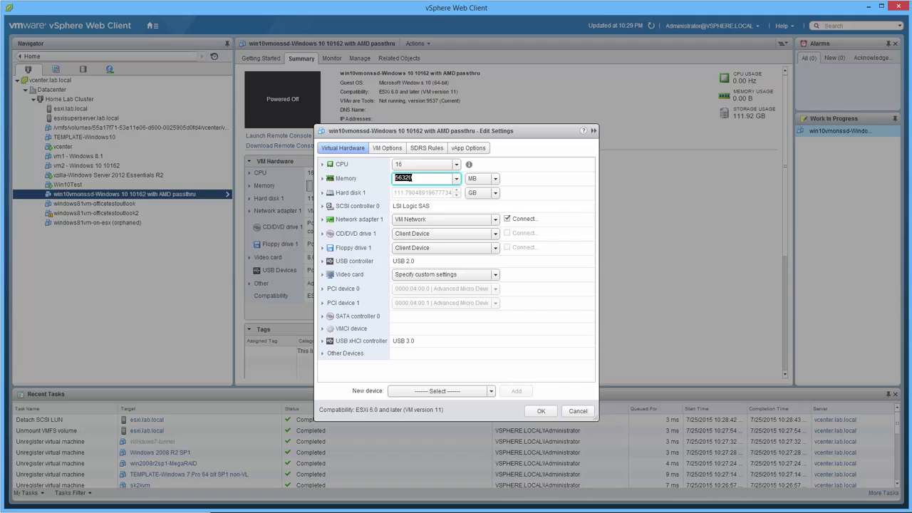
text(32000)
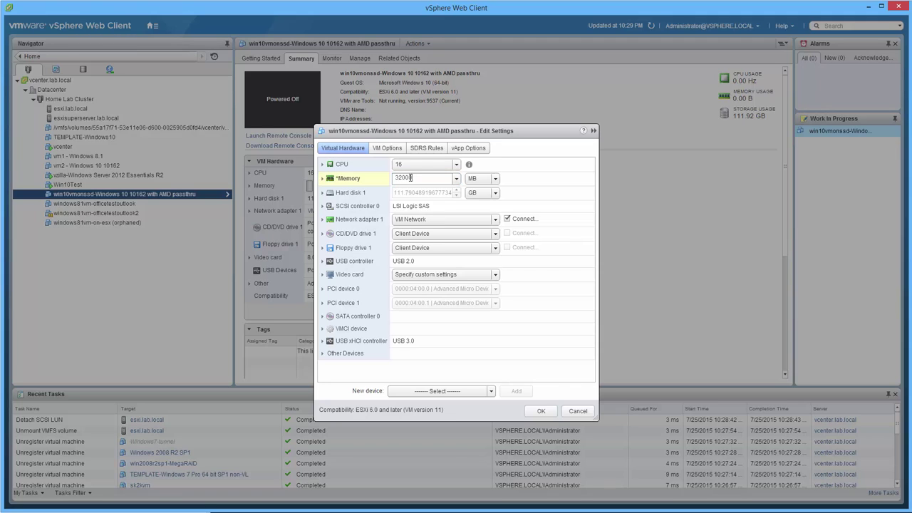
click(481, 178)
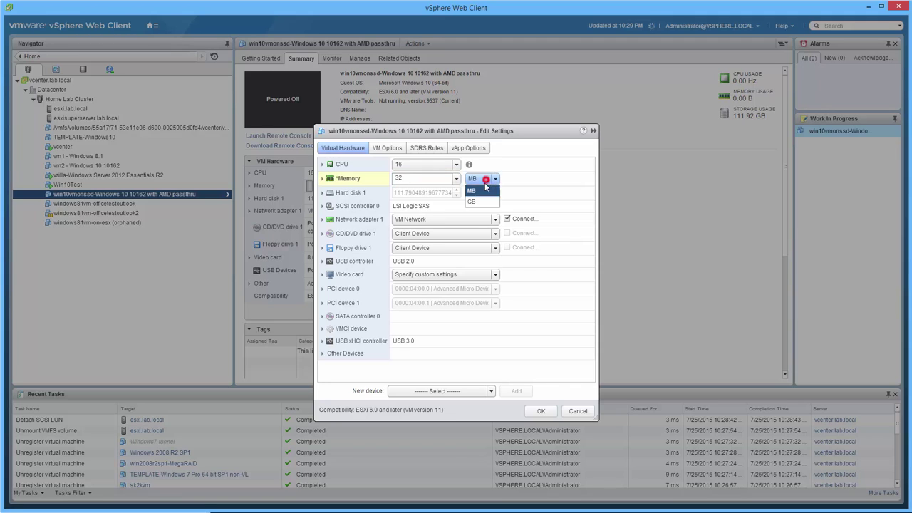
click(476, 200)
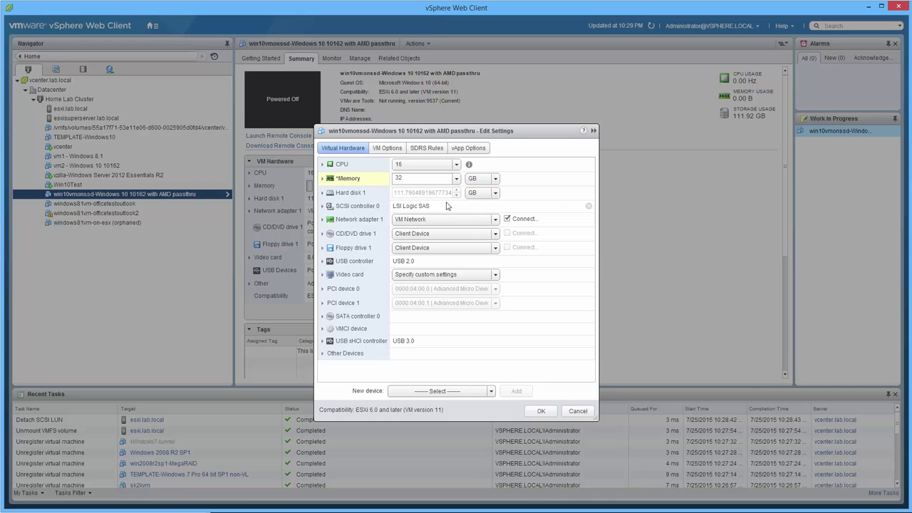
click(456, 164)
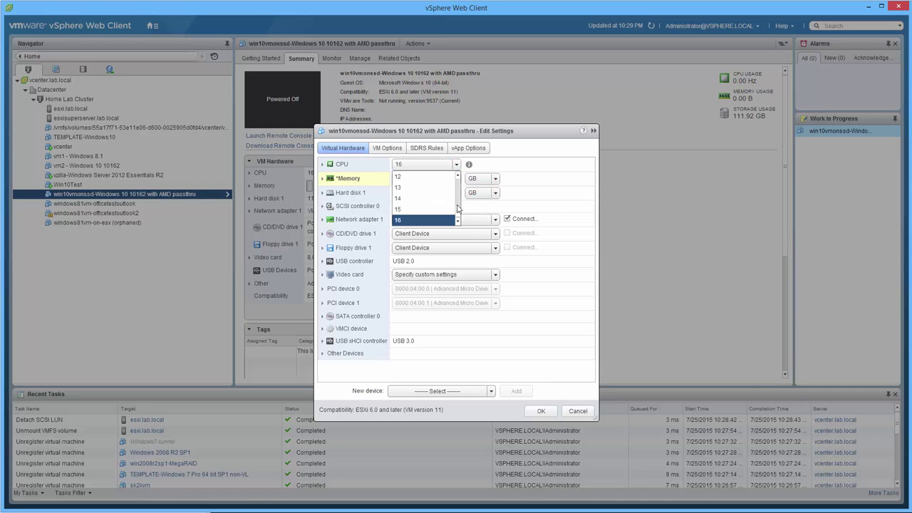
drag(458, 209, 457, 191)
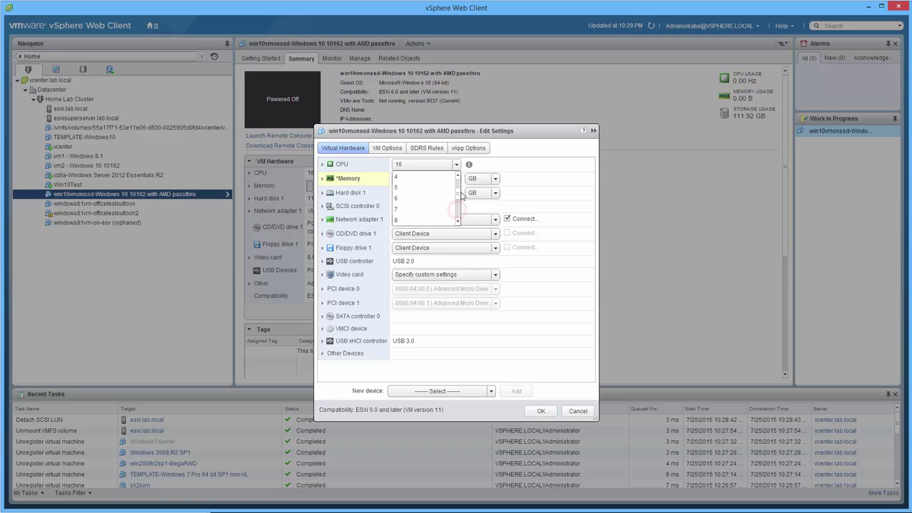
click(420, 198)
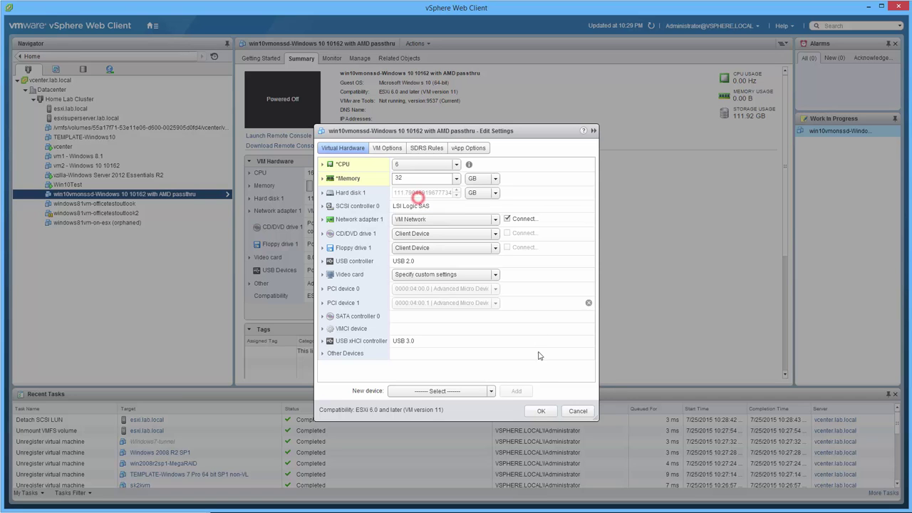
click(541, 413)
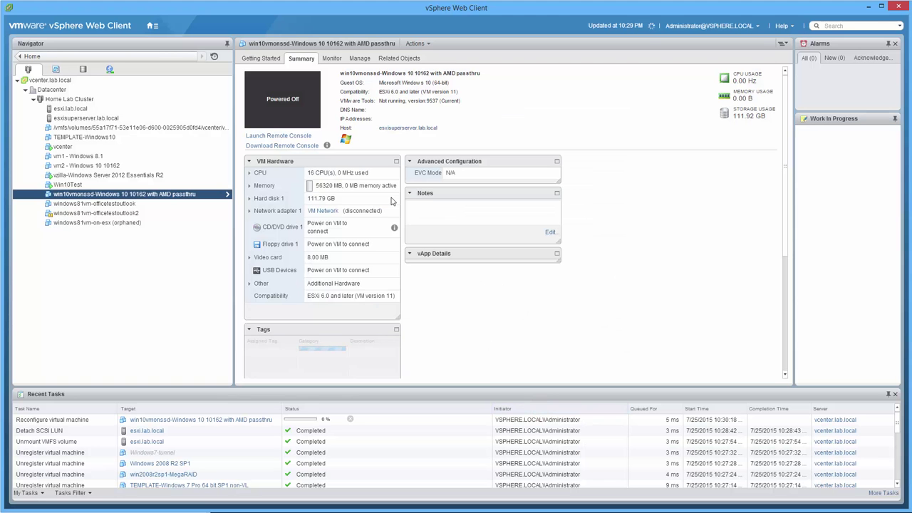
Power on win10vmonssd from its Navigator actions and watch the task complete in Recent Tasks
right_click(197, 196)
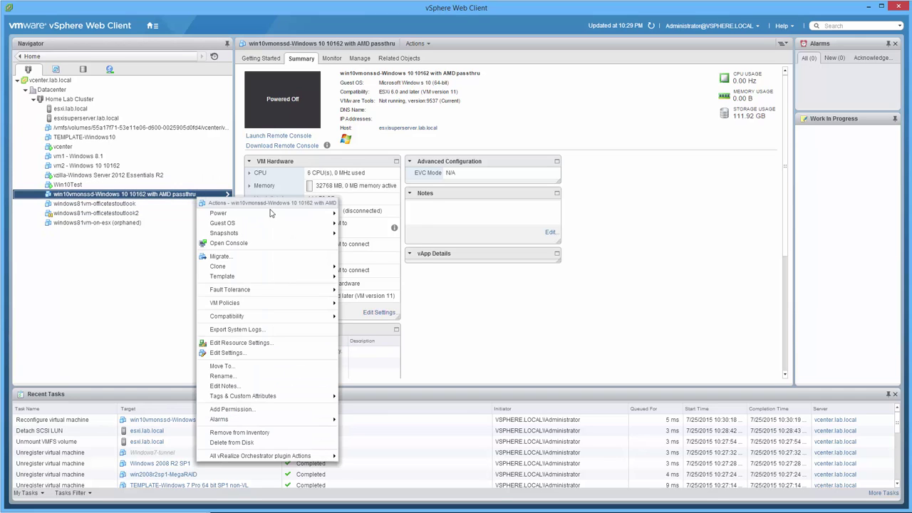
mouse_move(285, 213)
click(366, 214)
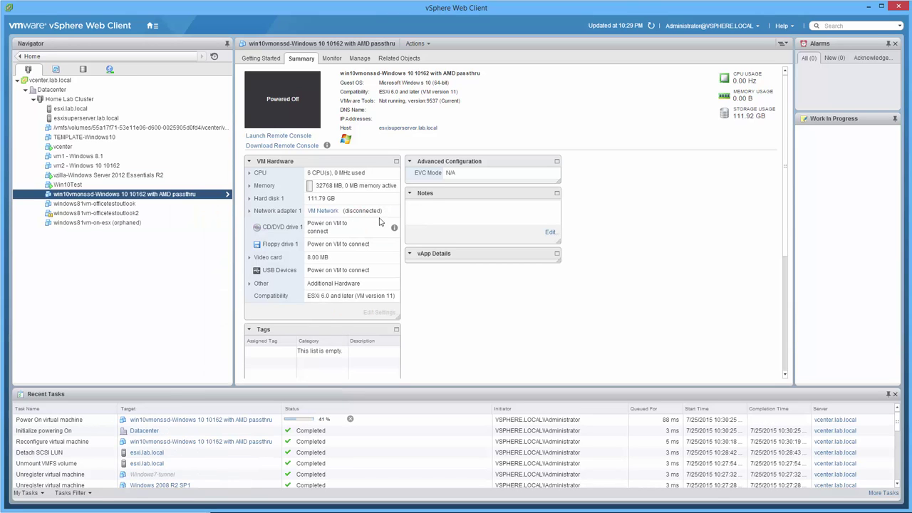
drag(443, 387, 465, 203)
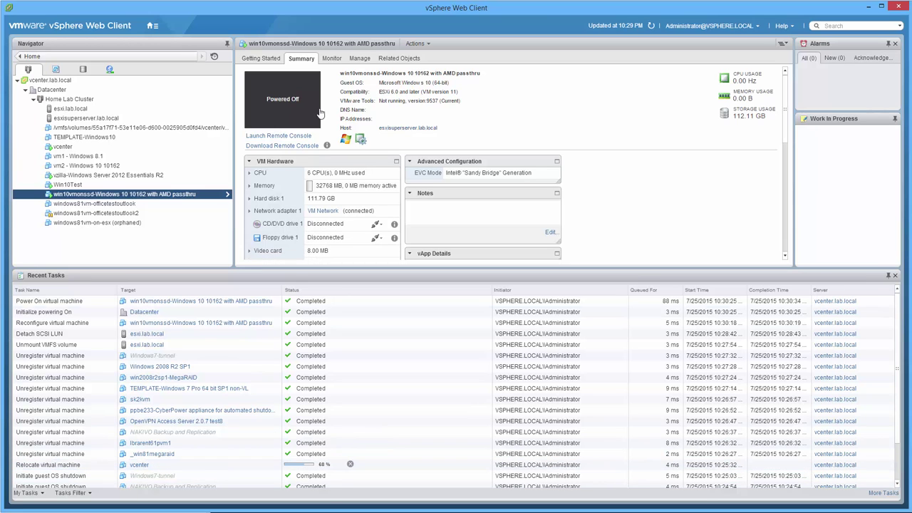
mouse_move(670, 492)
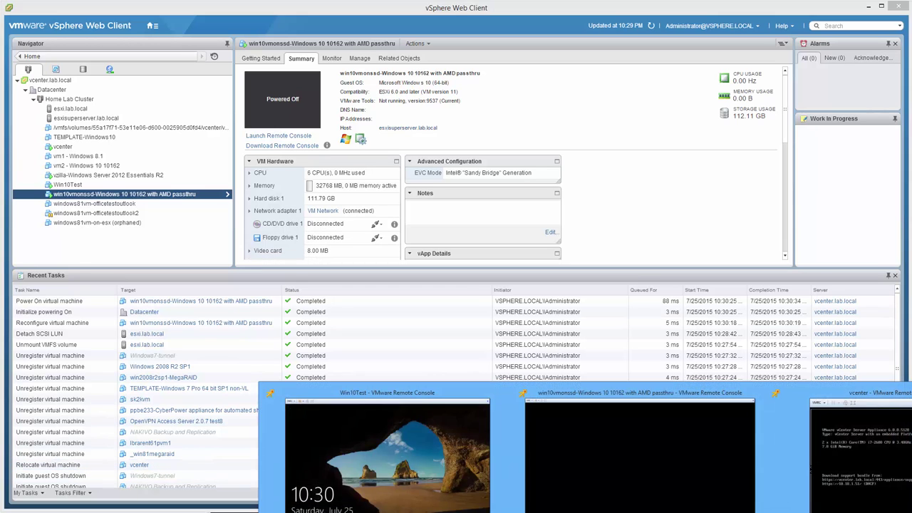
Bring the win10vmonssd remote console forward and reposition it while Windows boots to the lock screen
click(669, 492)
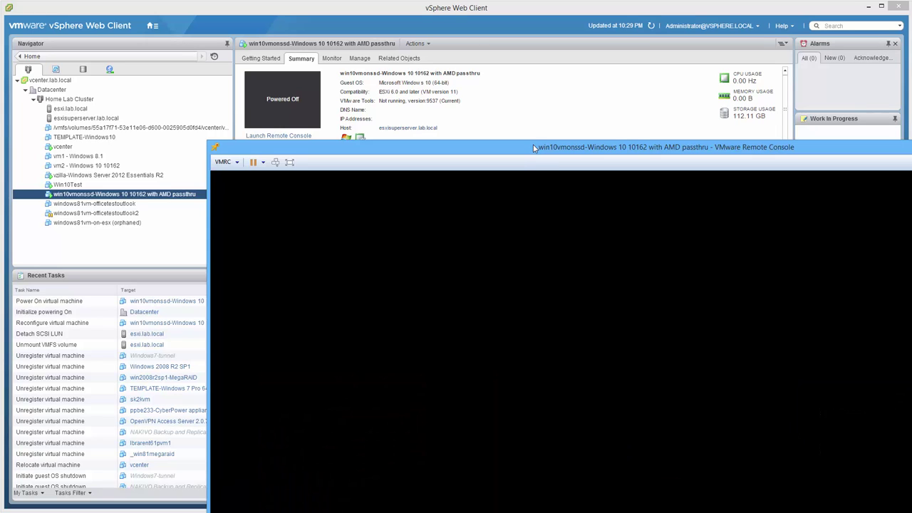
drag(533, 146, 489, 101)
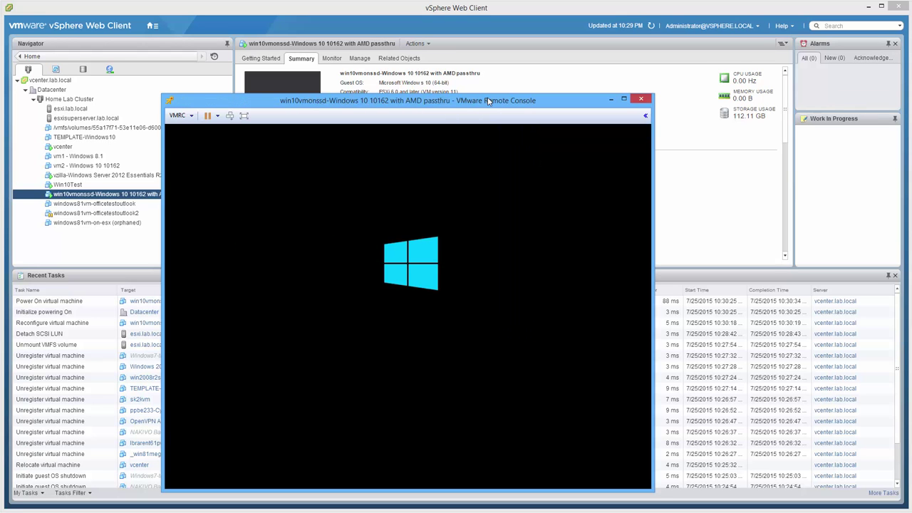
drag(489, 101, 747, 124)
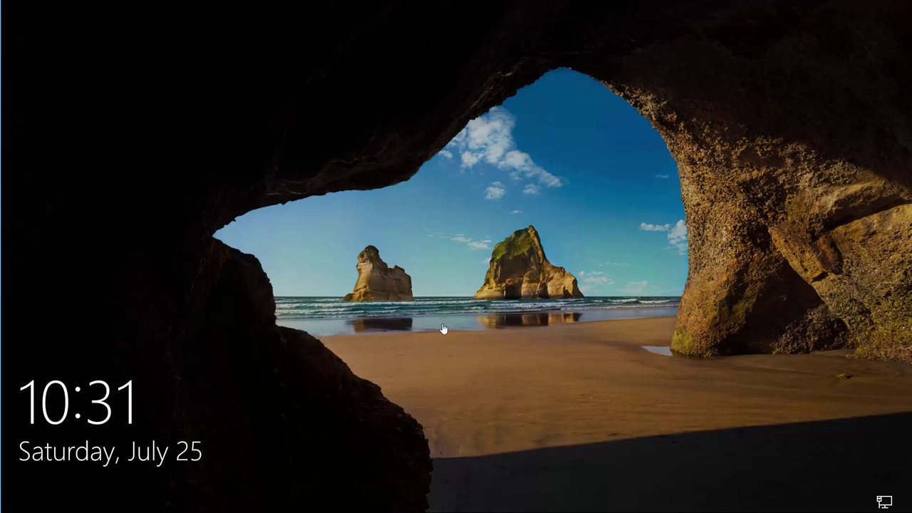
Sign in to the Windows 10 guest with the account password
click(443, 323)
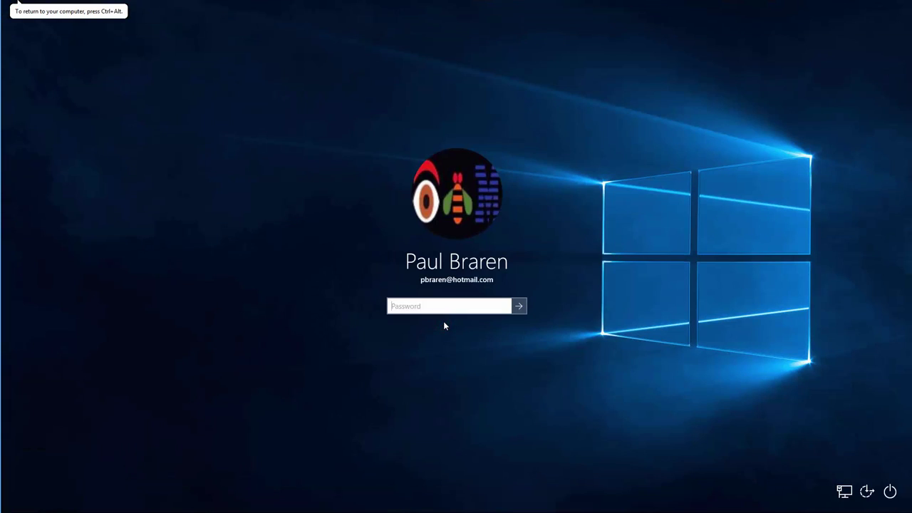
text(*********)
key(Return)
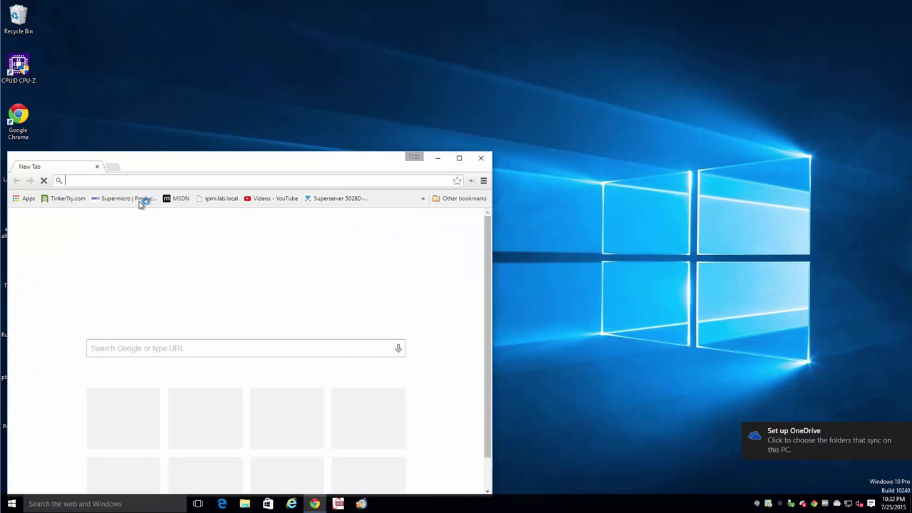
Load tinkertry.com from its bookmark, minimize Chrome, and launch ATTO Disk Benchmark with admin rights
click(71, 198)
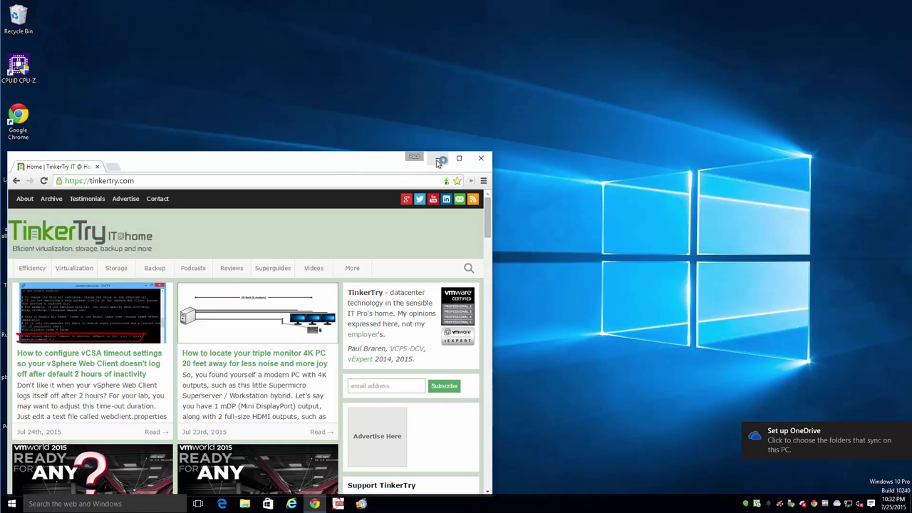
click(437, 158)
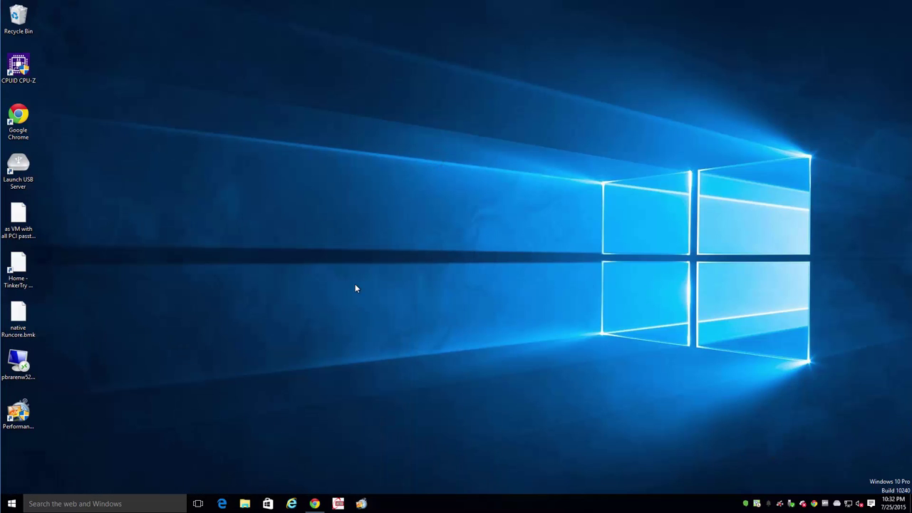
click(337, 504)
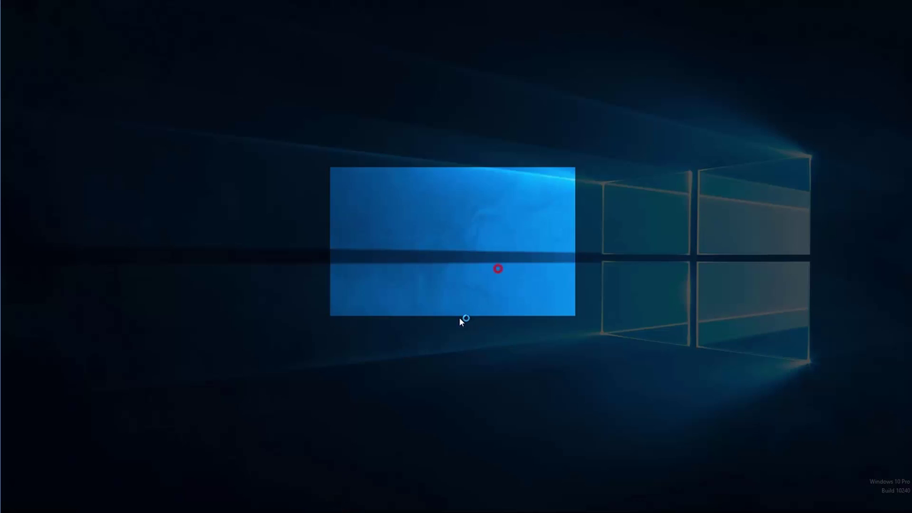
click(497, 268)
Search 'scre' from Start, open Change screen saver, and choose the 3D Text screen saver
right_click(249, 234)
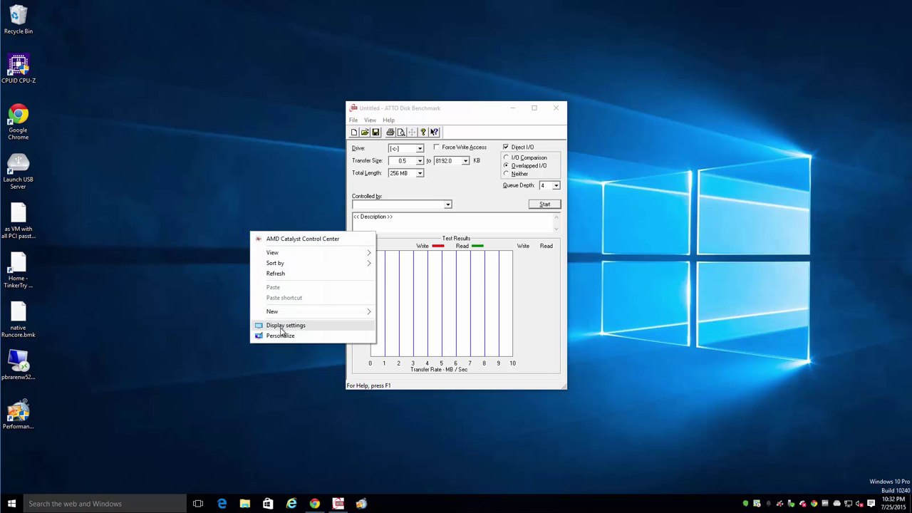
key(super)
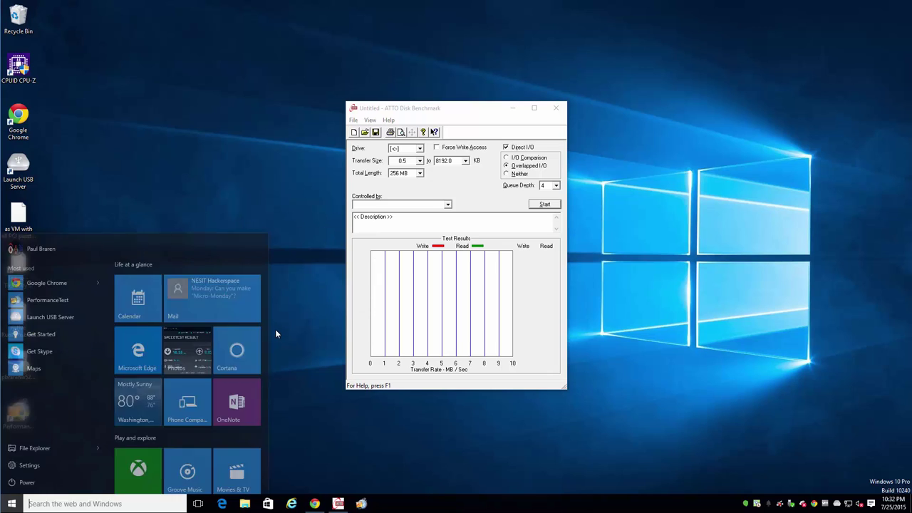
text(sc)
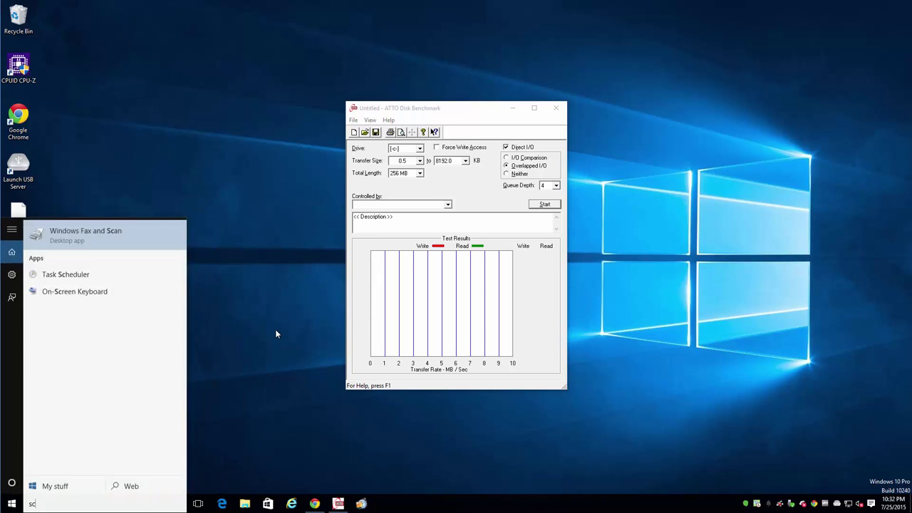
text(re)
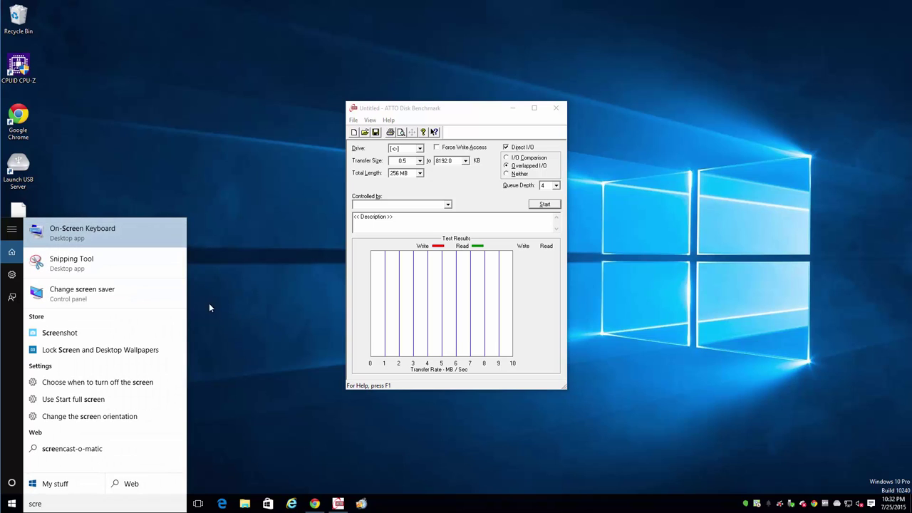
click(152, 298)
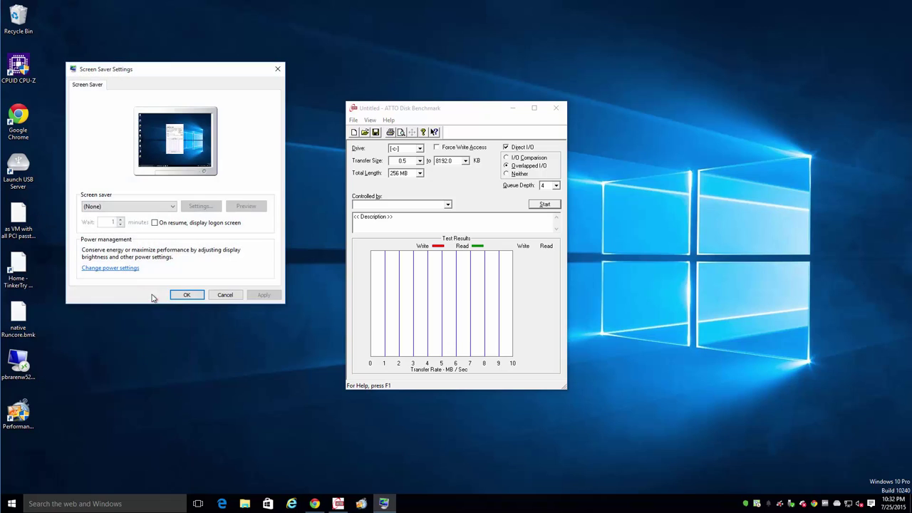
click(168, 206)
click(110, 223)
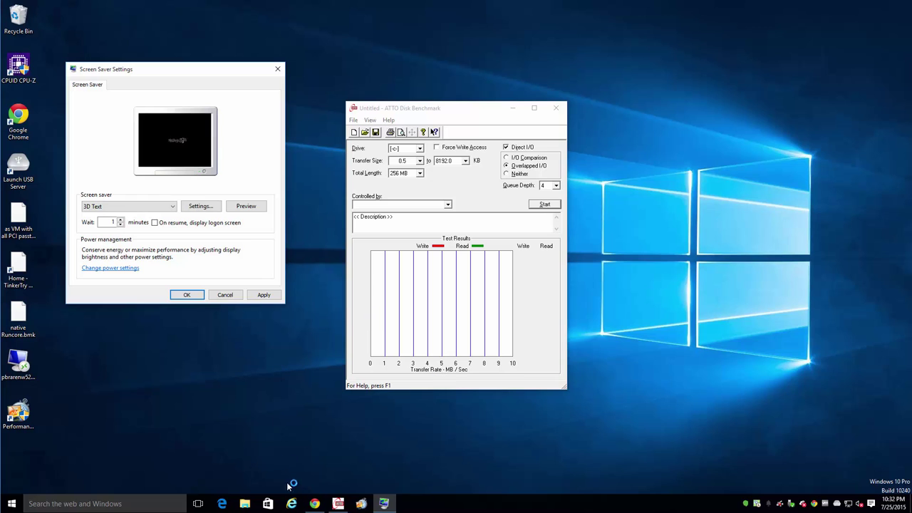
Launch PassMark PerformanceTest, set the screen saver to (None), and minimize ATTO Disk Benchmark
double_click(17, 413)
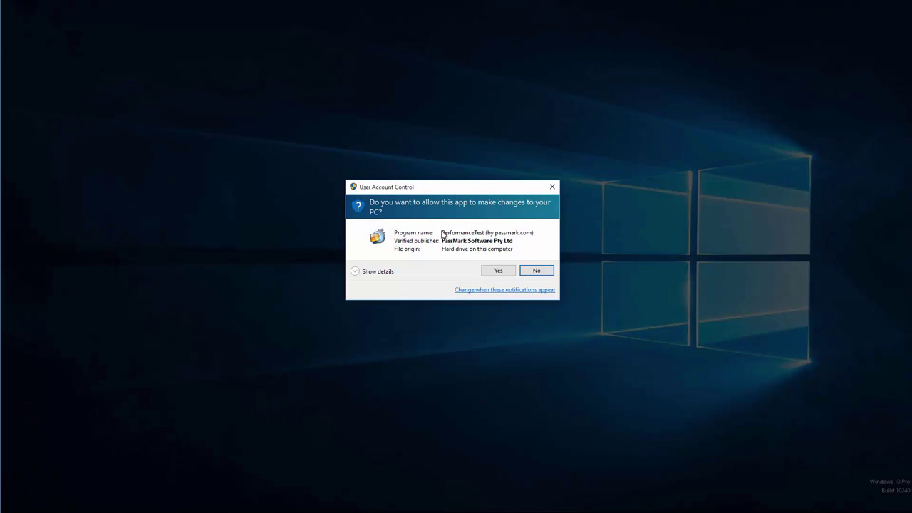
click(499, 273)
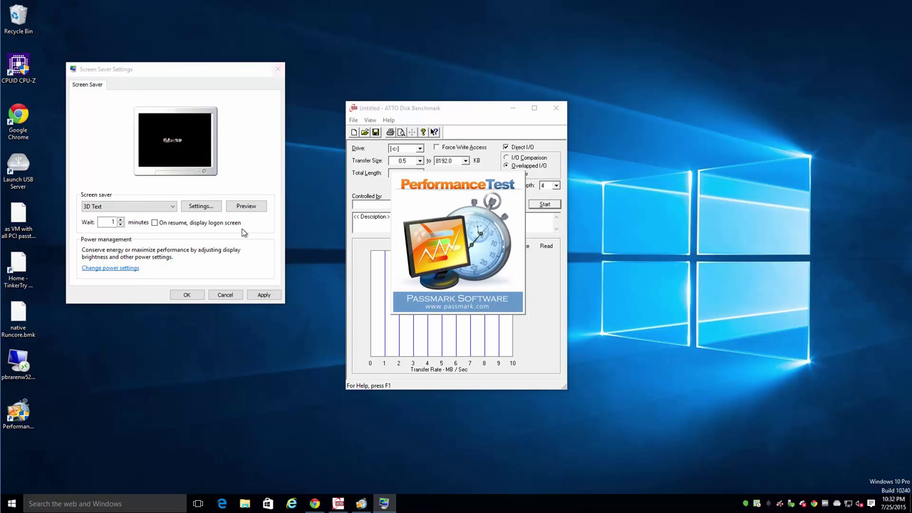
click(129, 210)
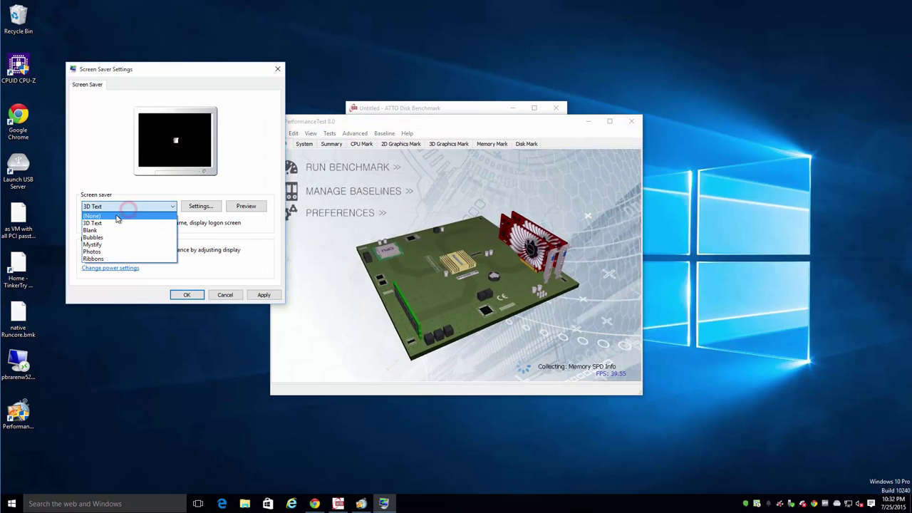
click(119, 210)
click(180, 294)
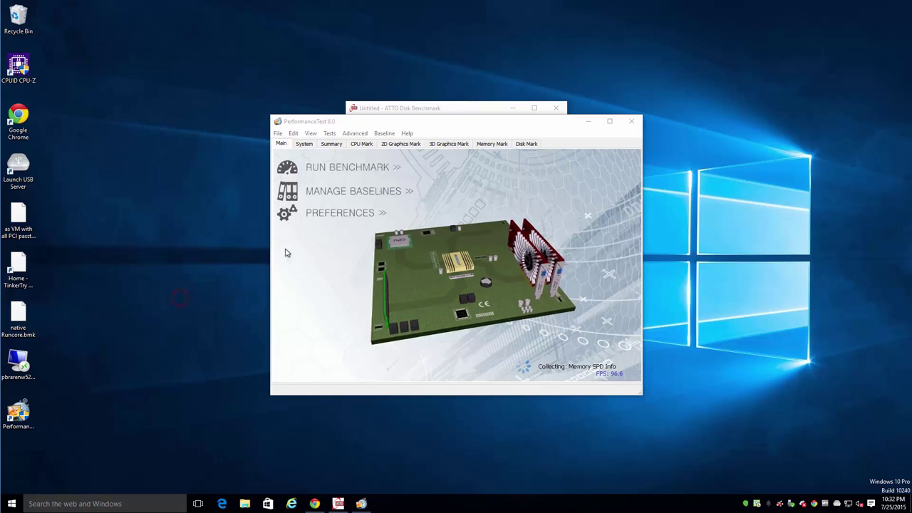
click(463, 108)
click(512, 107)
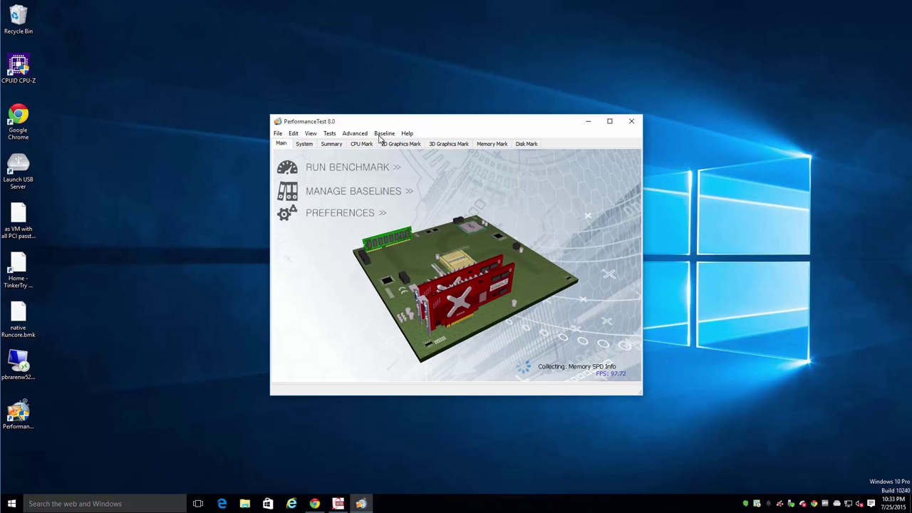
Start the DirectX 9 - Complex 3D test, dismiss the warning, and accept the process-count correction
click(354, 133)
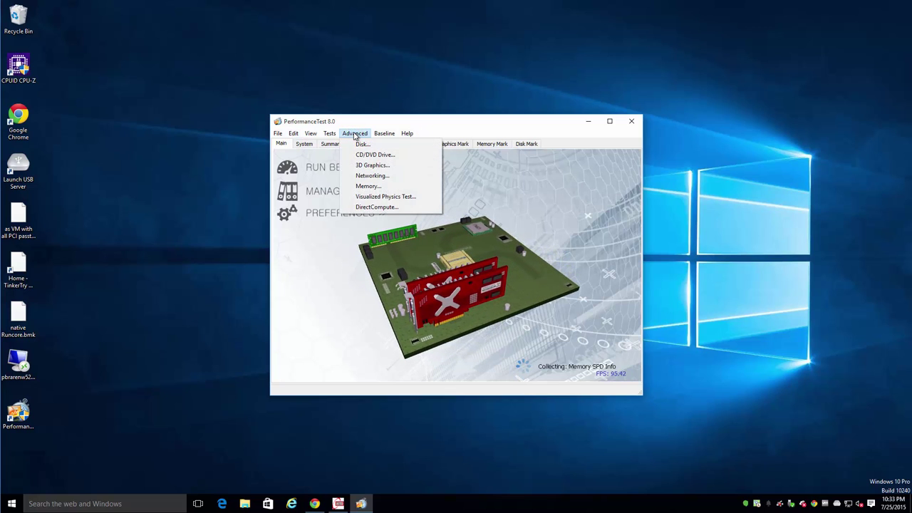
mouse_move(330, 133)
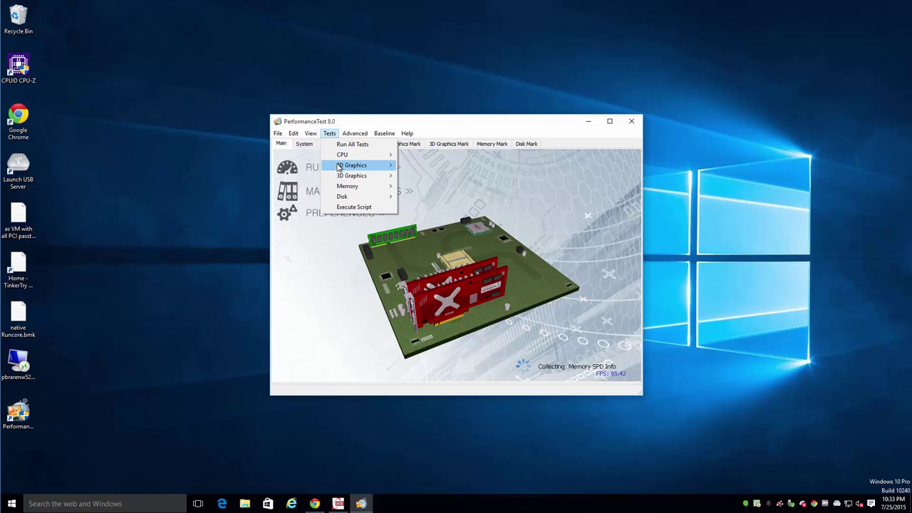
mouse_move(340, 178)
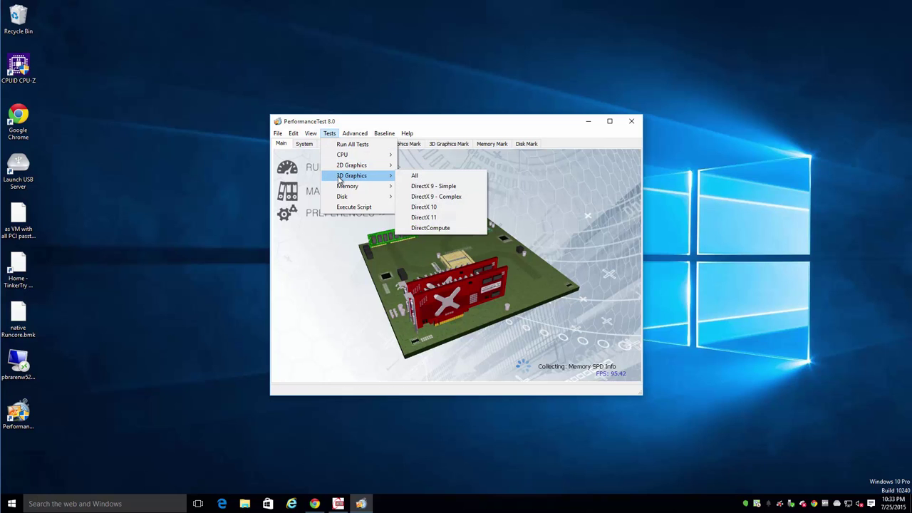
click(445, 198)
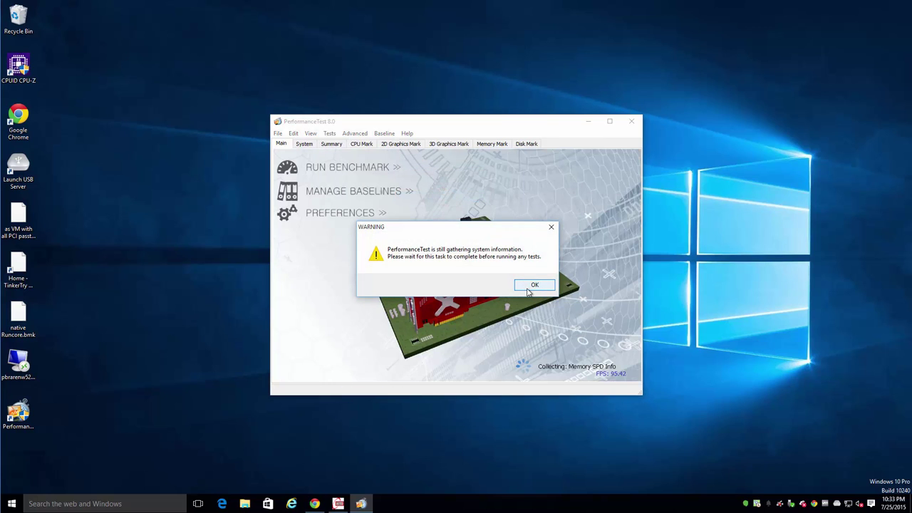
click(532, 289)
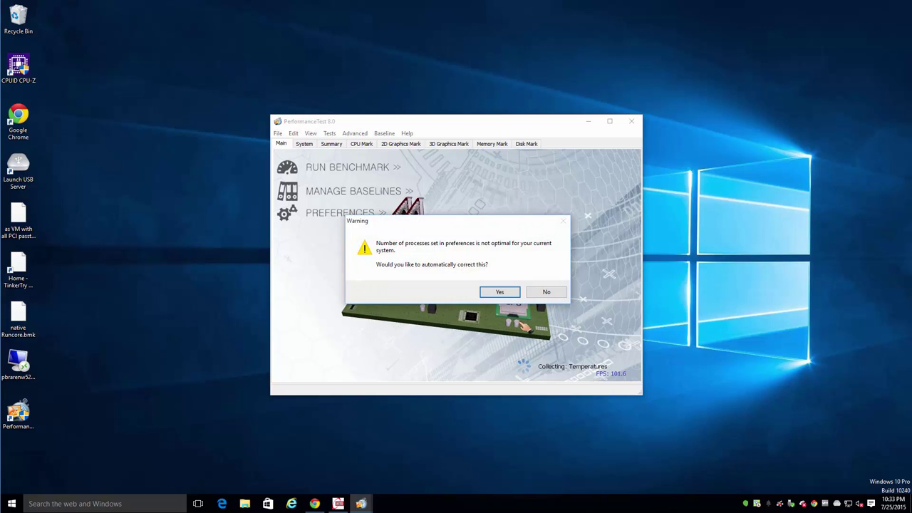
click(499, 292)
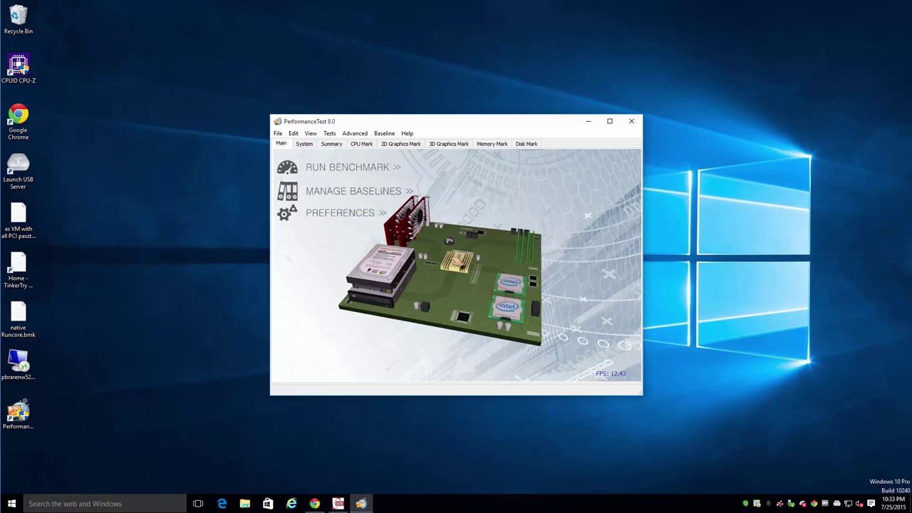
click(290, 134)
Accept PerformanceTest's Edit > Preferences unchanged
click(291, 133)
click(292, 133)
click(314, 164)
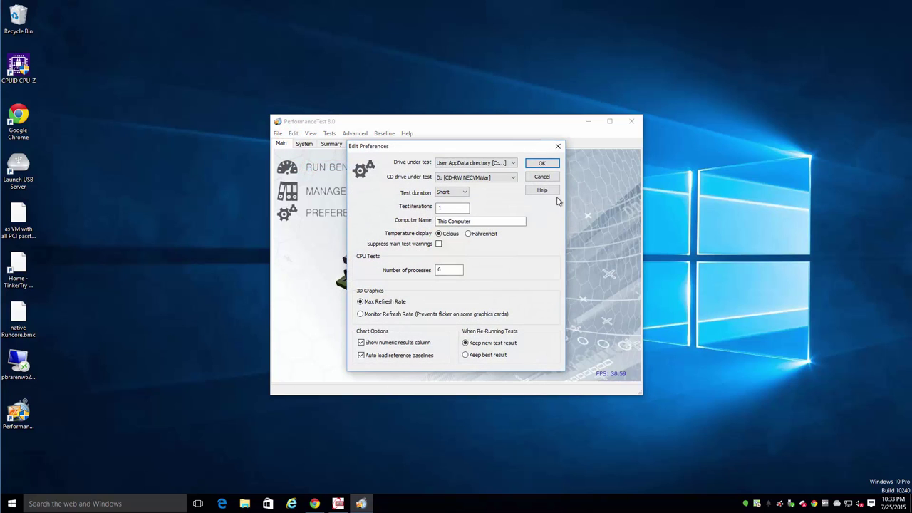
click(542, 163)
Run the DirectX 9 - Complex 3D graphics test, then close PerformanceTest
click(329, 134)
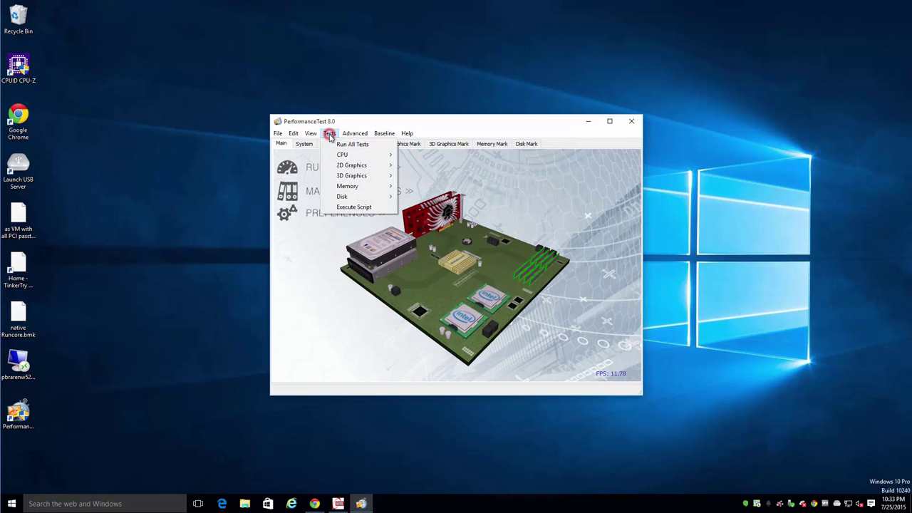
mouse_move(356, 175)
click(460, 200)
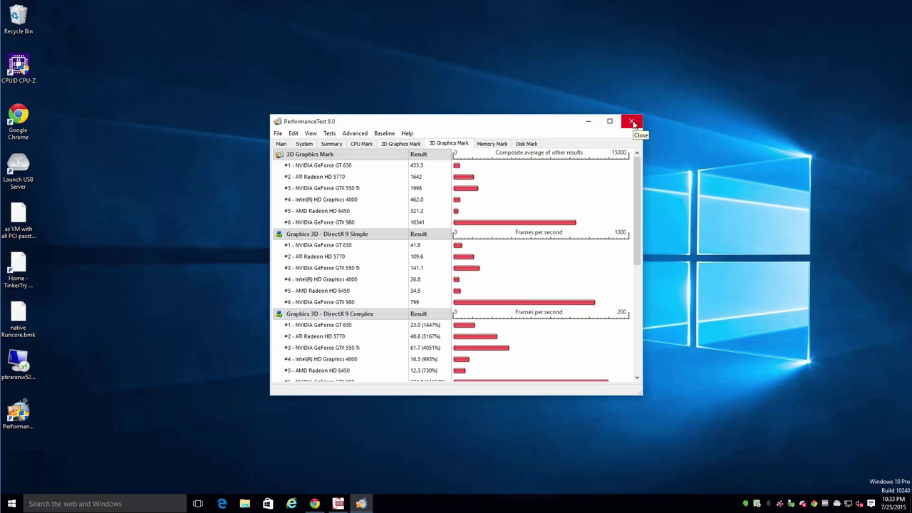
click(634, 124)
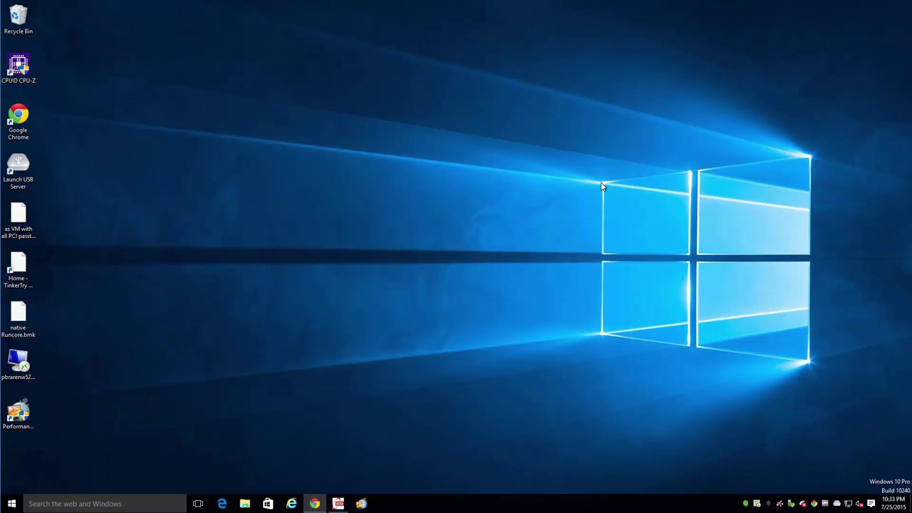
click(327, 271)
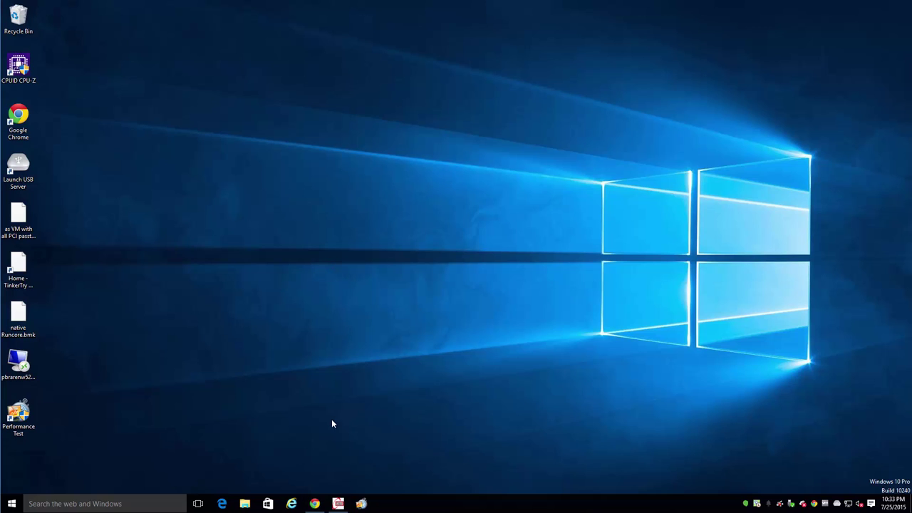
Reboot host esxisuperserver.lab.local with the reason 'show off Windows 10 booted natively!'
click(314, 503)
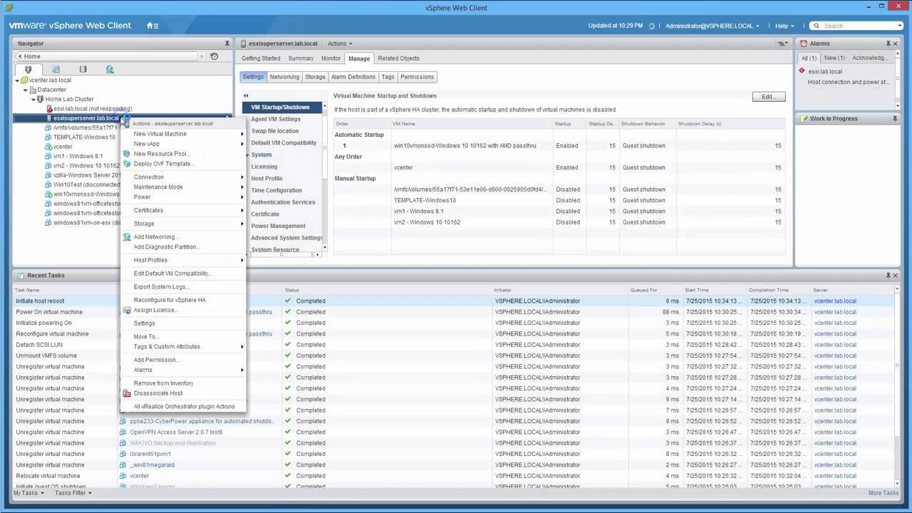
right_click(123, 119)
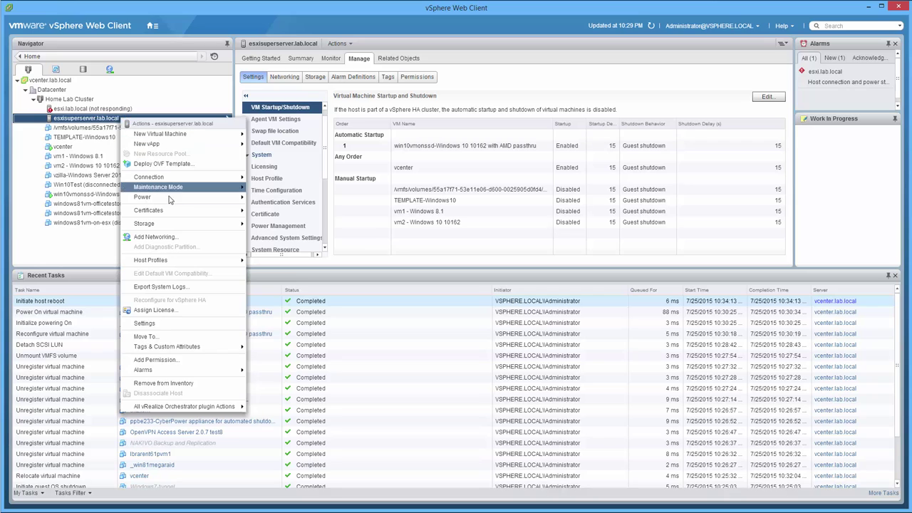
mouse_move(171, 197)
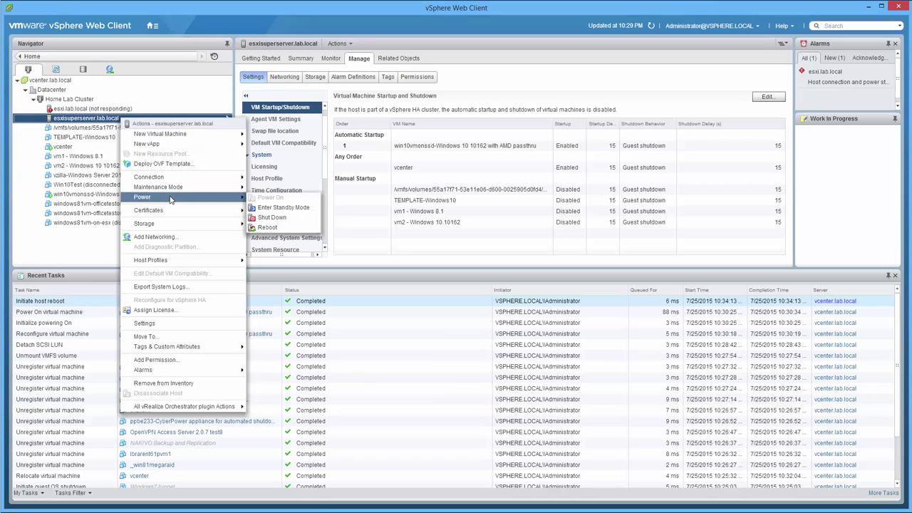
click(290, 226)
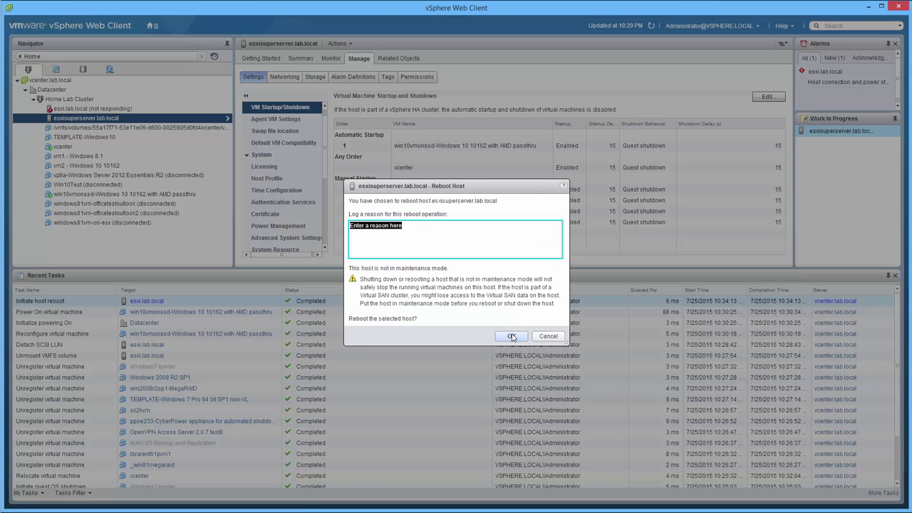
text(show off W)
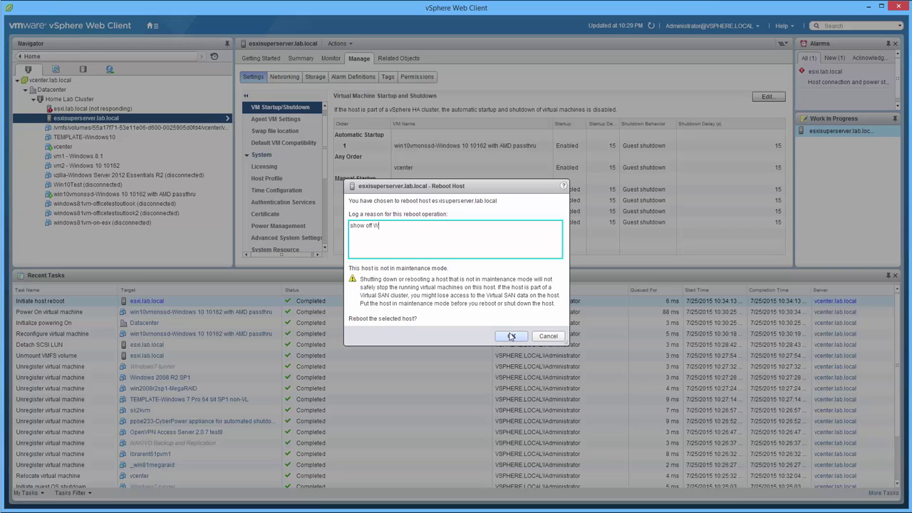
text(indows 10 booted natively!)
click(511, 336)
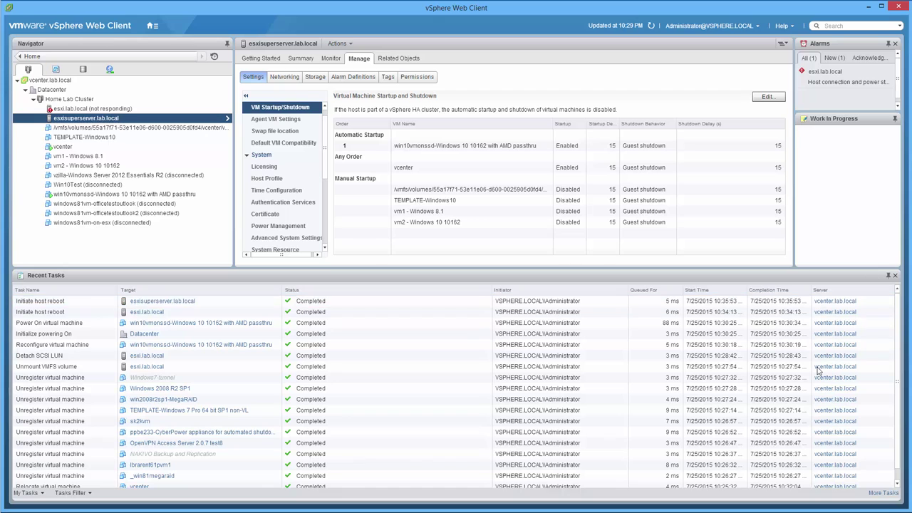
Bring up the win10vmonssd remote console, move it aside, and dismiss the Restoring Network Connections error
mouse_move(641, 502)
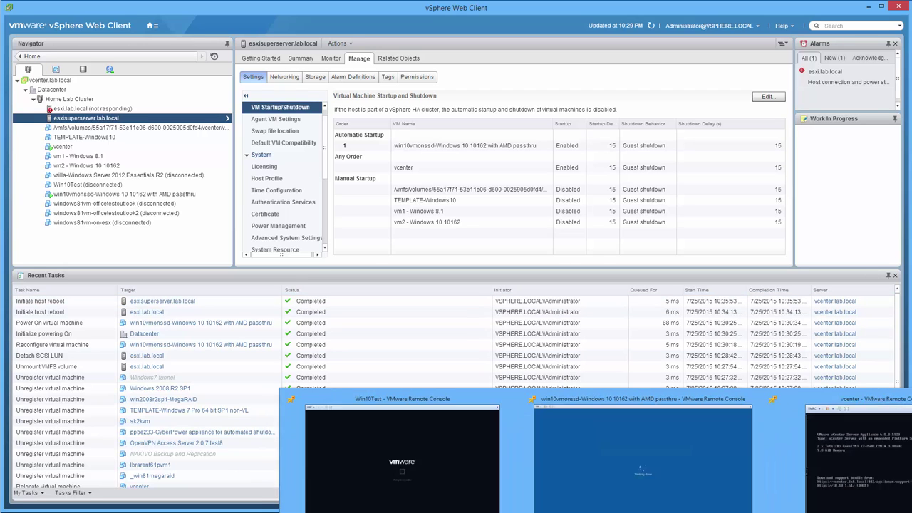
click(672, 490)
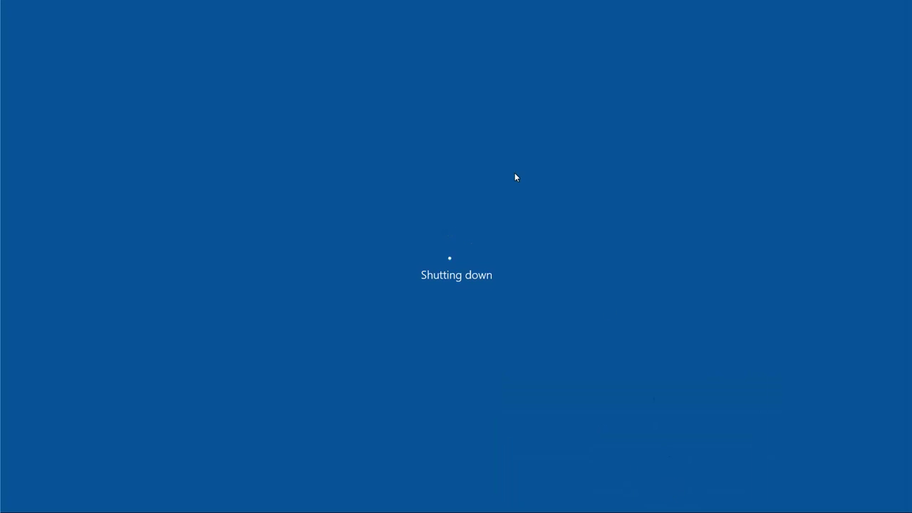
drag(502, 10, 712, 482)
click(707, 475)
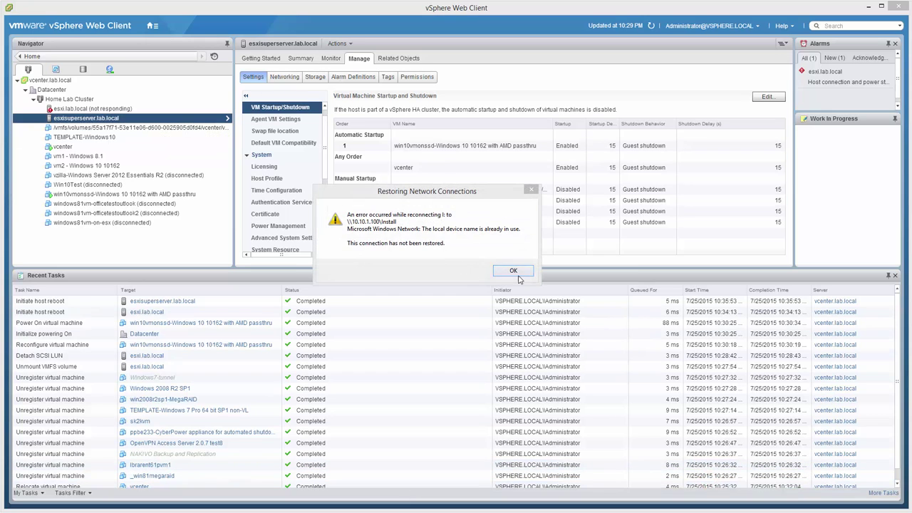
click(516, 273)
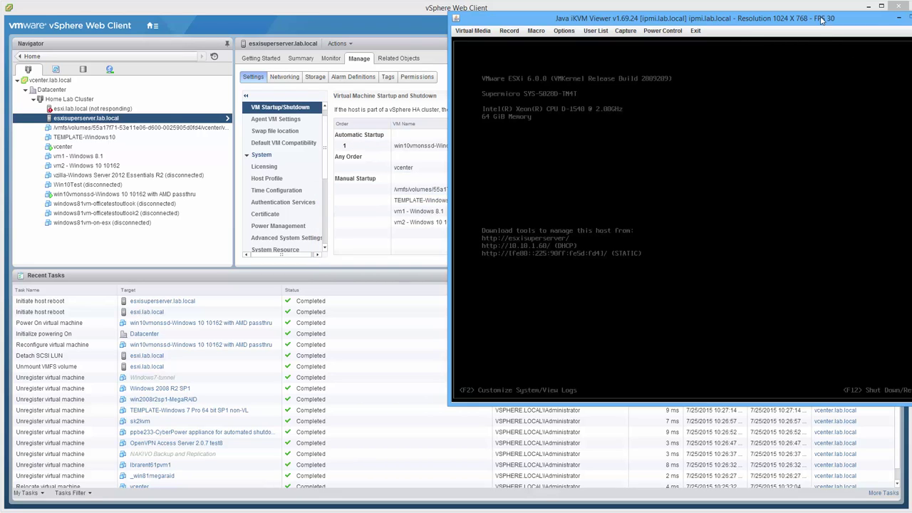
Close the vSphere Web Client and move the iKVM Viewer window to the upper-left corner
drag(821, 19, 790, 7)
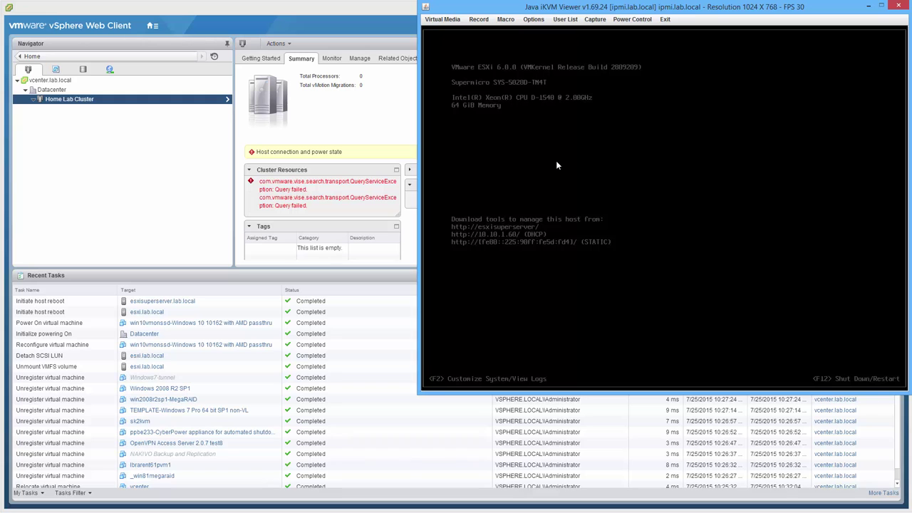
click(342, 9)
click(896, 7)
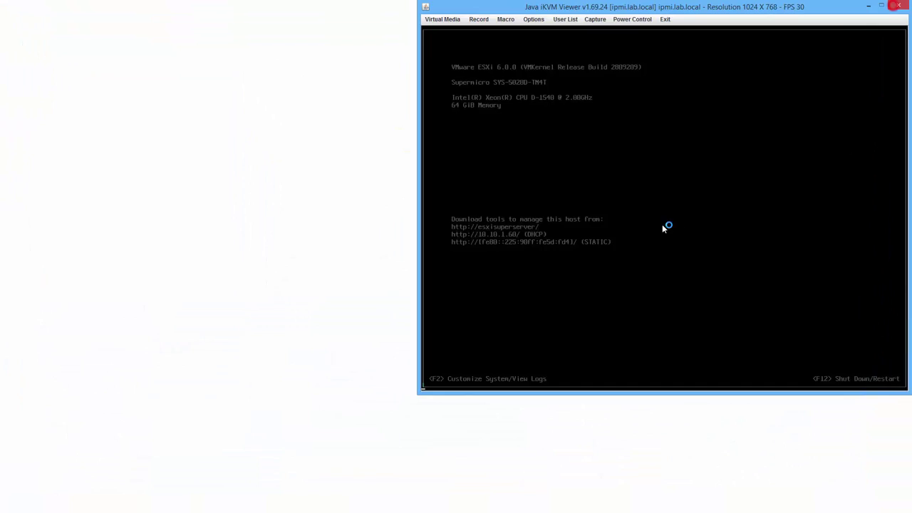
drag(773, 8, 356, 7)
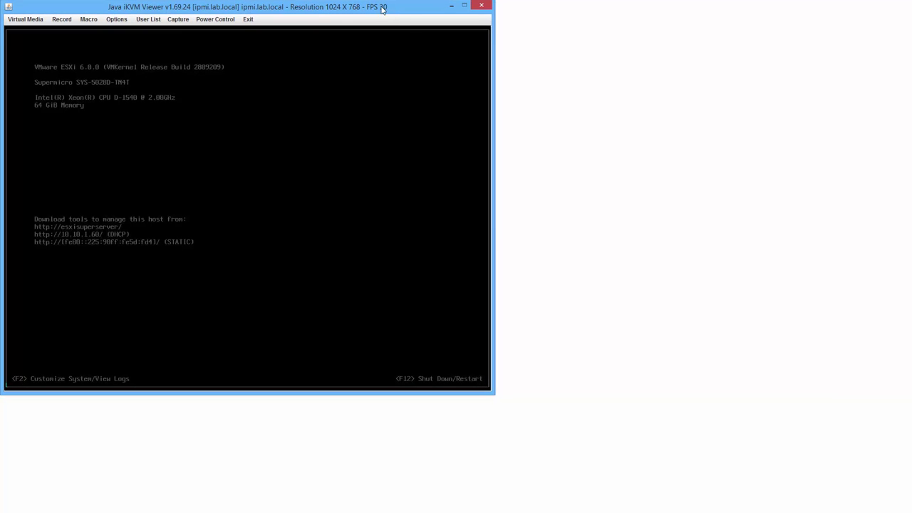
Set the iKVM Viewer display preferences to High image quality with Enhanced Text Mode compression
click(116, 19)
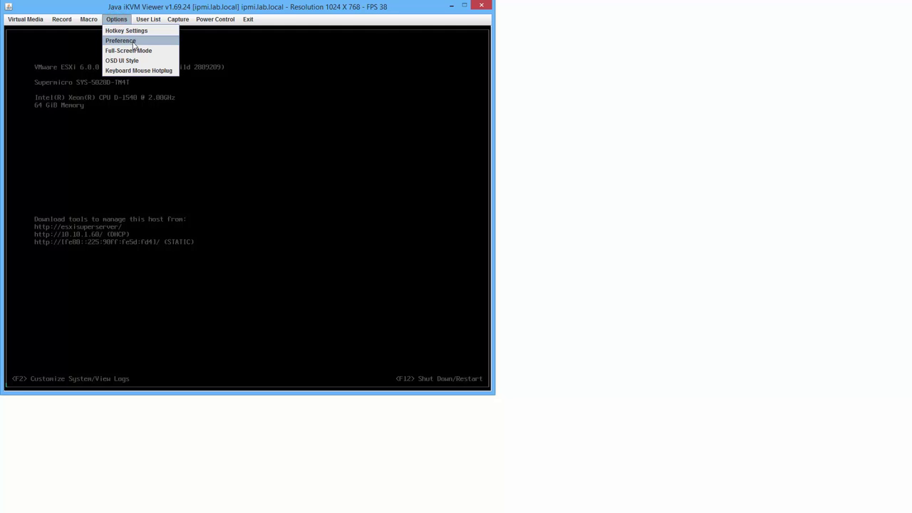
click(132, 40)
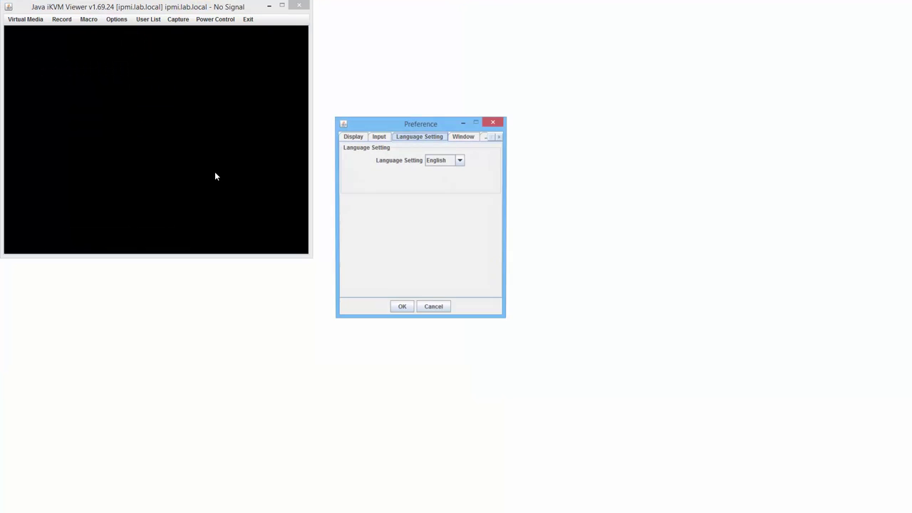
click(354, 135)
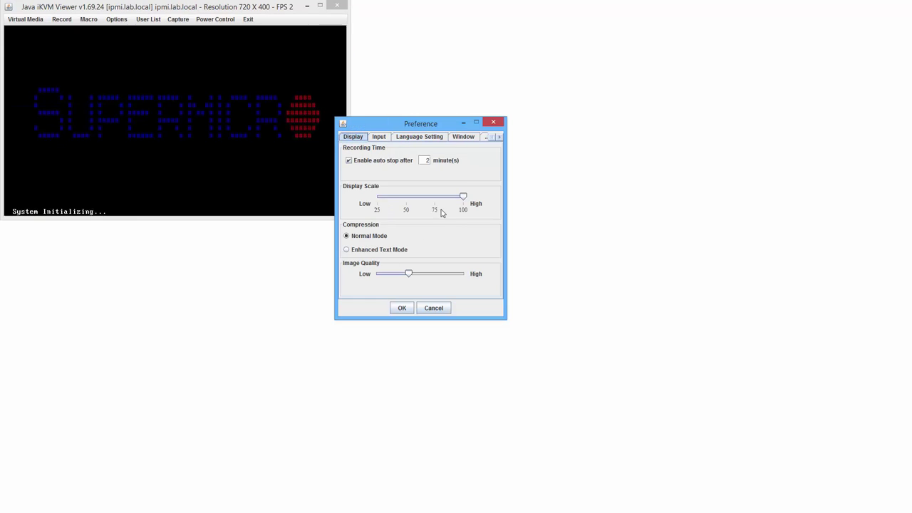
drag(408, 275, 502, 275)
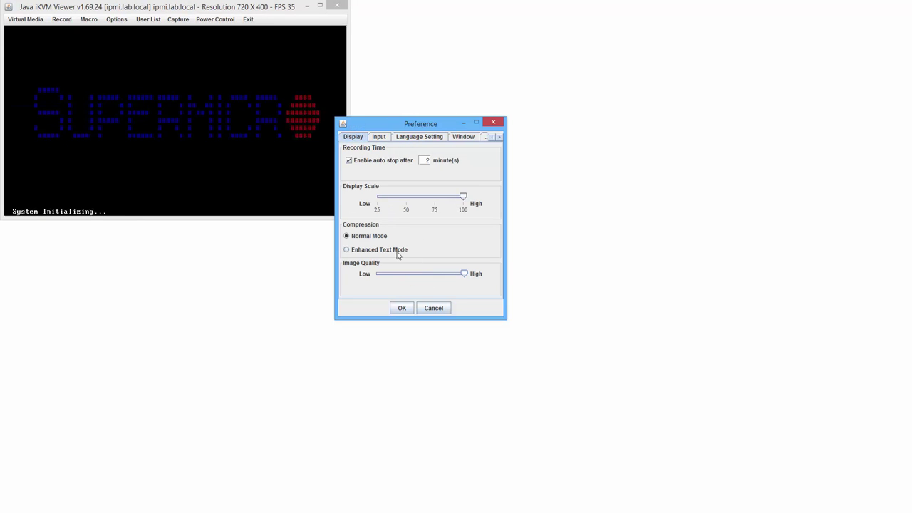
click(396, 250)
click(402, 307)
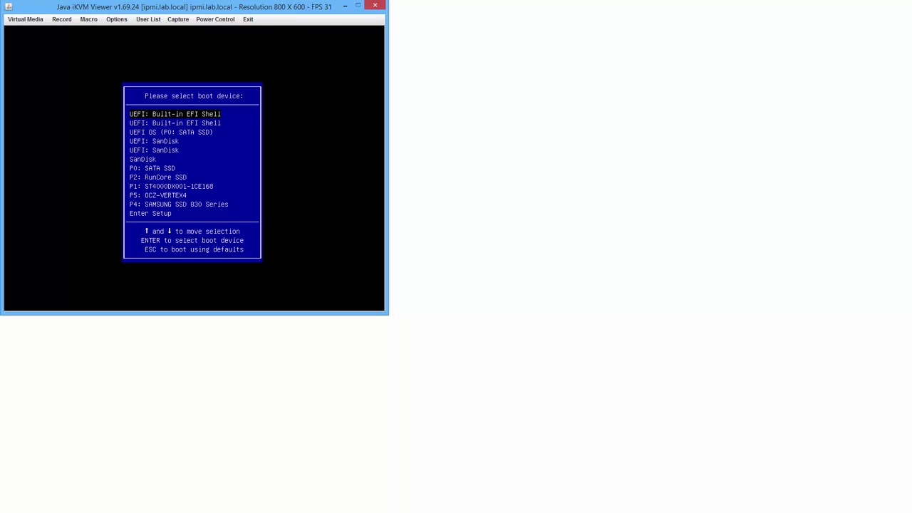
Move through the boot device menu to select the P0: SATA SSD entry
key(Up)
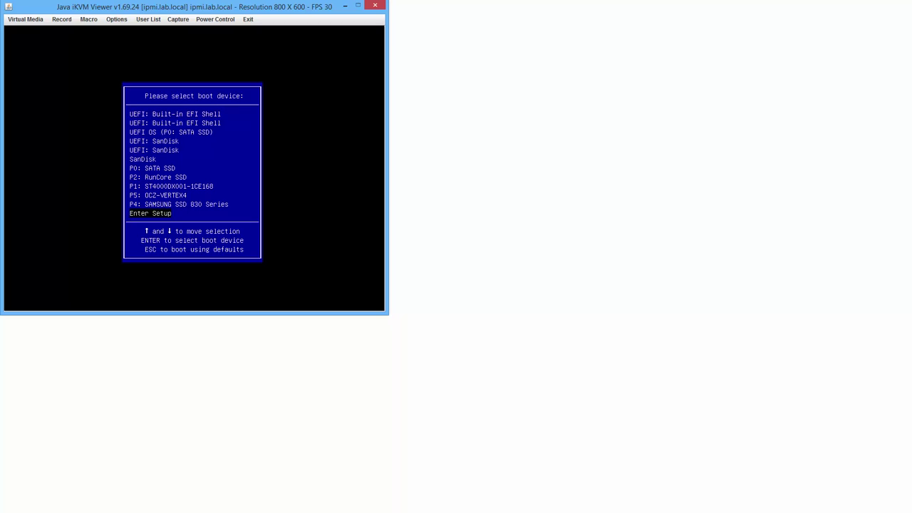
key(Up)
key(Up)
key(Up)
key(Up)
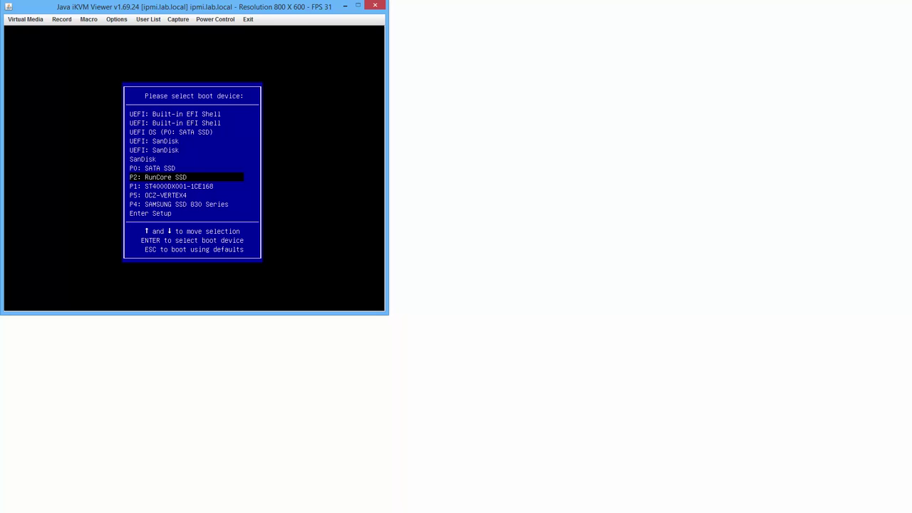
key(Up)
key(Up)
key(Up)
key(Up)
key(Up)
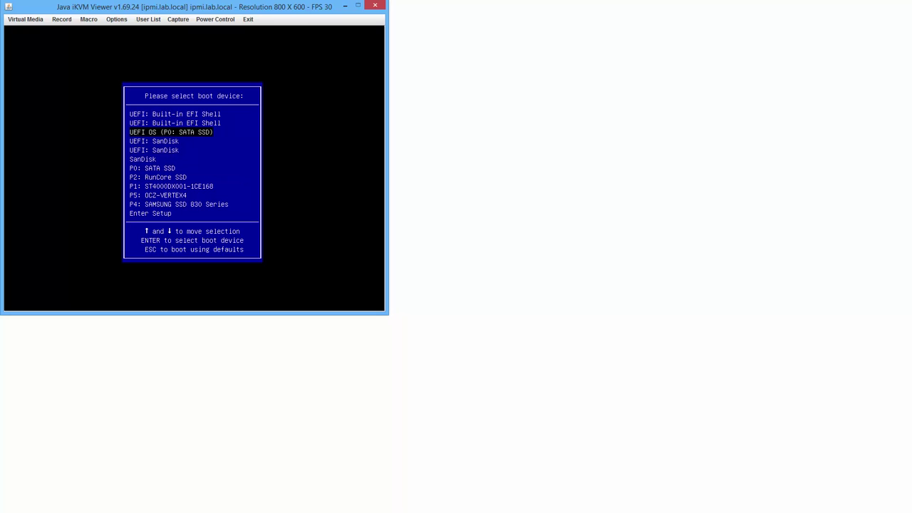
key(Down)
key(Down)
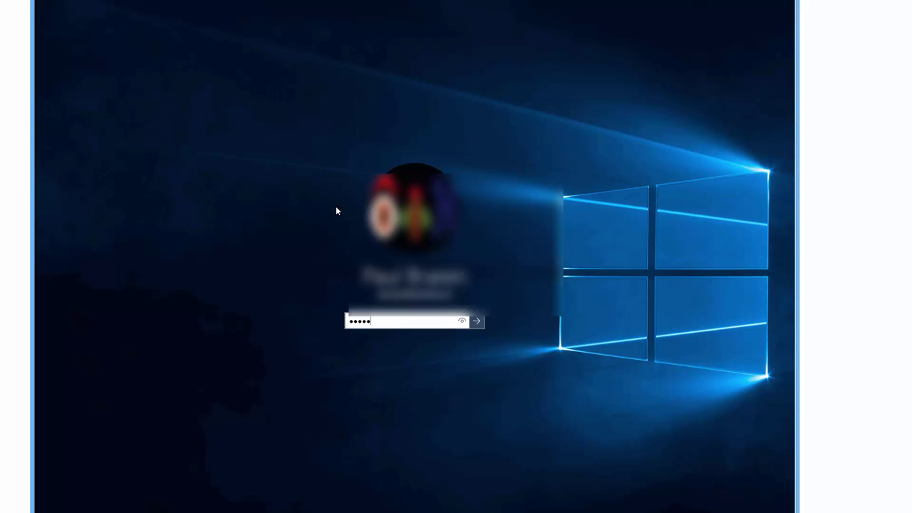
Sign in to Windows 10 and set the display resolution to 1280 × 1024, keeping the change
key(Return)
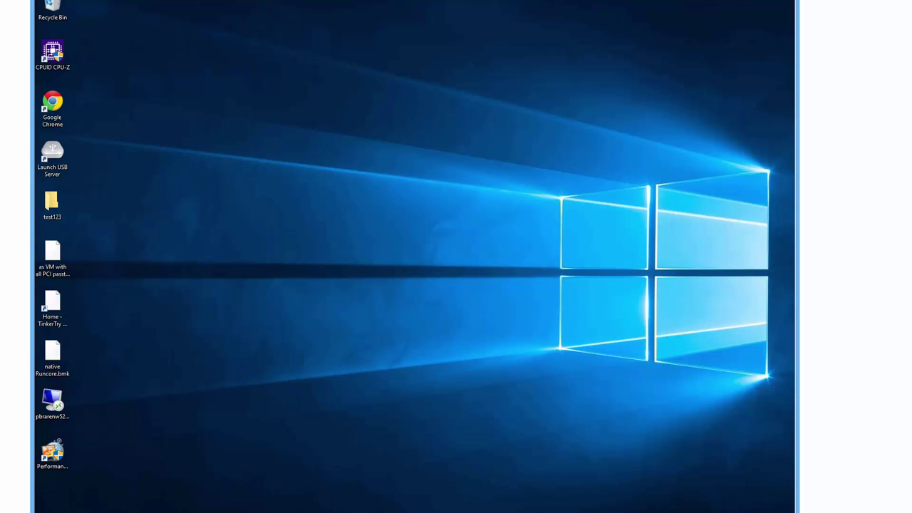
right_click(402, 116)
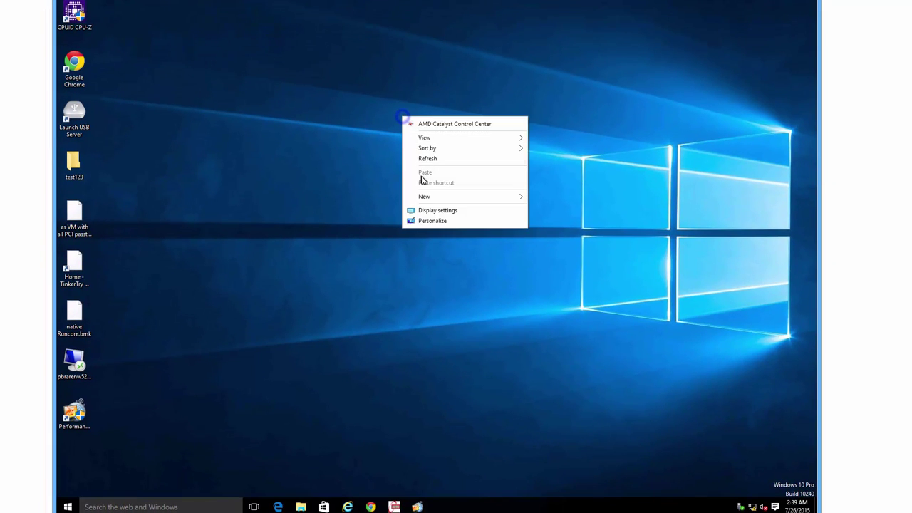
click(430, 212)
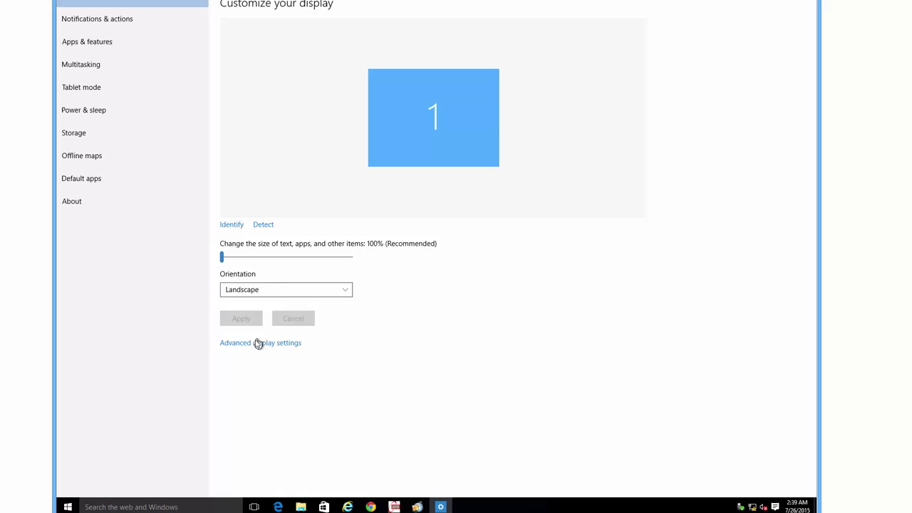
click(253, 343)
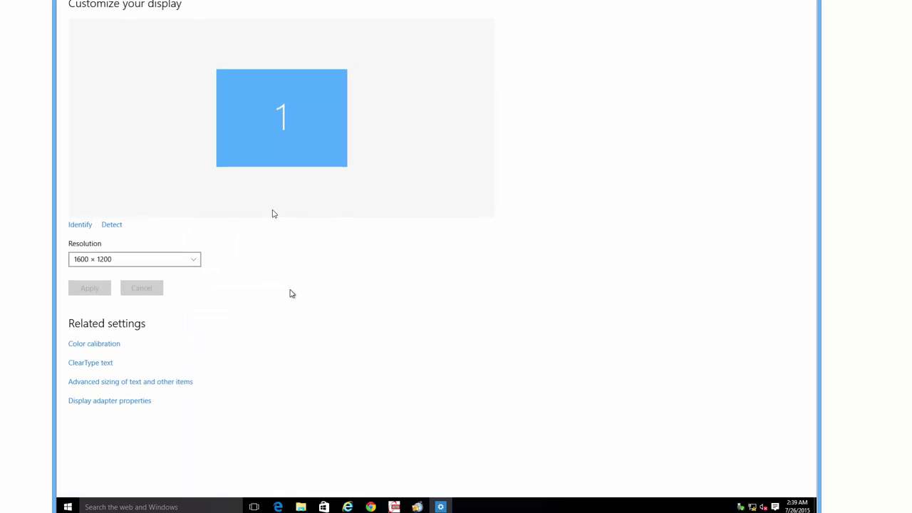
click(110, 259)
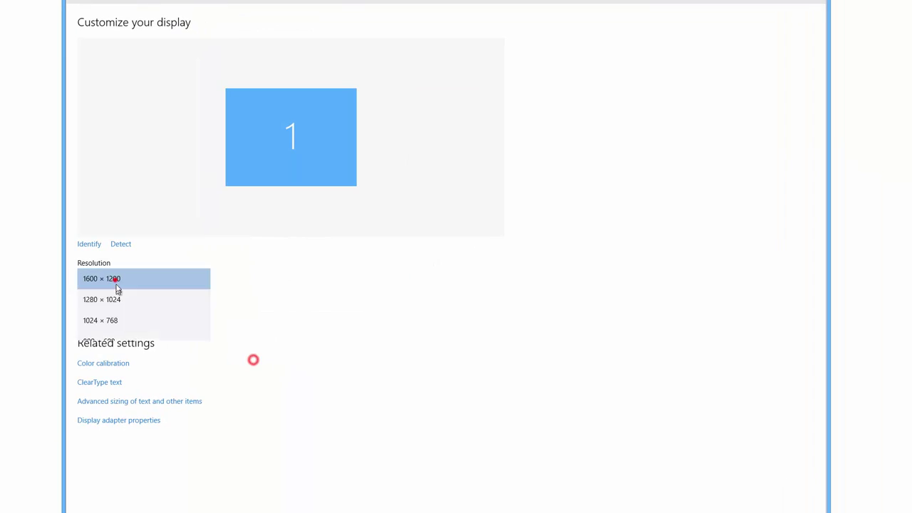
click(92, 299)
click(97, 307)
click(439, 223)
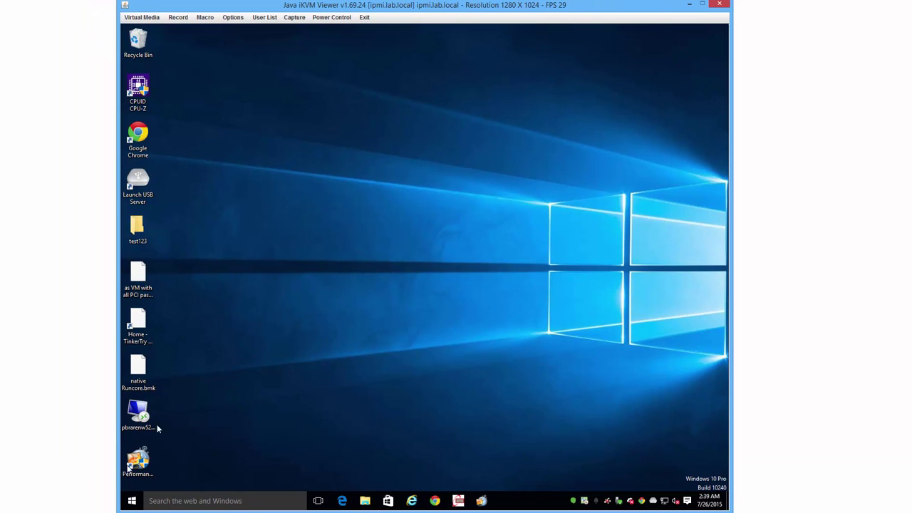
Open Device Manager and expand Display adapters, Network USB Server Devices and Network adapters
right_click(131, 501)
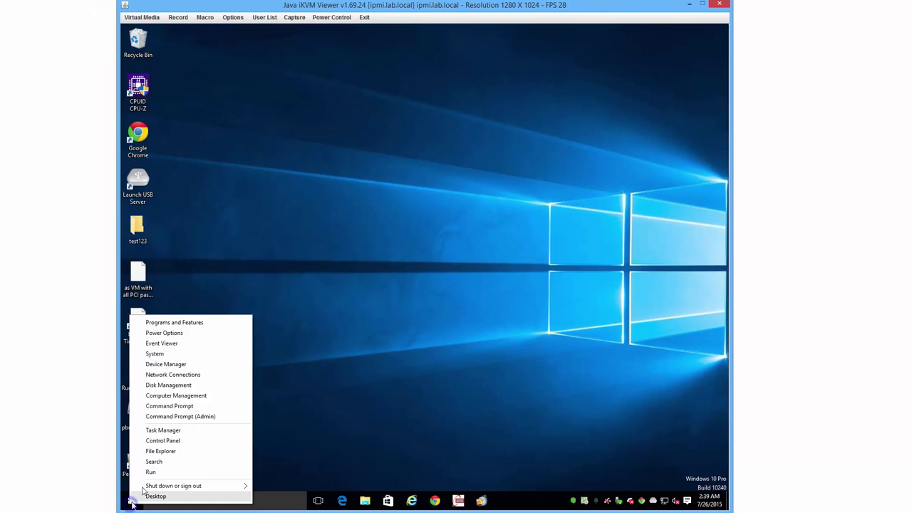
click(161, 364)
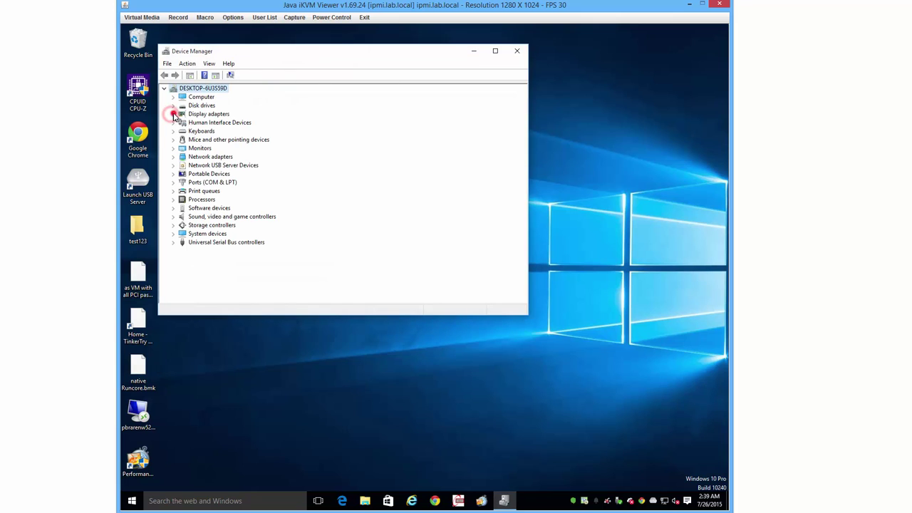
click(173, 115)
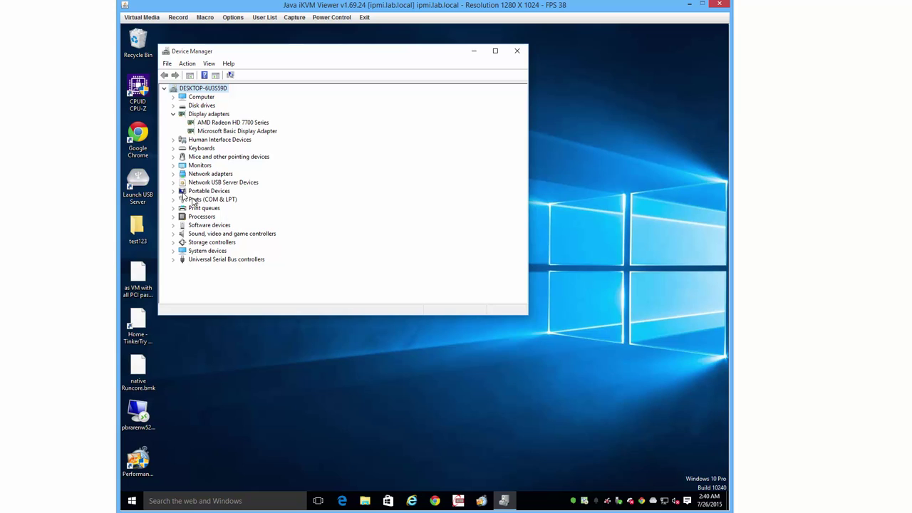
click(172, 182)
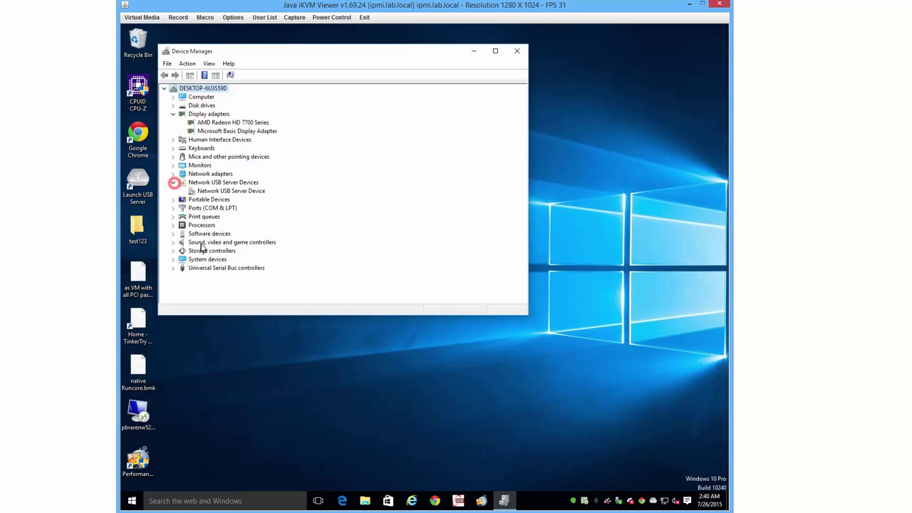
click(172, 174)
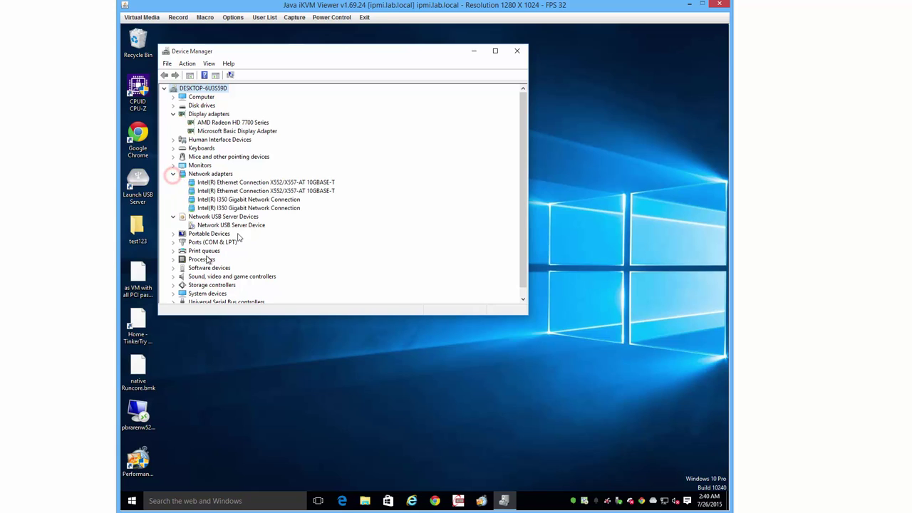
Briefly expand and collapse Processors, Storage controllers and System devices to review them
click(173, 259)
scroll(200, 178, down, 2)
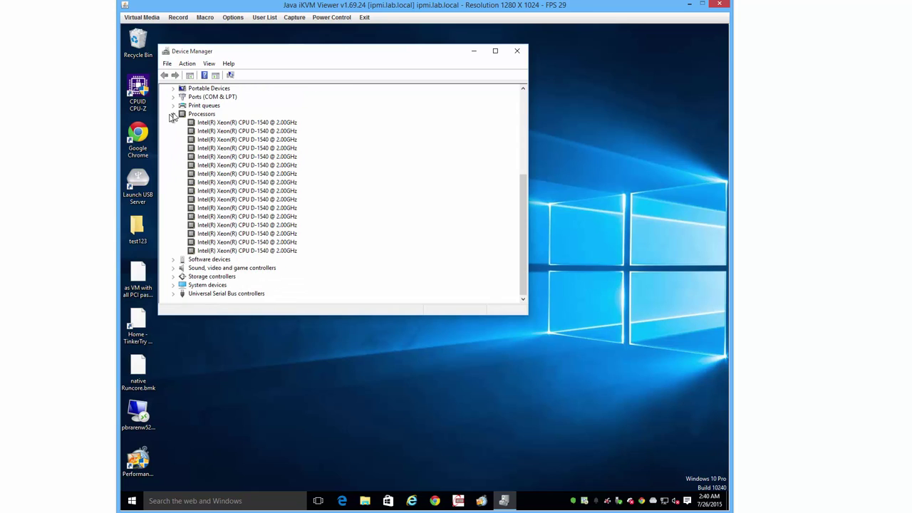
click(172, 114)
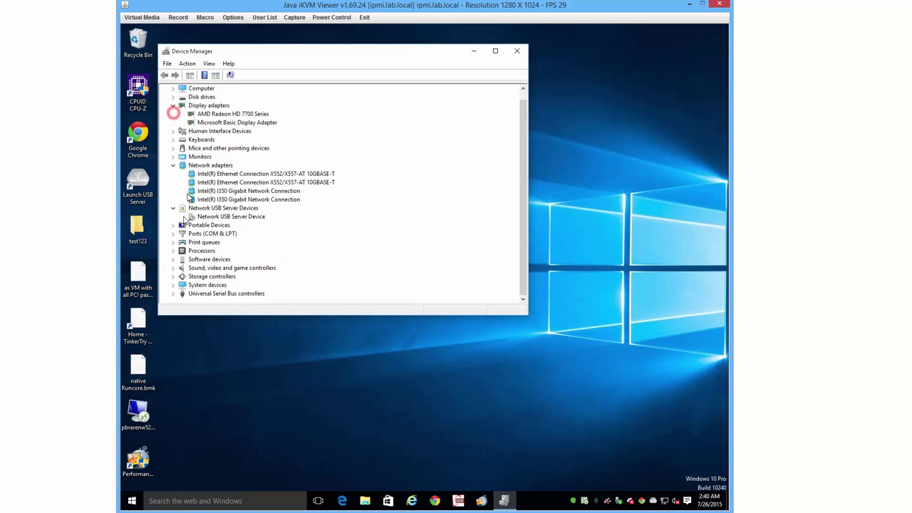
click(173, 277)
click(176, 277)
click(175, 285)
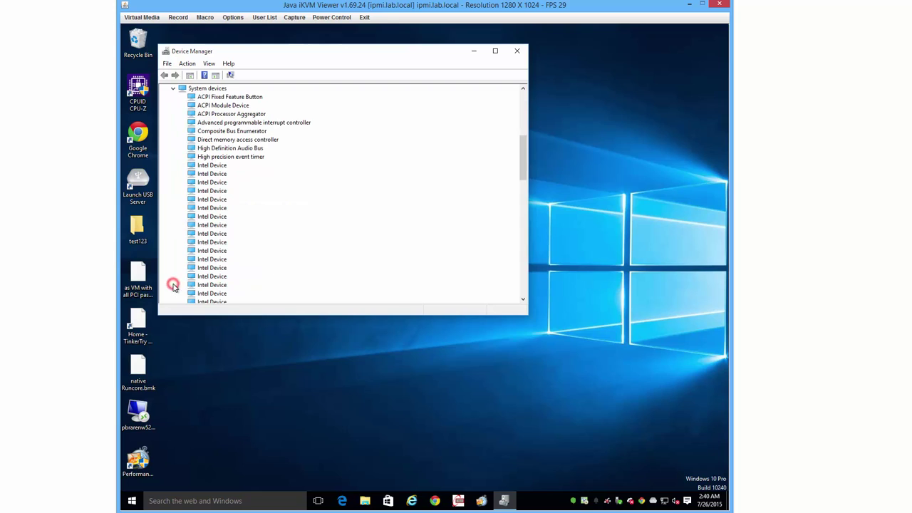
click(173, 88)
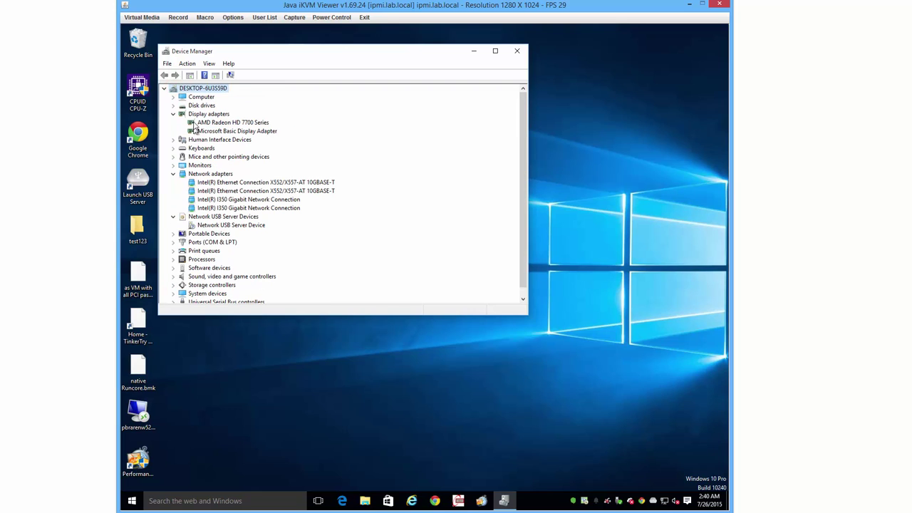
Expand Disk drives to list the six disks, select the ATA RunCore SSD, and open File Explorer
click(171, 106)
click(171, 106)
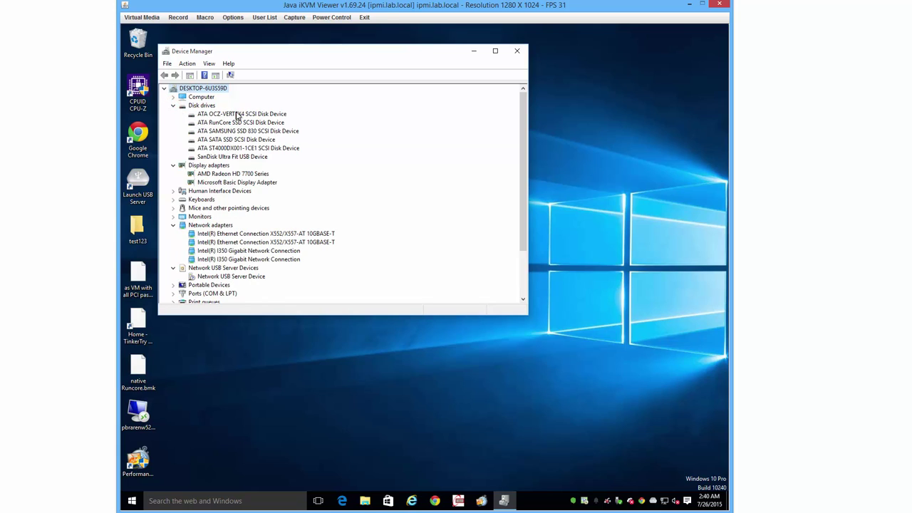
click(238, 122)
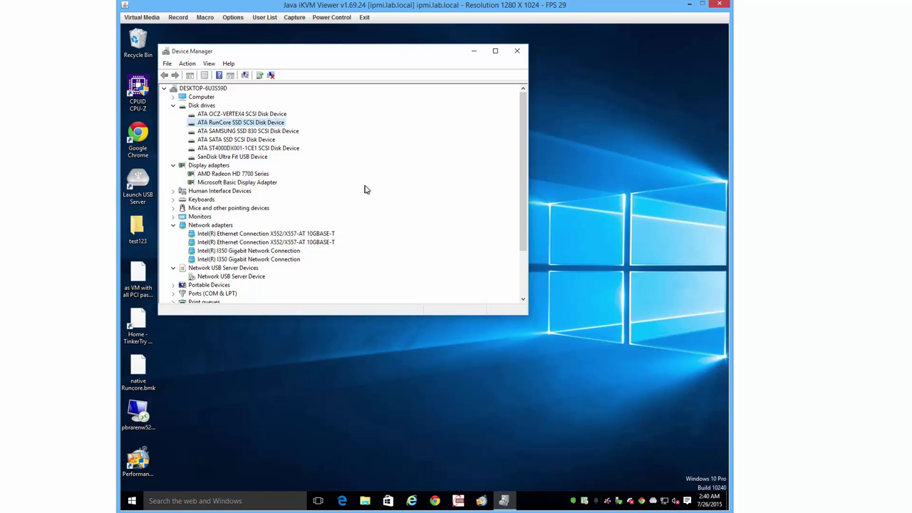
click(365, 500)
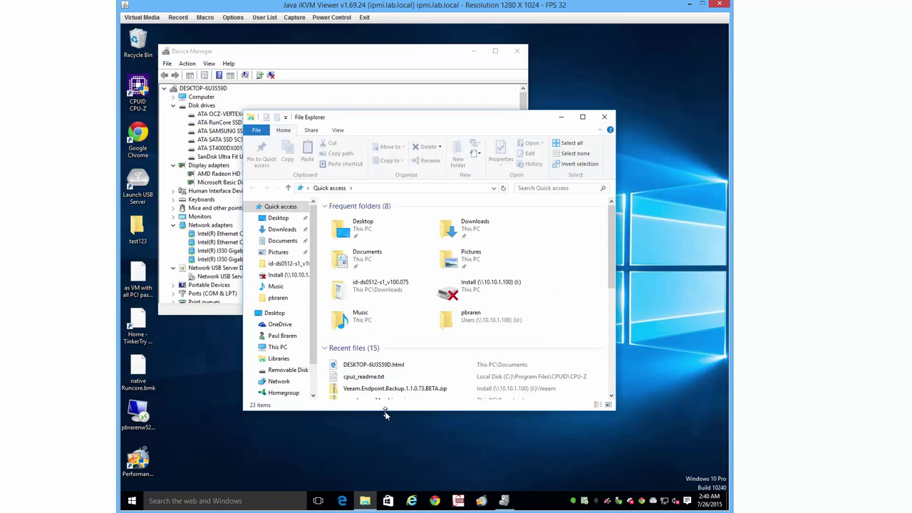
drag(386, 411, 389, 507)
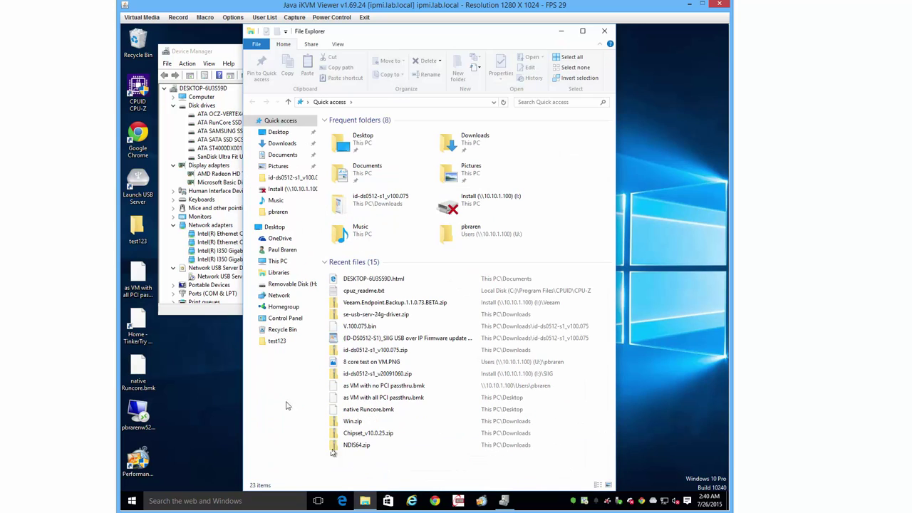
click(279, 261)
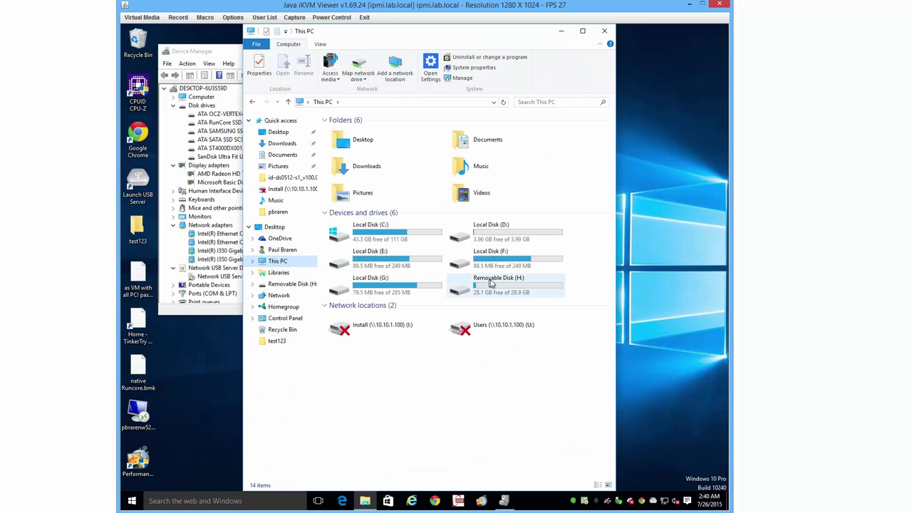
double_click(491, 281)
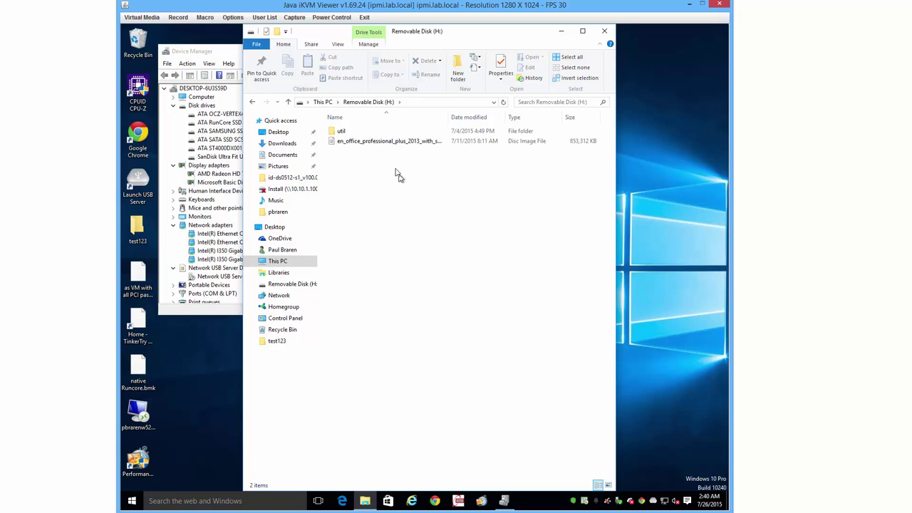
click(326, 101)
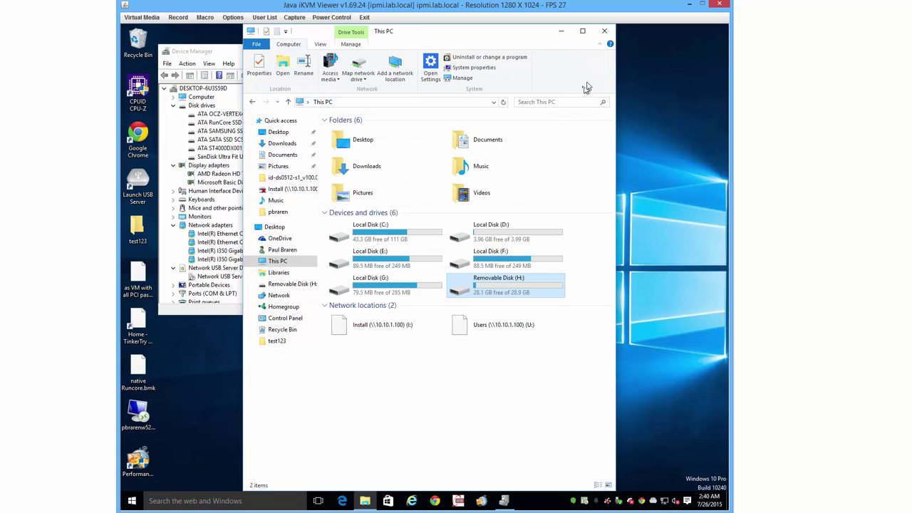
click(483, 289)
right_click(482, 290)
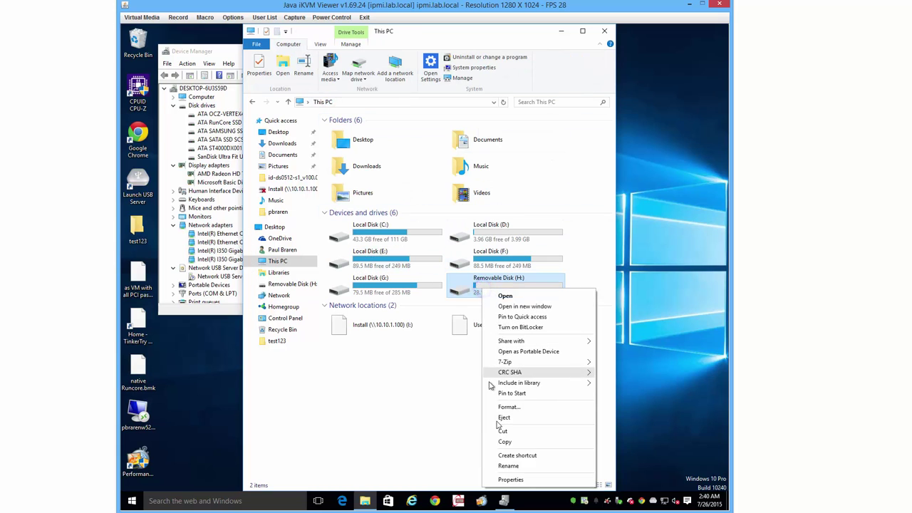
click(510, 476)
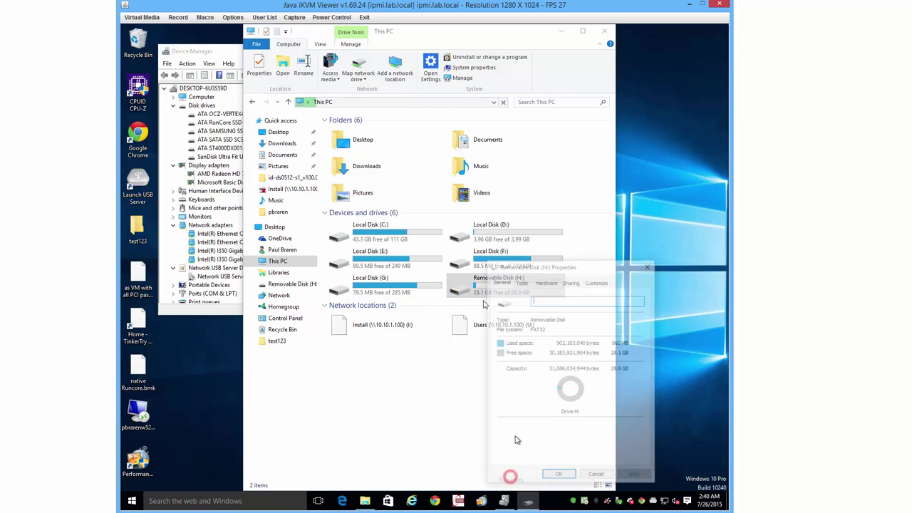
click(547, 282)
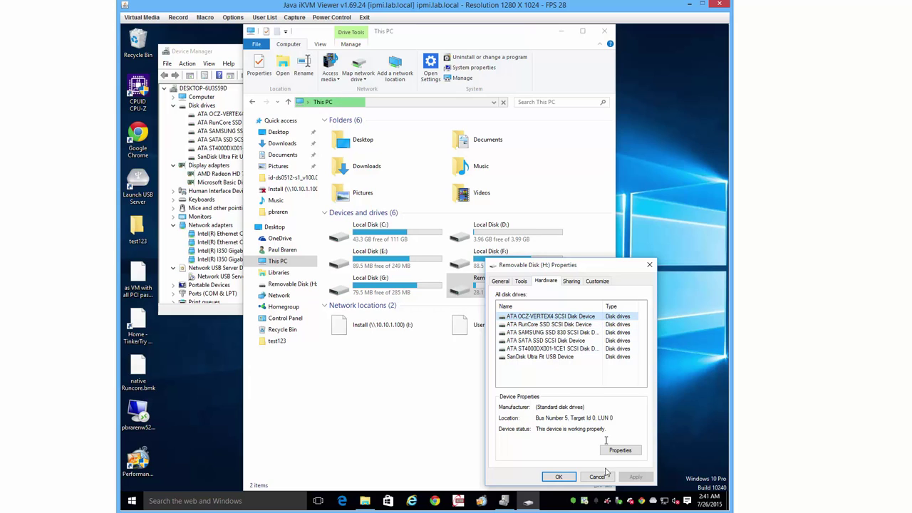
click(549, 357)
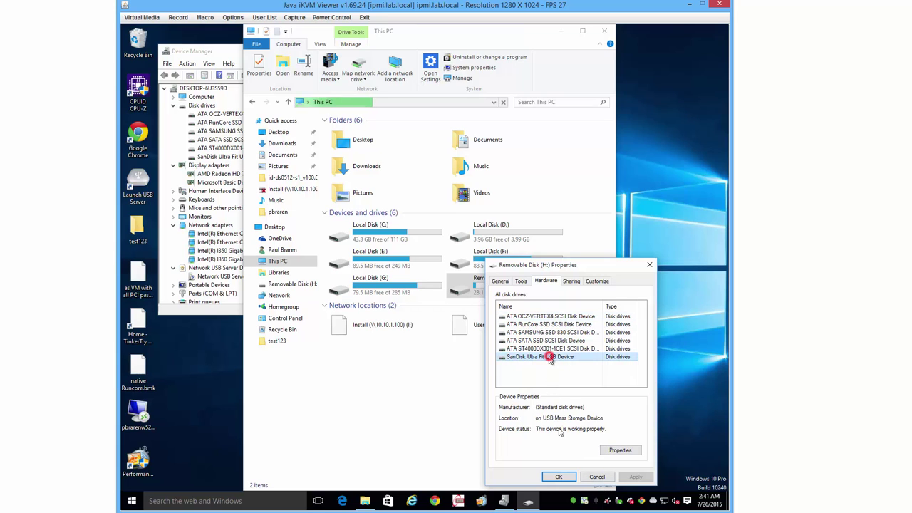
click(596, 477)
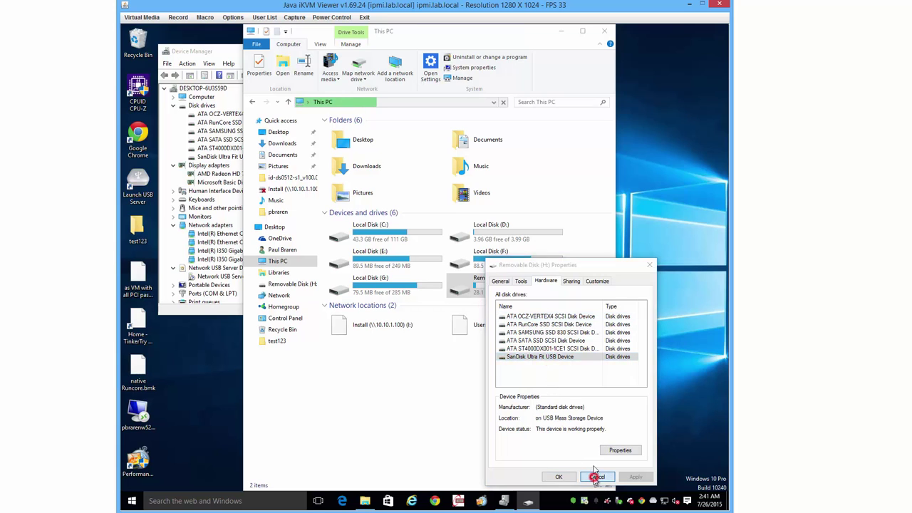
click(604, 31)
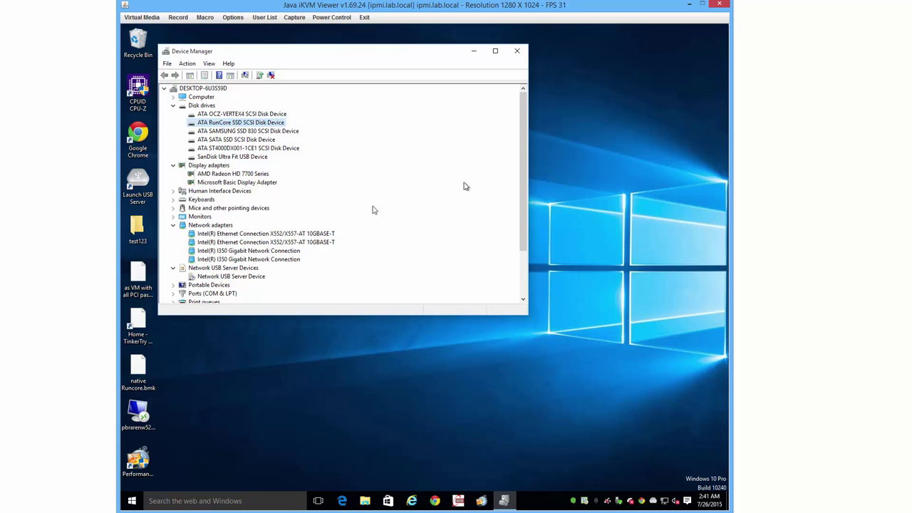
Expand Keyboards and Mice and other pointing devices, enlarging Device Manager to show the full tree
click(173, 200)
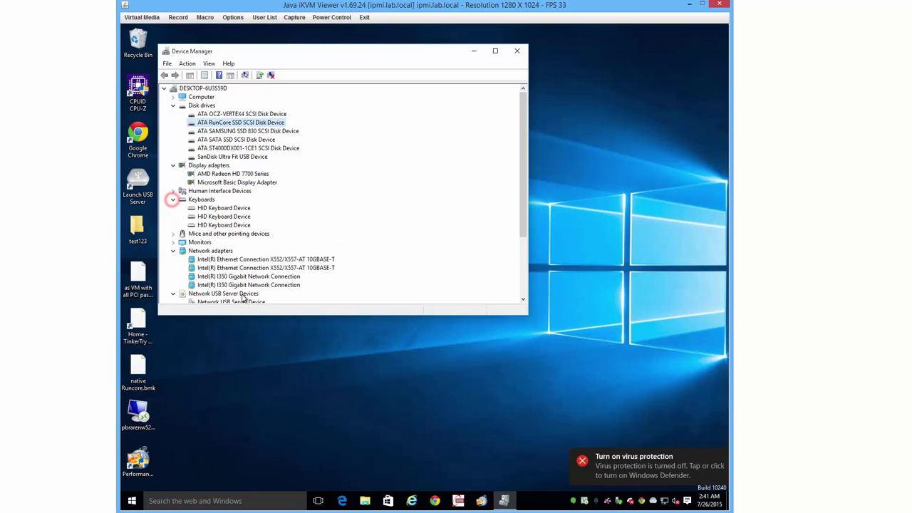
drag(249, 315, 273, 428)
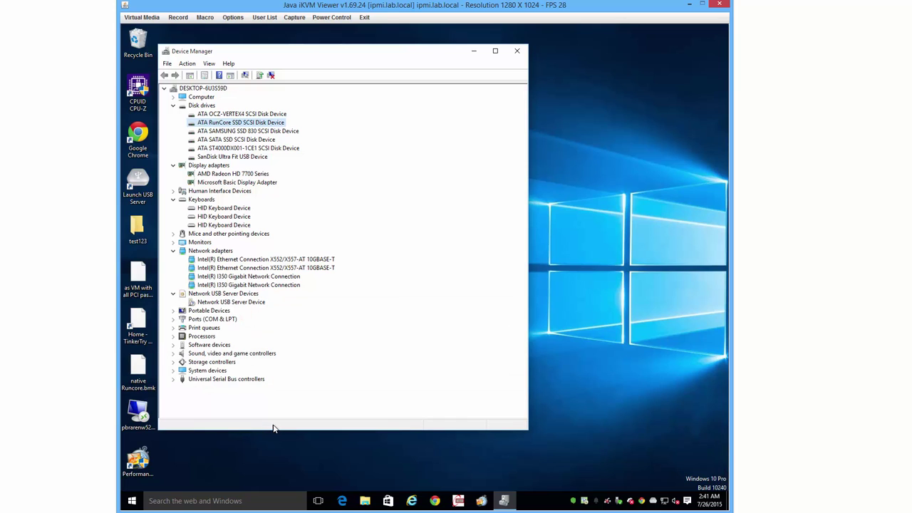
key(super)
key(super)
key(super)
key(super)
click(174, 234)
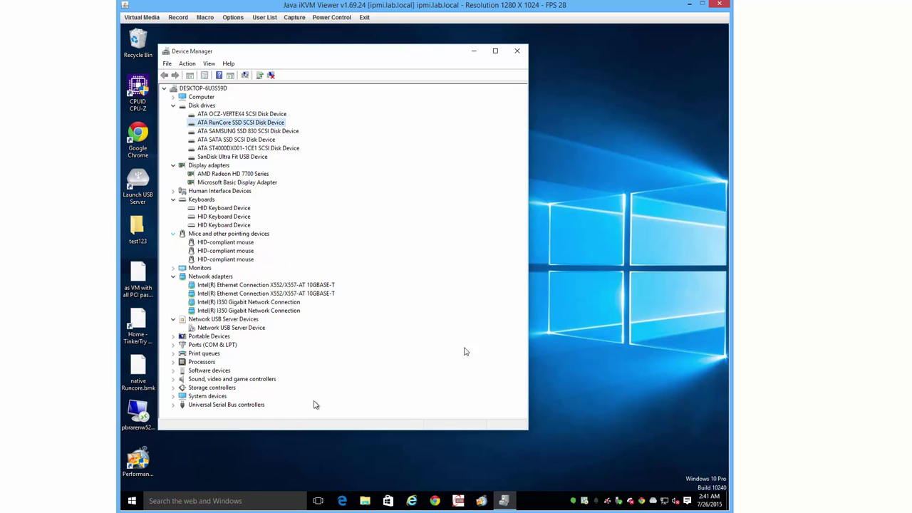
Close Device Manager, launch ATTO Disk Benchmark with admin rights, and start its test on drive C
click(517, 51)
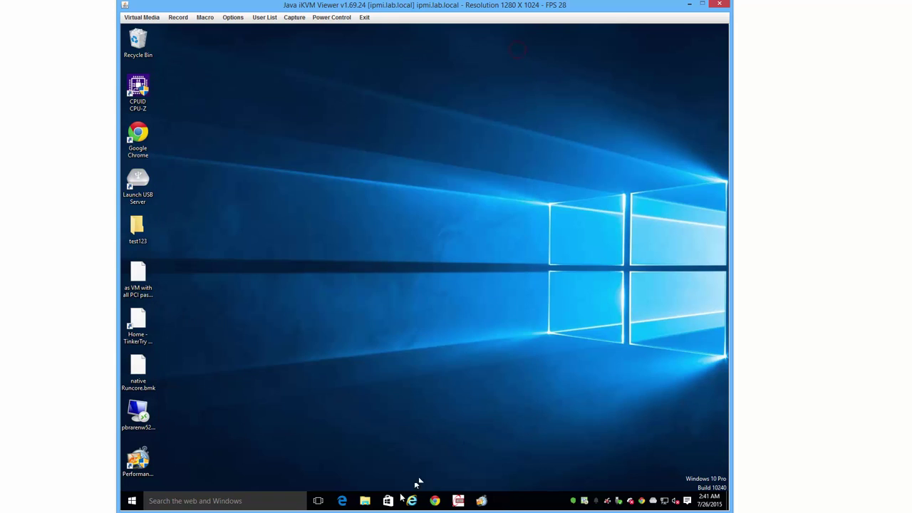
click(364, 501)
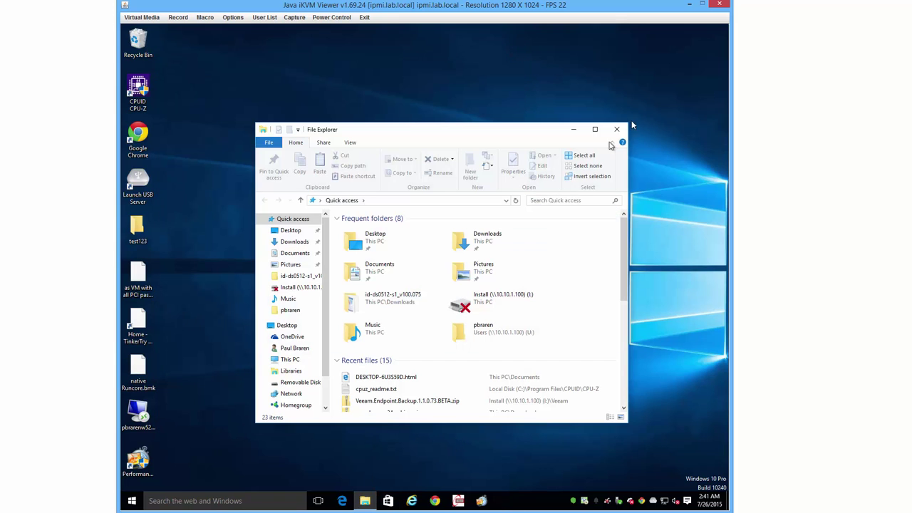
click(617, 129)
click(459, 501)
click(467, 281)
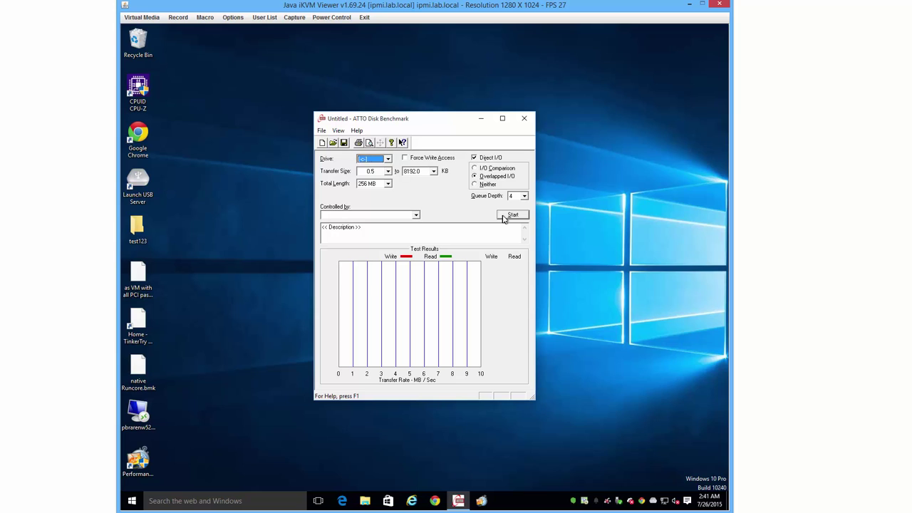
click(510, 215)
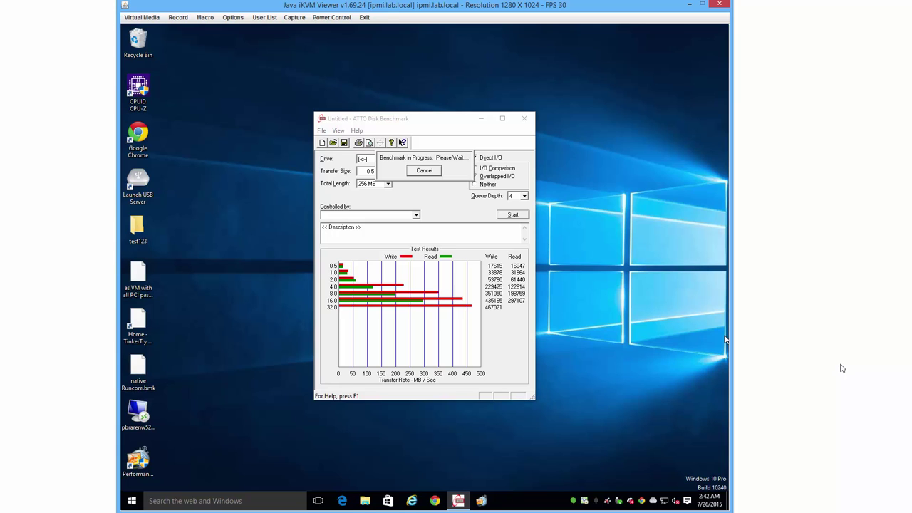
Keep the Eastern Time (US & Canada) zone and cycle the automatic time setting, leaving the date unchanged
right_click(704, 497)
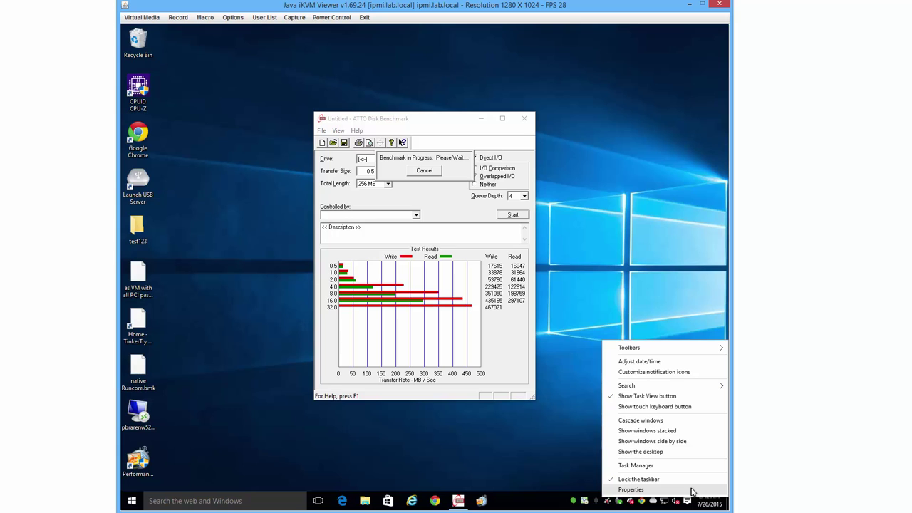
click(659, 361)
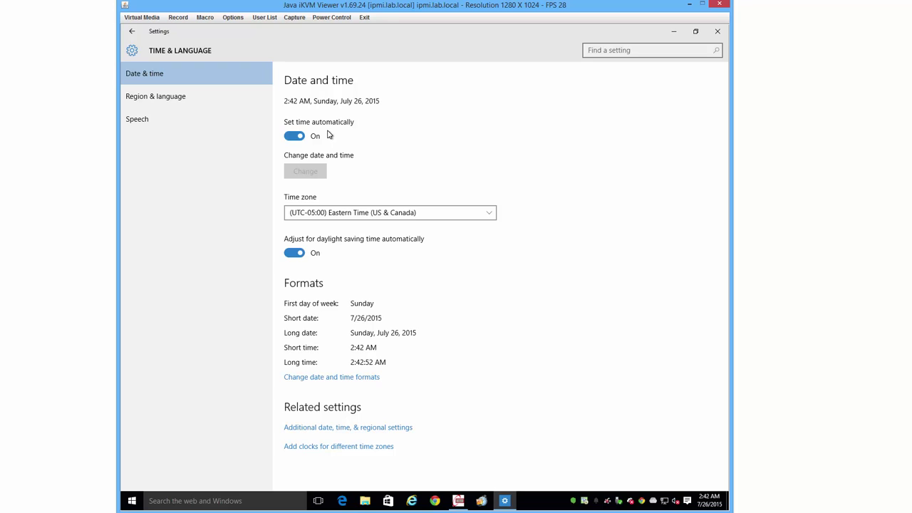
click(348, 212)
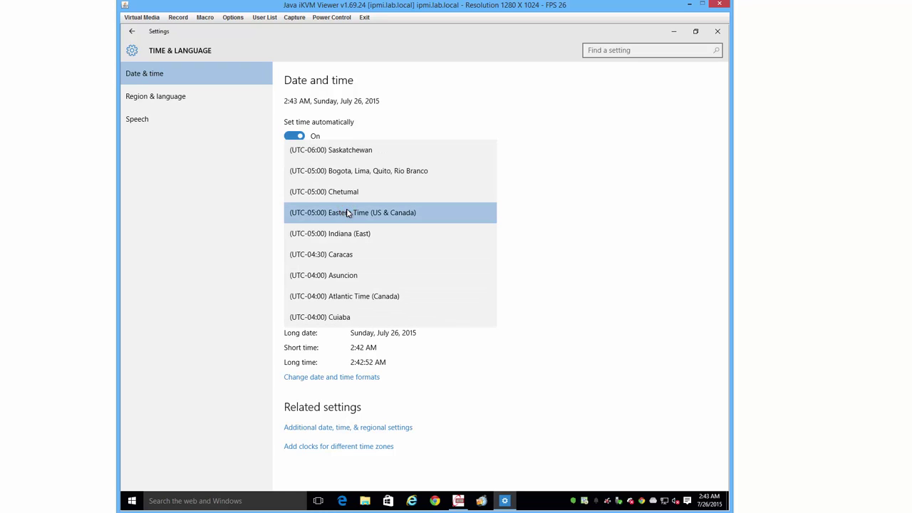
click(348, 212)
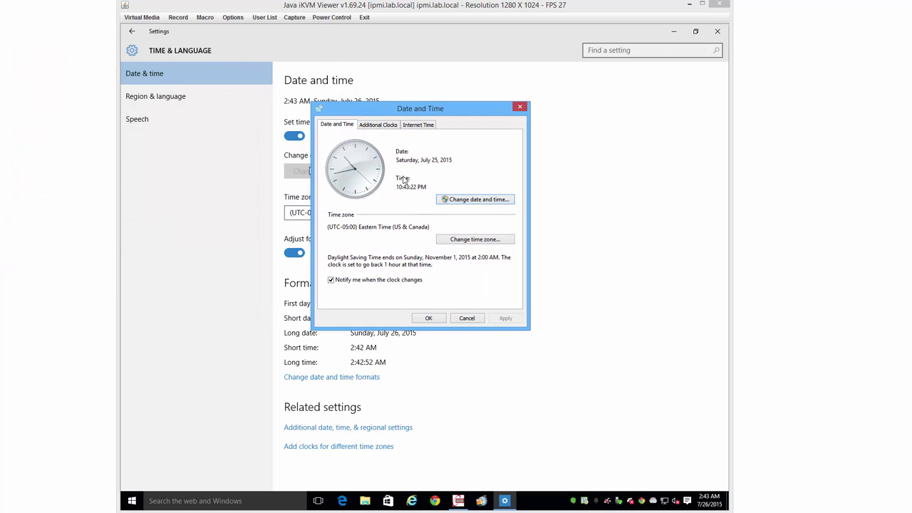
click(467, 318)
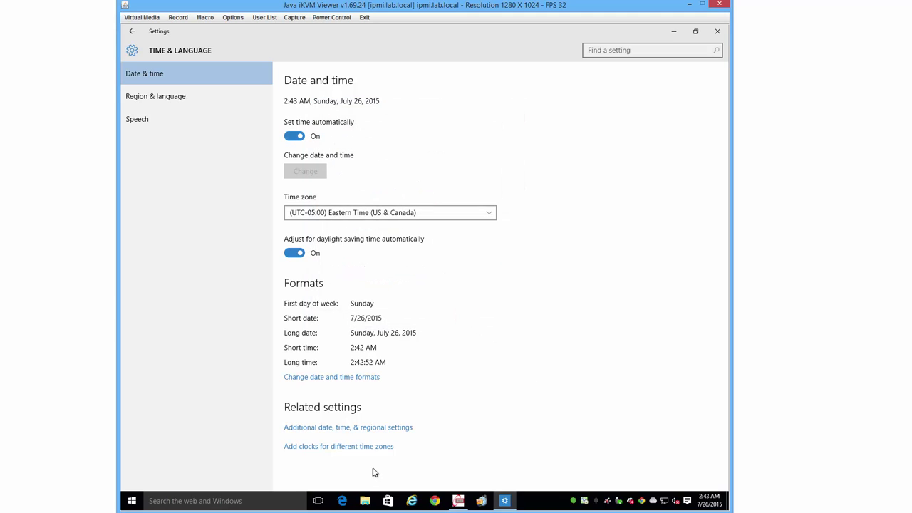
click(298, 140)
click(305, 171)
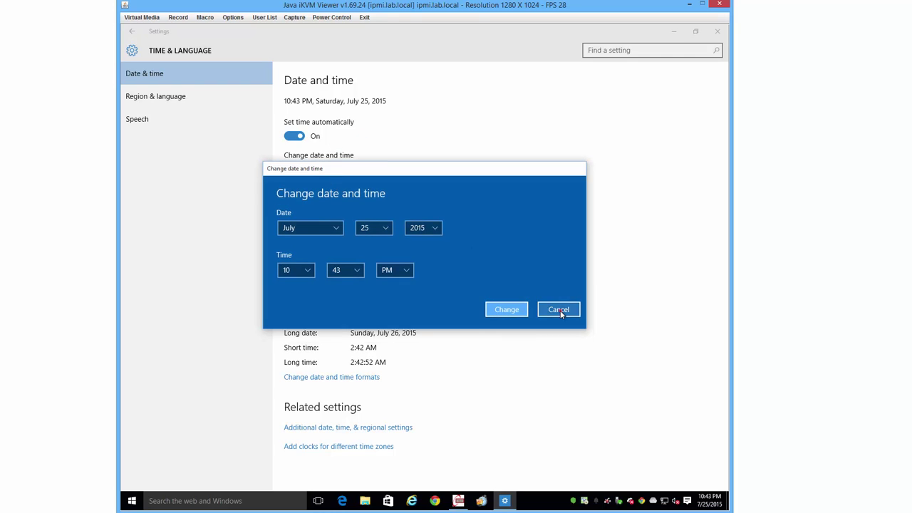
click(559, 310)
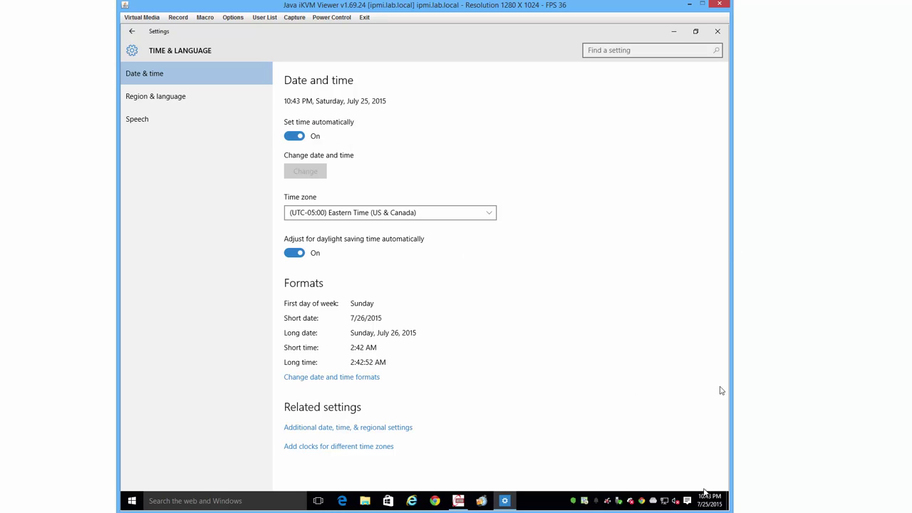
Close the date settings and bring ATTO forward to view results through 512 KB (517465 write, 518715 read)
click(718, 30)
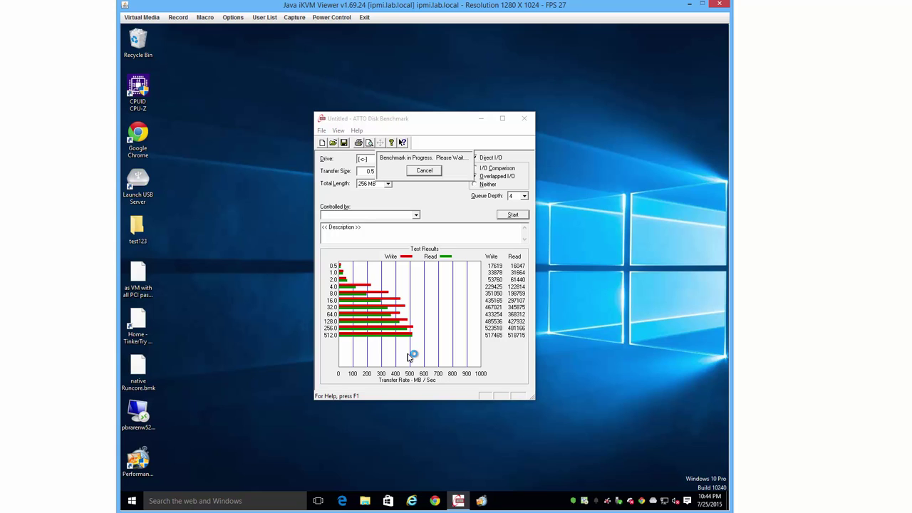
mouse_move(459, 503)
click(458, 438)
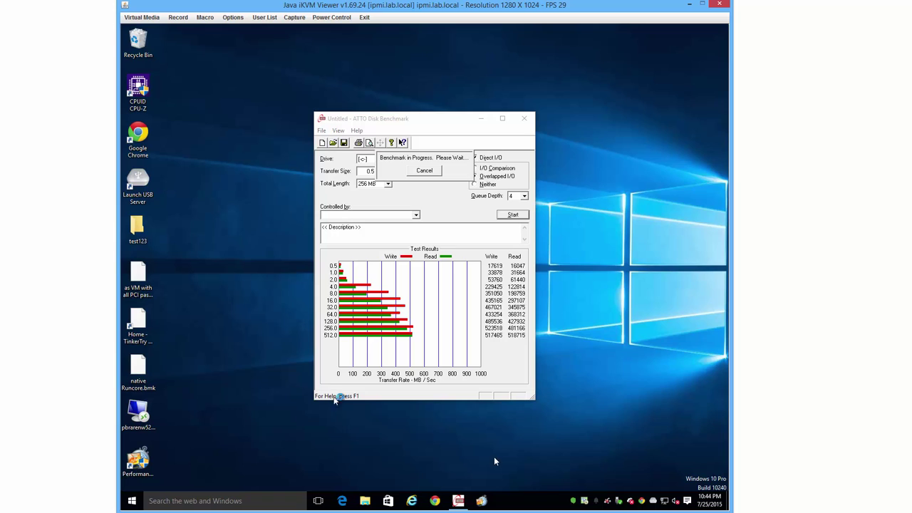
Open Task Manager's Disk 2 (C:) performance graph, showing the RunCore SSD writing about 523 MB/s
right_click(524, 494)
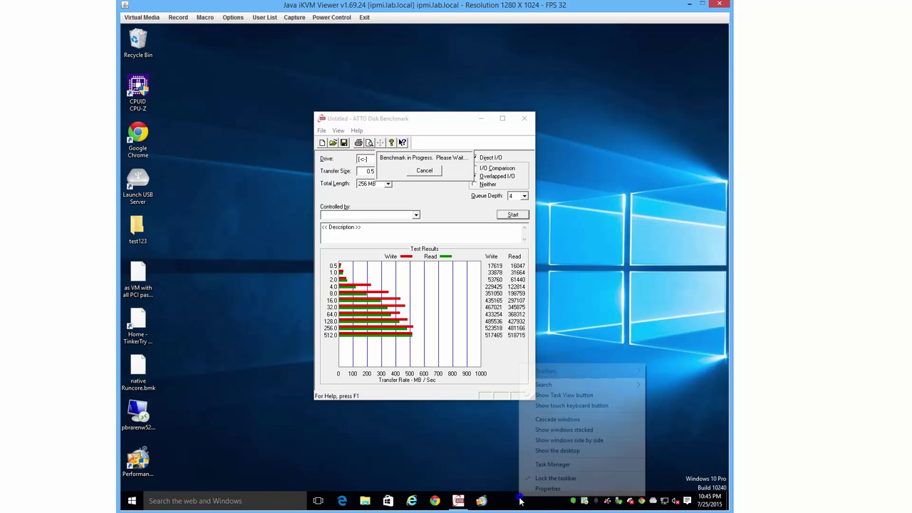
click(550, 466)
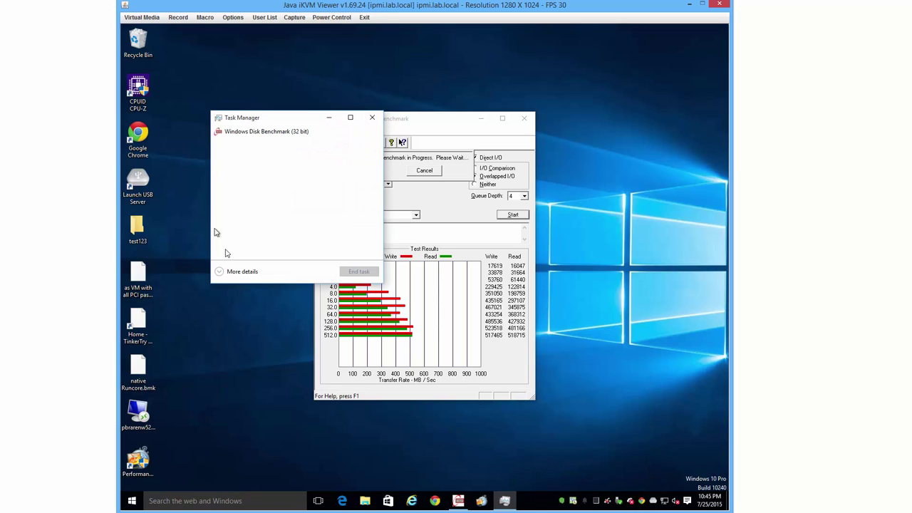
click(220, 271)
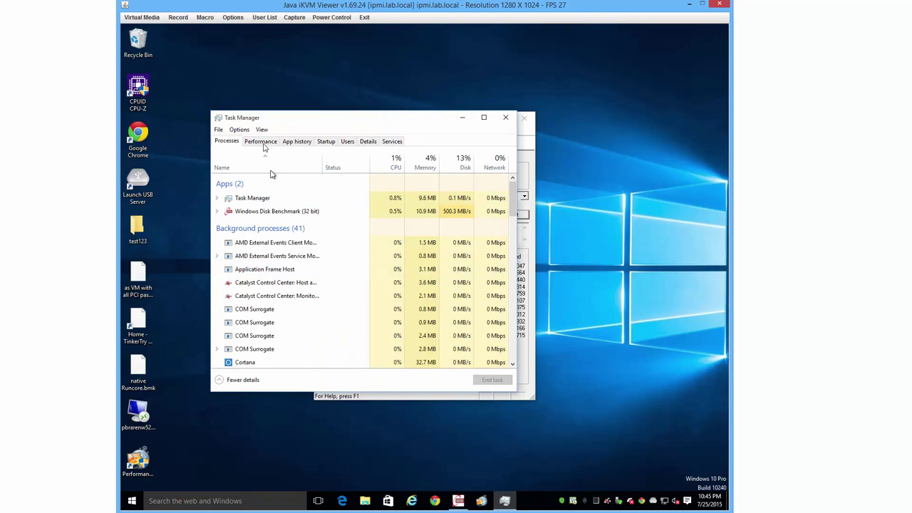
click(262, 142)
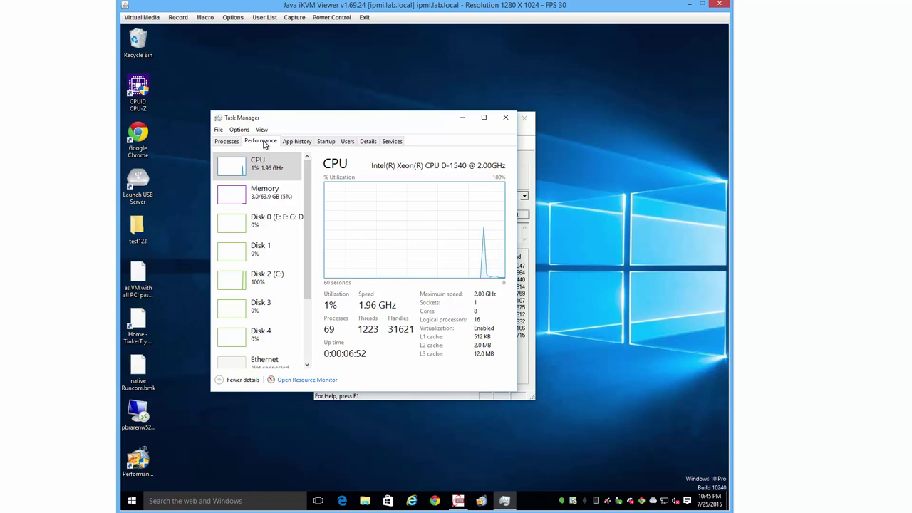
click(248, 282)
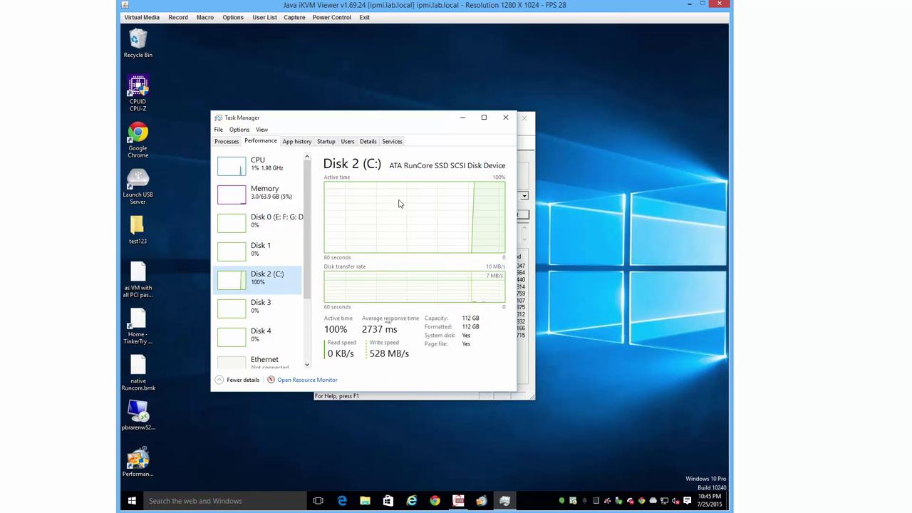
Move Task Manager toward the top, check memory and CPU usage, then launch Resource Monitor
drag(415, 122, 492, 40)
click(451, 318)
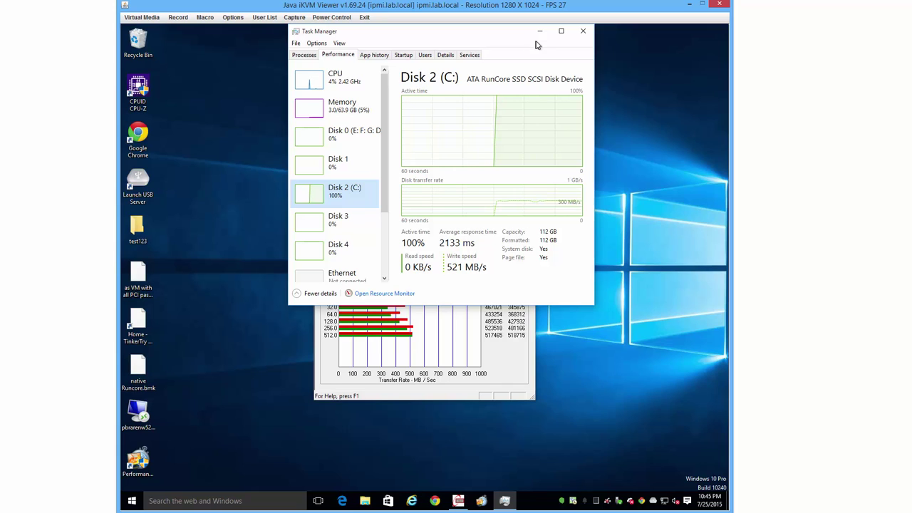
click(328, 119)
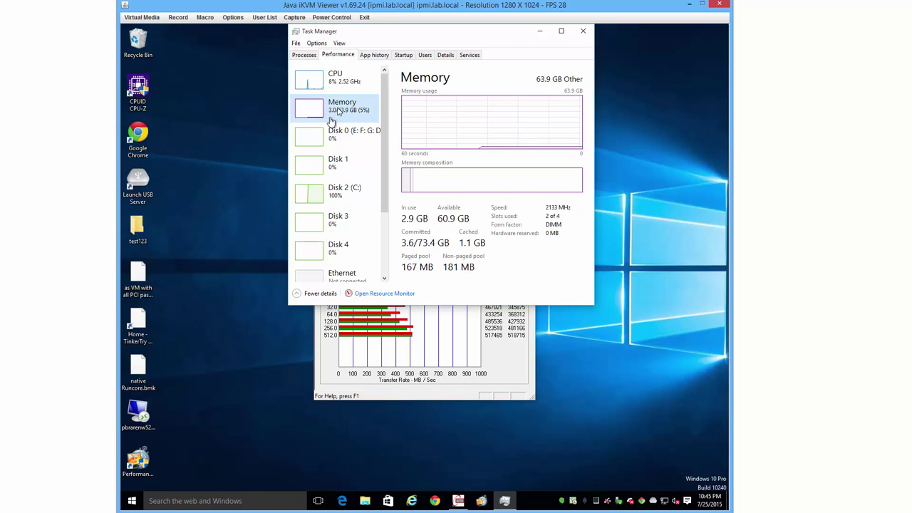
click(338, 88)
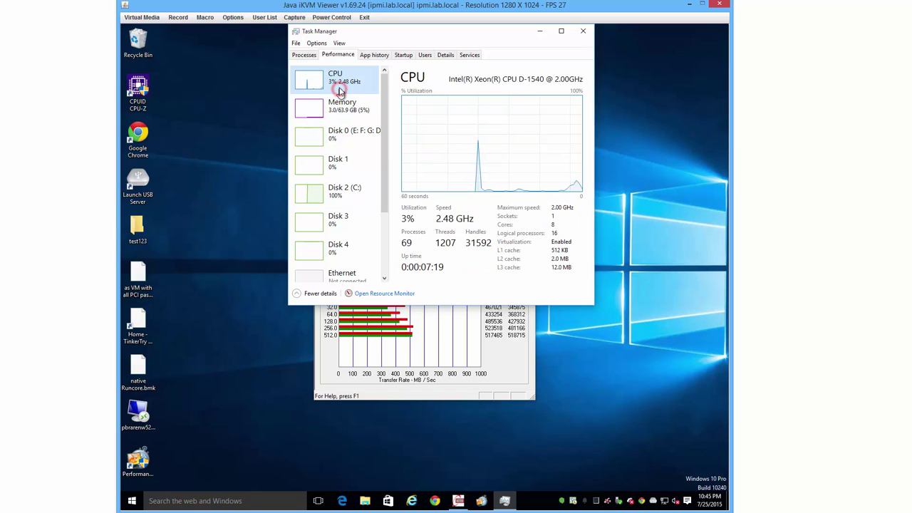
click(396, 293)
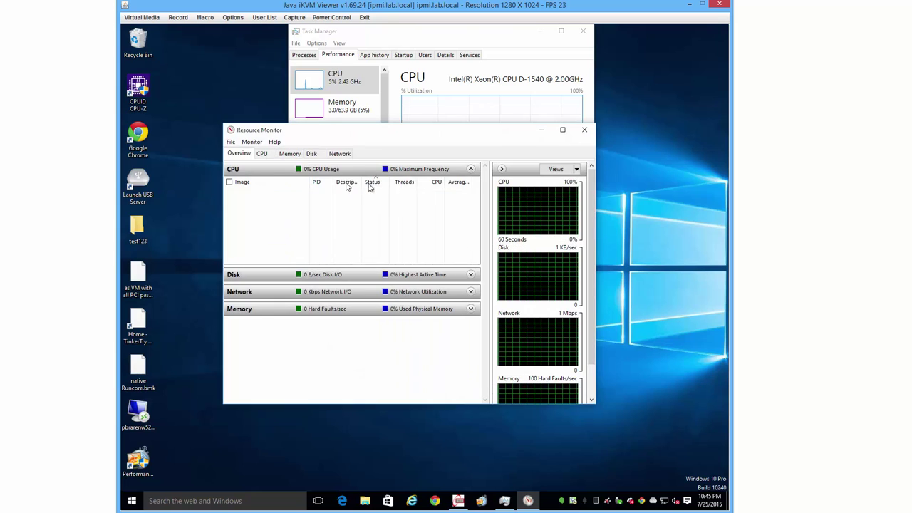
Maximize Resource Monitor's CPU tab, scroll through the CPU 0–15 graphs, then close it
click(262, 154)
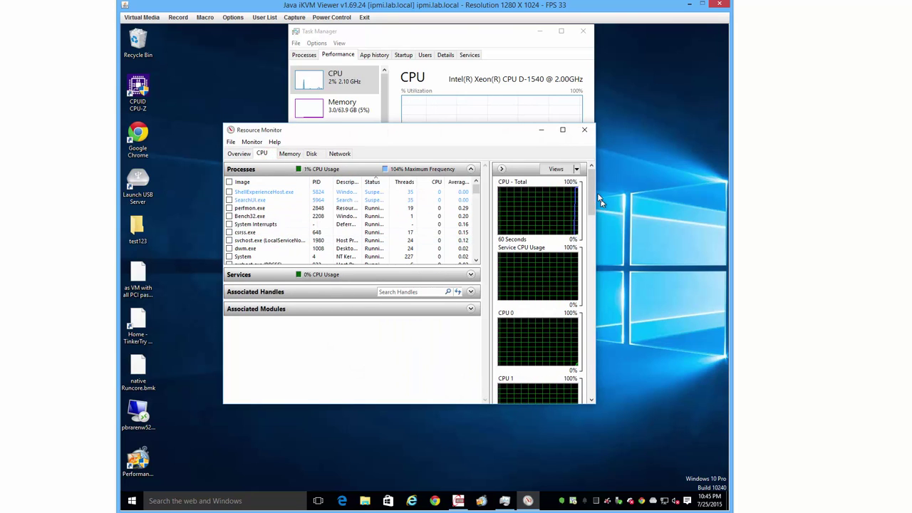
click(562, 129)
click(726, 108)
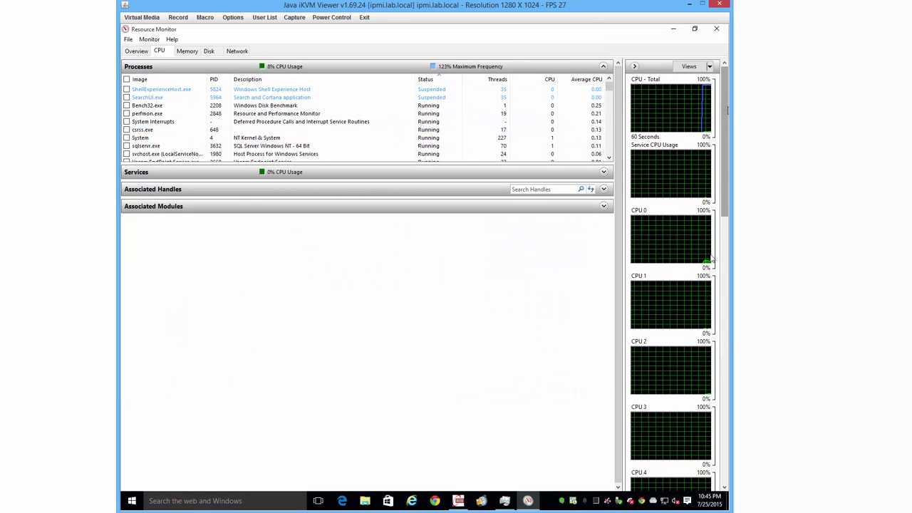
click(724, 469)
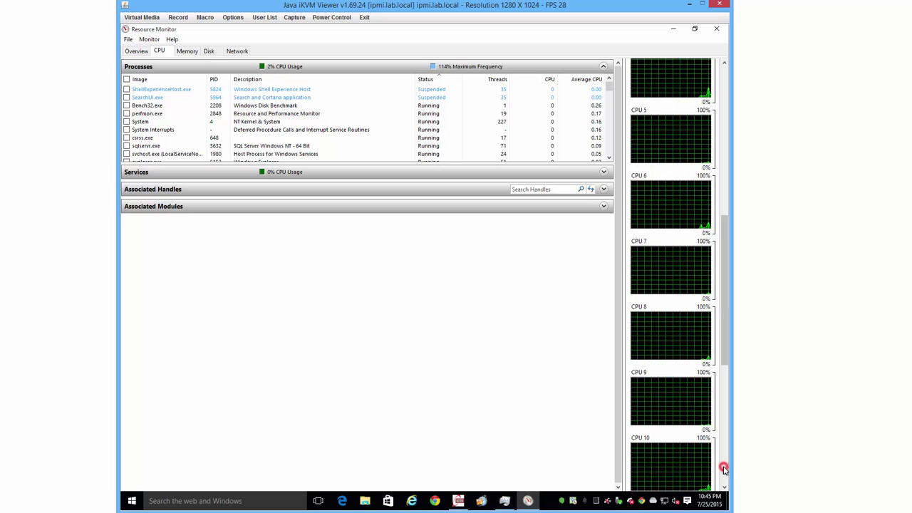
click(723, 468)
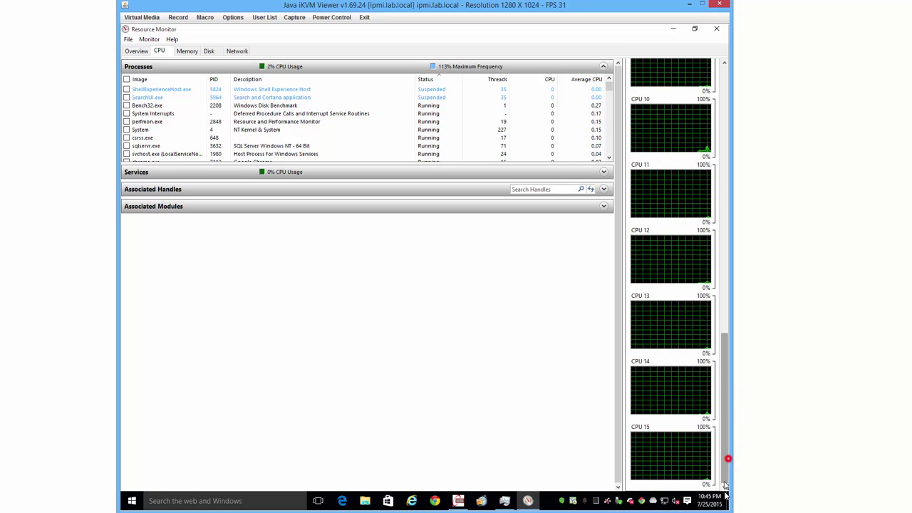
click(716, 29)
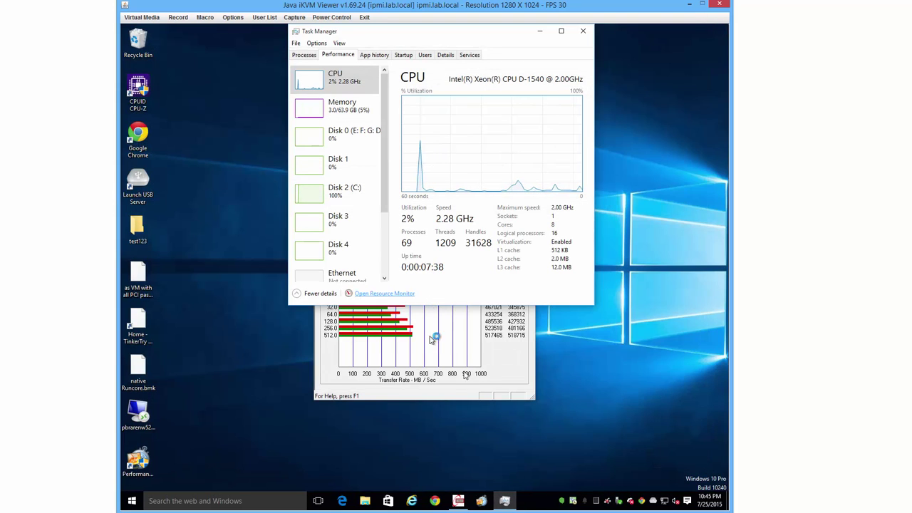
Cancel the running ATTO benchmark, exit ATTO discarding its results, and close Task Manager
click(355, 189)
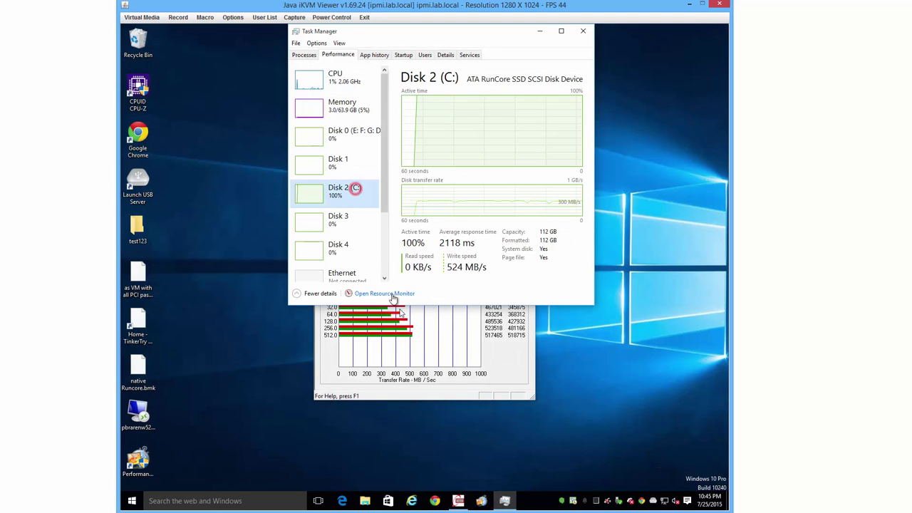
click(504, 376)
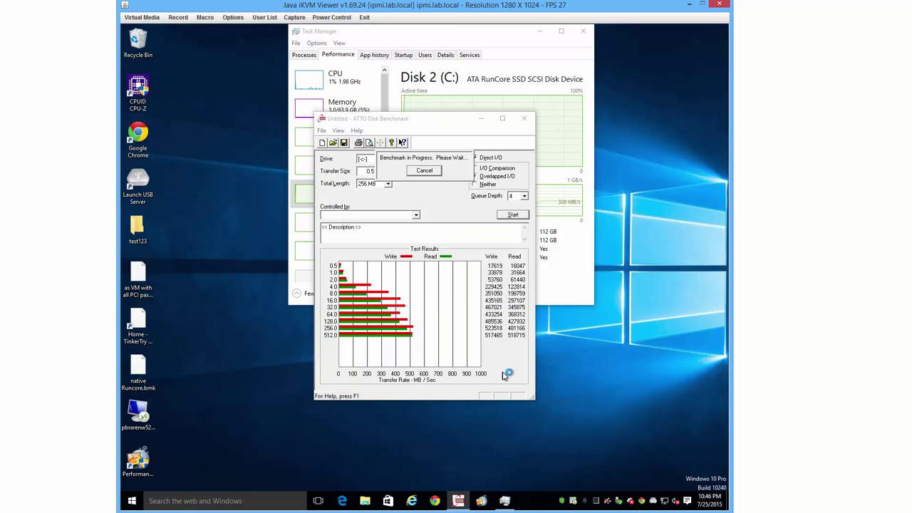
click(421, 174)
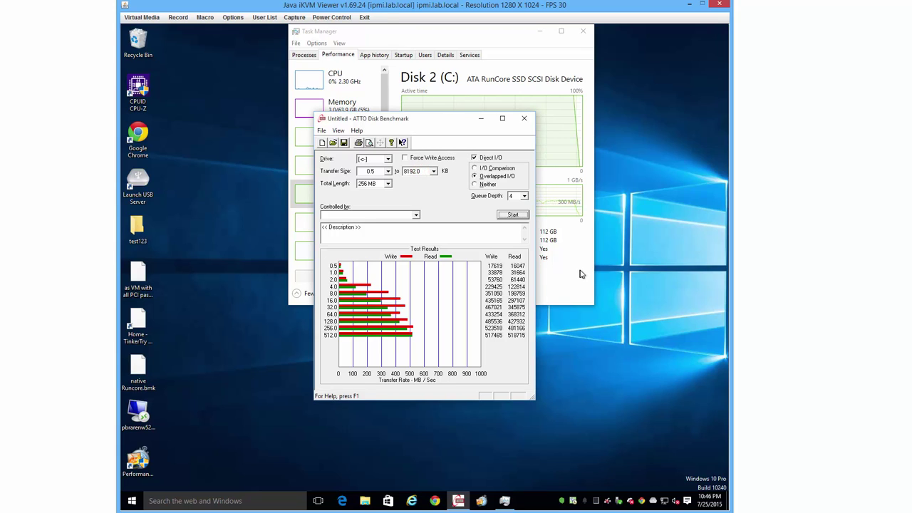
click(522, 120)
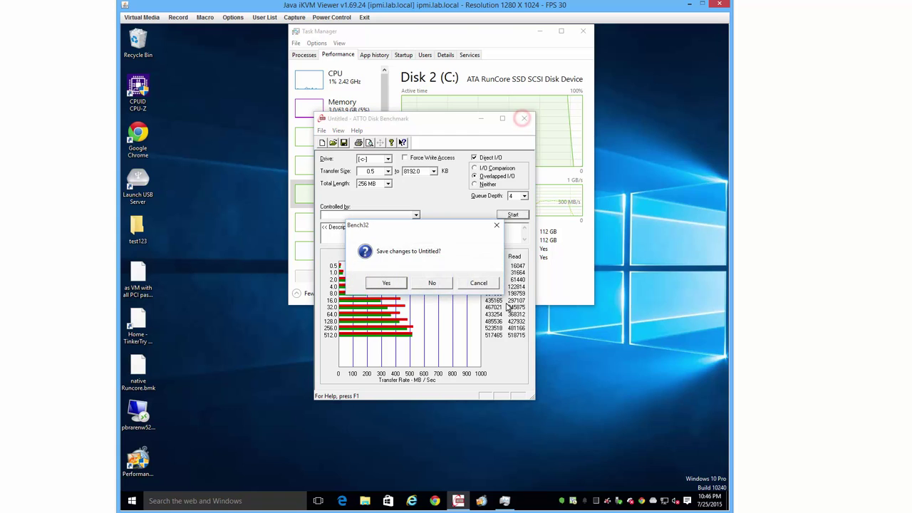
click(444, 283)
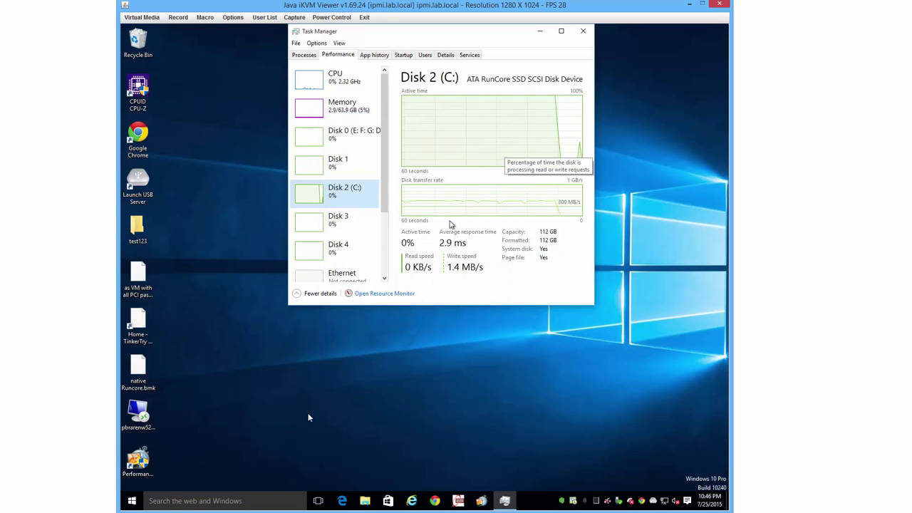
click(583, 32)
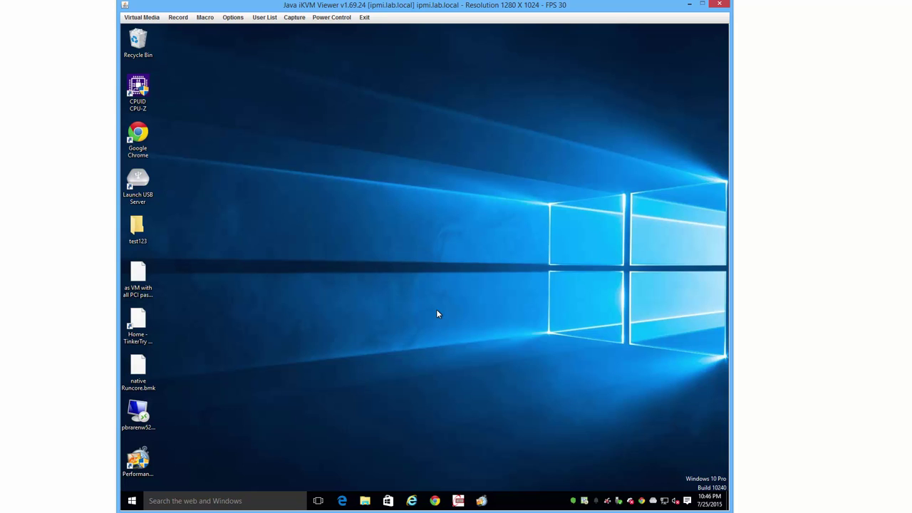
Launch PerformanceTest with admin rights, accept the automatic process-count fix, and check Preferences without changes
double_click(140, 454)
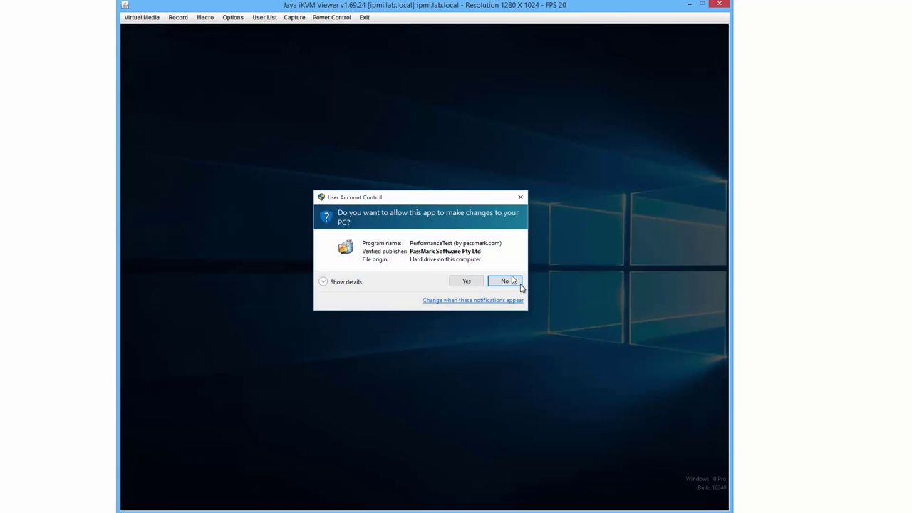
click(457, 285)
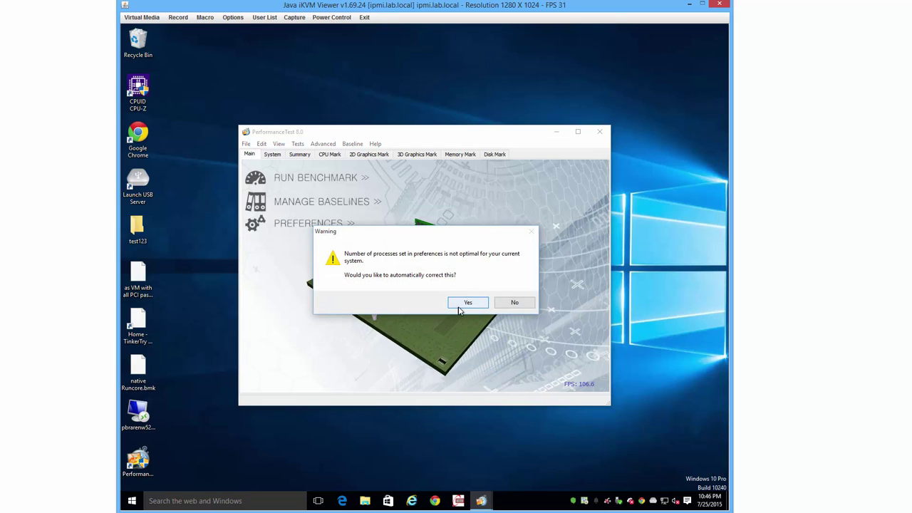
click(463, 302)
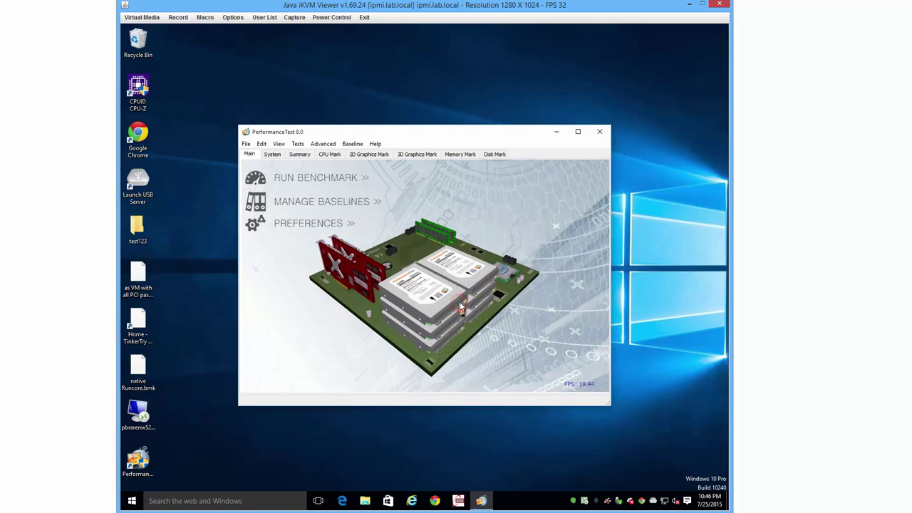
click(262, 143)
click(278, 176)
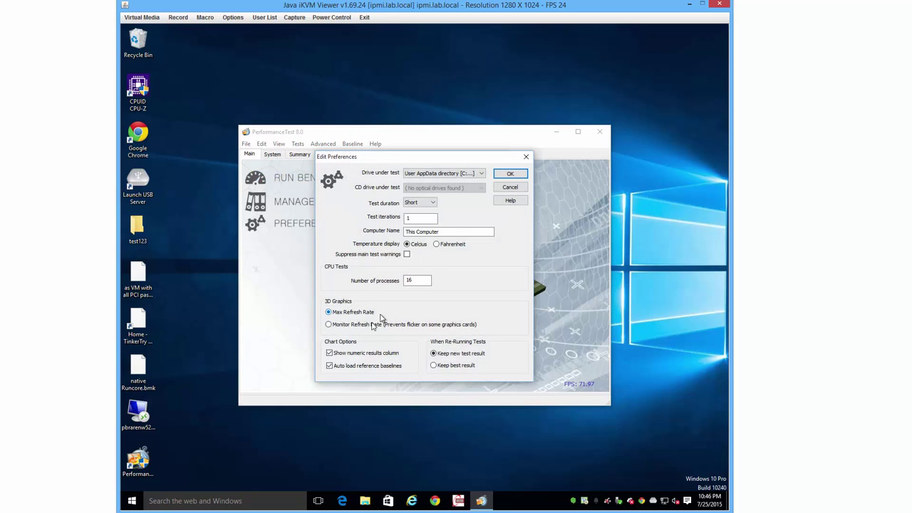
click(510, 187)
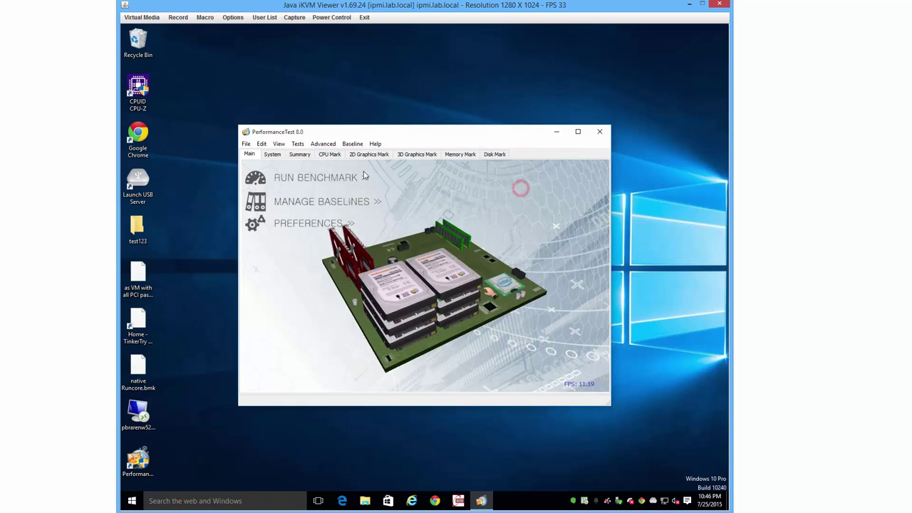
Run the 3D Graphics DirectX 9 Complex test, review its result, and close PerformanceTest
click(300, 144)
mouse_move(325, 186)
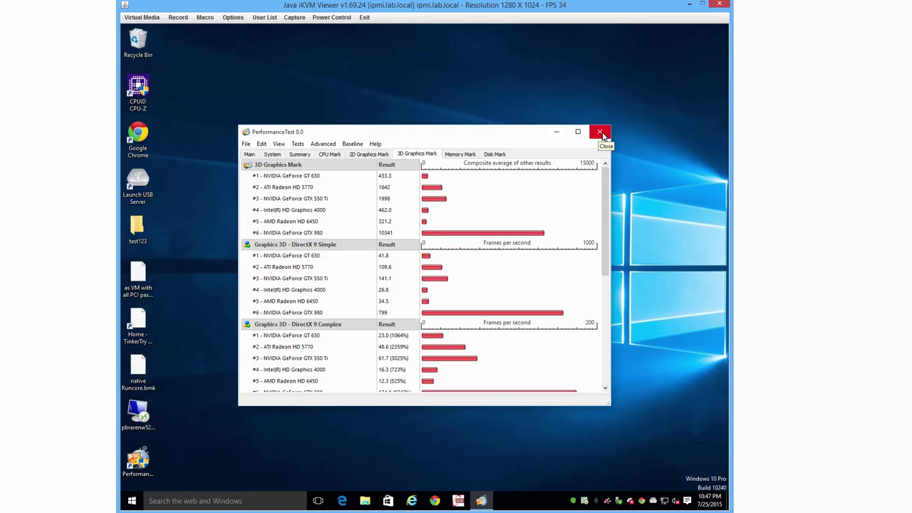
click(602, 134)
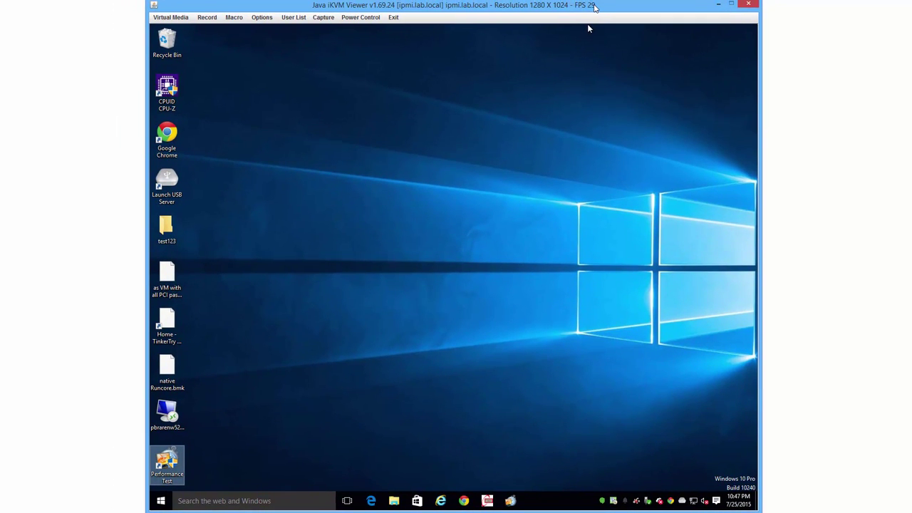
Open Microsoft Edge from the taskbar and switch to its first tab, the TinkerTry home page
click(519, 320)
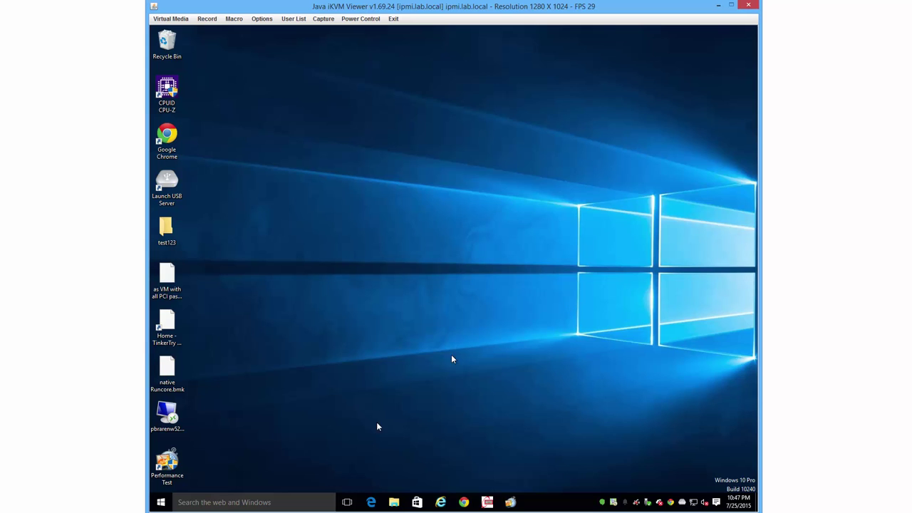
click(372, 500)
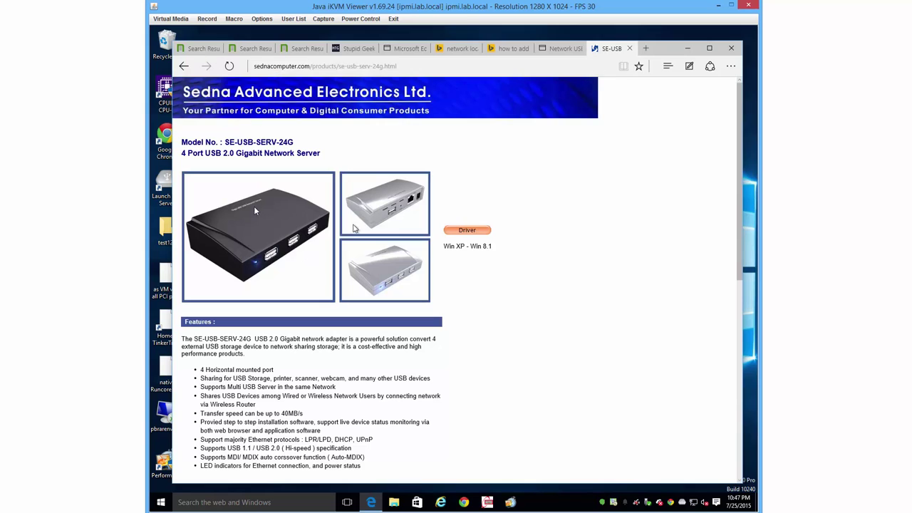
click(198, 48)
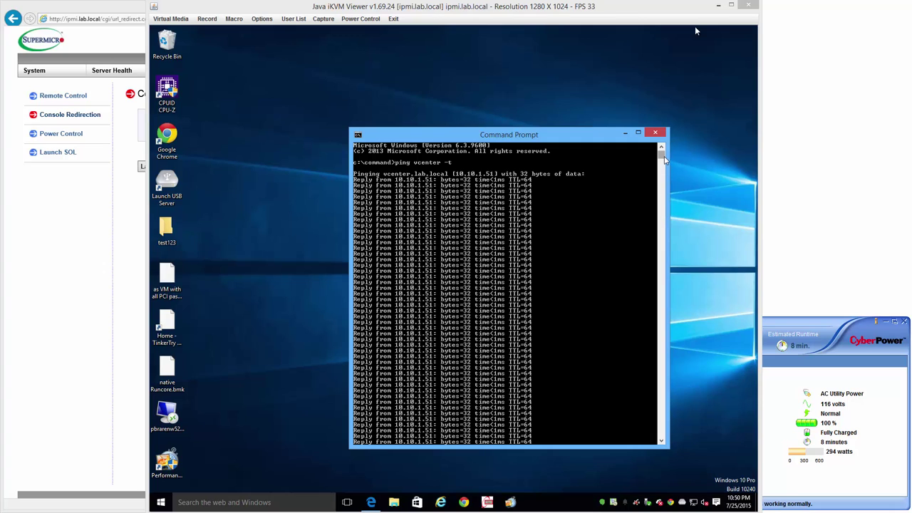
Scroll the vcenter ping log, finding one timeout during vMotion, then minimize Command Prompt
drag(661, 151, 657, 200)
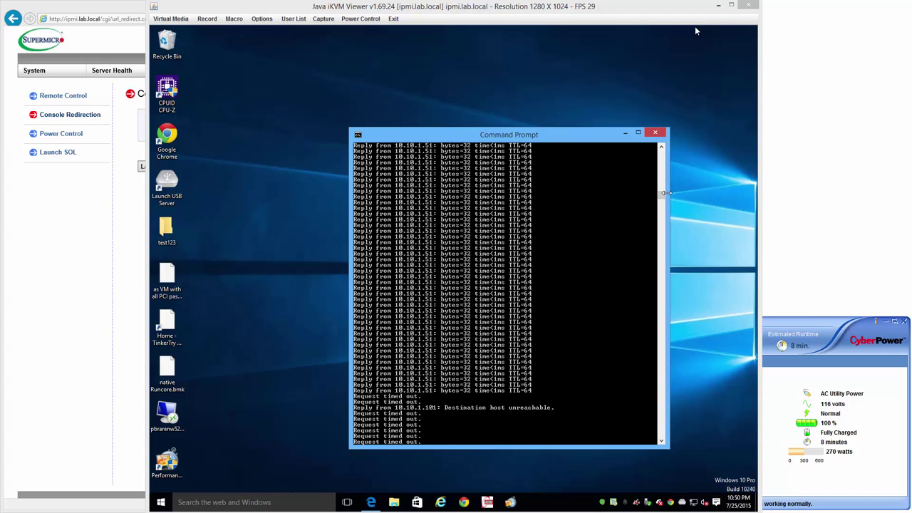
drag(666, 196, 663, 153)
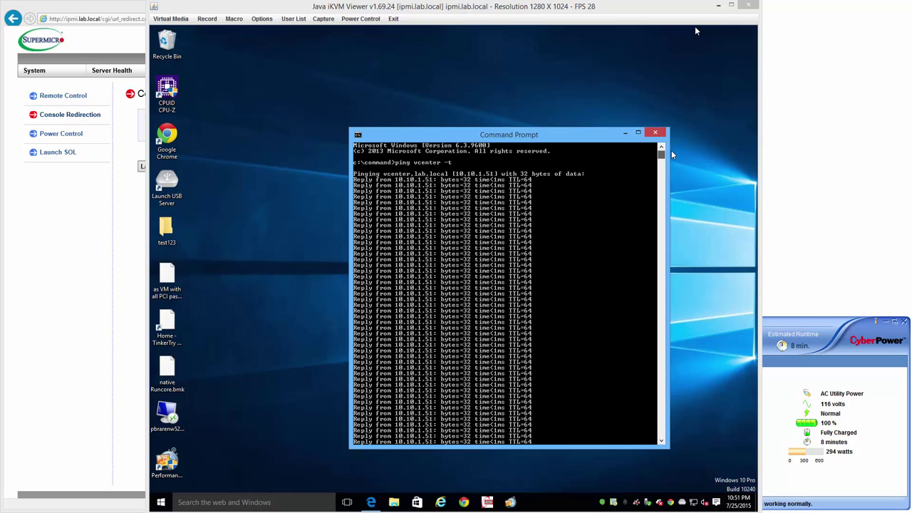
click(661, 366)
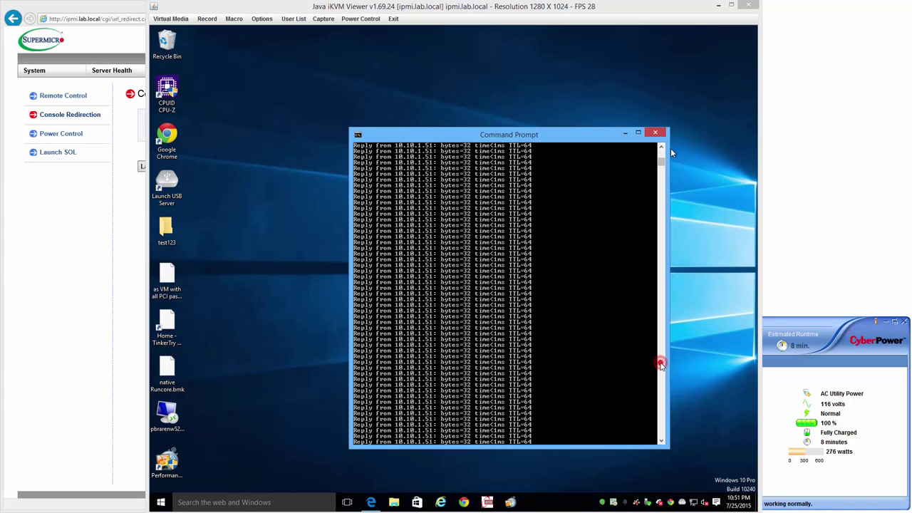
click(660, 366)
click(660, 366)
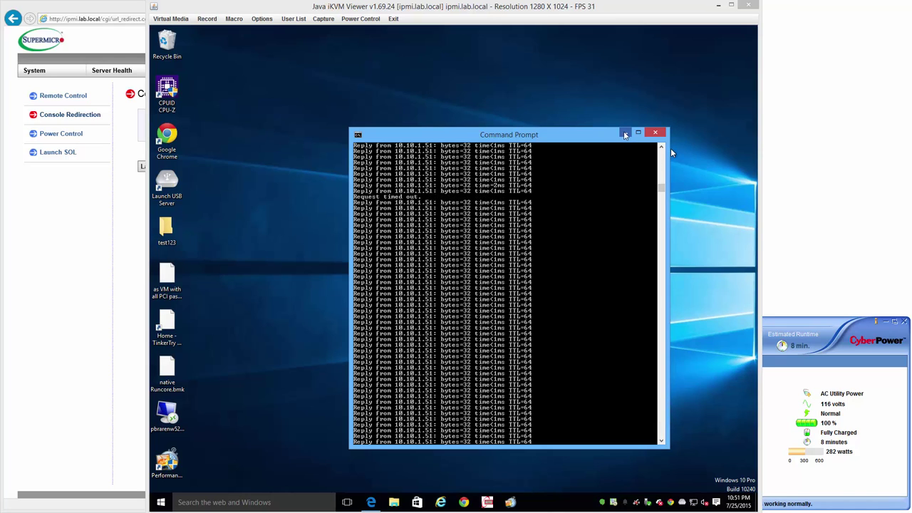
click(625, 133)
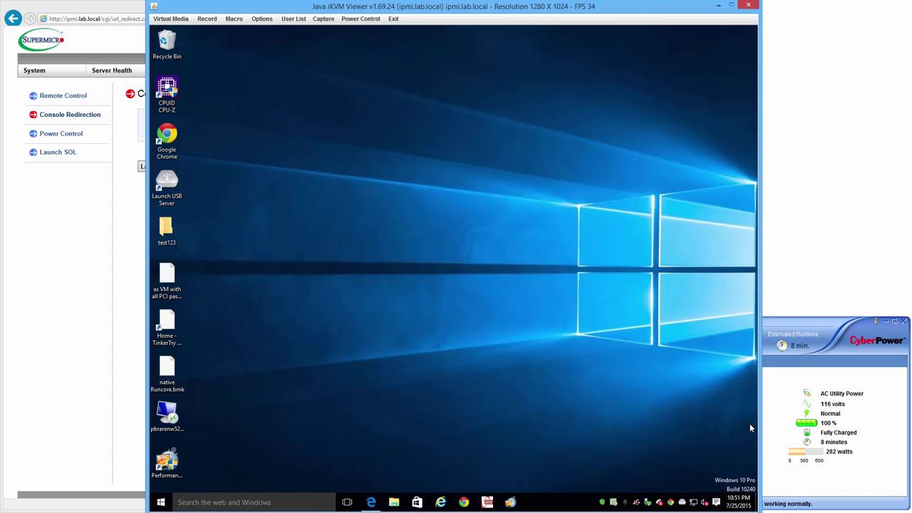